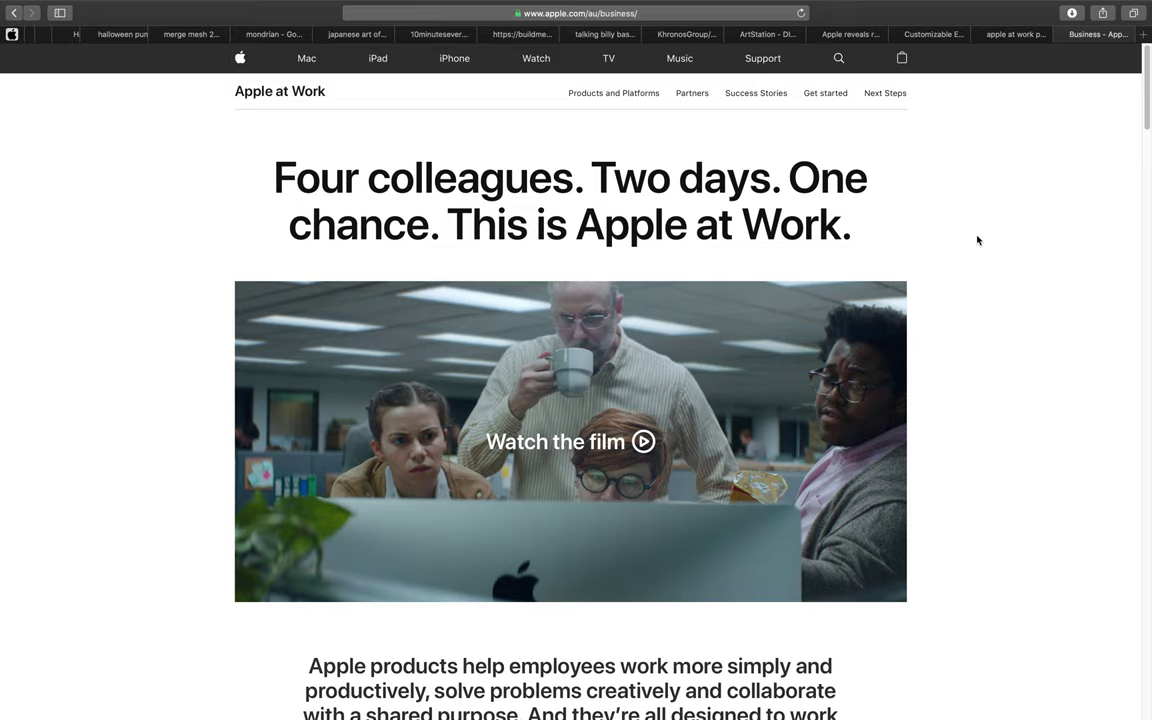
scroll(1005, 245, down, 1)
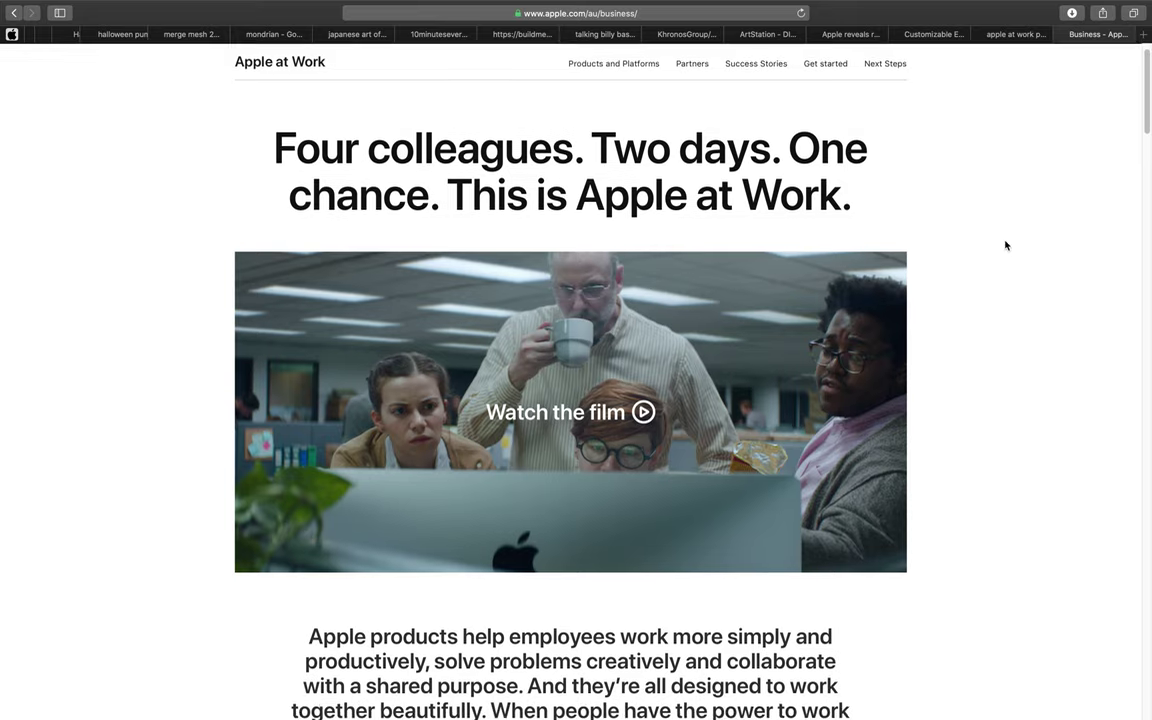
scroll(1005, 245, up, 1)
scroll(1005, 245, down, 1)
scroll(1005, 245, down, 1)
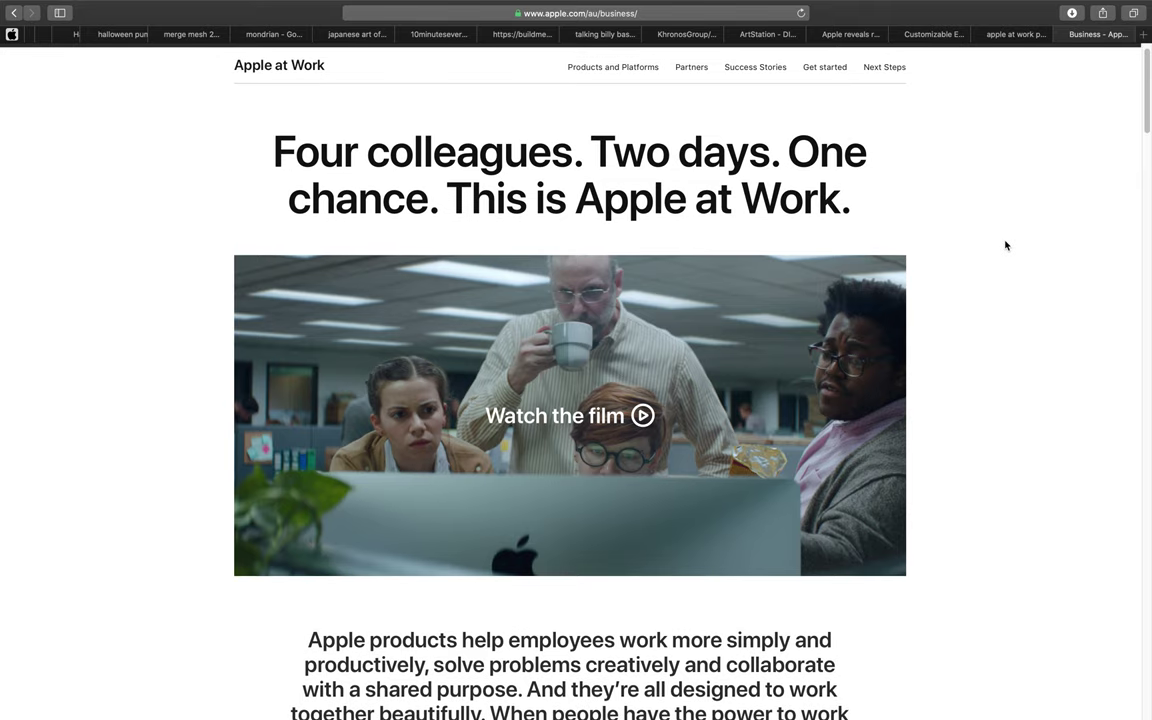
scroll(1005, 245, up, 1)
scroll(1005, 245, down, 1)
scroll(1005, 245, up, 1)
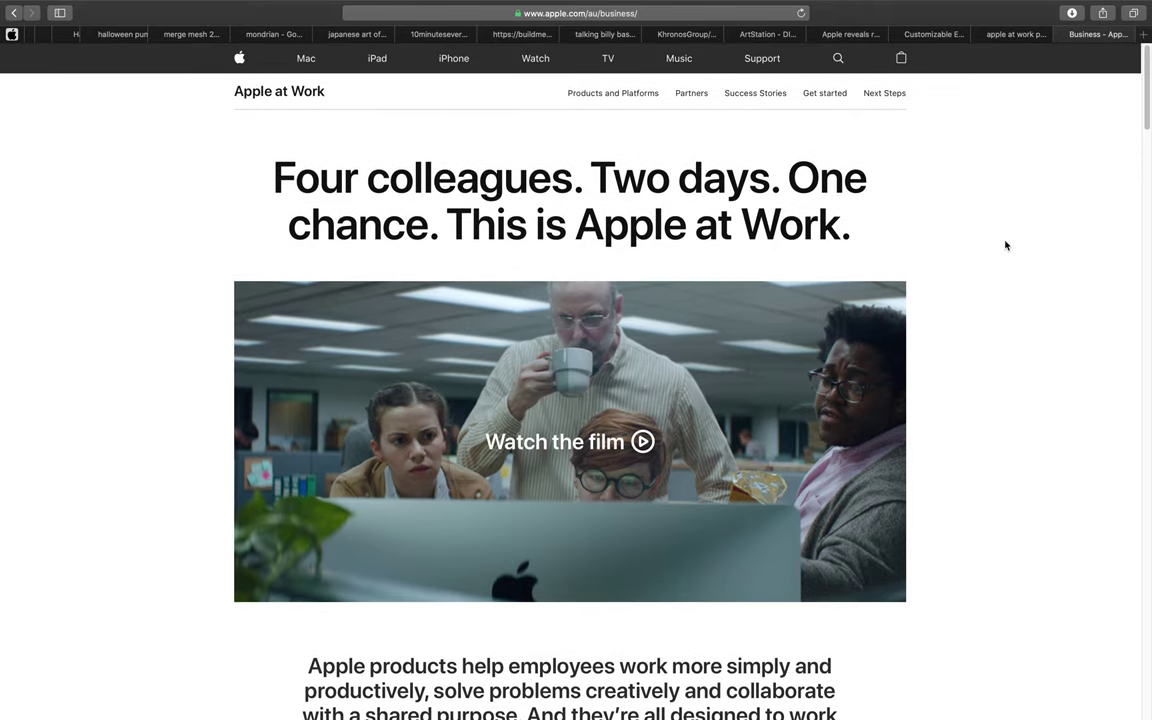
Step: Open the "See how they worked" details on the Apple at Work page and show the Prototype section
scroll(1005, 245, down, 3)
scroll(1005, 245, down, 5)
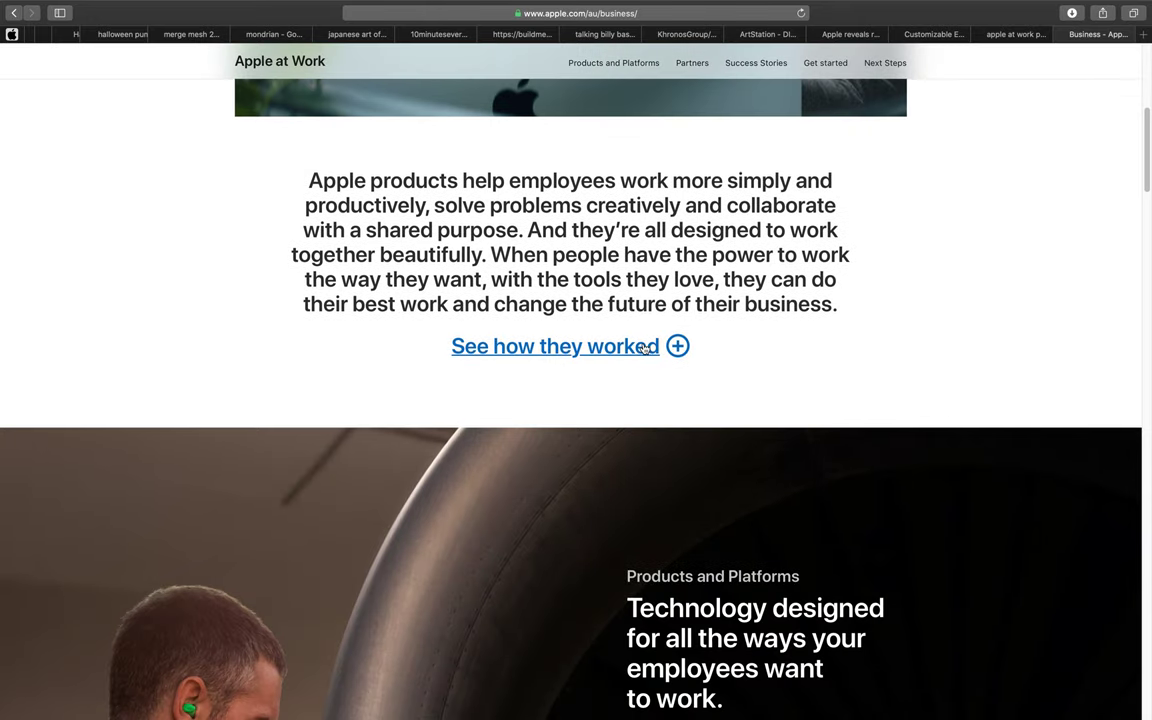
click(645, 347)
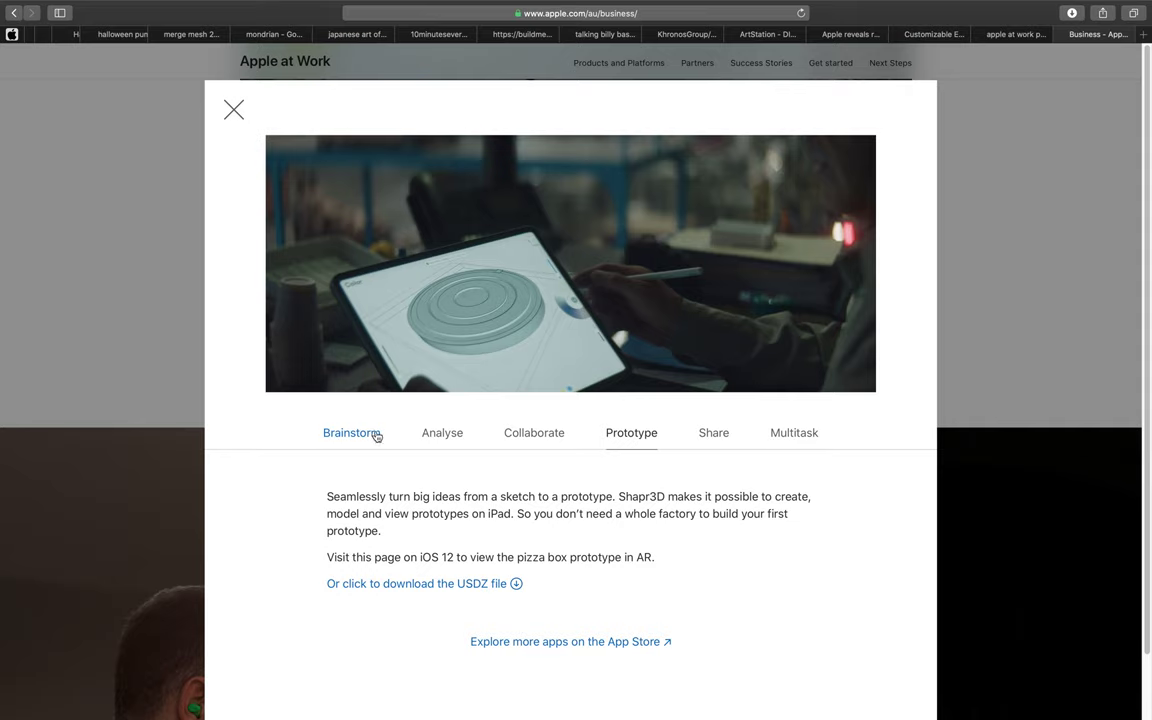
click(442, 437)
click(534, 437)
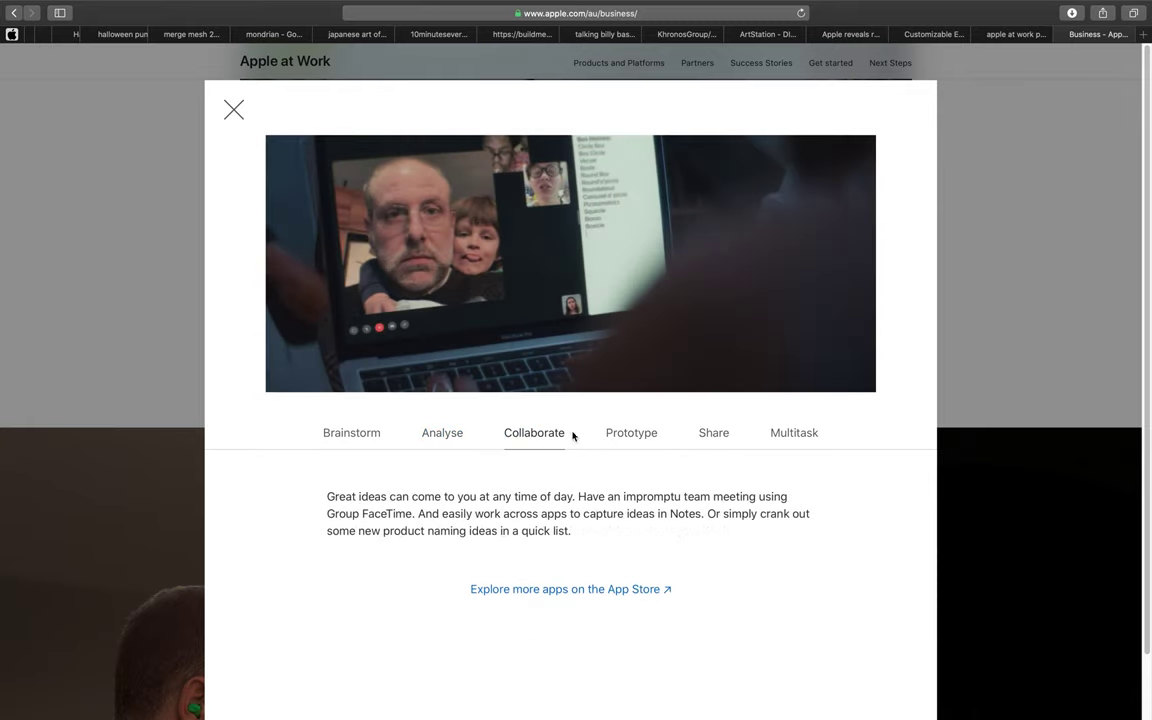
click(630, 434)
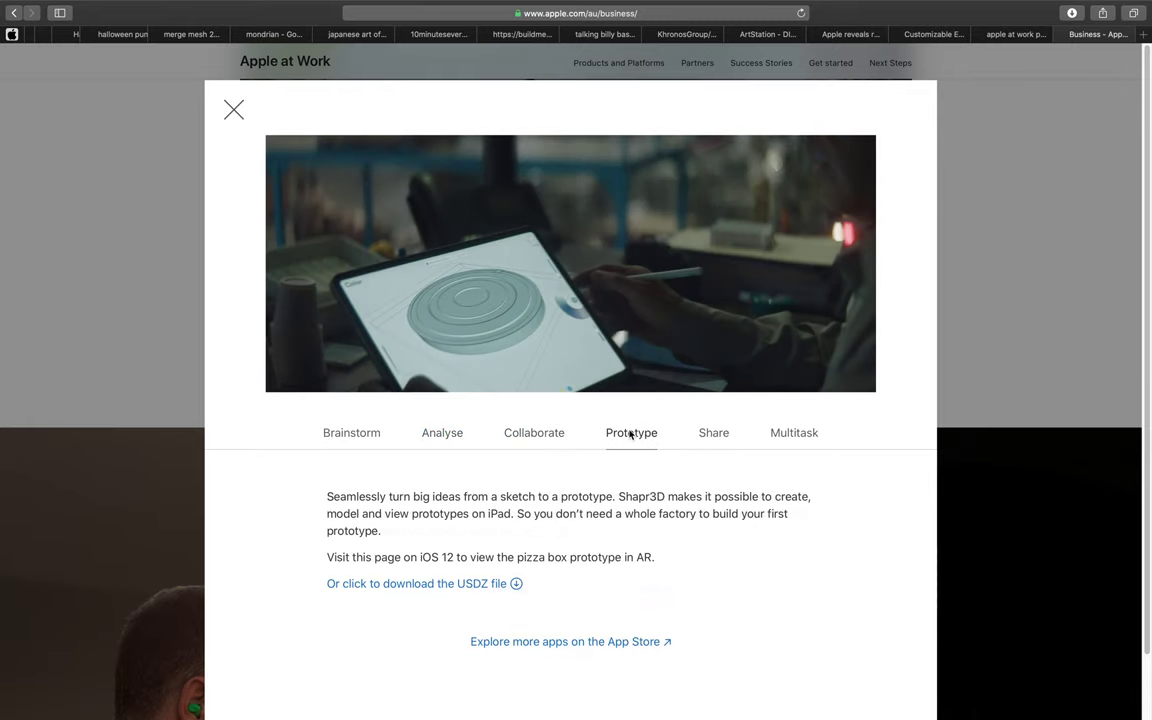
Step: Download the pizza box USDZ file and reveal it in Finder
click(468, 585)
click(1077, 16)
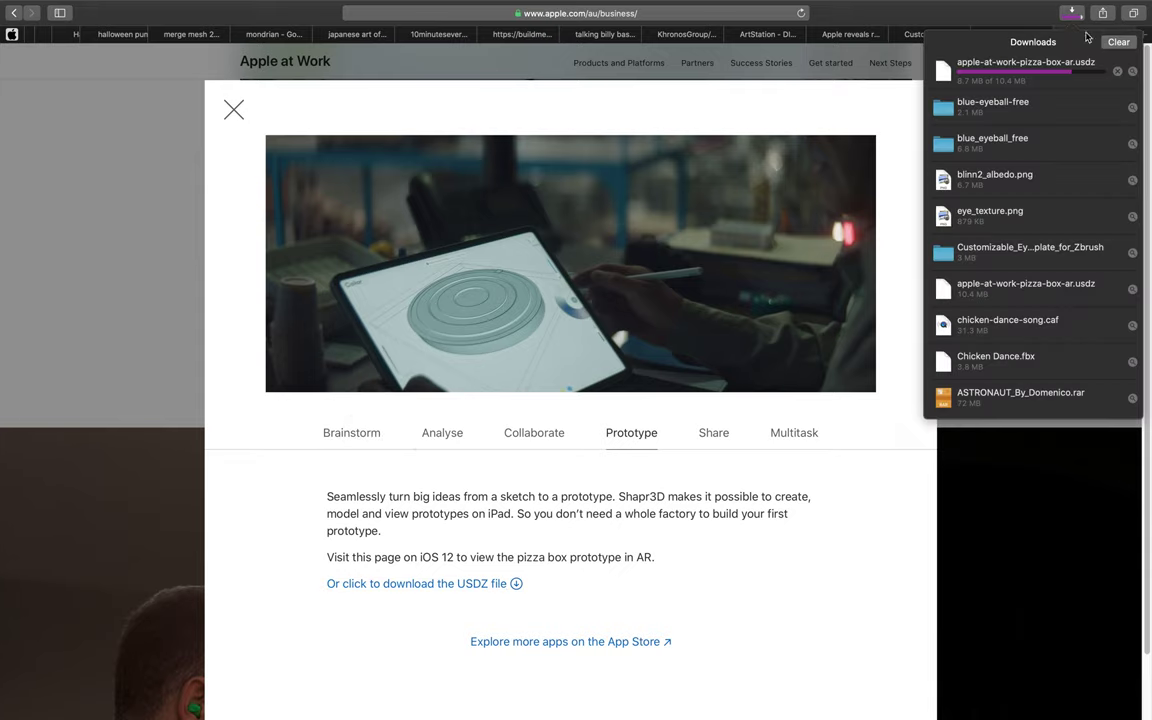
click(1132, 75)
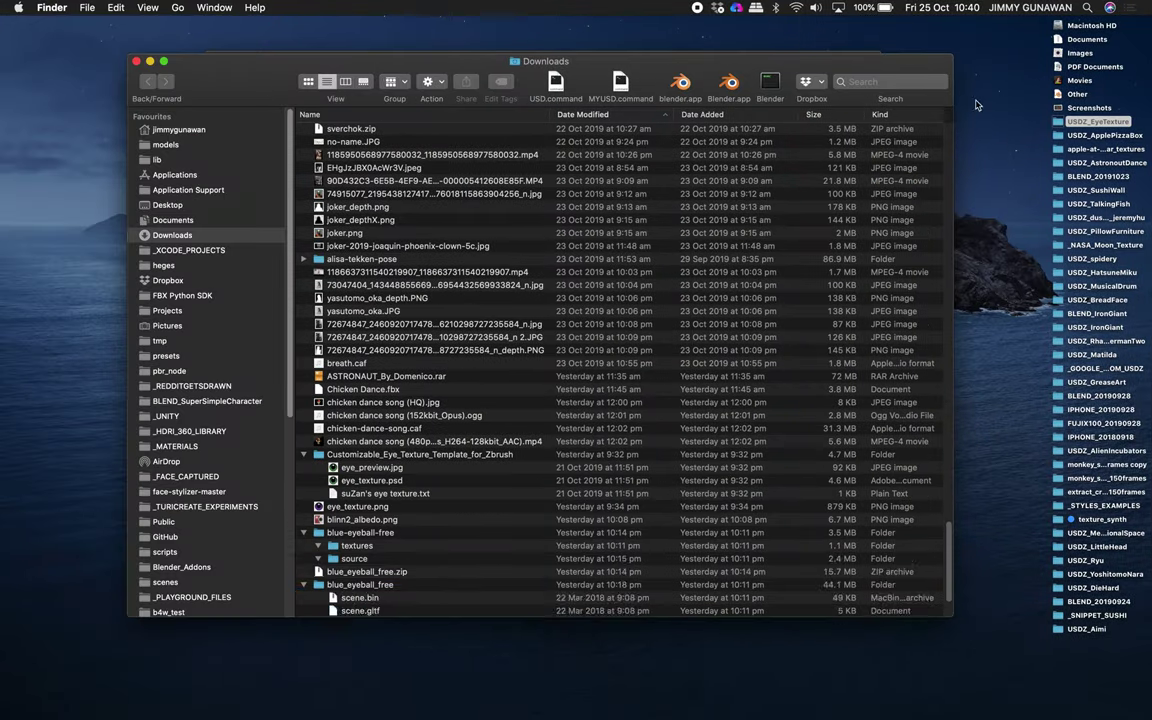
Step: Sort the Downloads folder by modification date with the newest files first
scroll(417, 408, up, 10)
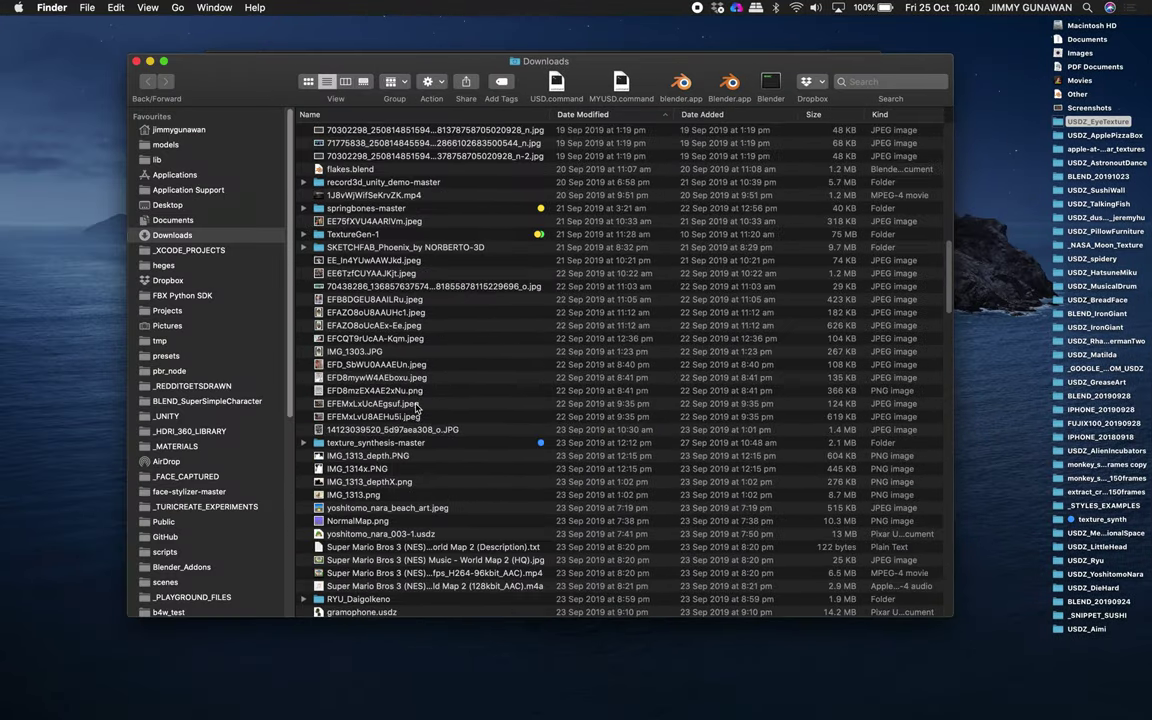
scroll(417, 408, up, 15)
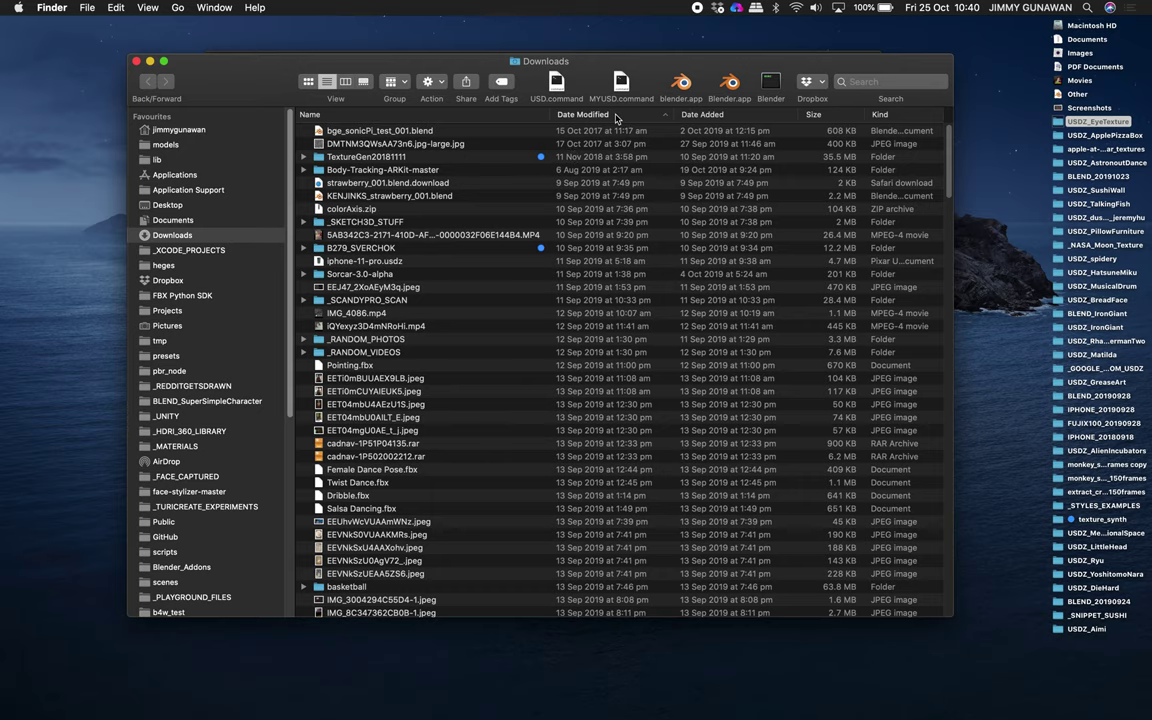
click(615, 115)
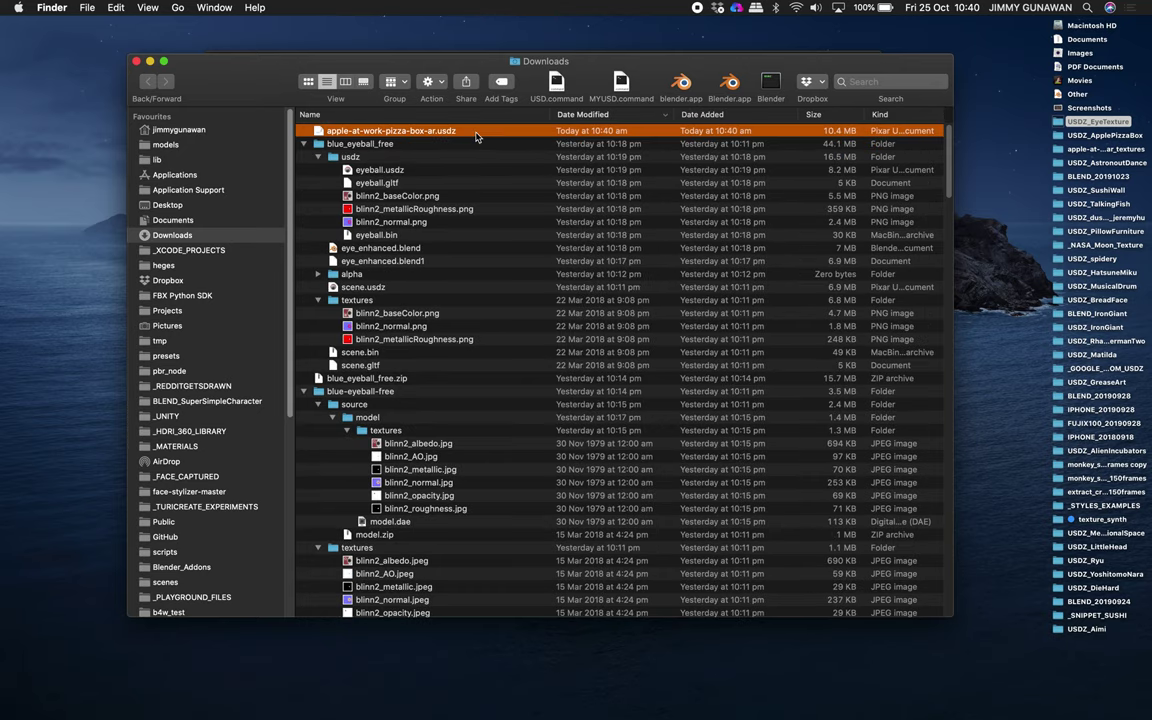
Step: Preview apple-at-work-pizza-box-ar.usdz in Quick Look and inspect the pizza box model from several angles
key(space)
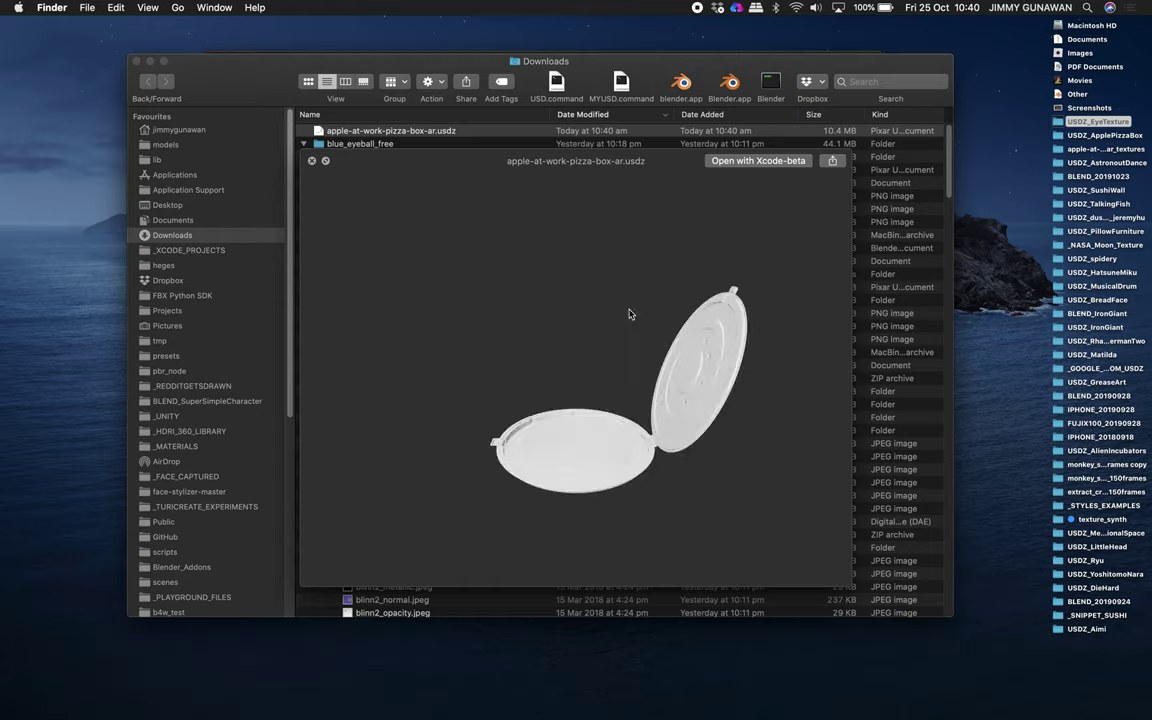
drag(545, 424, 608, 425)
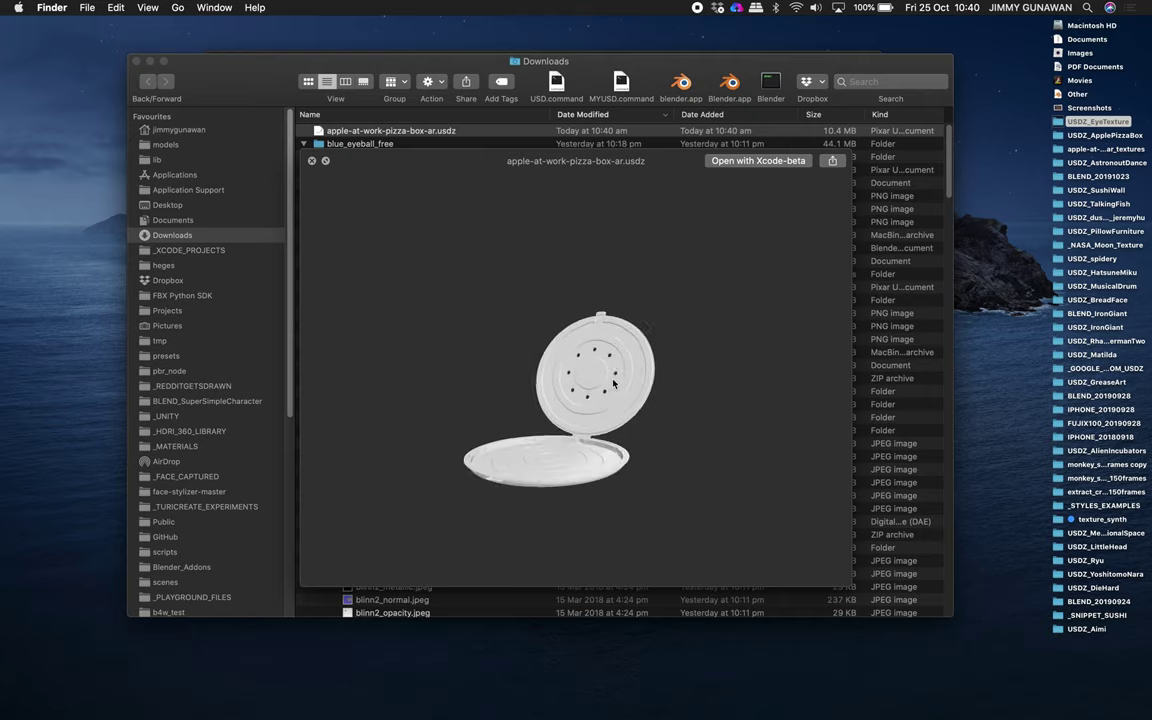
drag(604, 342, 512, 373)
drag(680, 380, 447, 408)
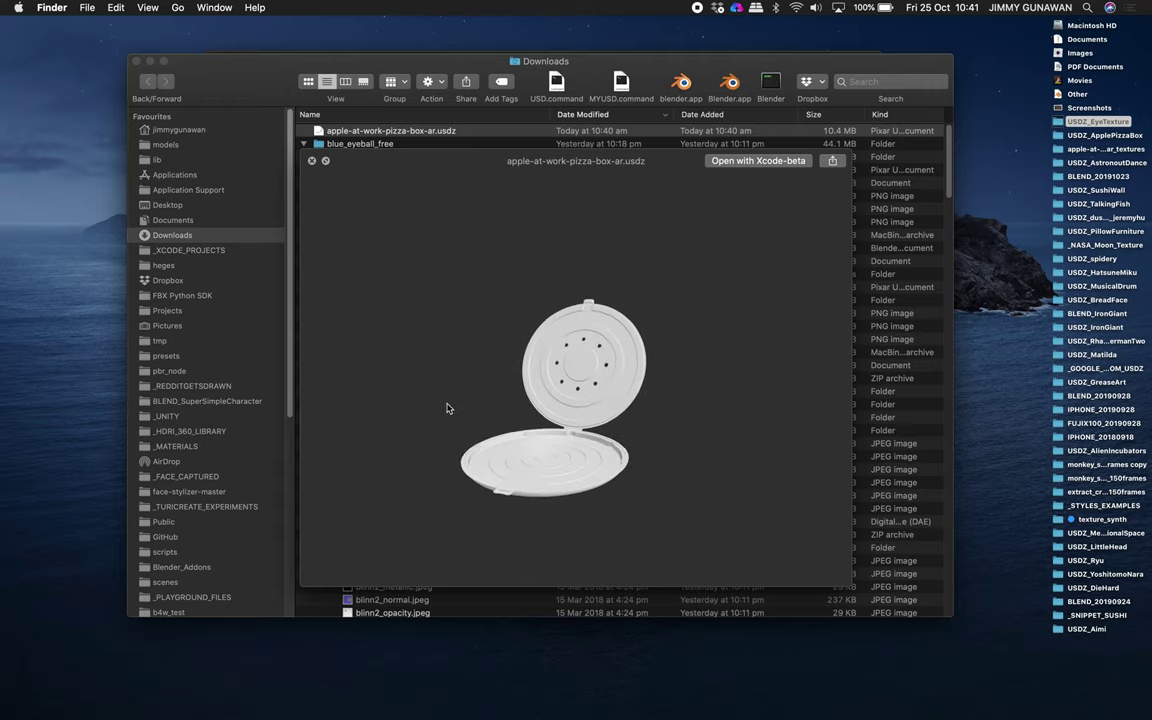
Step: Open apple-at-work-pizza-box-ar.usdz in Xcode-beta and enlarge its window
click(724, 162)
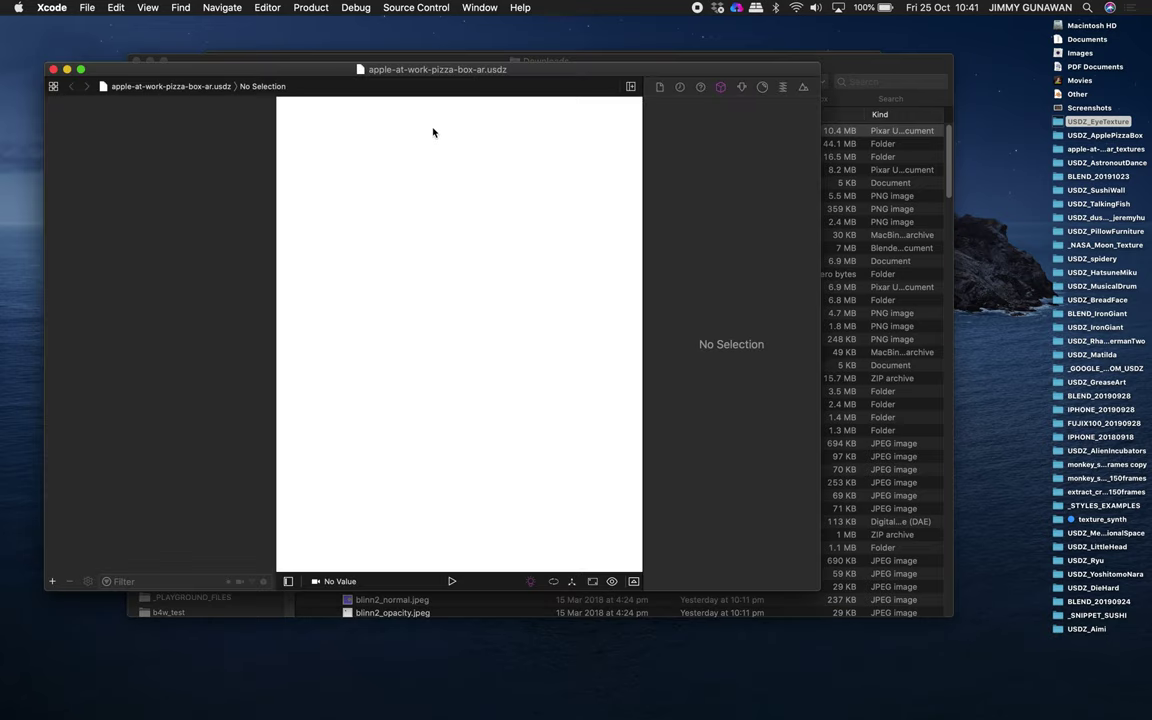
drag(536, 77, 531, 67)
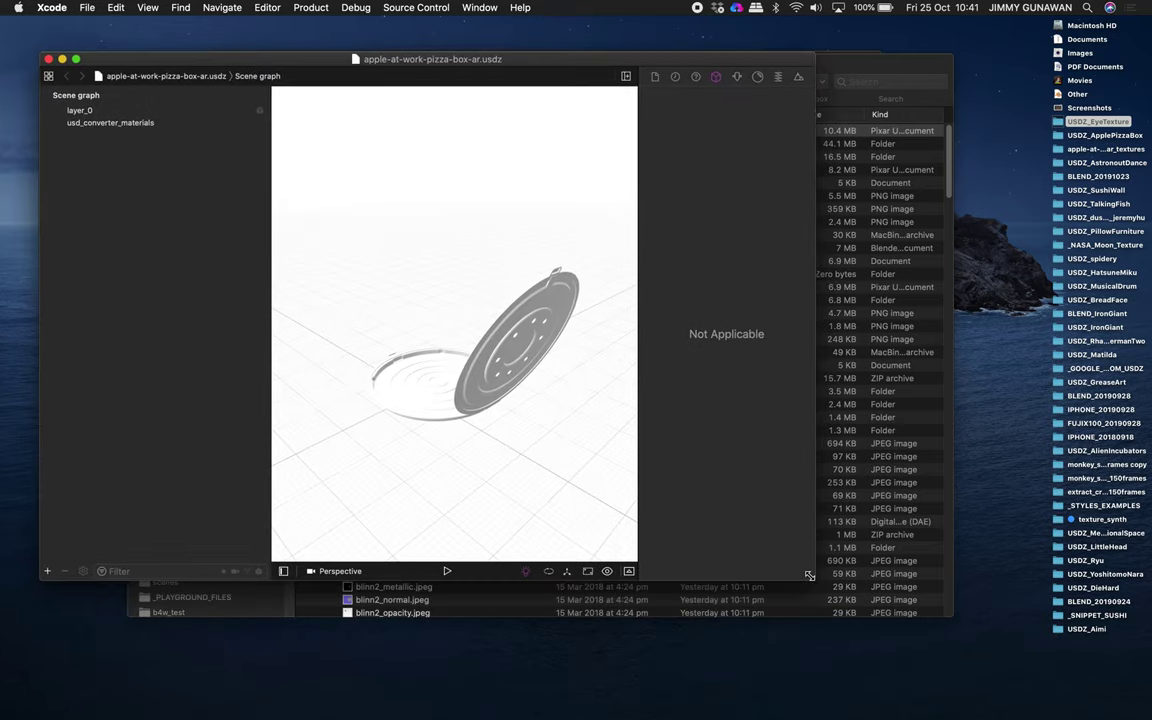
drag(809, 576, 982, 653)
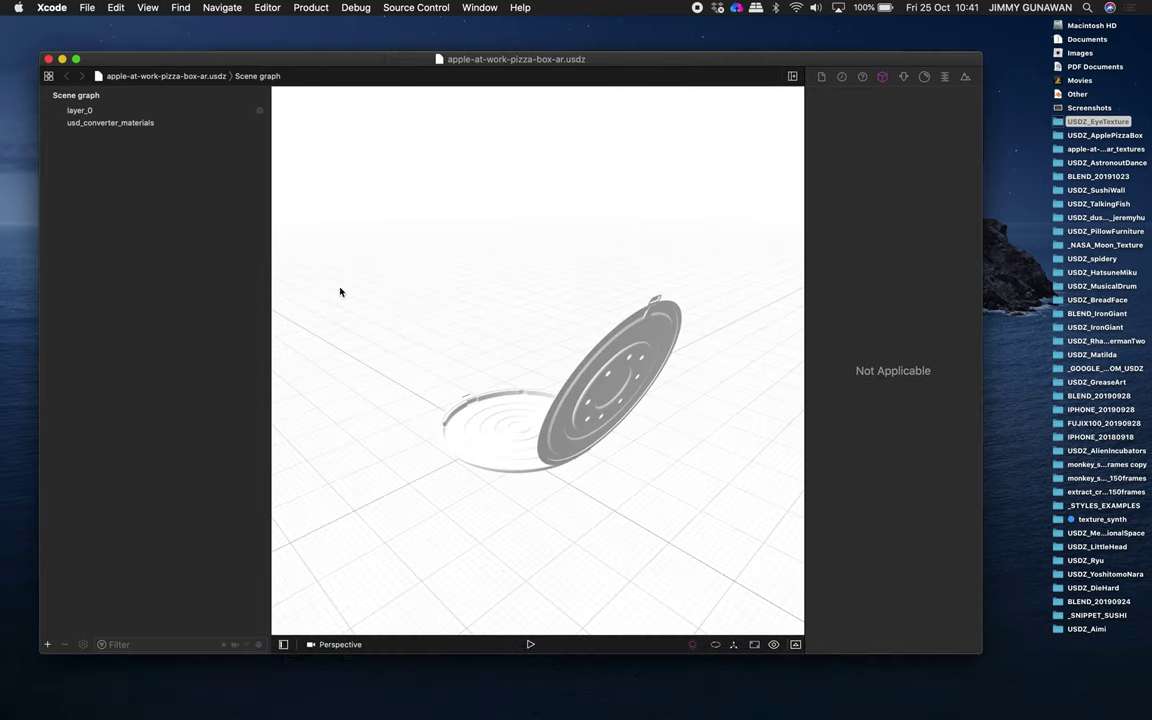
drag(156, 58, 170, 57)
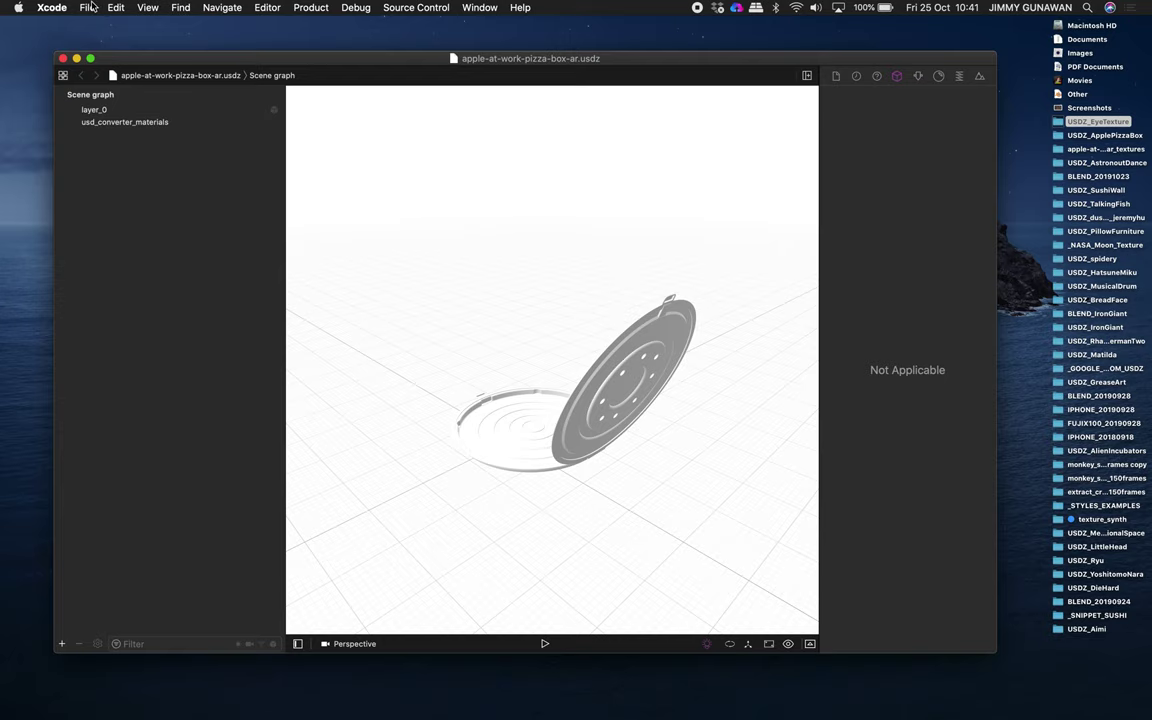
Step: Export the pizza box model to the Desktop as apple-at-work-pizza-box-ar.dae in Digital Asset Exchange (DAE) format
click(90, 7)
click(95, 237)
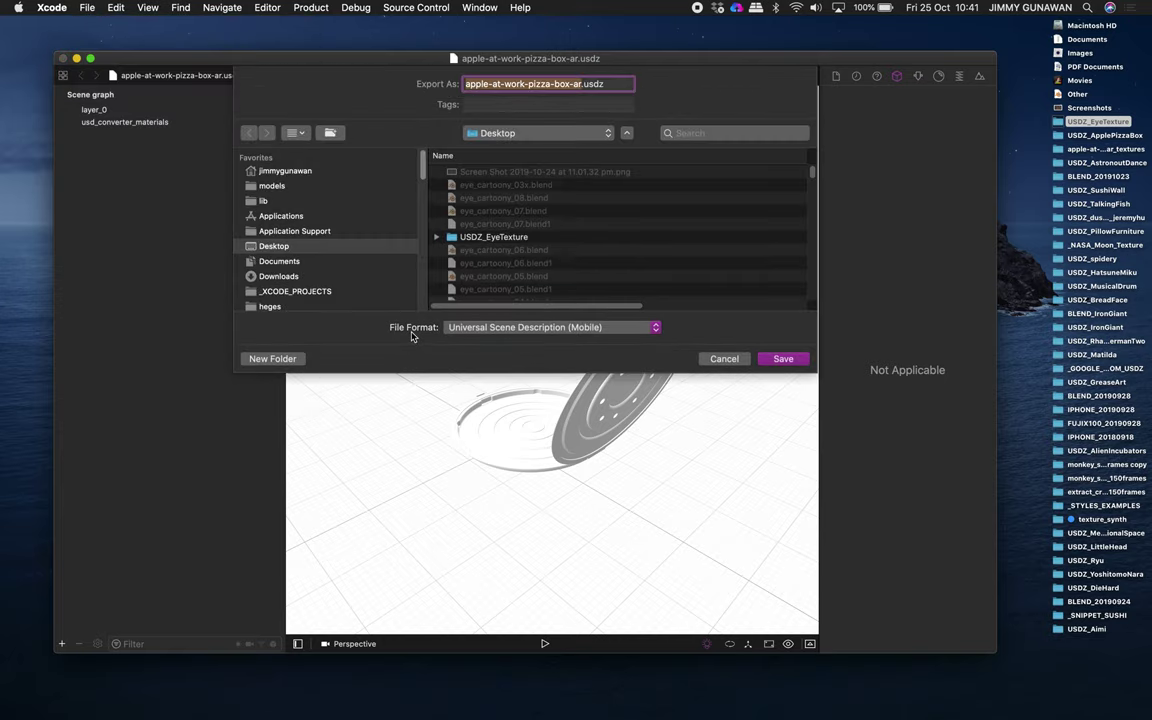
click(520, 328)
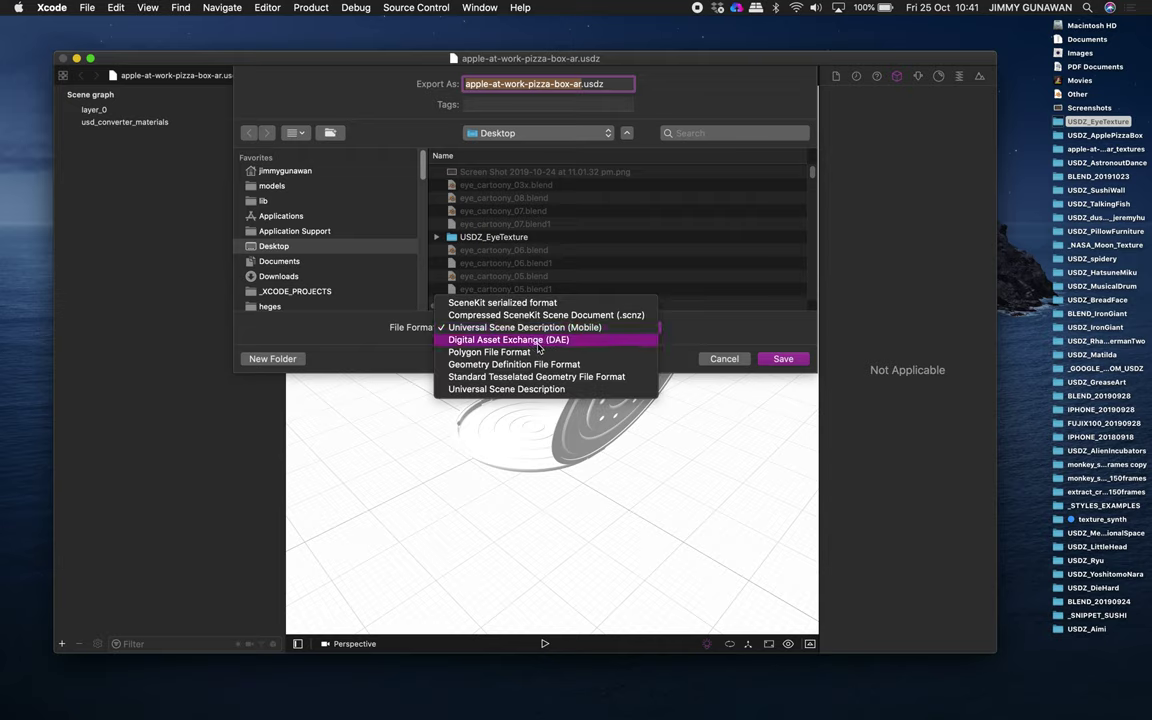
click(538, 343)
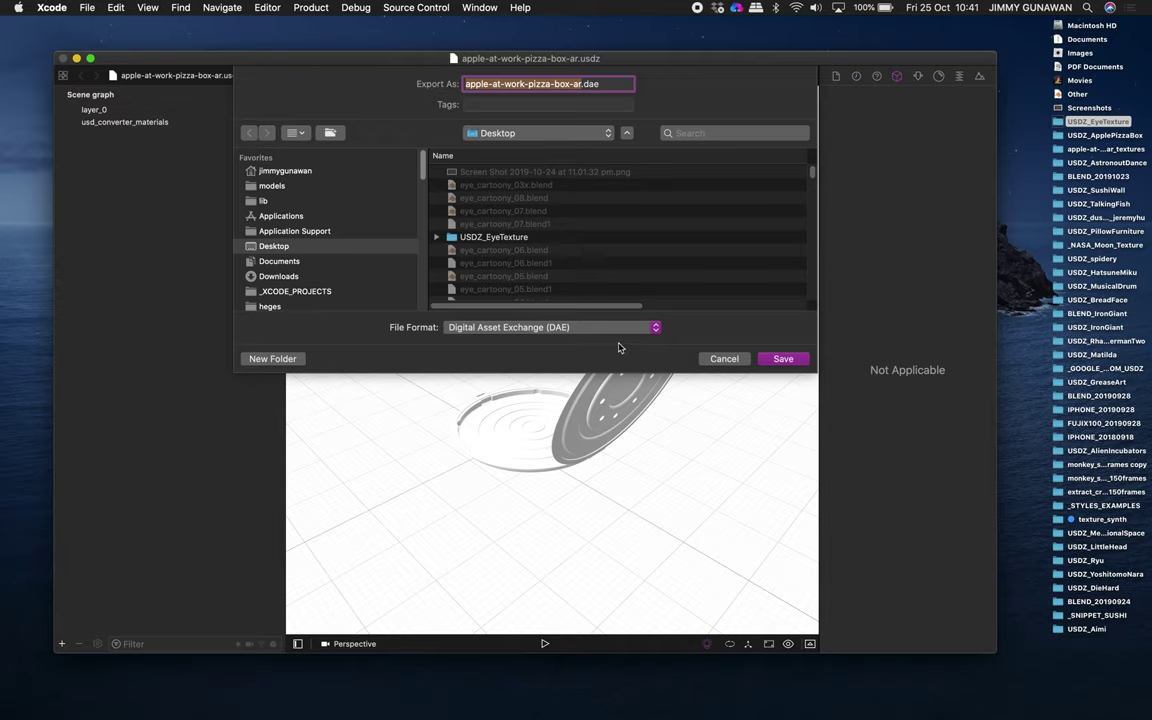
click(782, 359)
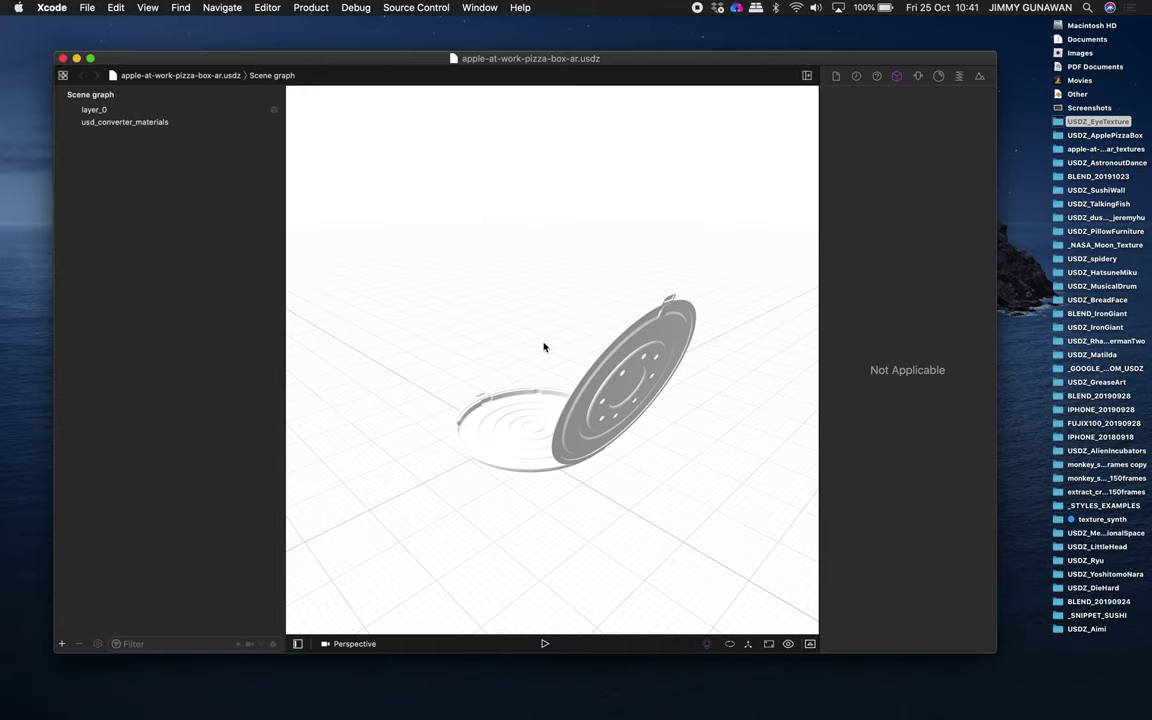
Step: Quit Xcode and return to the Downloads folder in Finder
scroll(544, 347, left, 5)
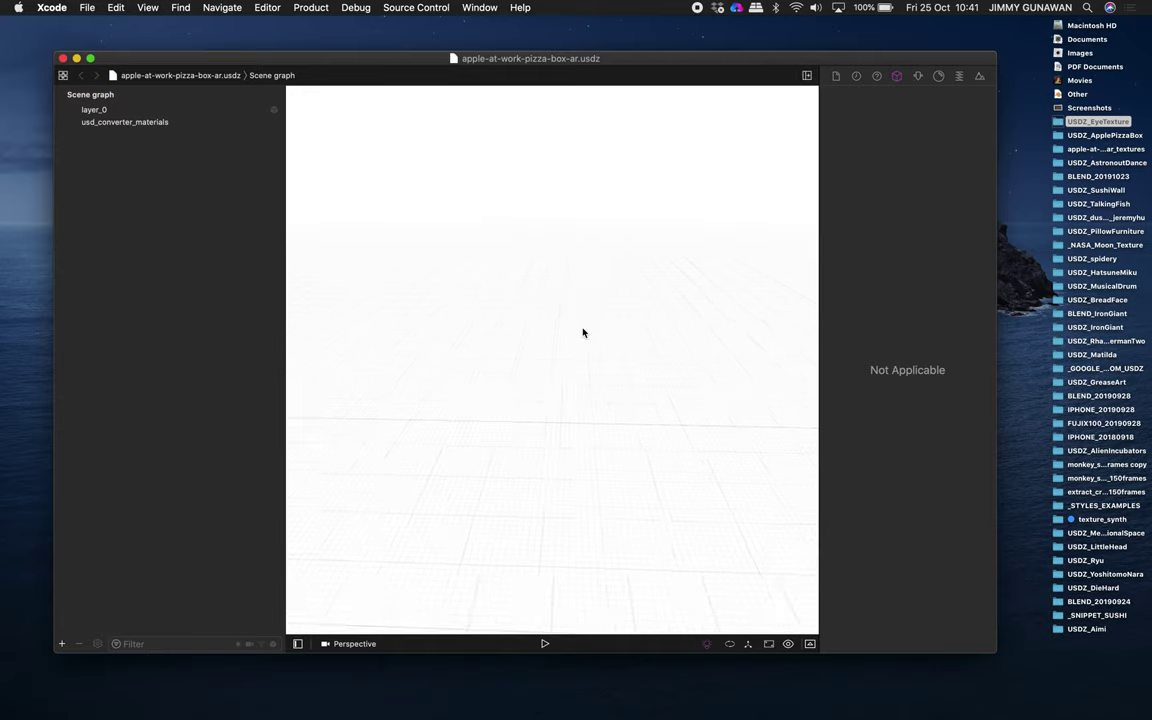
scroll(584, 332, right, 5)
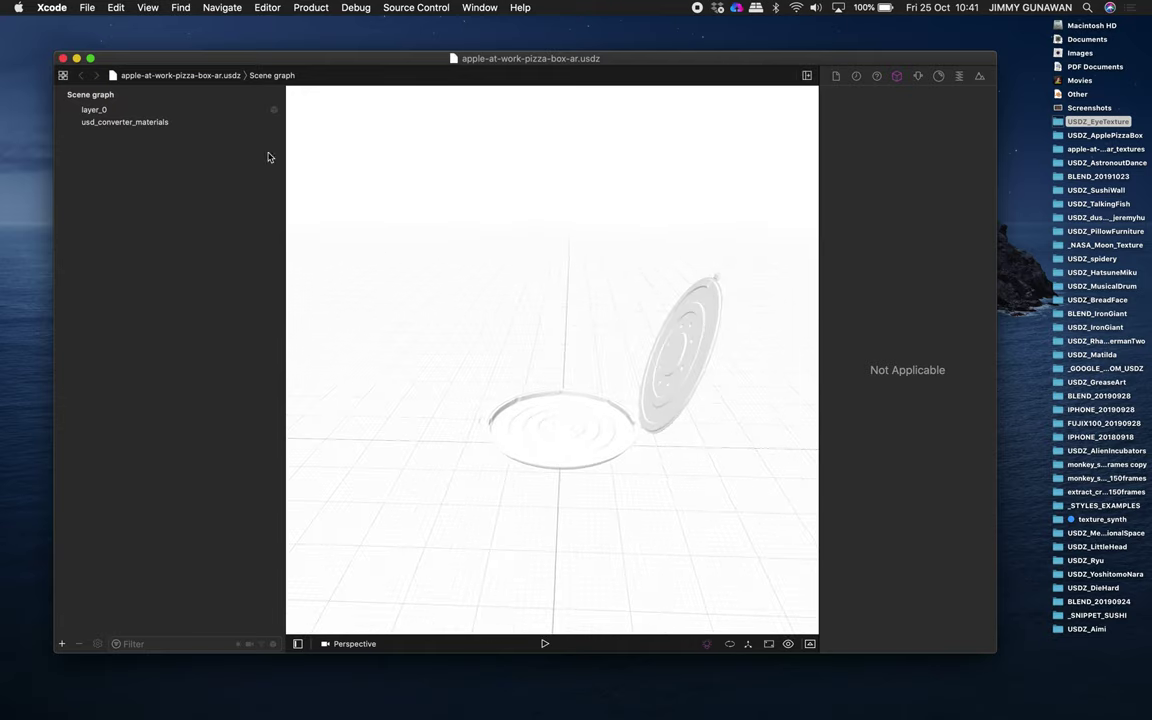
drag(186, 63, 220, 63)
key(super+q)
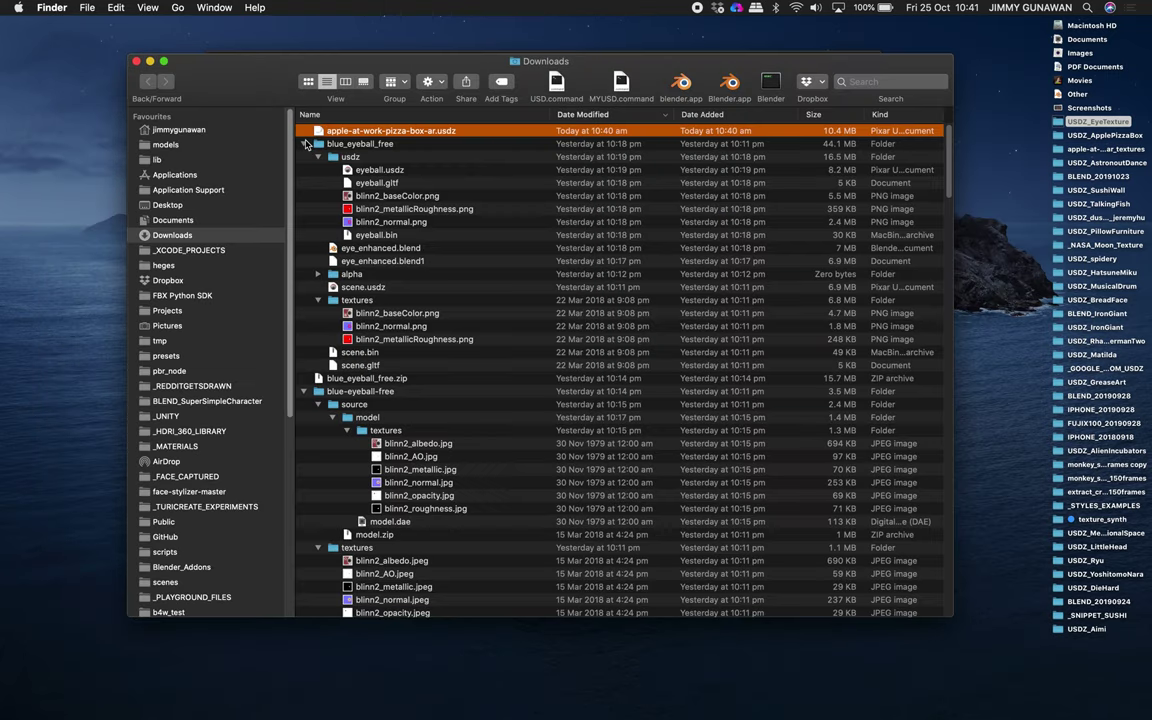
Step: Launch Blender, make its window full screen and dismiss the splash screen
click(769, 84)
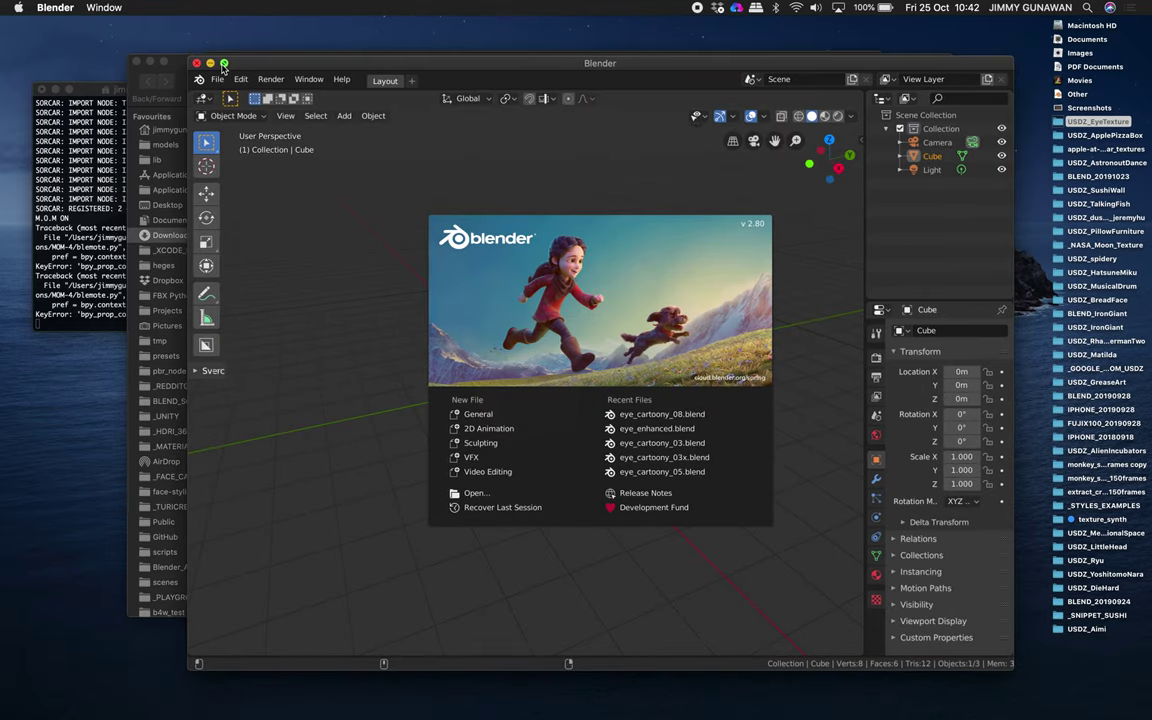
click(224, 63)
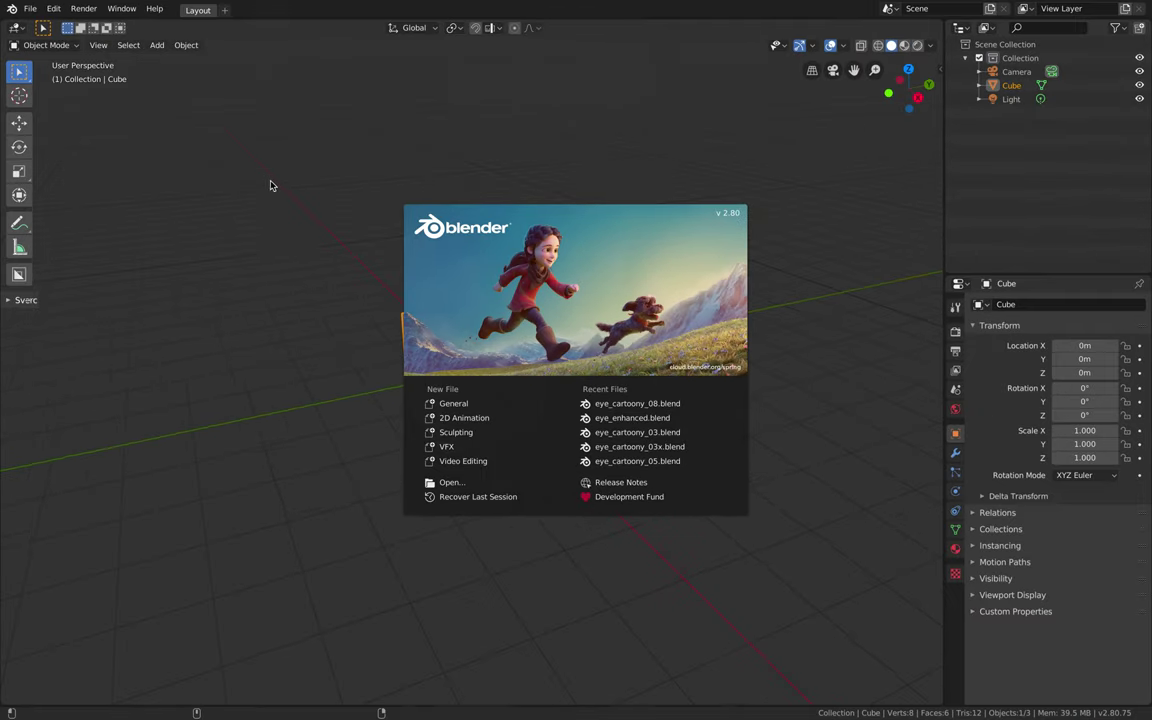
click(329, 213)
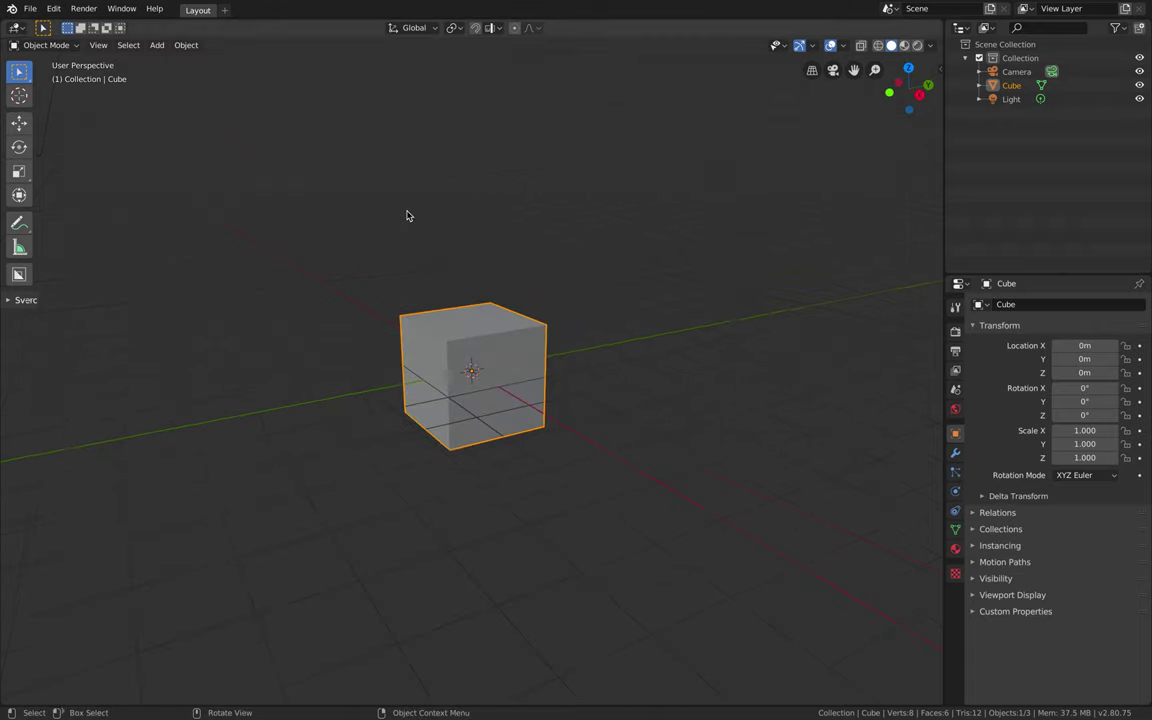
Step: Delete all default objects from the scene, including the cube, camera and light
key(alt+a)
key(a)
key(Delete)
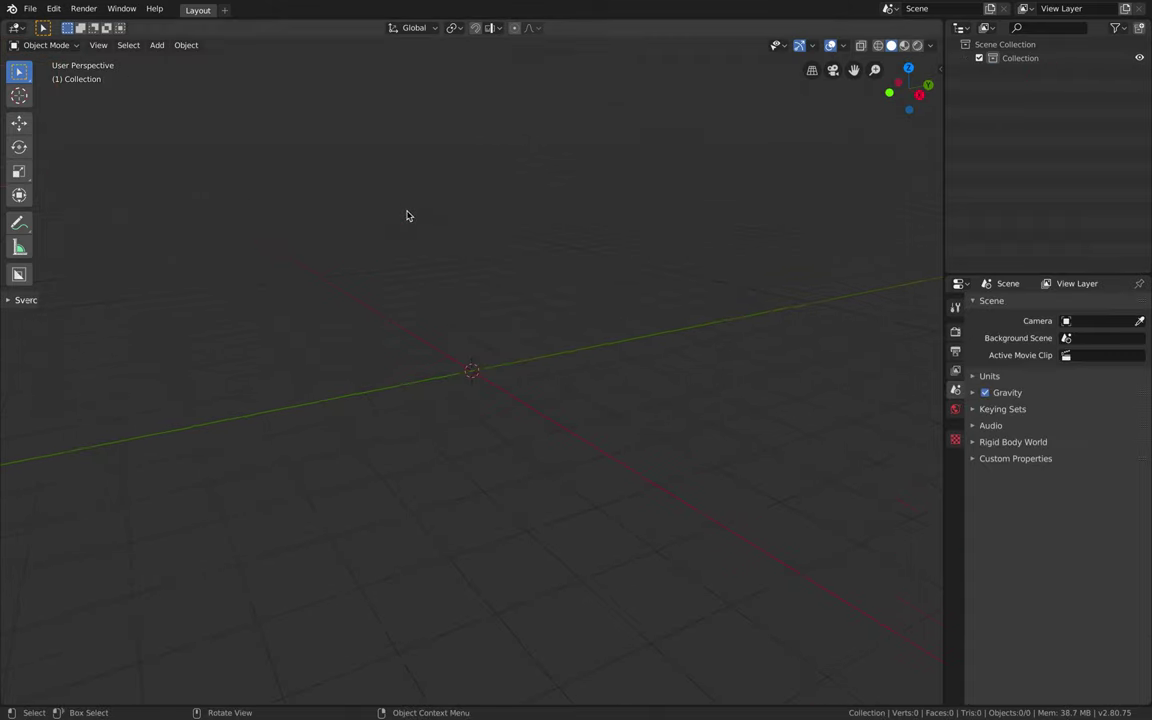
Step: Import apple-at-work-pizza-box-ar.dae from the Desktop as a Collada file, with the file list sorted by date
click(30, 8)
mouse_move(76, 194)
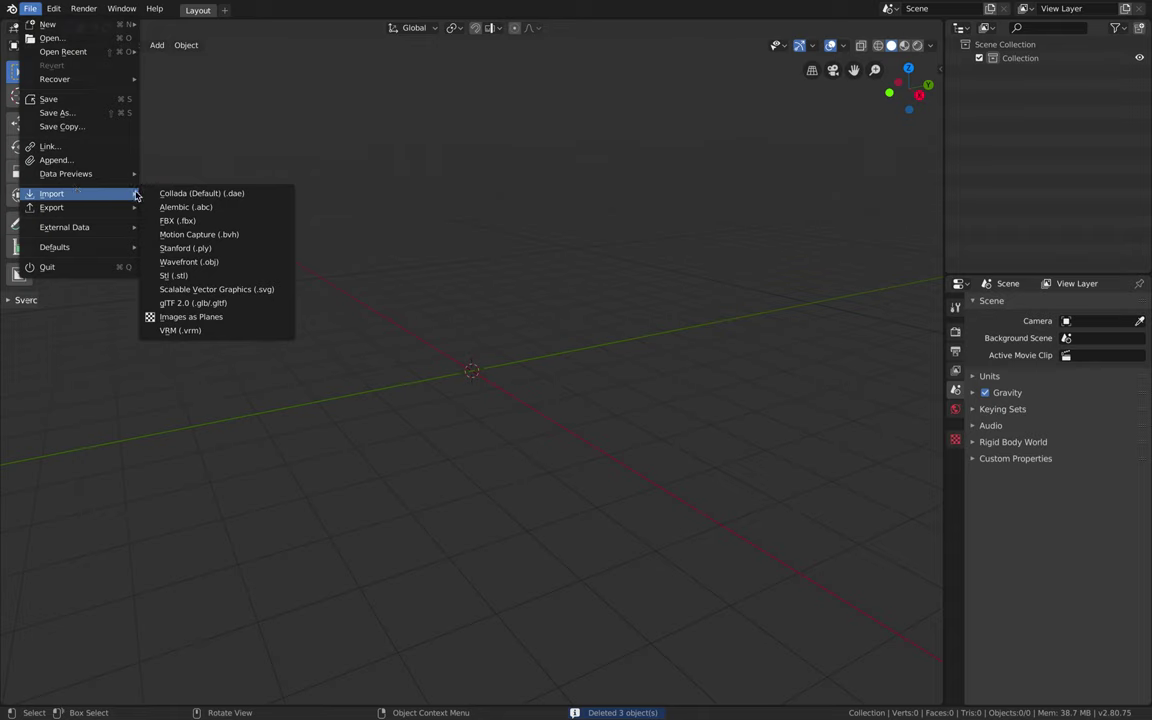
click(230, 196)
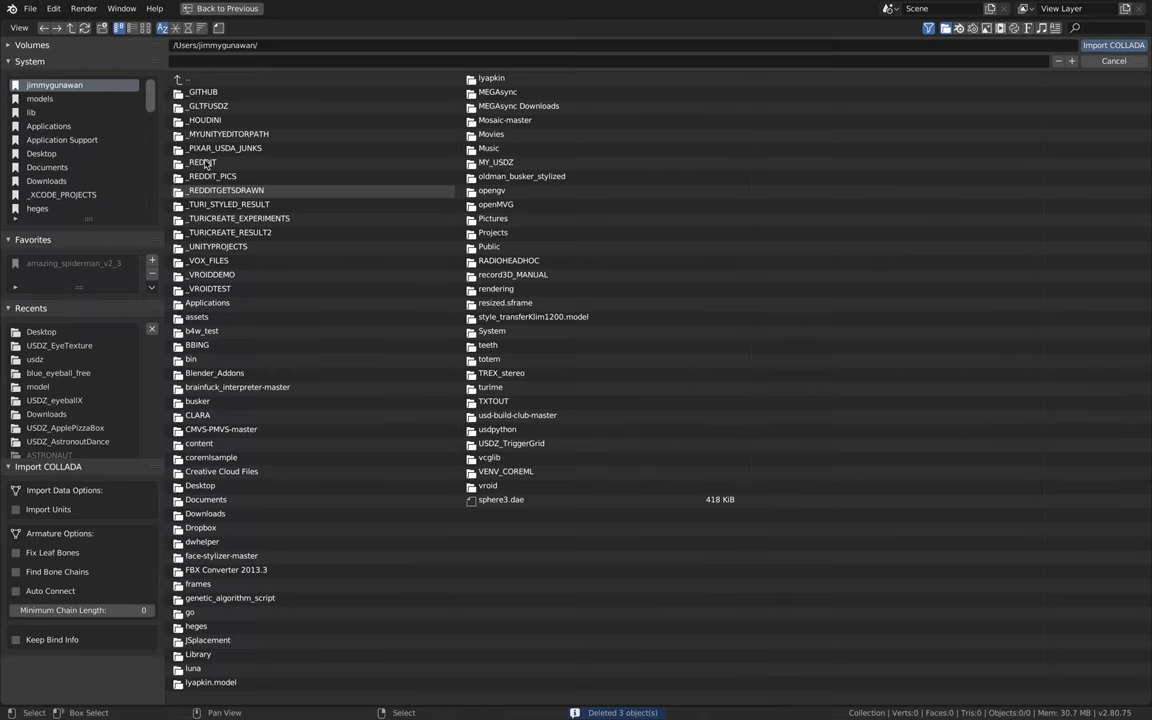
click(60, 153)
click(188, 27)
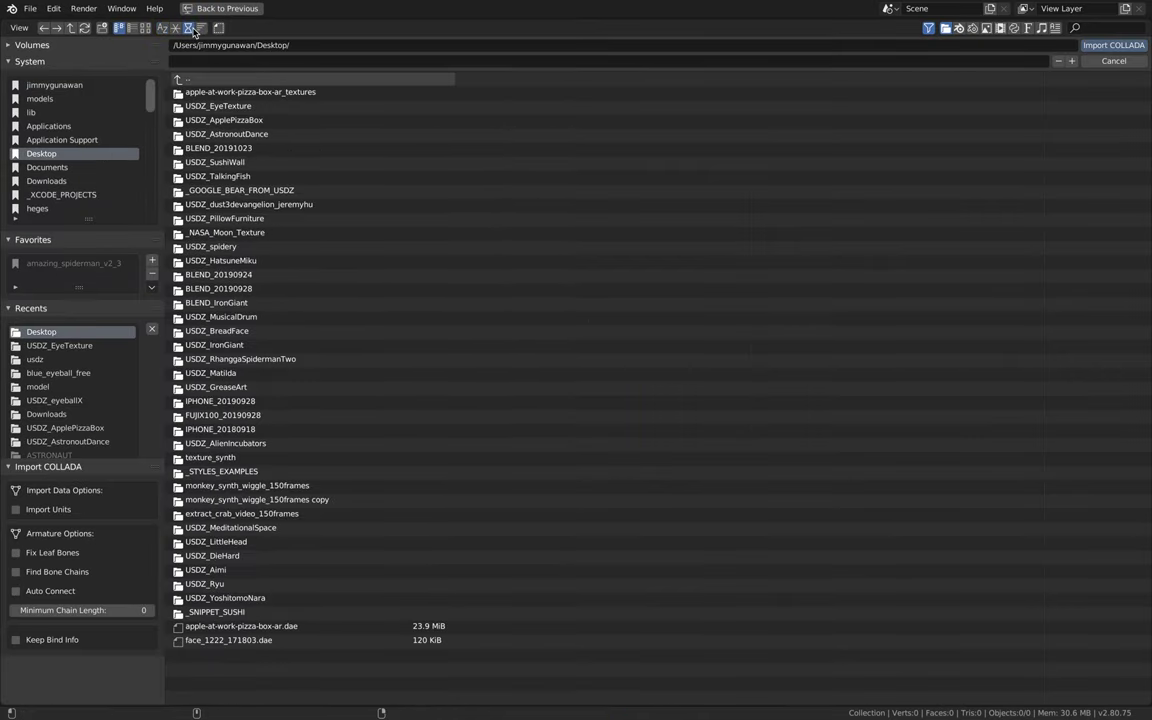
click(316, 625)
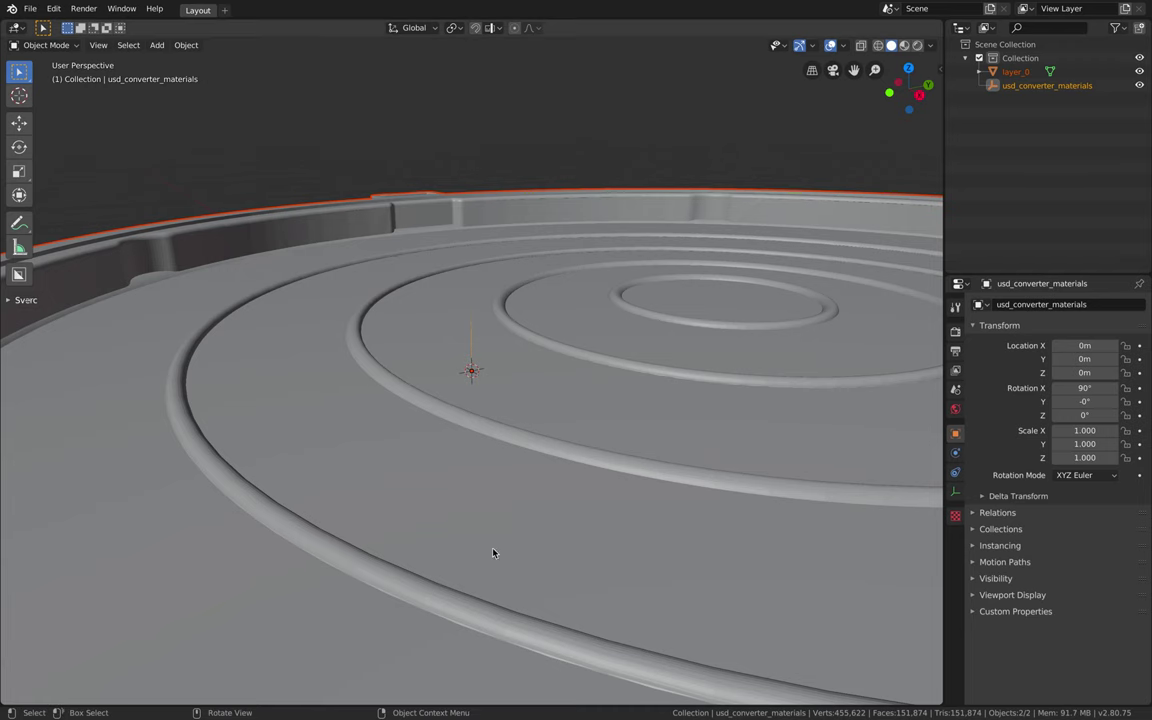
scroll(518, 435, down, 6)
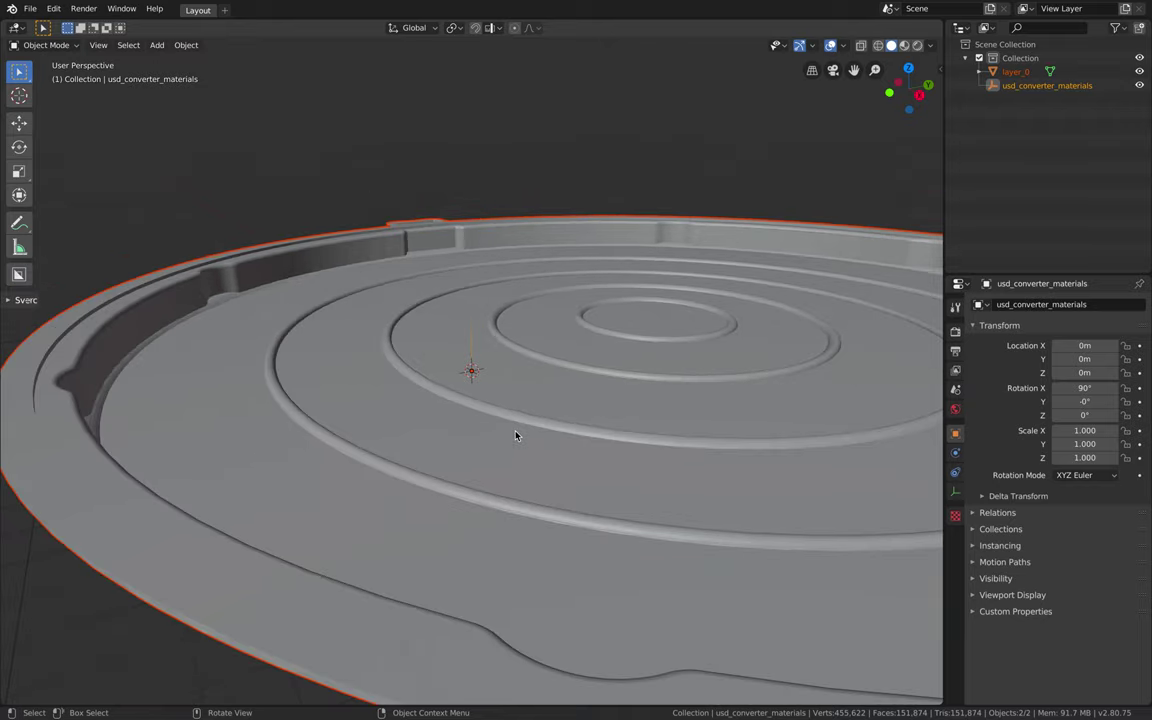
Step: Save the scene to the Desktop as apple_pizza_box_demo_001.blend
scroll(516, 435, down, 3)
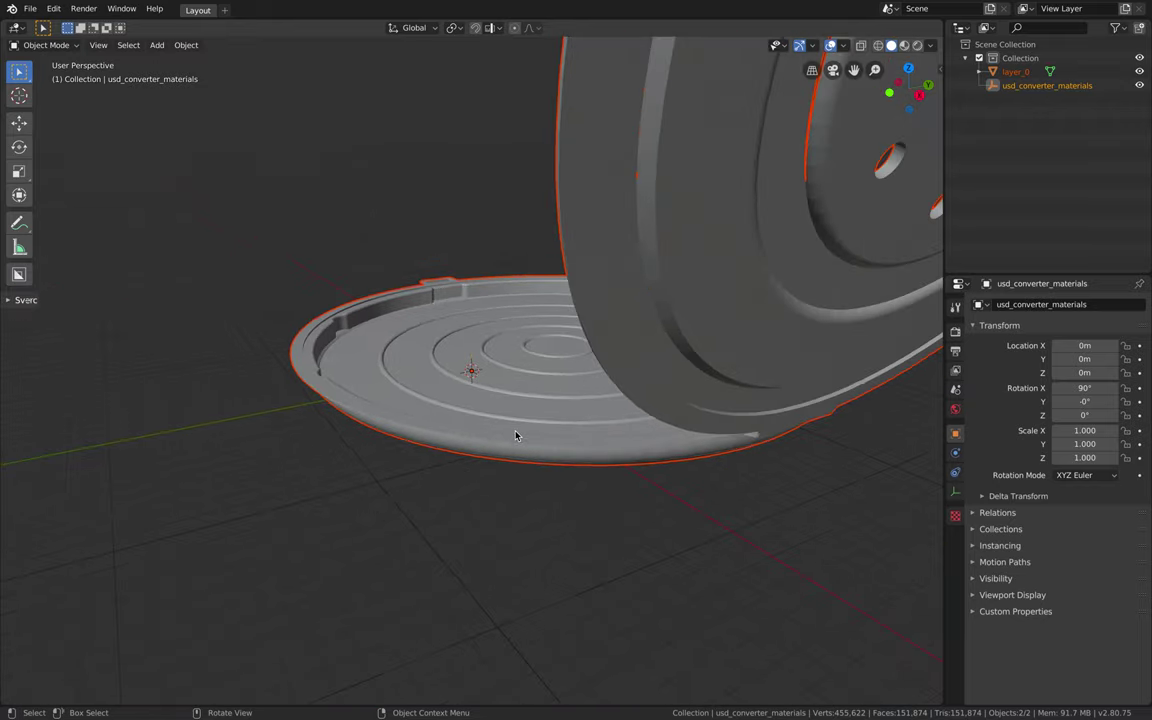
mouse_move(516, 435)
middle_down()
mouse_move(716, 505)
mouse_move(504, 450)
middle_up()
click(30, 8)
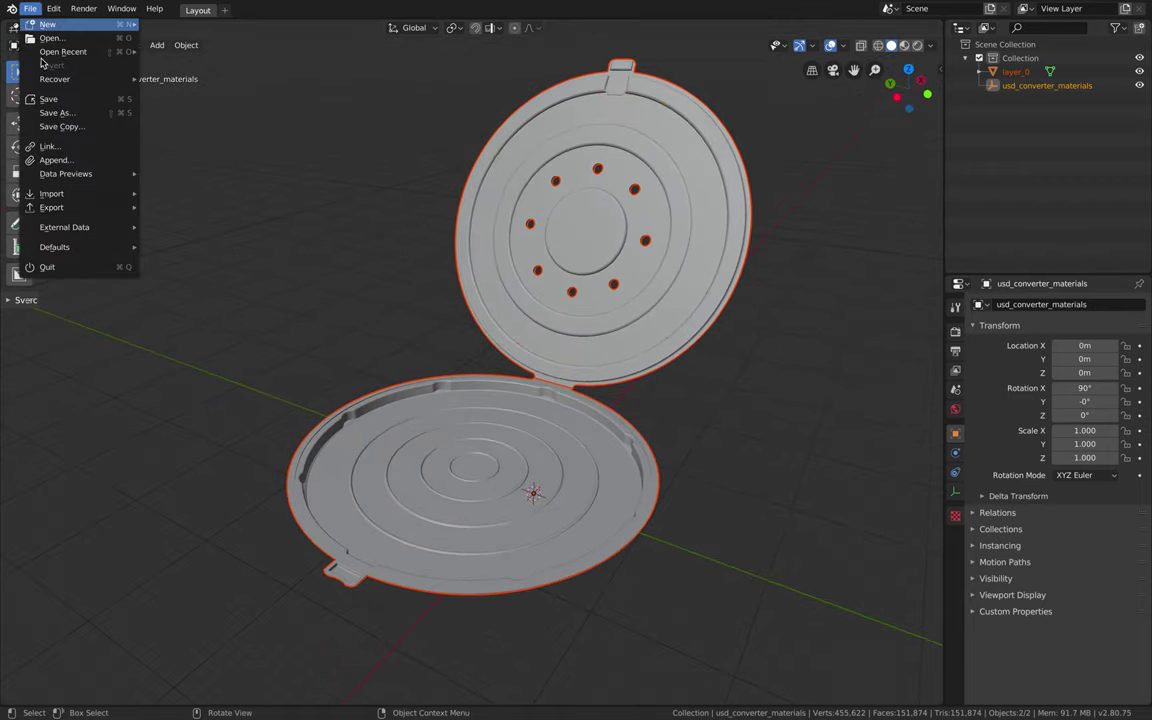
click(46, 108)
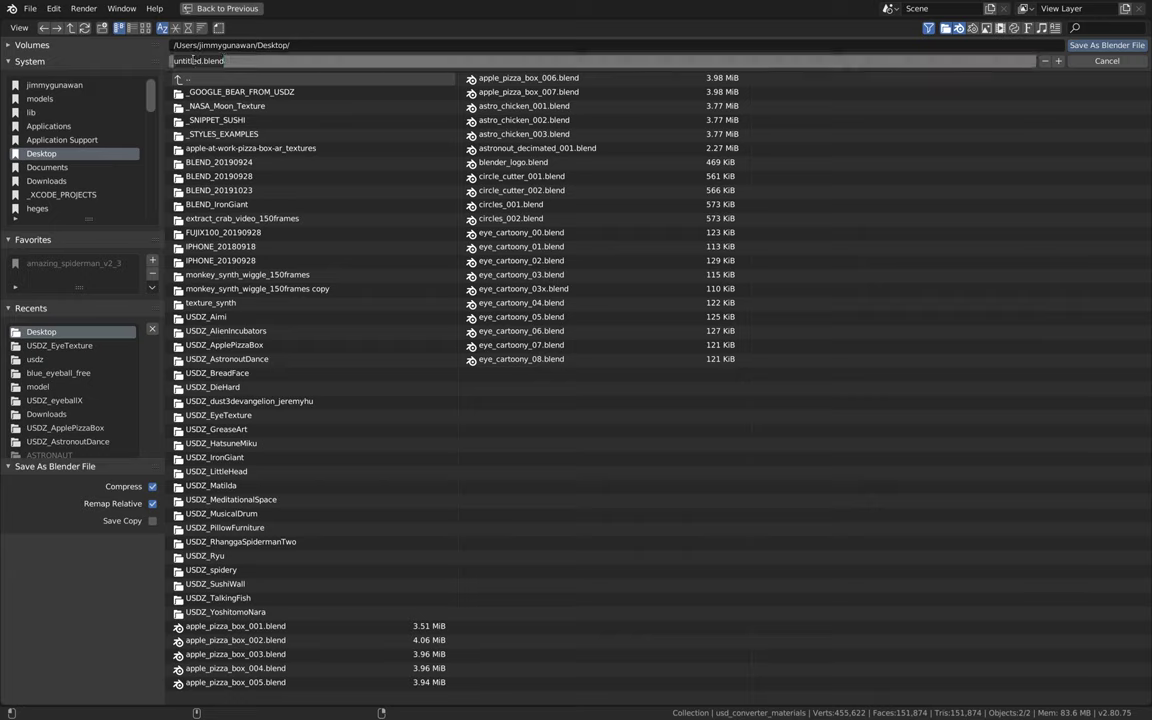
text(apple)
text(_pizza_box_001)
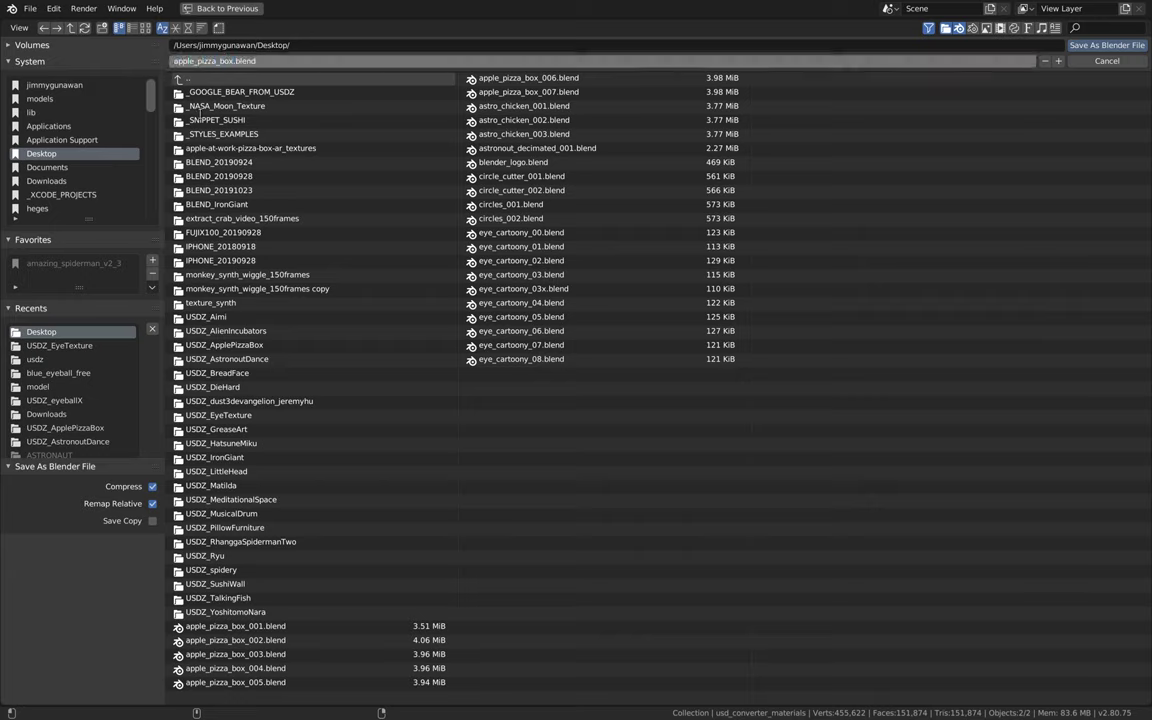
key(Return)
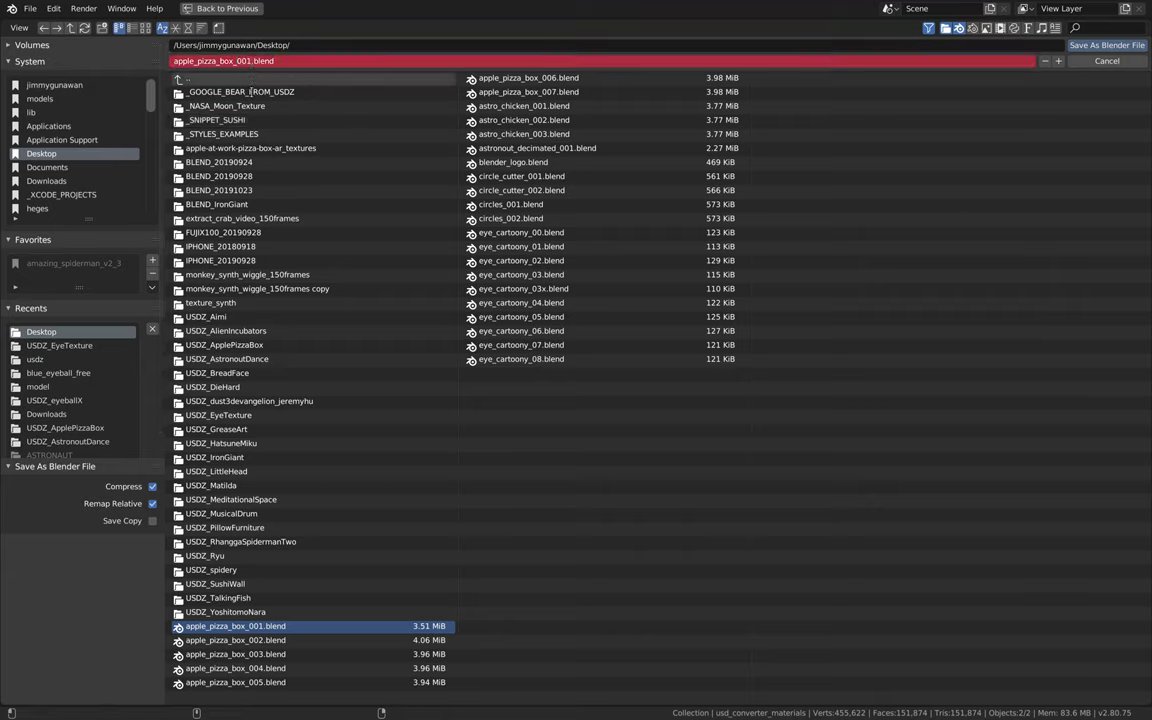
click(238, 61)
text(demo_)
key(Return)
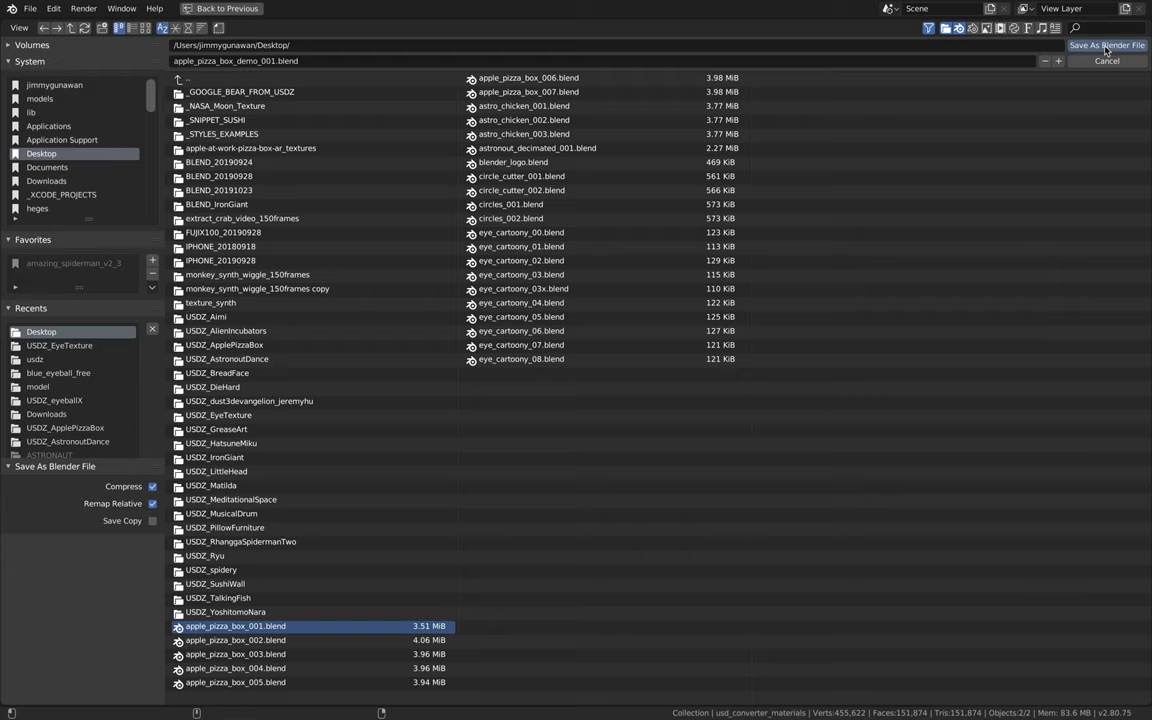
click(1106, 46)
Step: Delete the usd_converter_materials empty from the scene collection
middle_drag(600, 284, 600, 284)
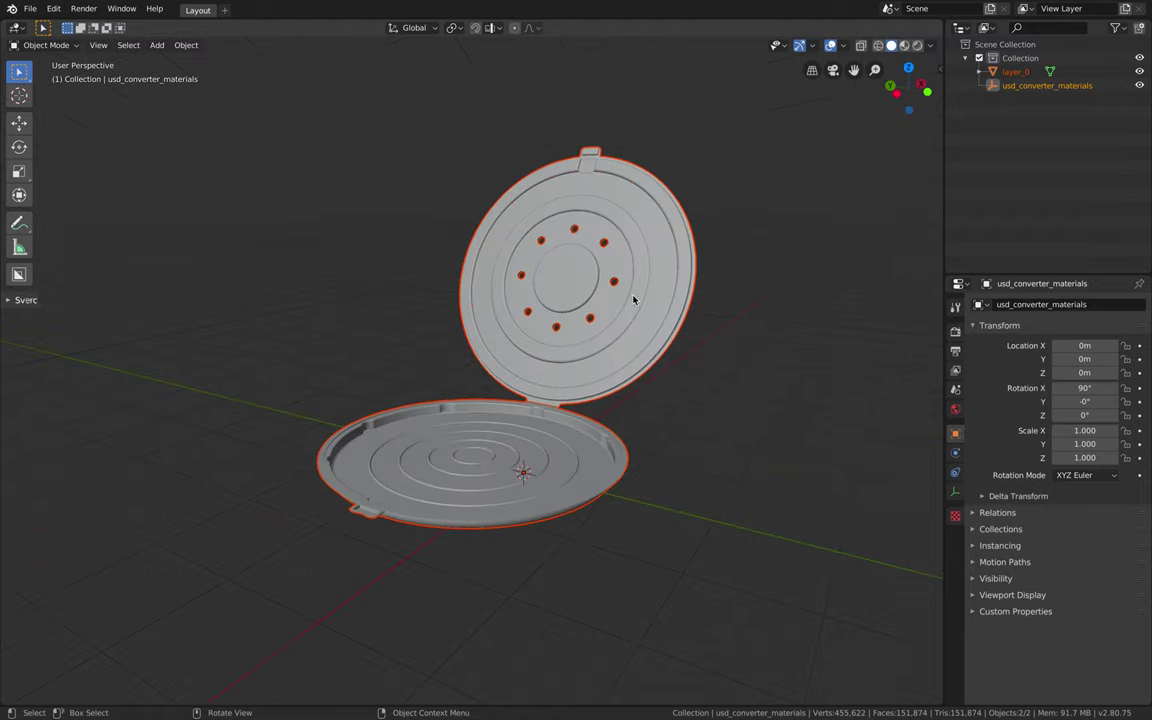
middle_drag(614, 308, 589, 290)
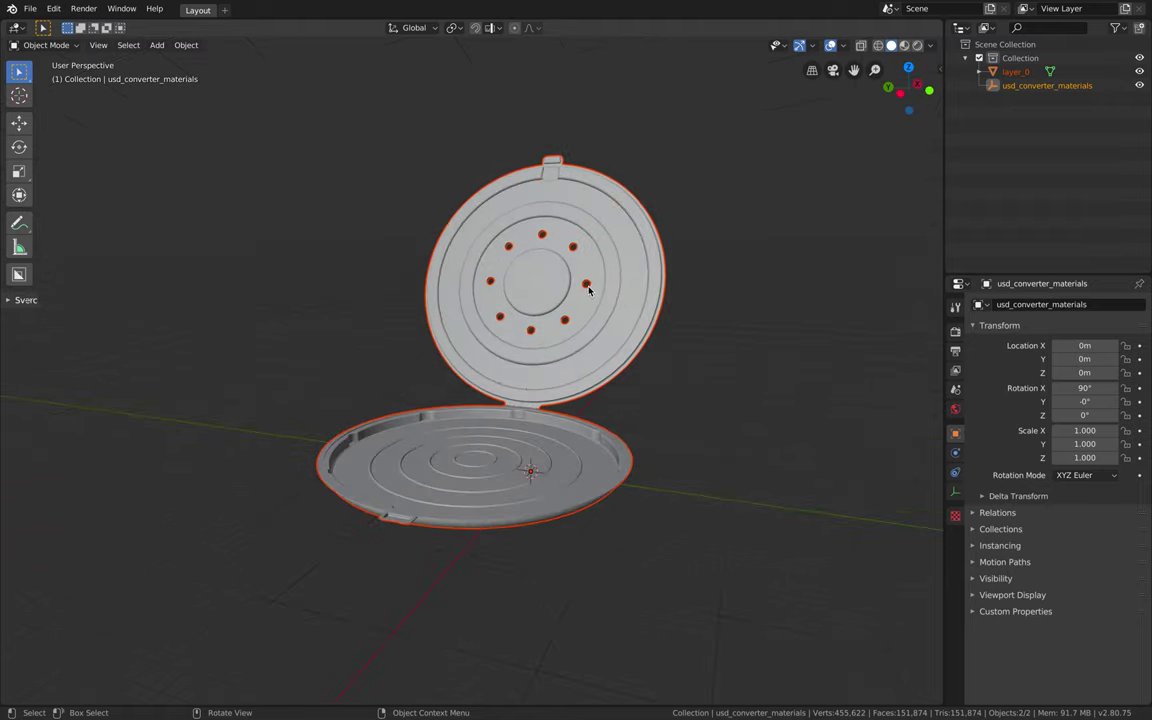
middle_drag(535, 338, 535, 338)
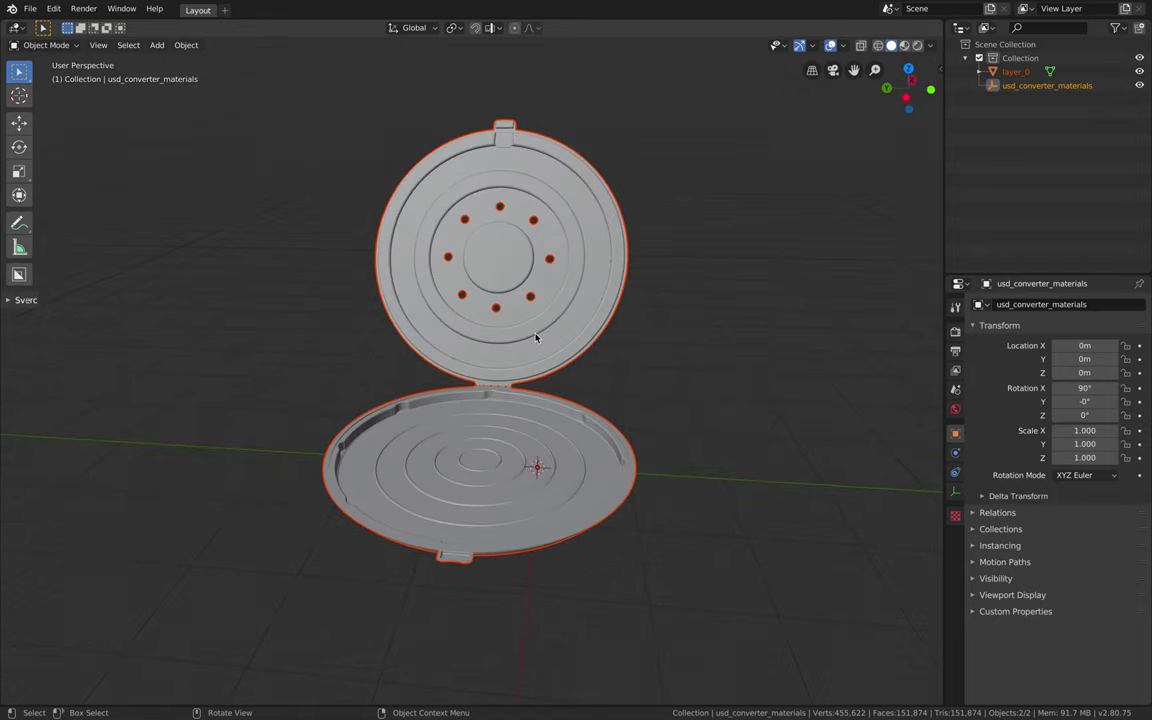
click(1010, 86)
right_click(1010, 86)
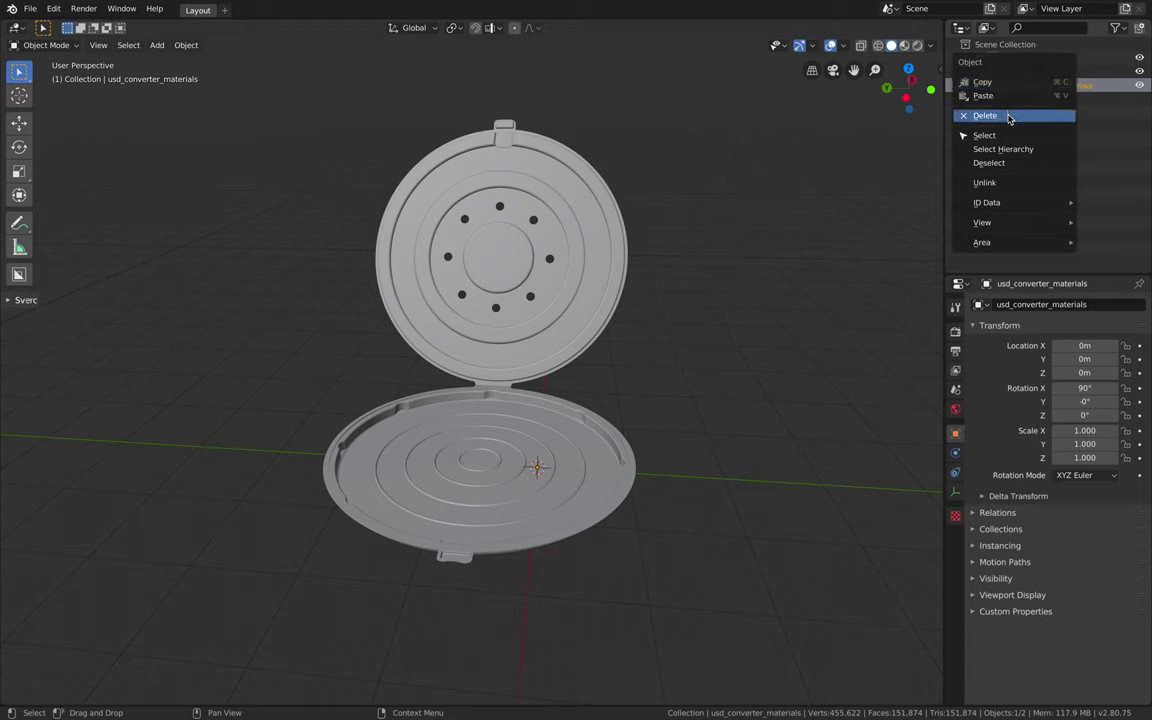
click(1008, 116)
Step: Rename the layer_0 mesh object as pizzabox
click(996, 74)
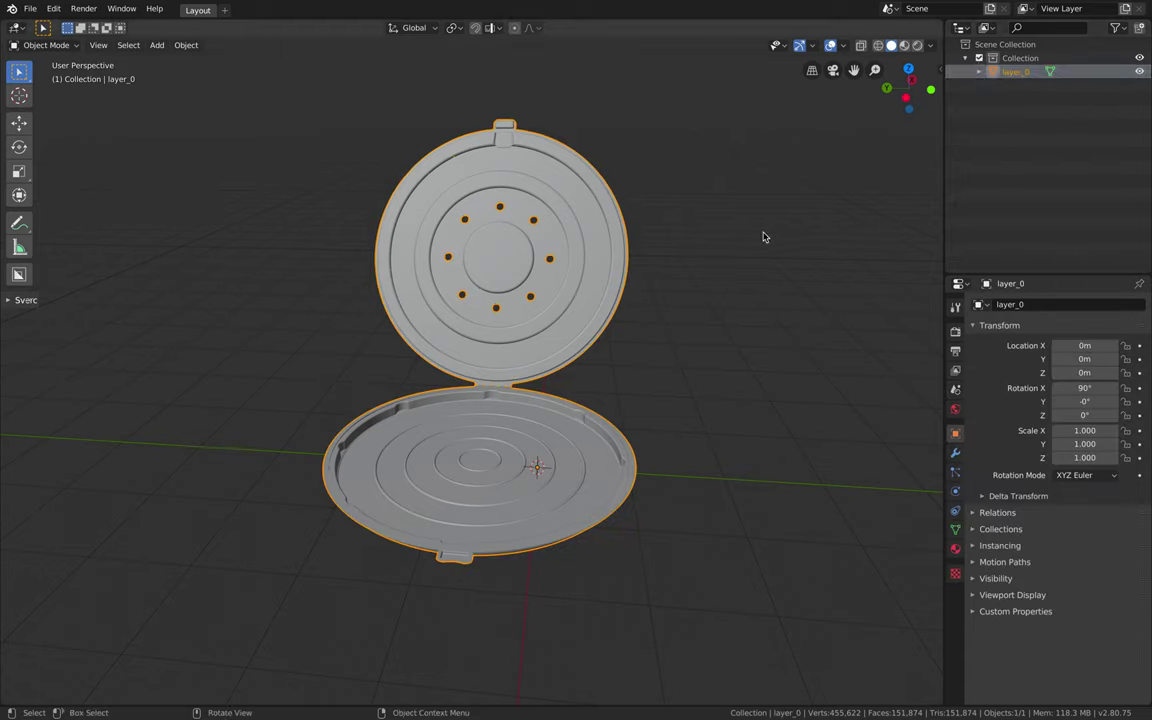
click(1021, 305)
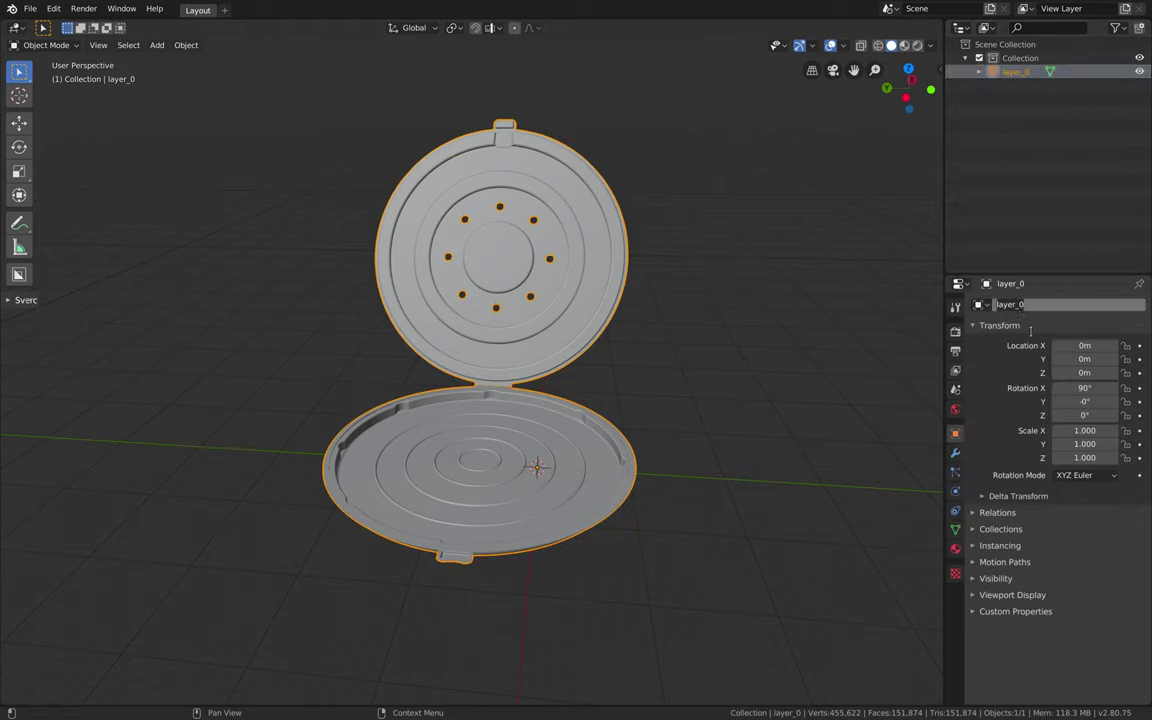
text(pizzabox)
key(Return)
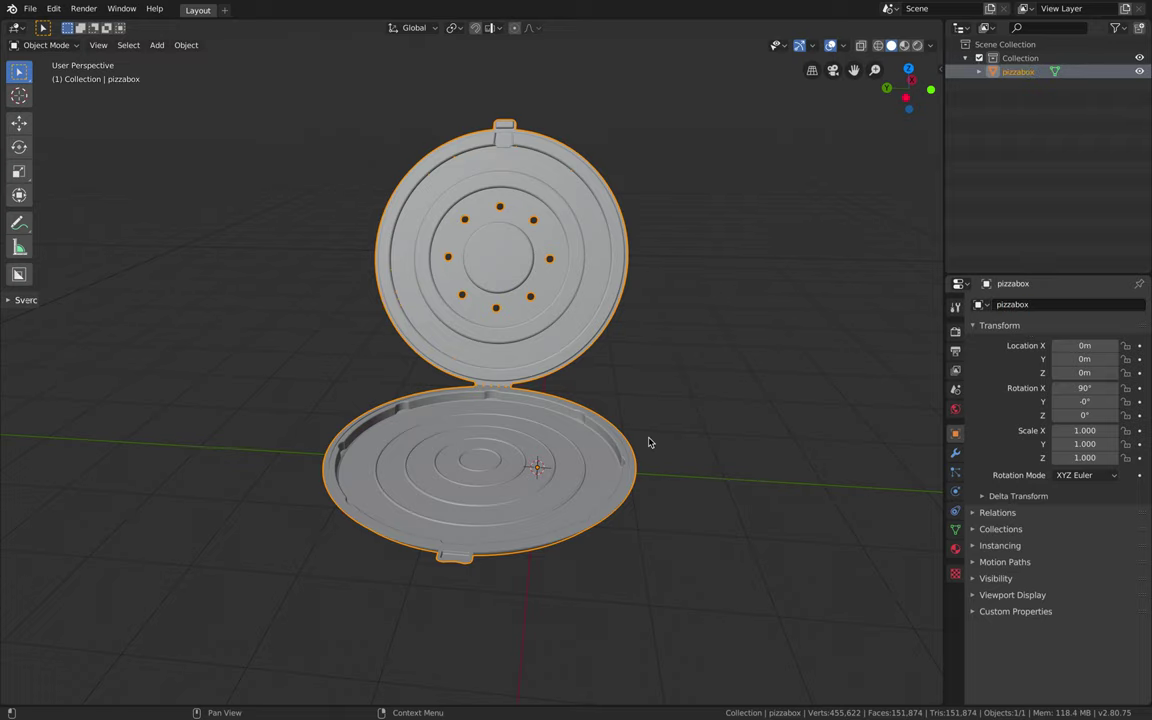
Step: From the top view, move the pizzabox about -6.36 m along Y so its round base is centred on the world origin
middle_drag(643, 437, 643, 506)
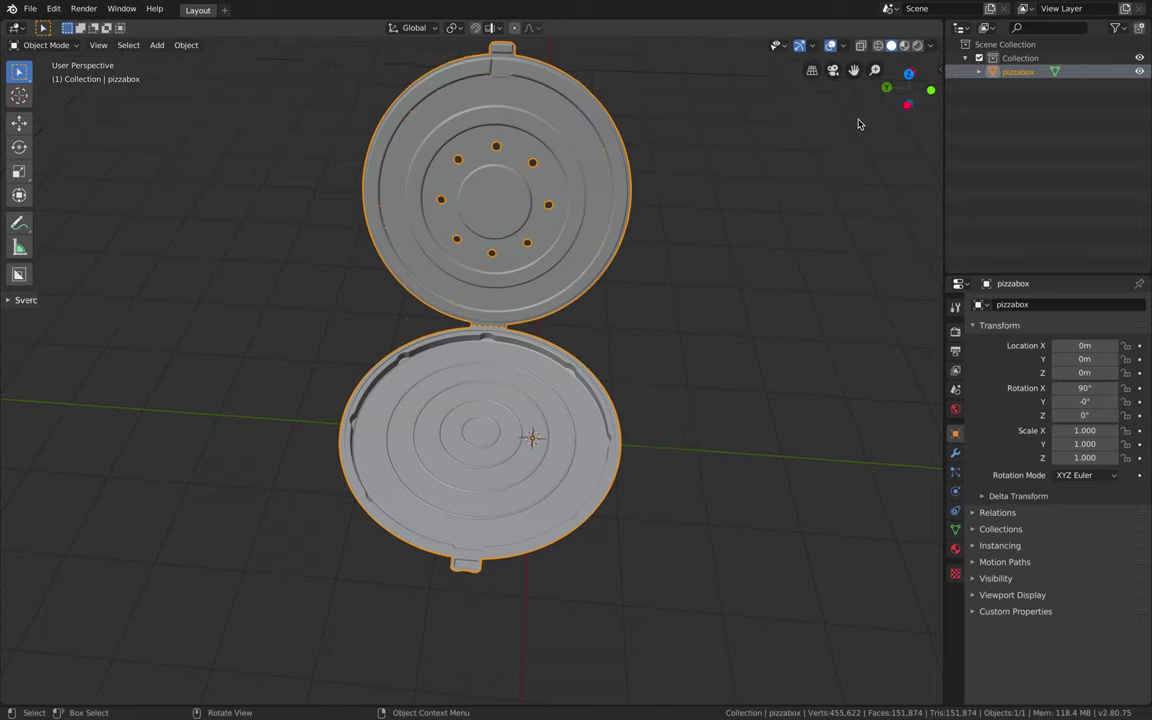
middle_drag(858, 124, 862, 116)
click(908, 85)
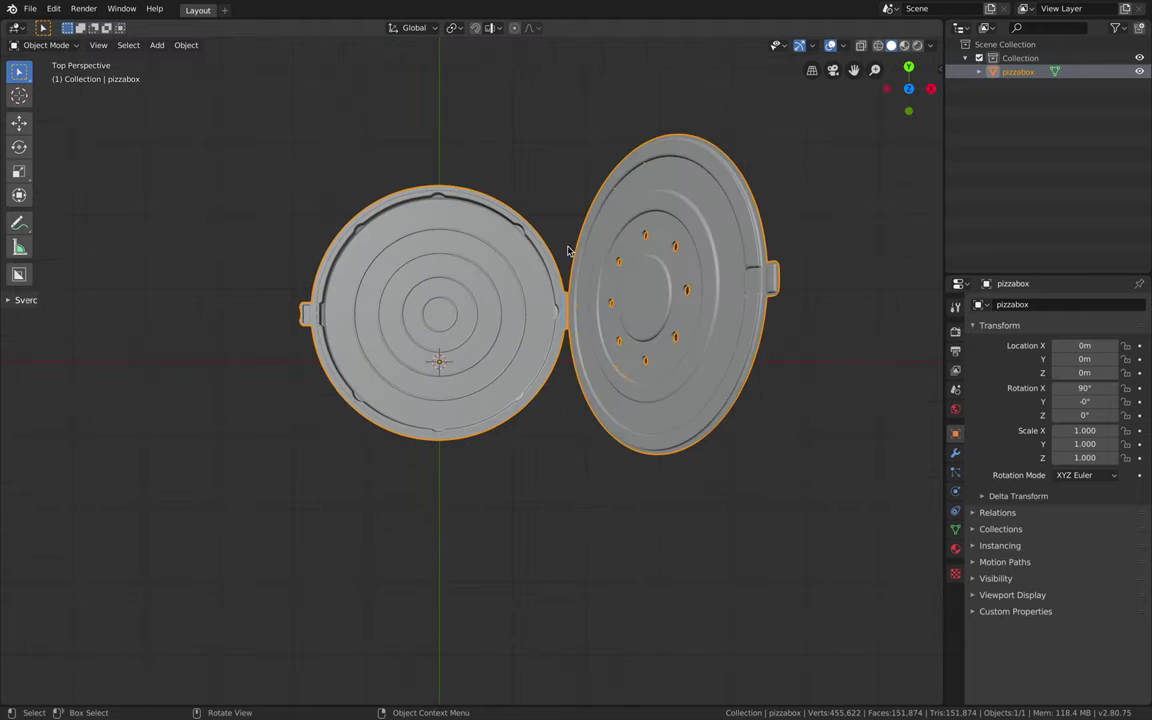
key(g)
key(y)
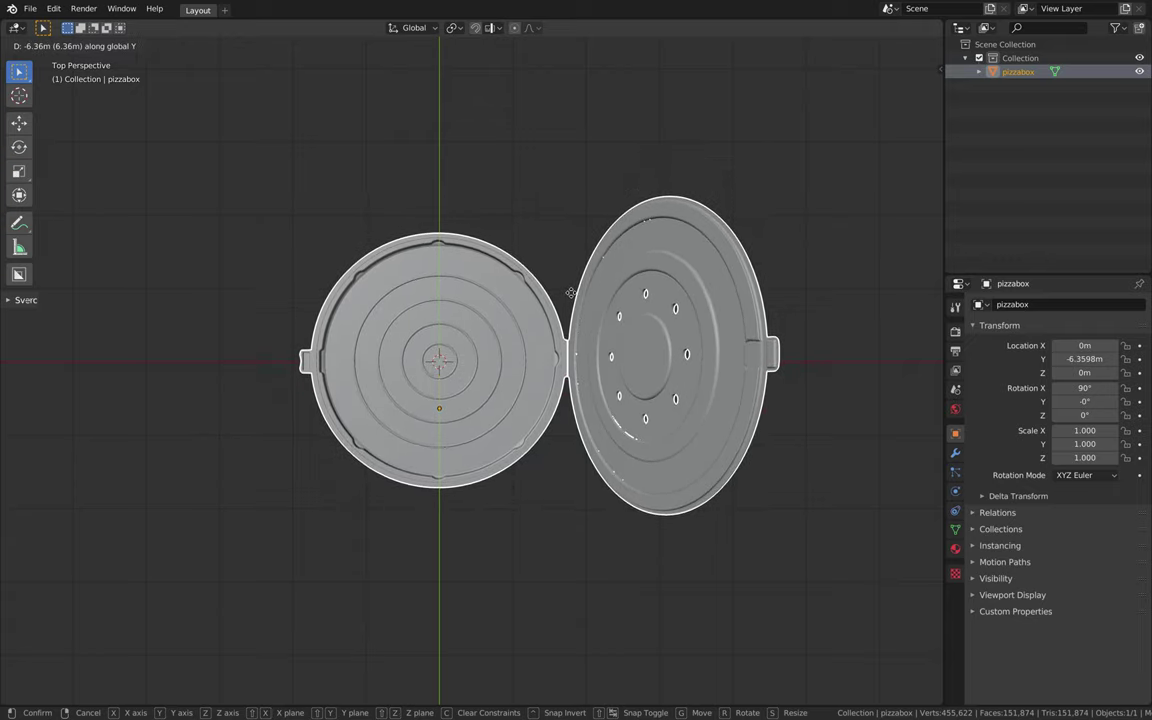
click(572, 297)
Step: Show the pizzabox's transform values beside the 3D view and apply all its transforms
middle_drag(557, 350, 532, 456)
middle_drag(524, 410, 566, 455)
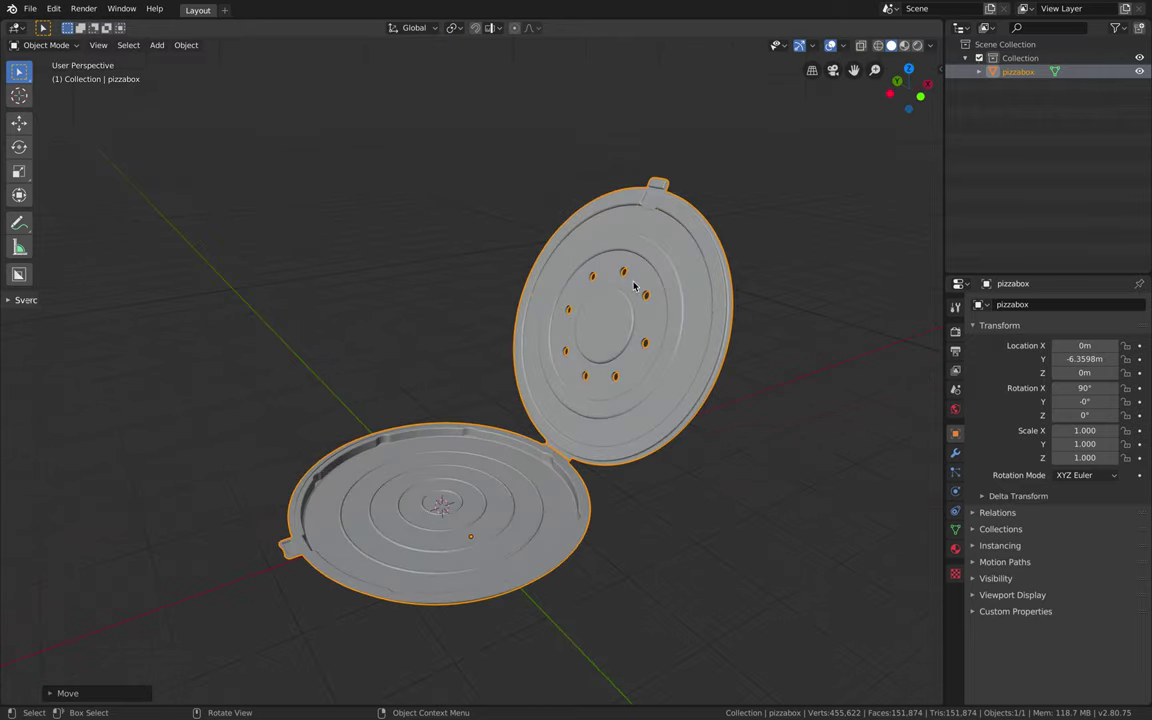
middle_drag(499, 416, 558, 463)
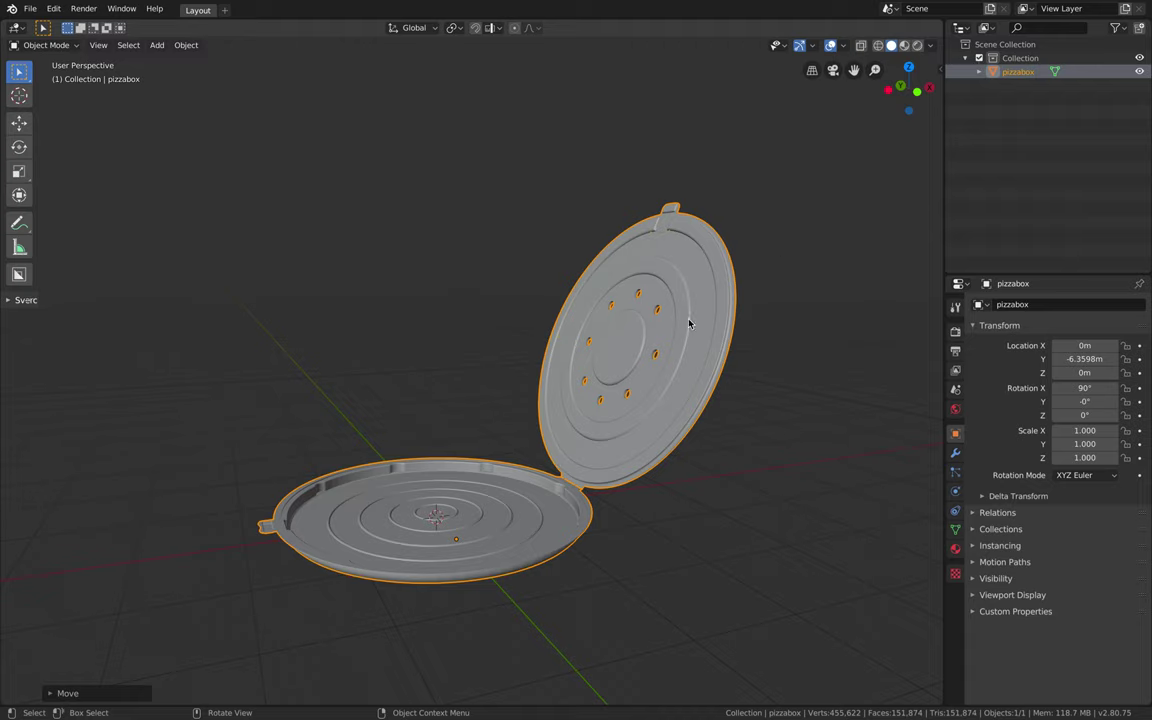
key(n)
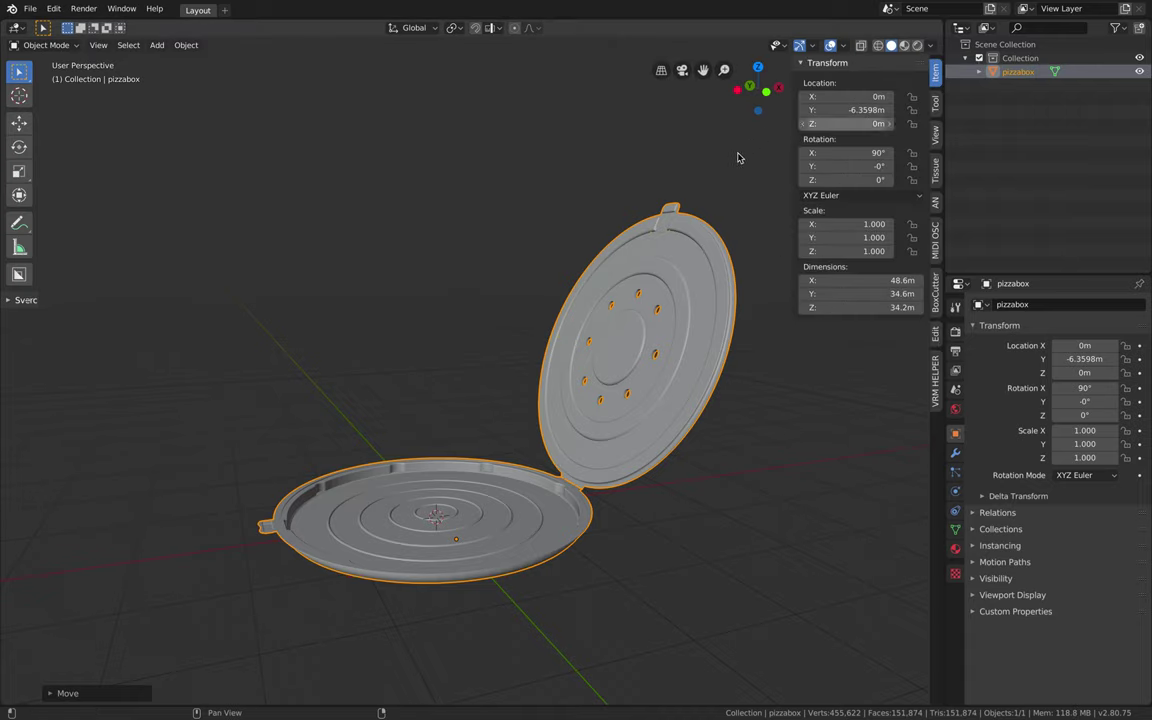
middle_drag(679, 193, 678, 192)
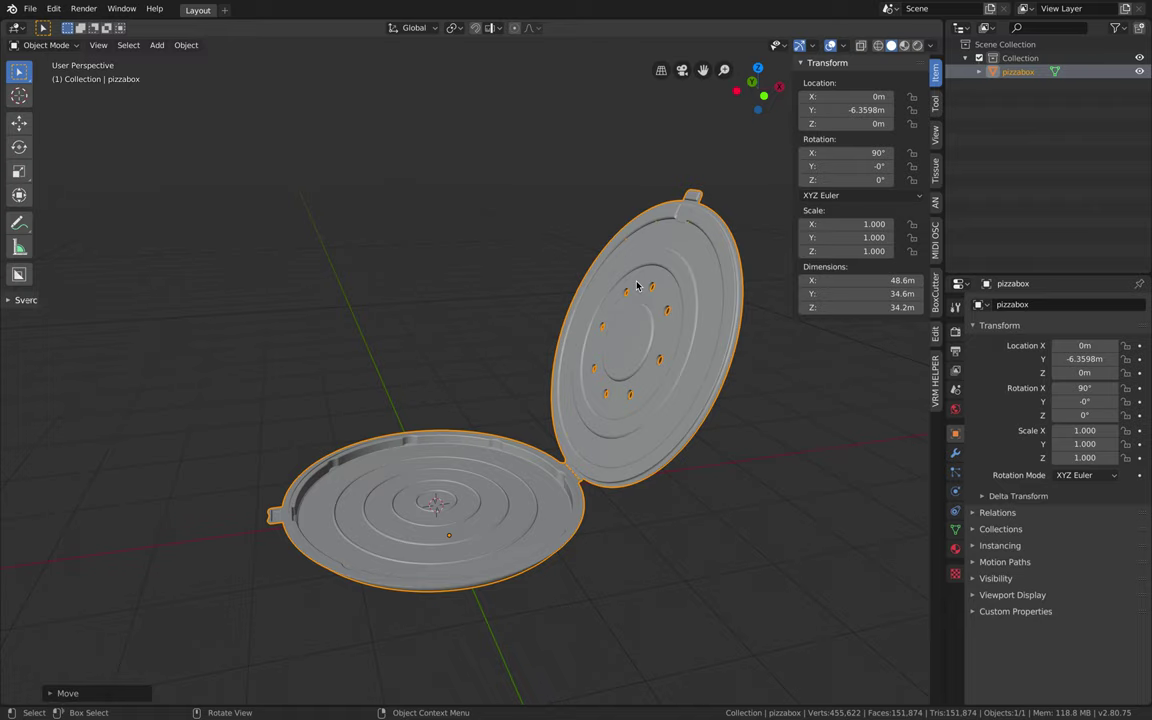
key(ctrl+a)
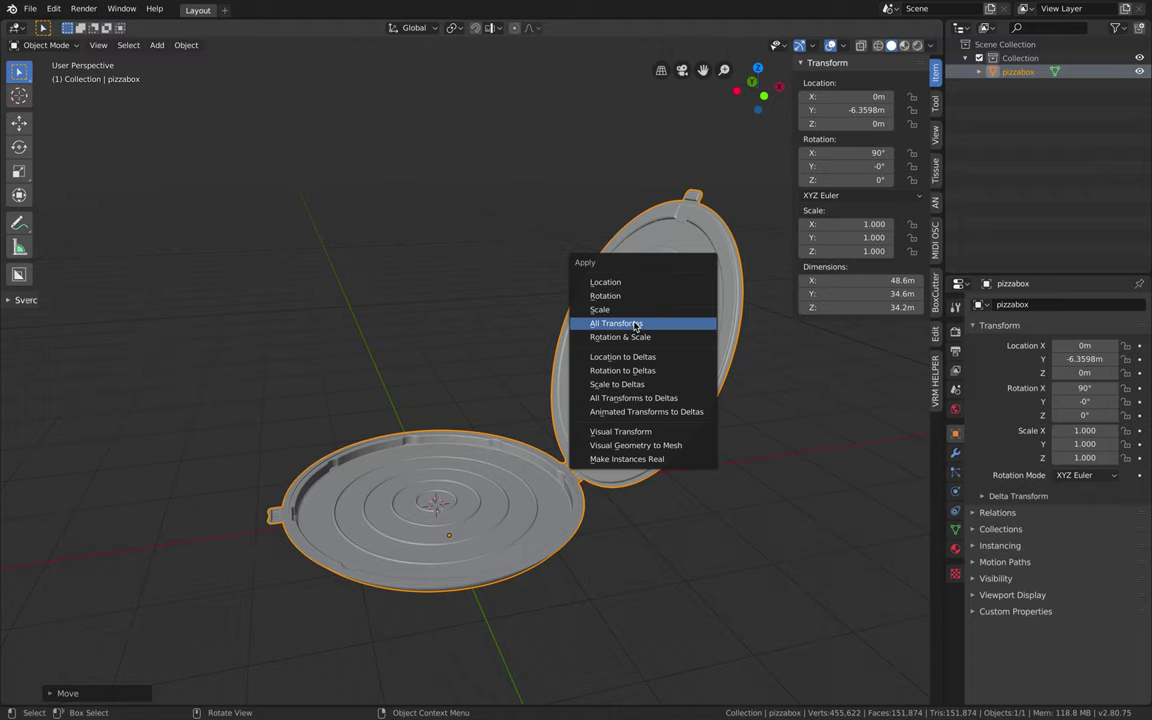
click(634, 325)
Step: Save the current file, and save an incremented version as apple_pizza_box_demo_002.blend on the Desktop
click(30, 8)
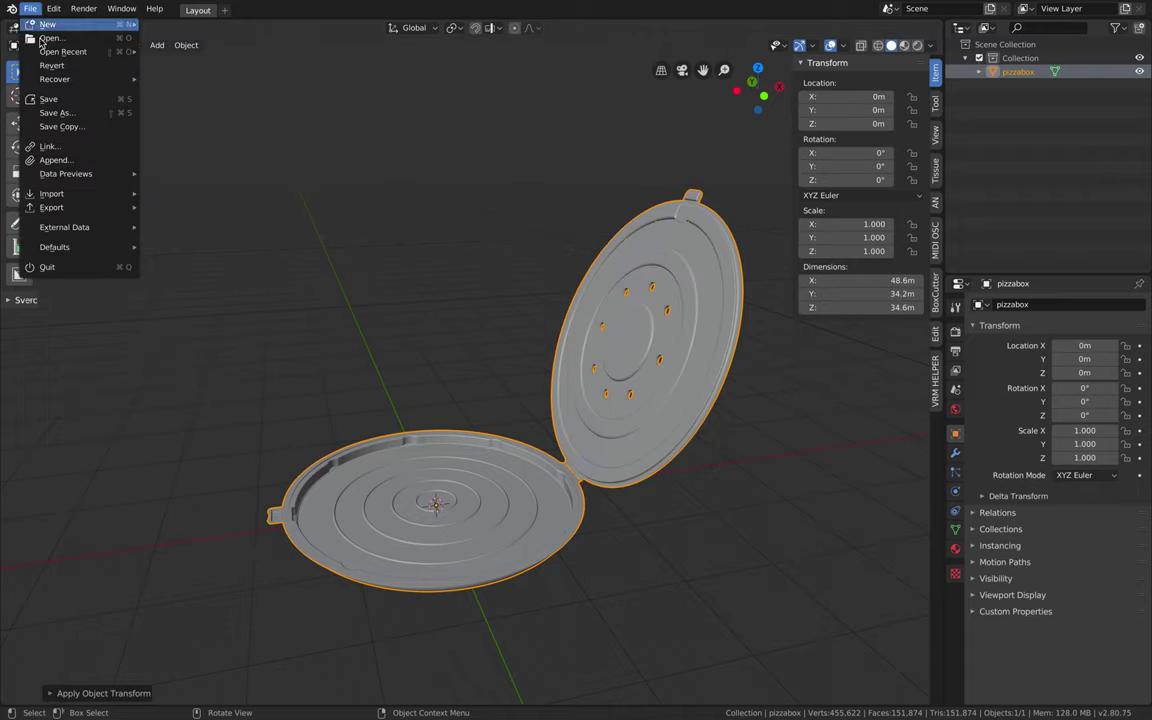
click(47, 98)
click(31, 9)
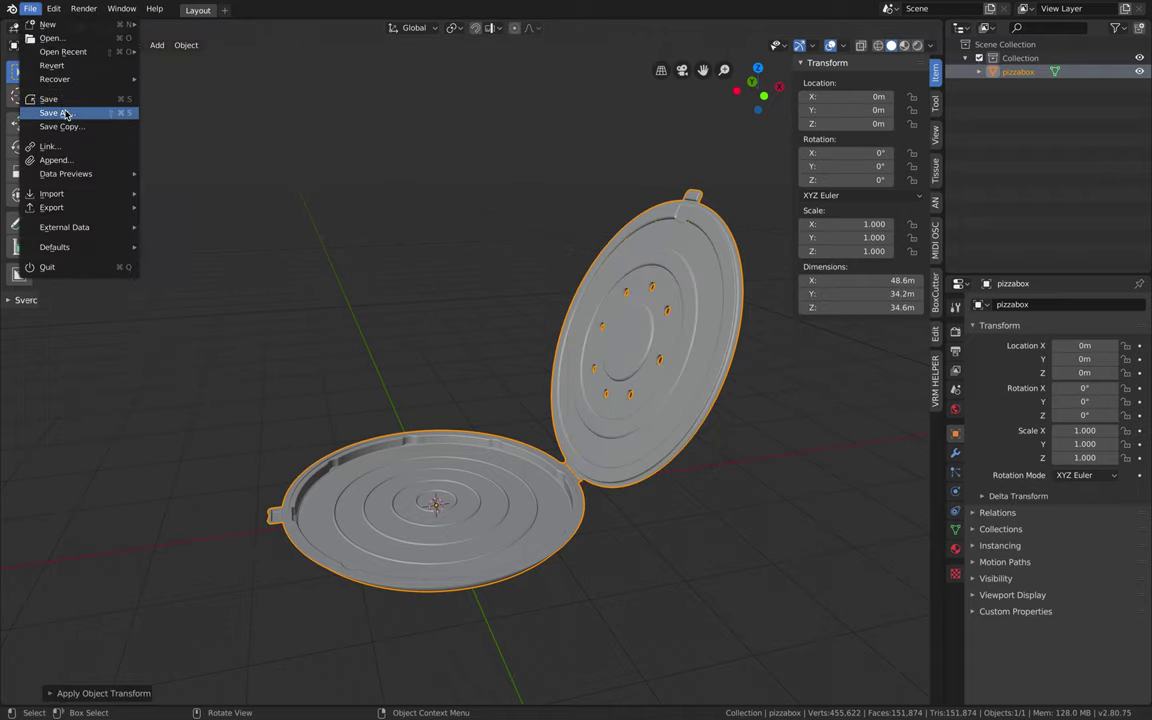
click(63, 113)
click(1058, 61)
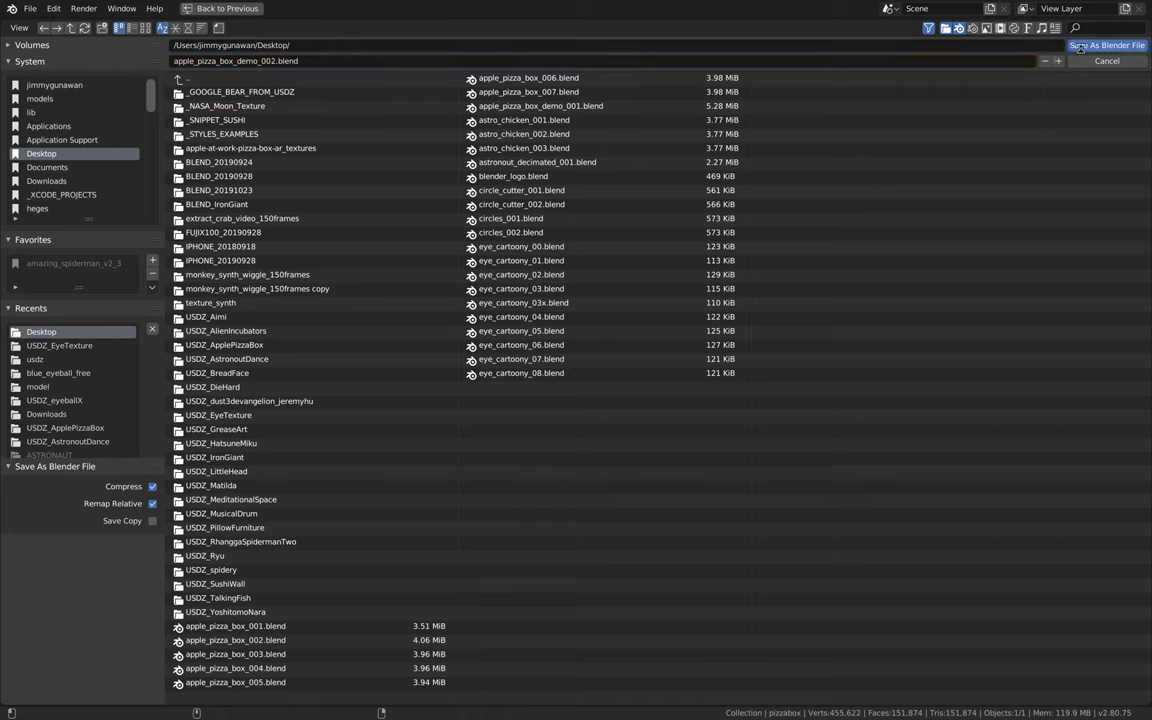
click(1080, 46)
Step: Display the pizzabox's material settings and look over the model from different angles
middle_drag(609, 267, 630, 270)
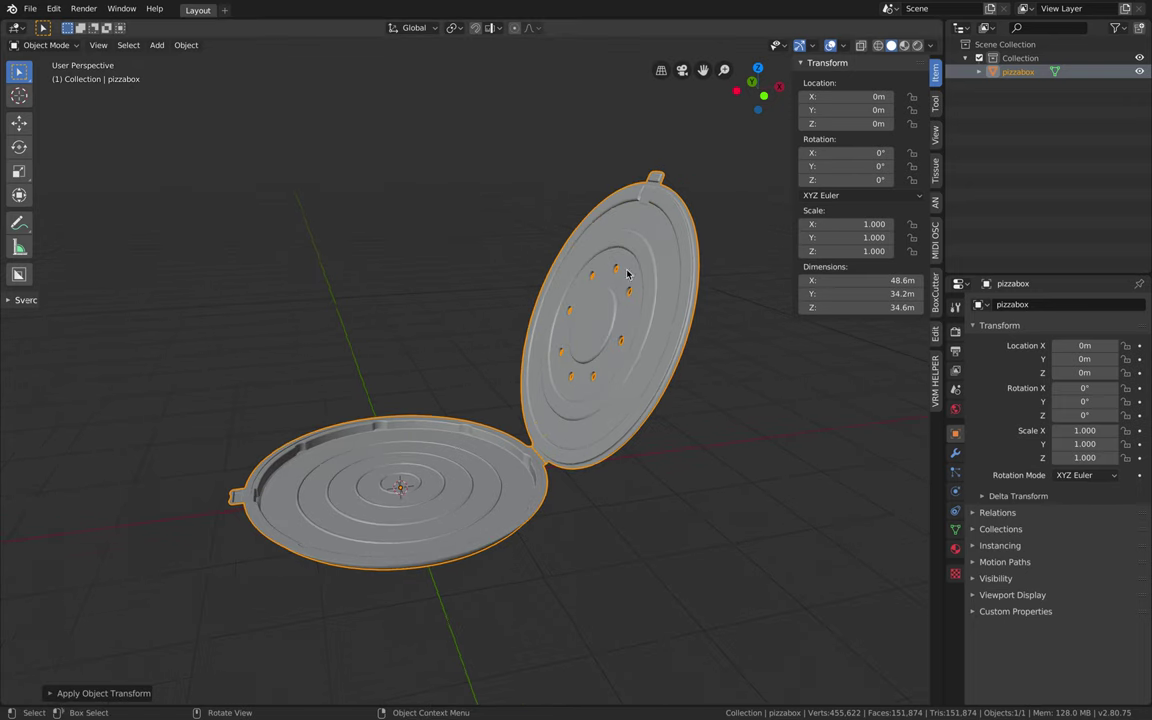
click(955, 548)
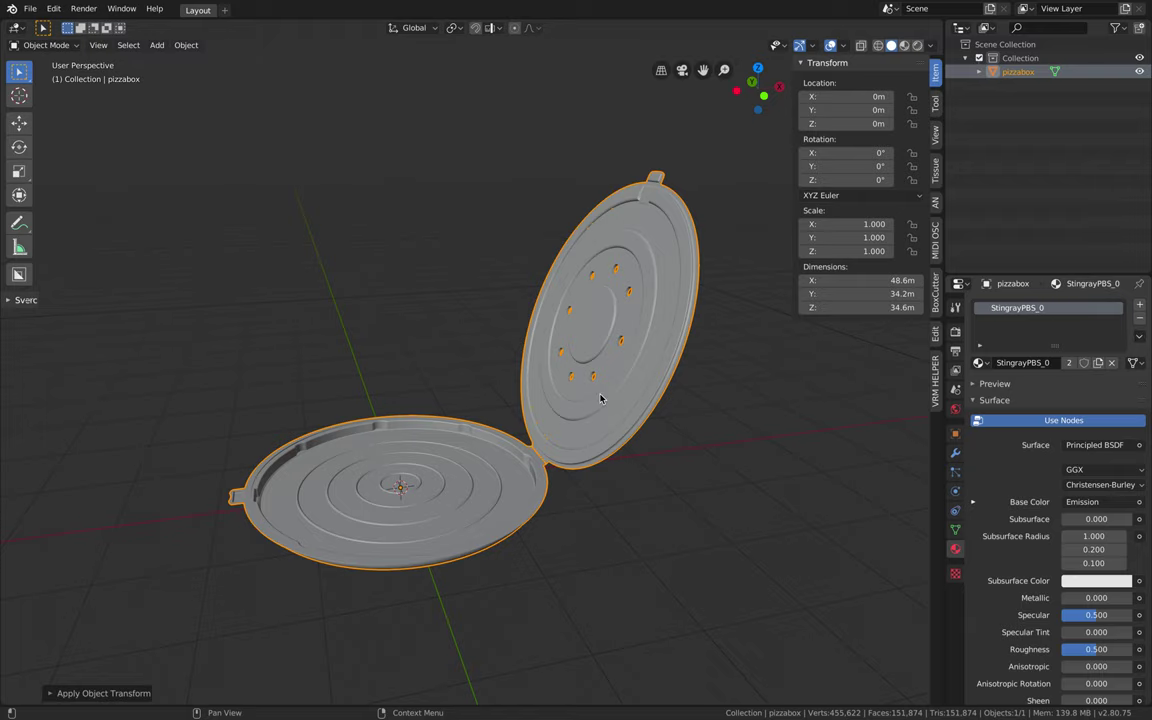
middle_drag(600, 399, 759, 394)
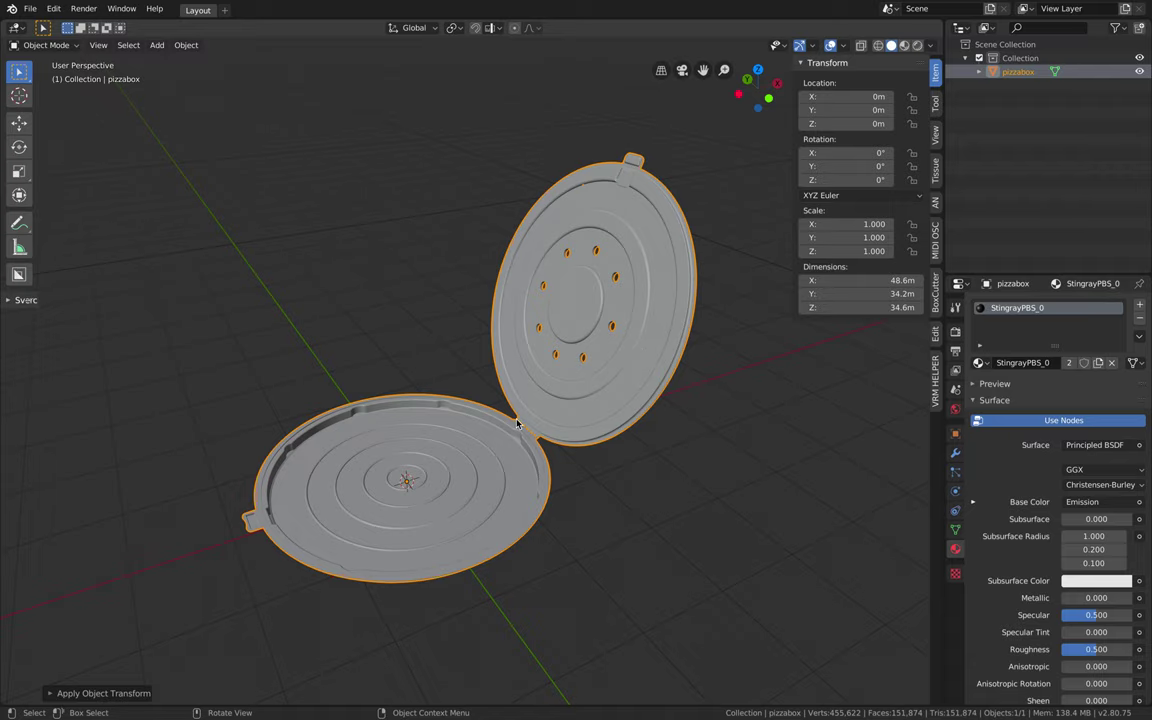
middle_drag(517, 423, 517, 423)
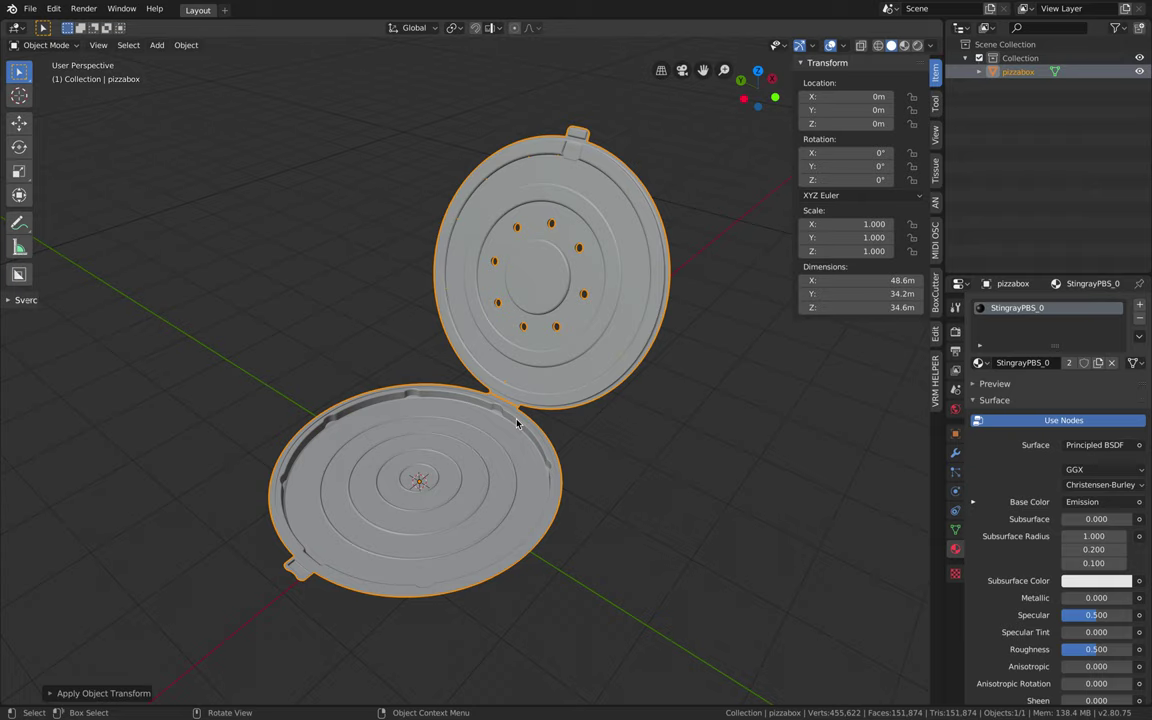
Step: Add a single-bone armature at the centre of the box's base and hide the transform values beside the 3D view
key(shift+a)
mouse_move(517, 421)
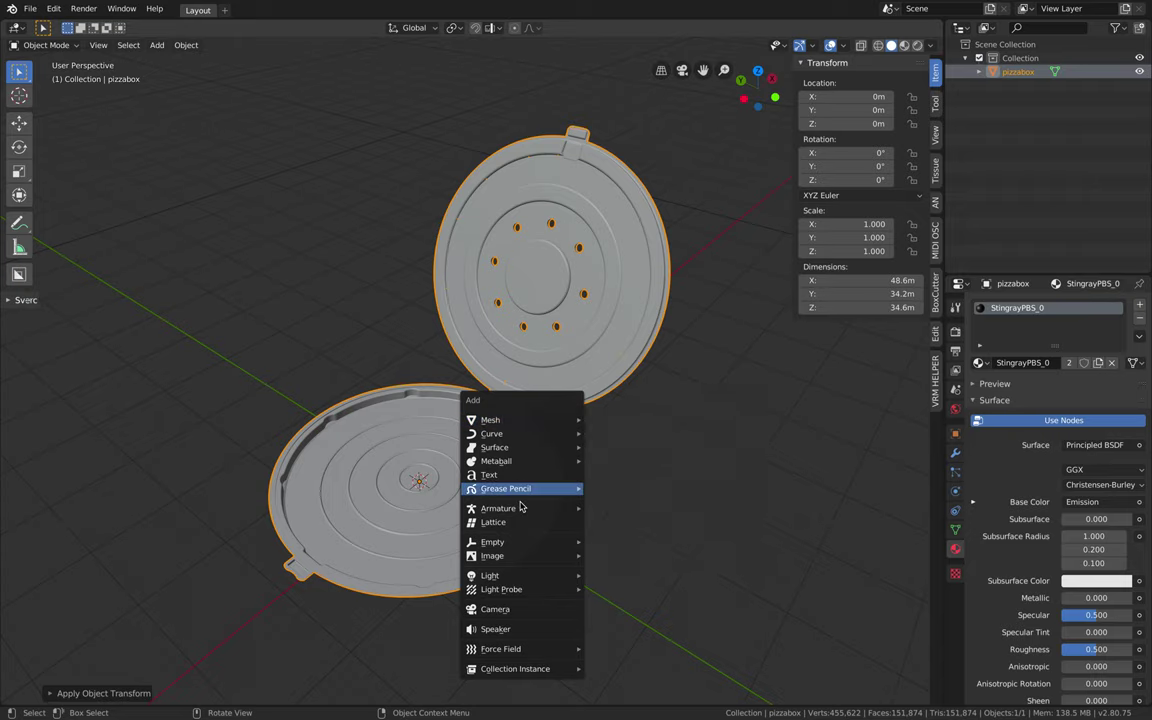
mouse_move(522, 507)
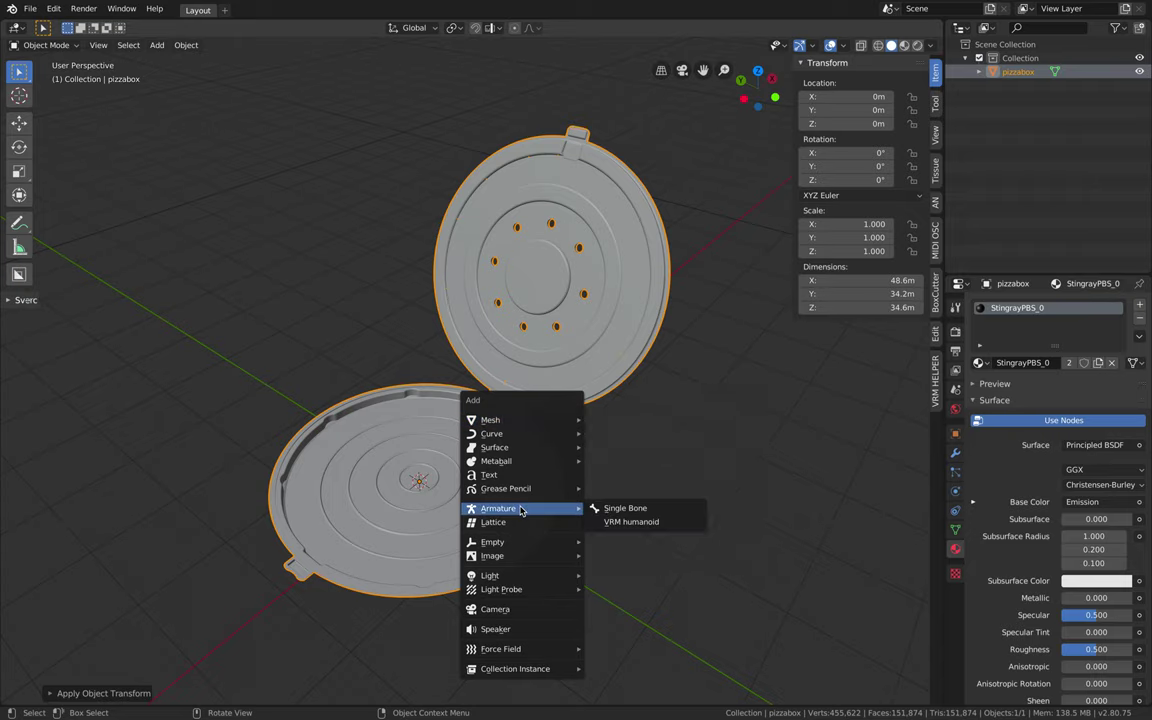
click(613, 512)
middle_drag(397, 481, 392, 415)
scroll(397, 481, up, 3)
middle_drag(396, 481, 398, 460)
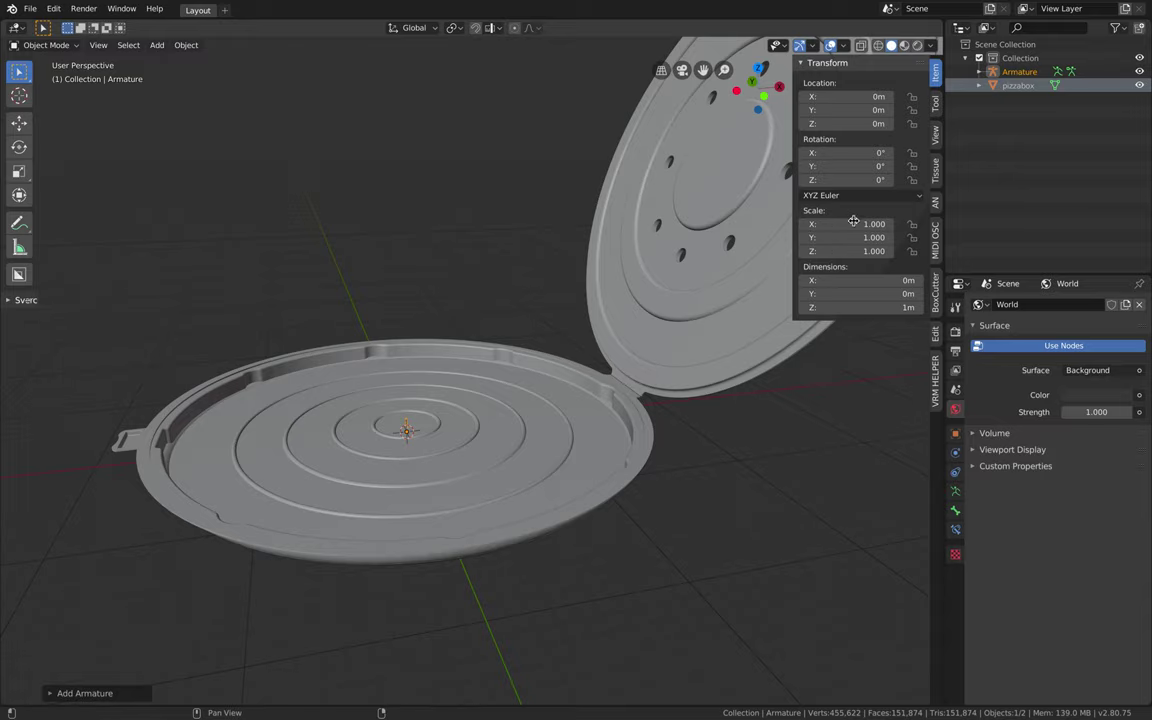
key(n)
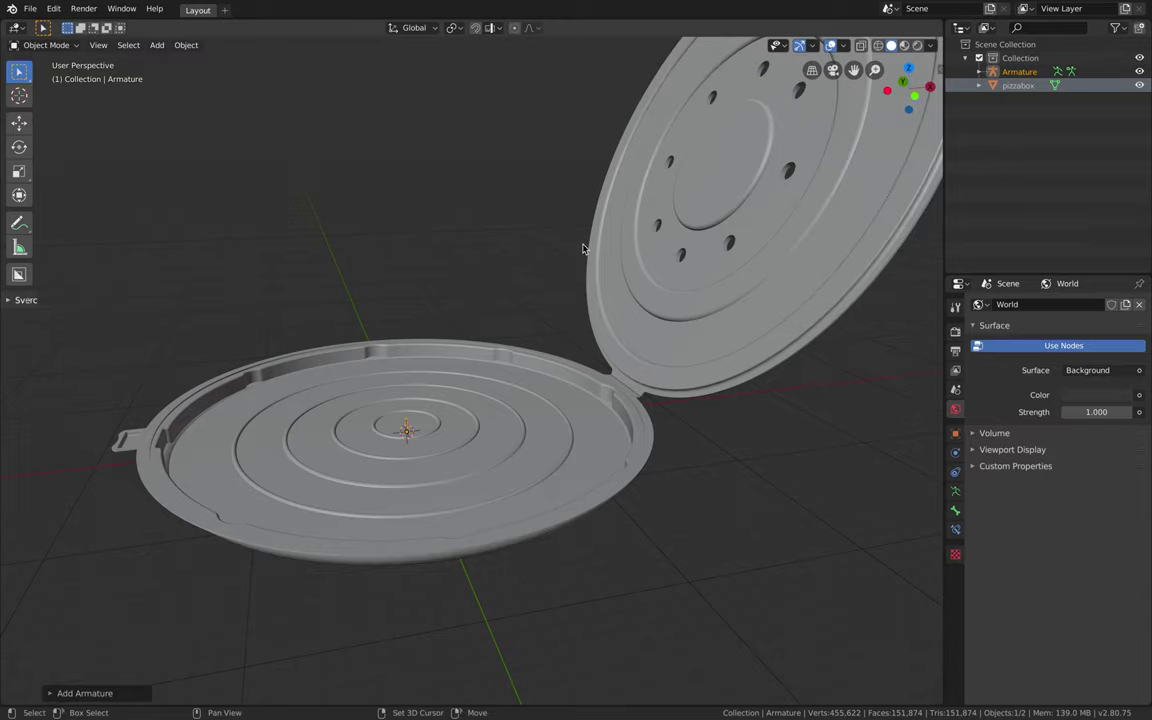
Step: Delete the armature's single bone in Edit Mode and return to Object Mode
middle_drag(584, 249, 537, 185)
scroll(583, 249, up, 4)
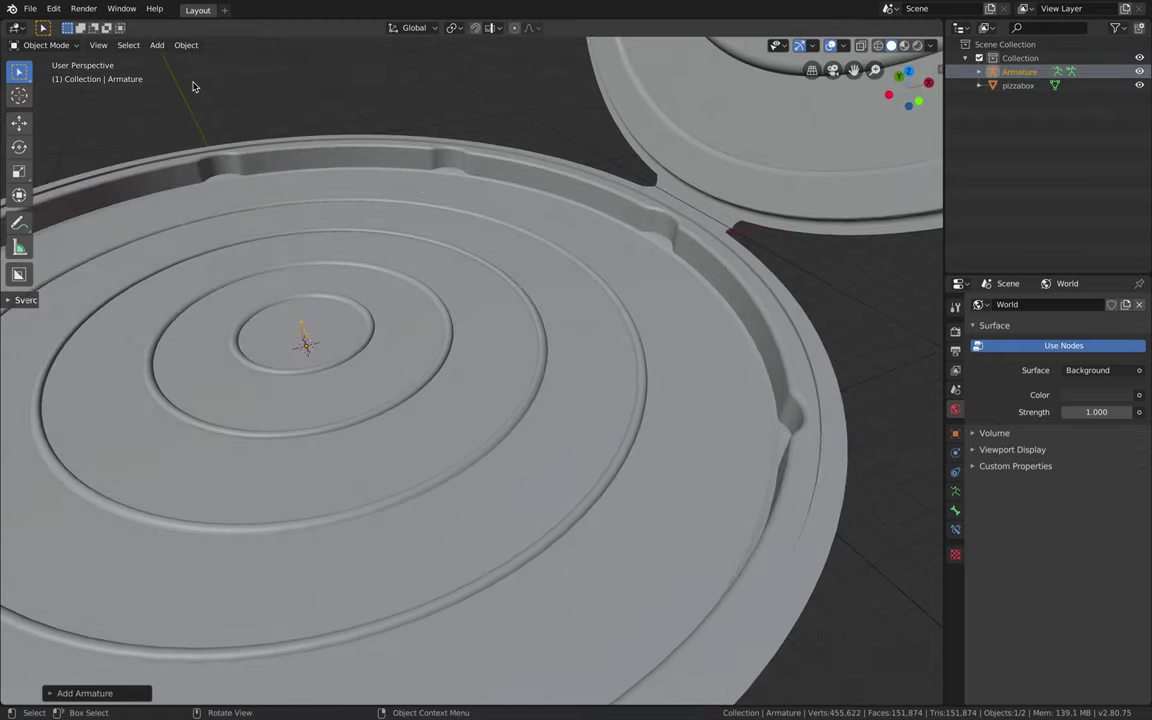
click(50, 45)
click(50, 77)
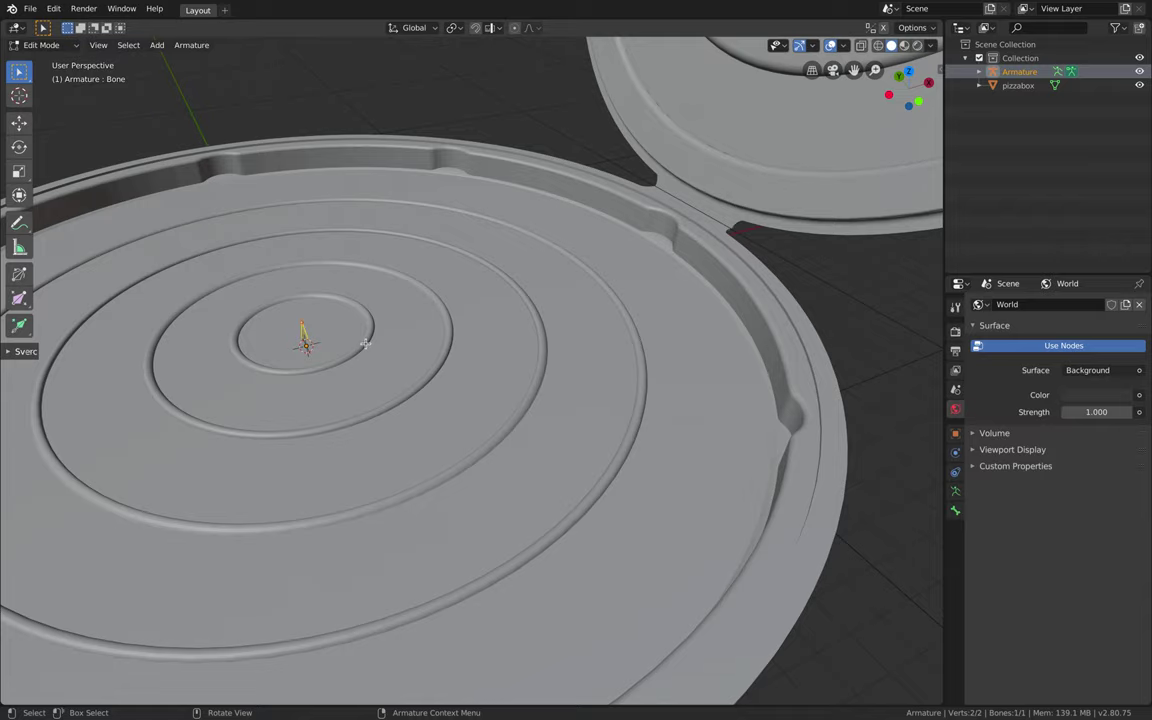
key(x)
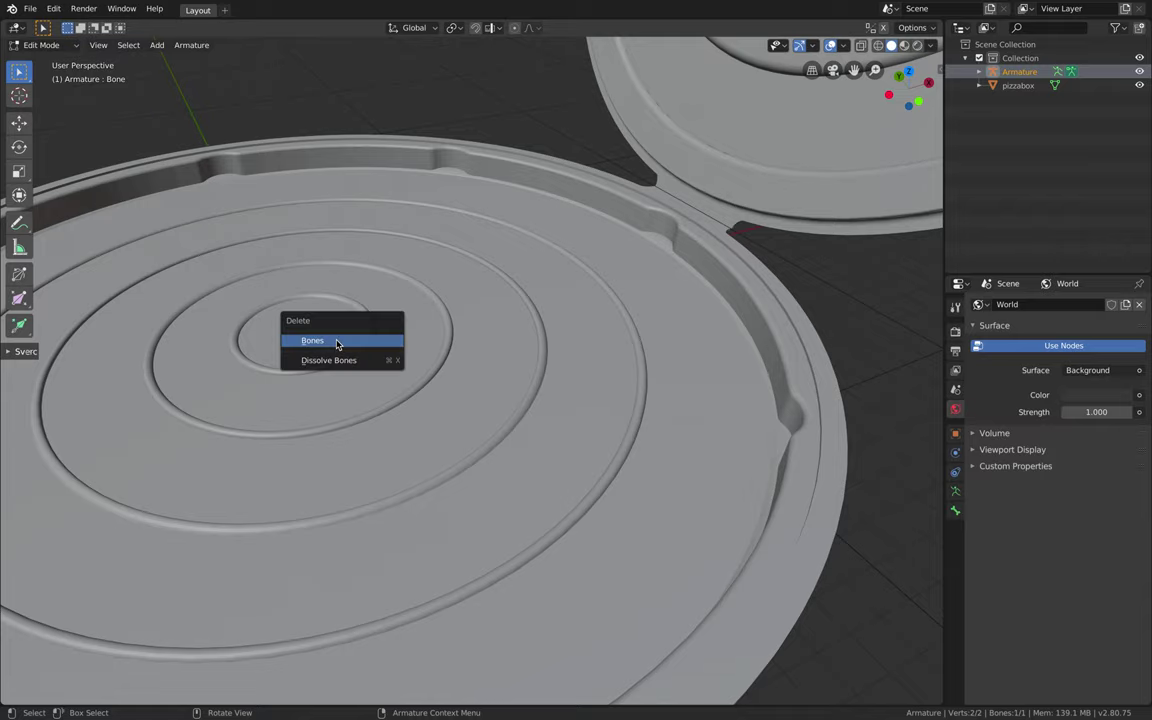
click(336, 341)
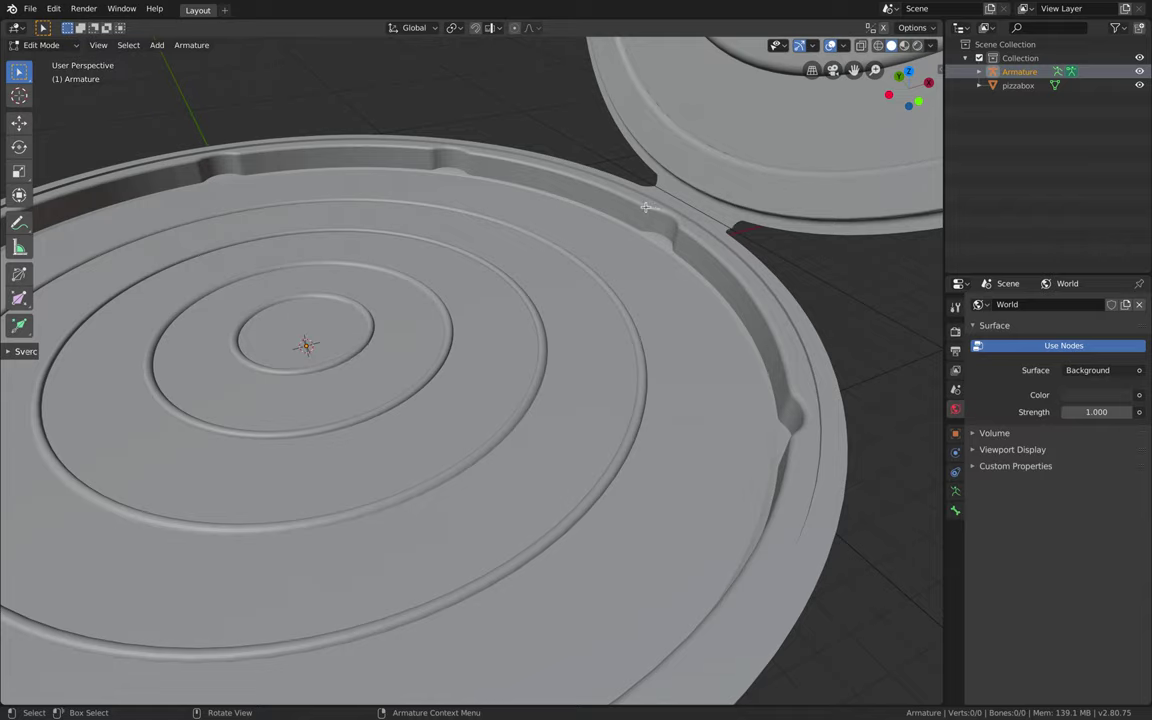
scroll(645, 207, up, 8)
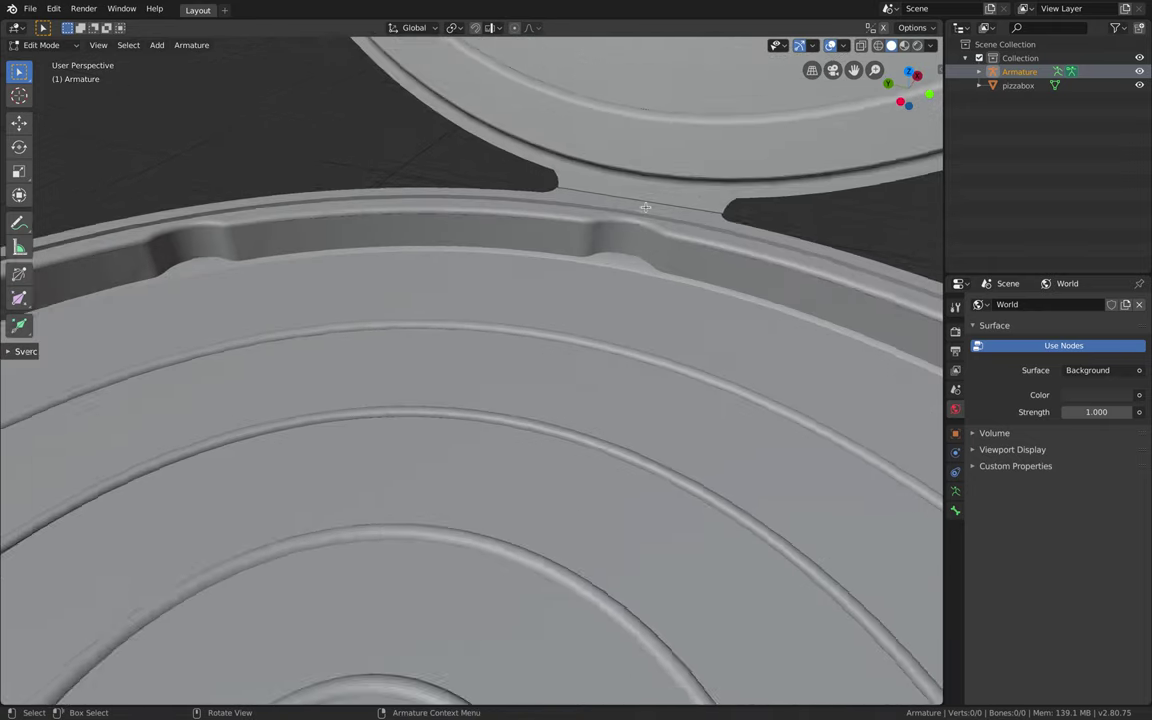
shift+middle_drag(700, 150, 645, 208)
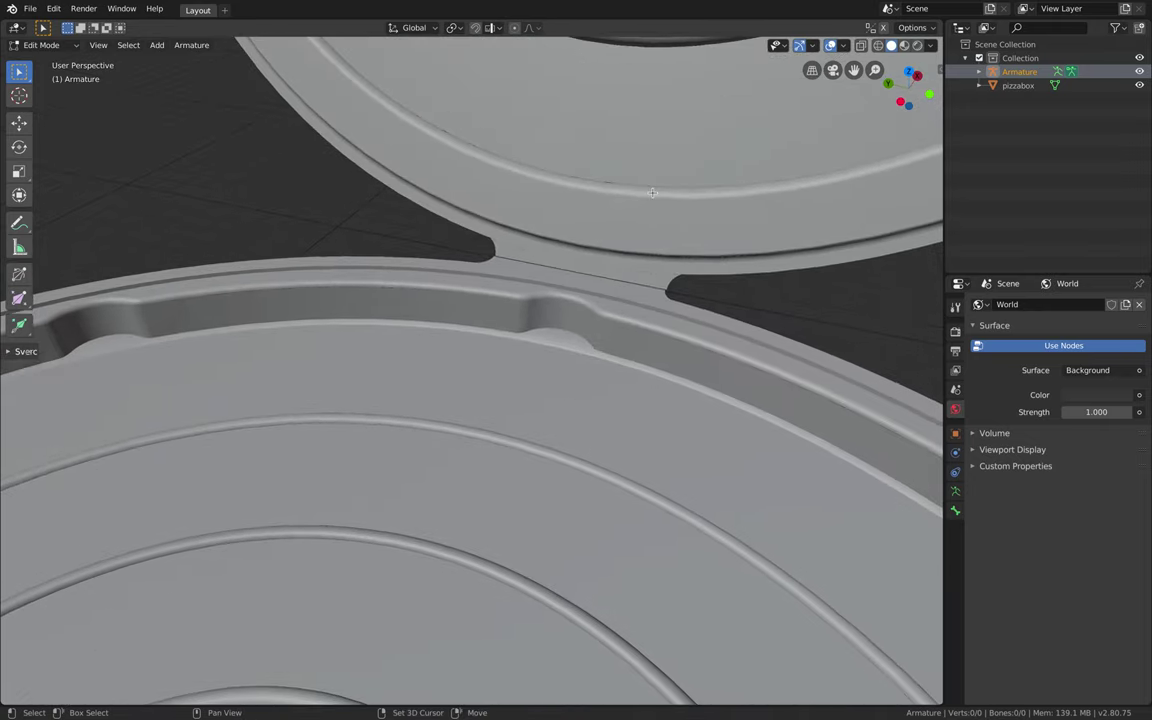
shift+scroll(645, 193, up, 2)
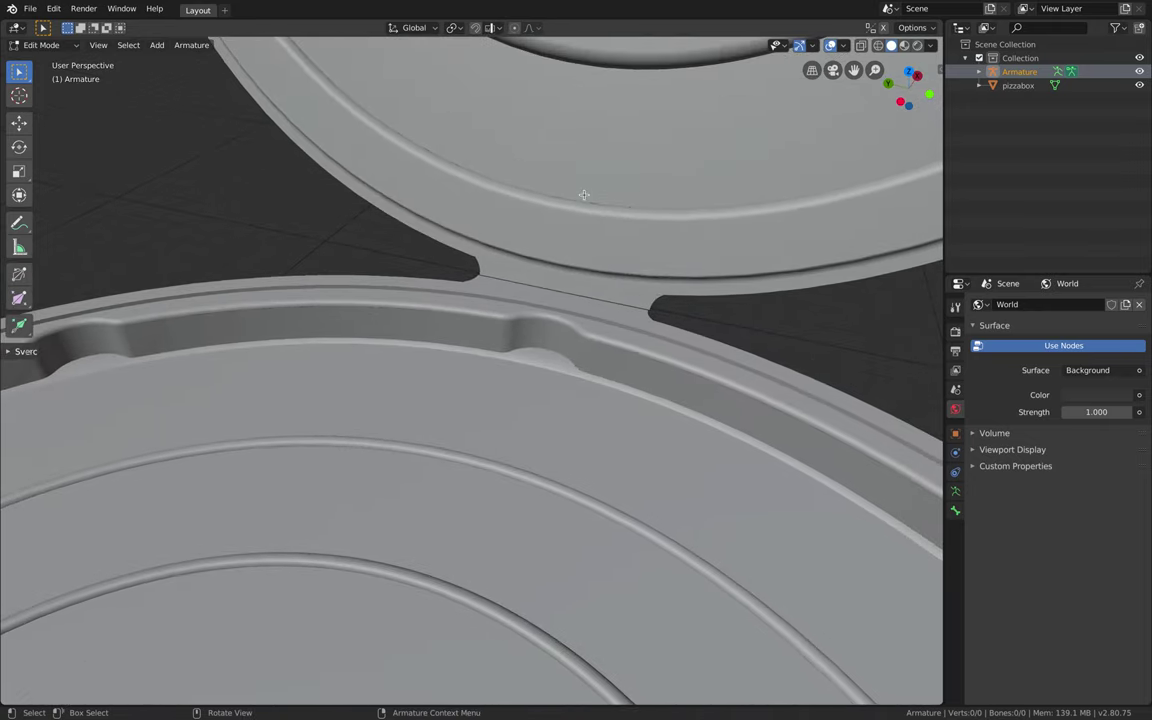
click(54, 48)
click(54, 66)
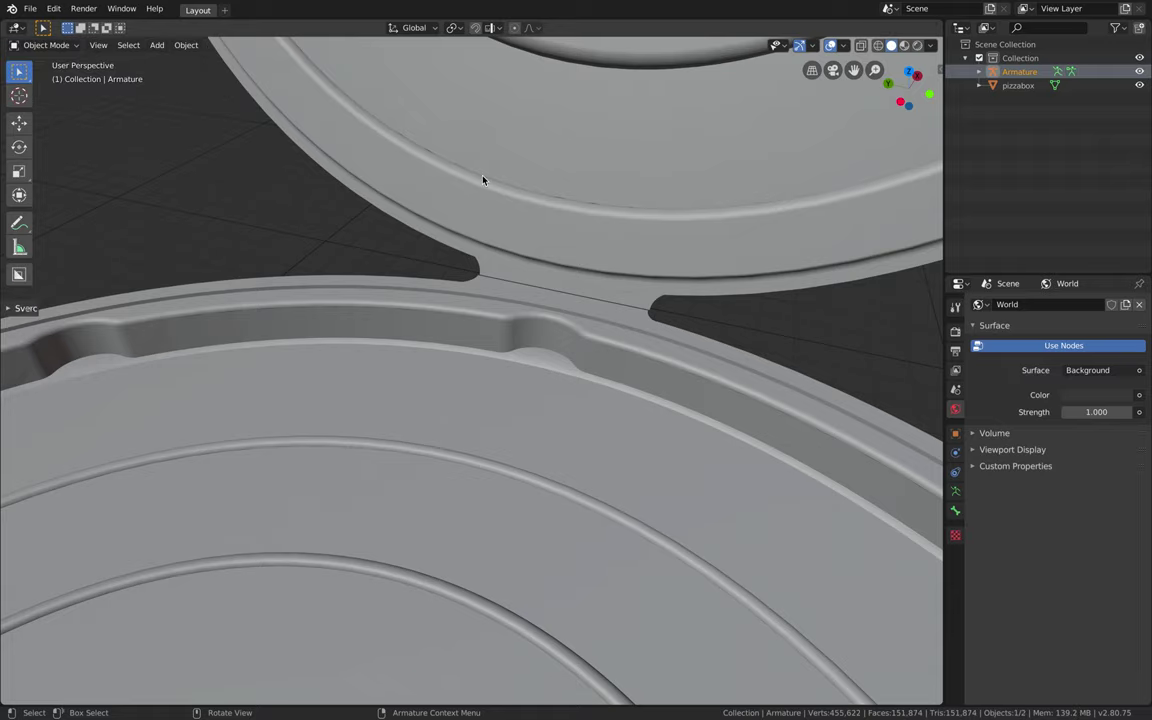
Step: Select the pizzabox mesh and open it in Edit Mode
scroll(402, 200, down, 4)
scroll(404, 201, down, 2)
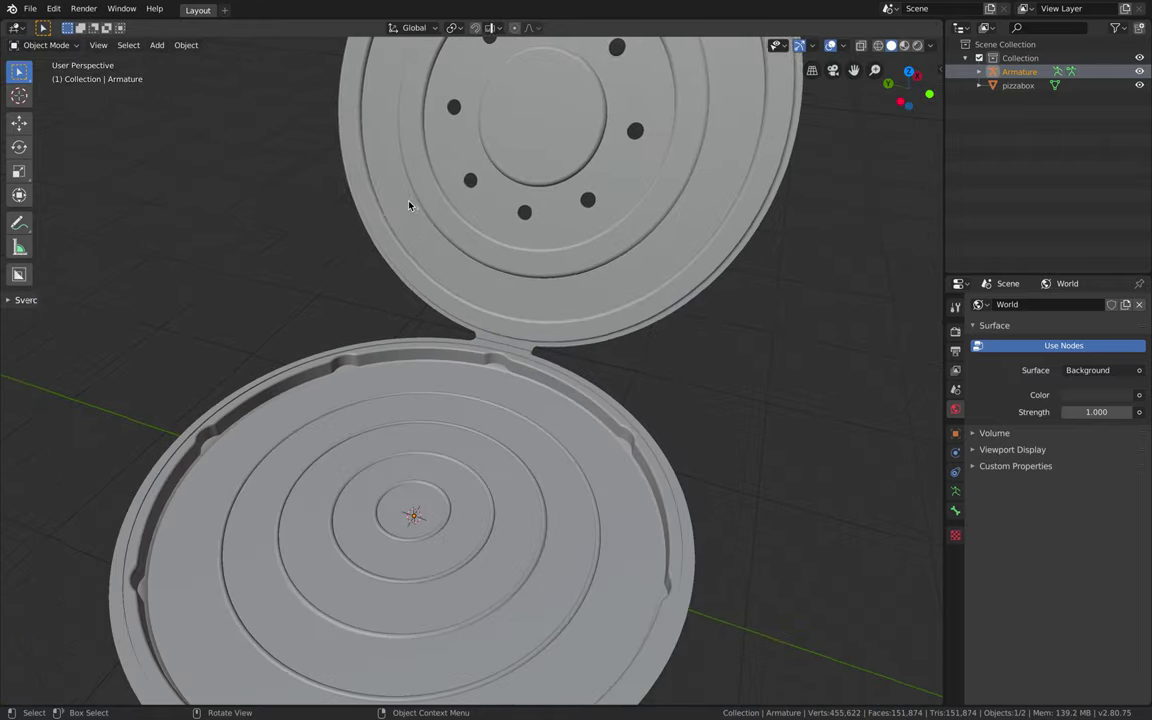
middle_drag(409, 201, 409, 206)
click(531, 268)
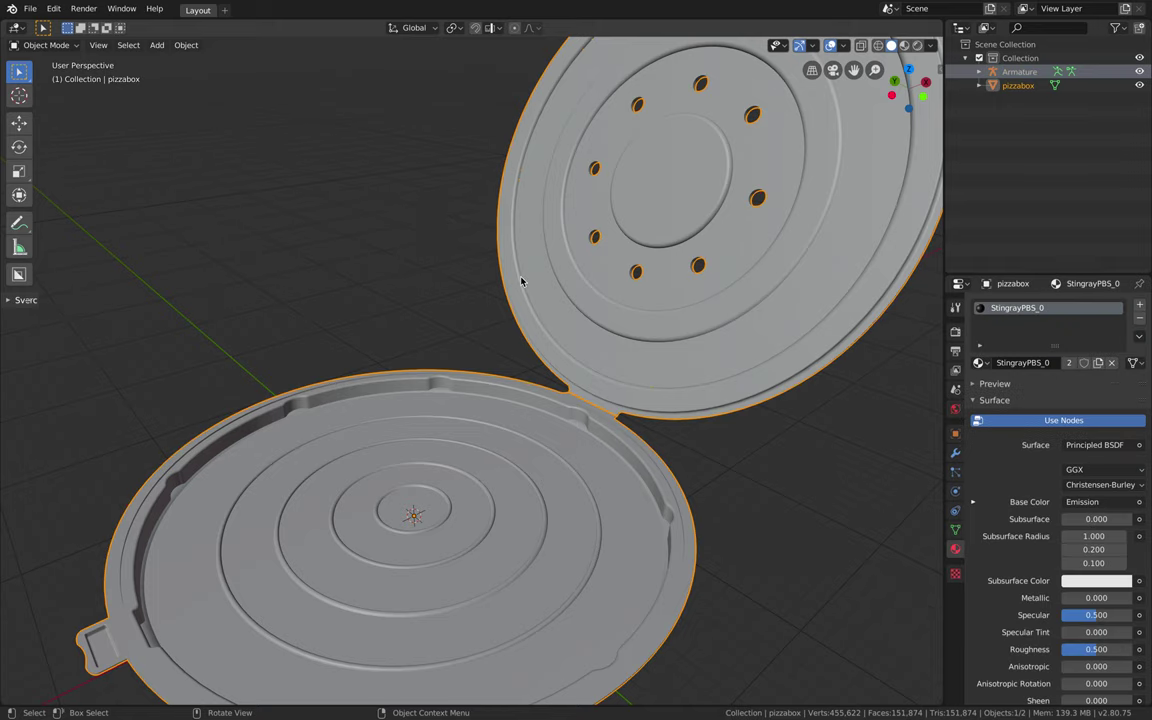
key(ctrl+Tab)
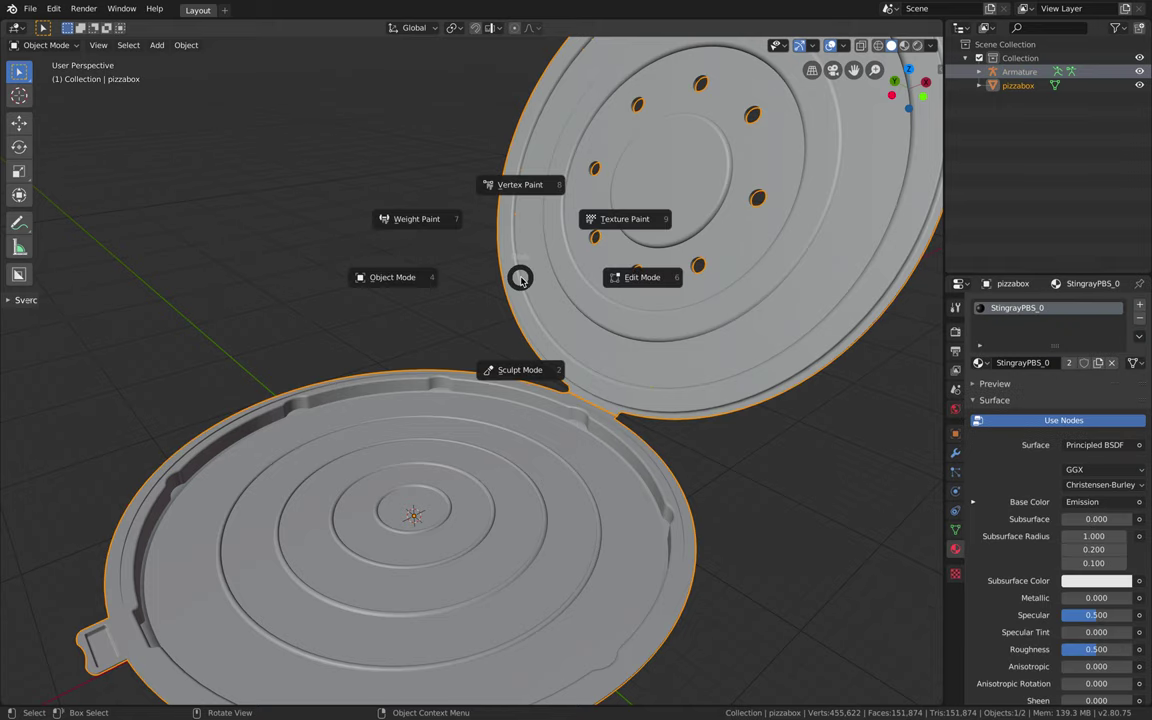
click(612, 283)
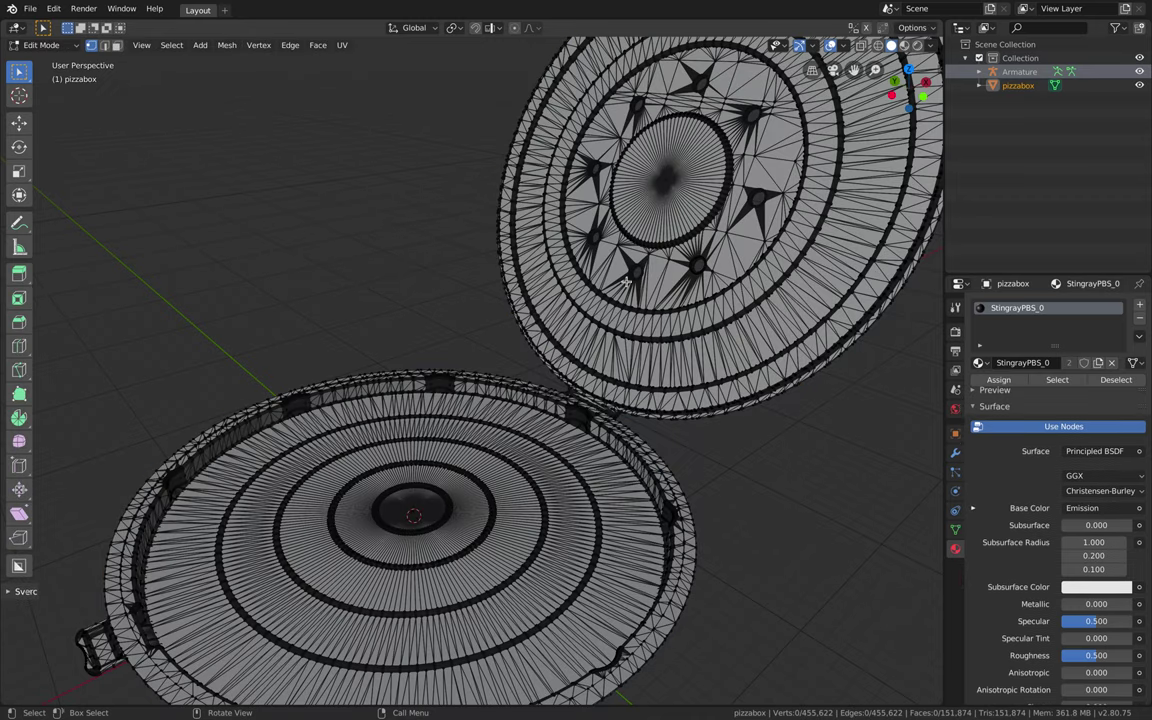
middle_drag(628, 294, 640, 335)
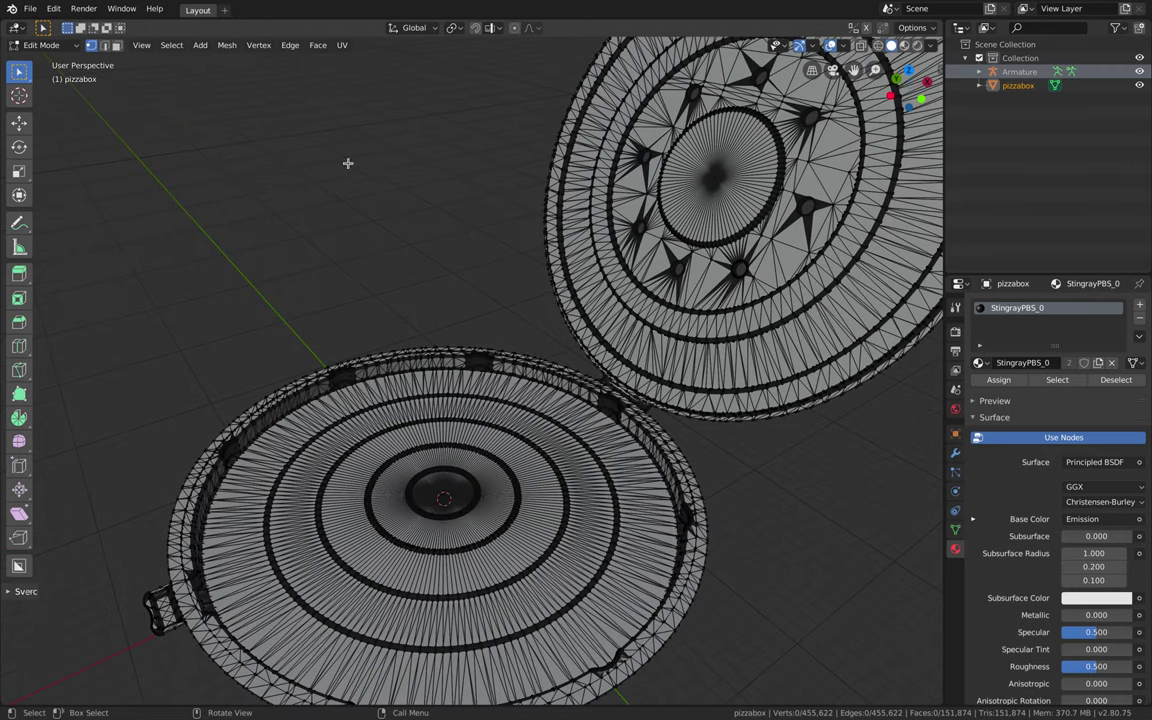
Step: Try to move a single face on the lid's inner side in face selection and return to vertex selection
click(117, 45)
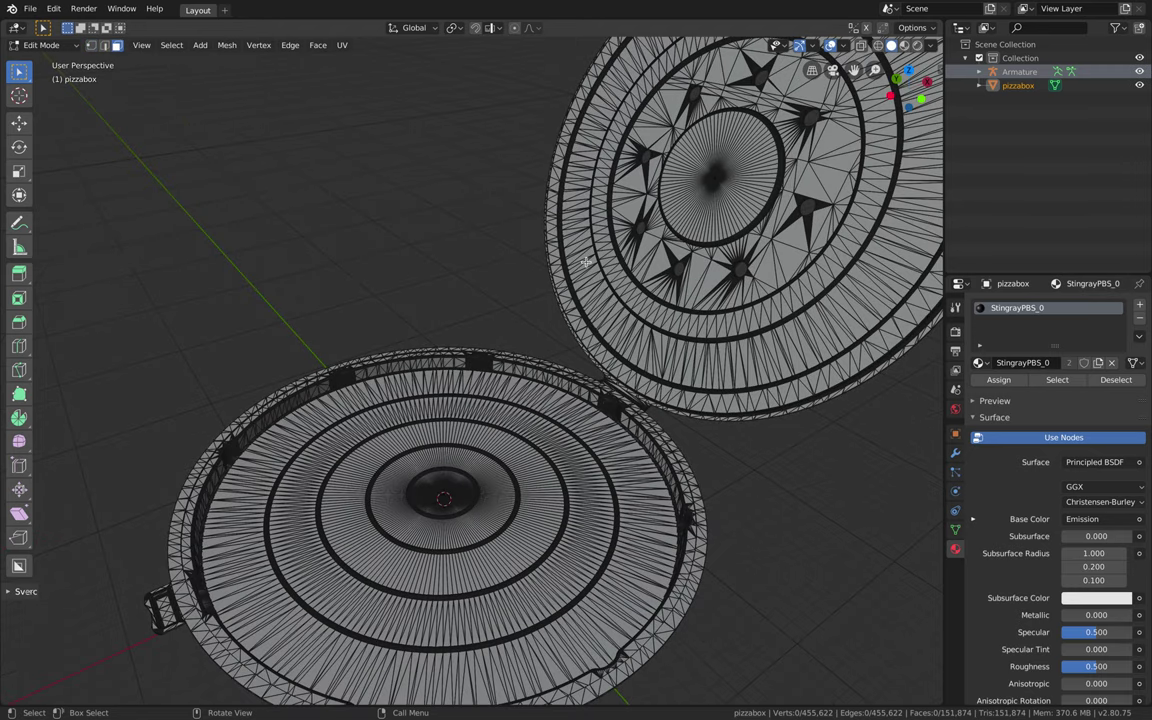
click(606, 267)
key(g)
click(505, 160)
click(91, 45)
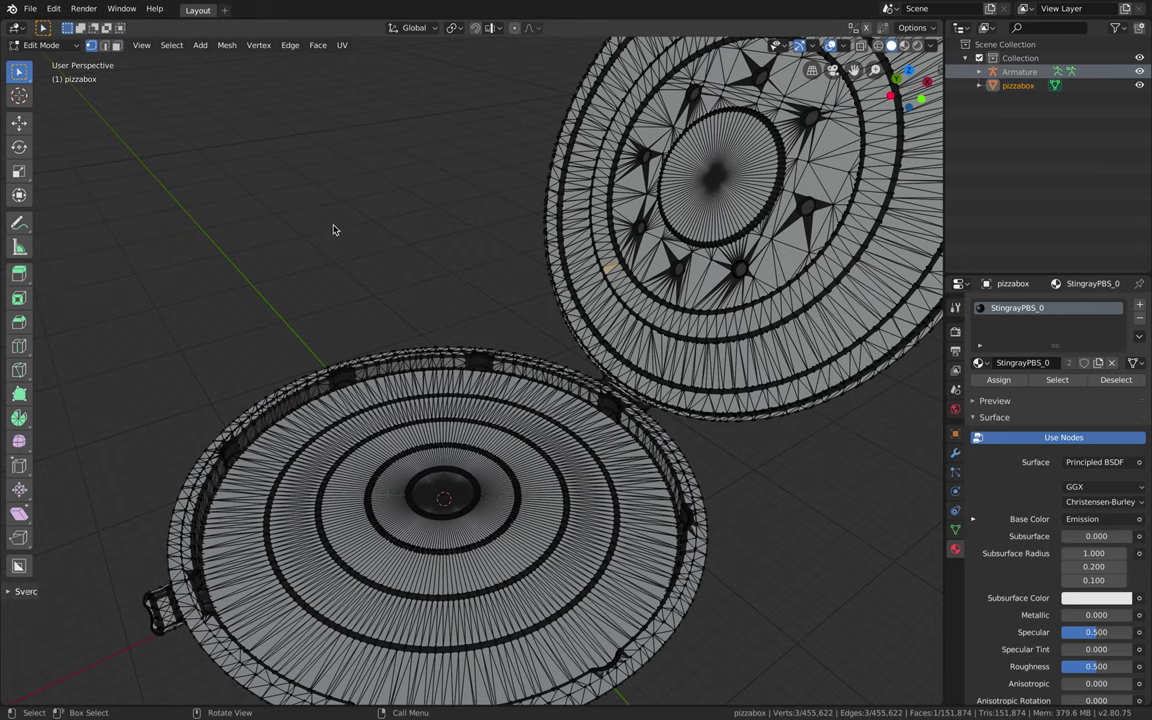
Step: Select all of the pizzabox's geometry and merge its vertices by distance
key(a)
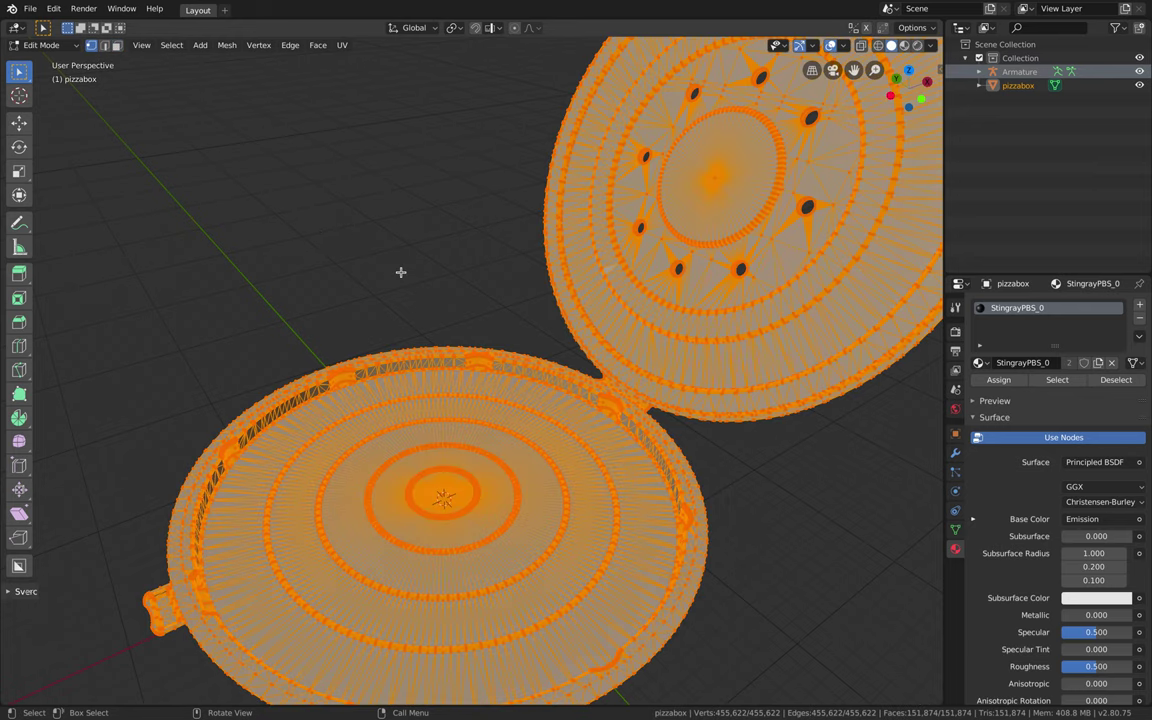
right_click(570, 270)
mouse_move(592, 540)
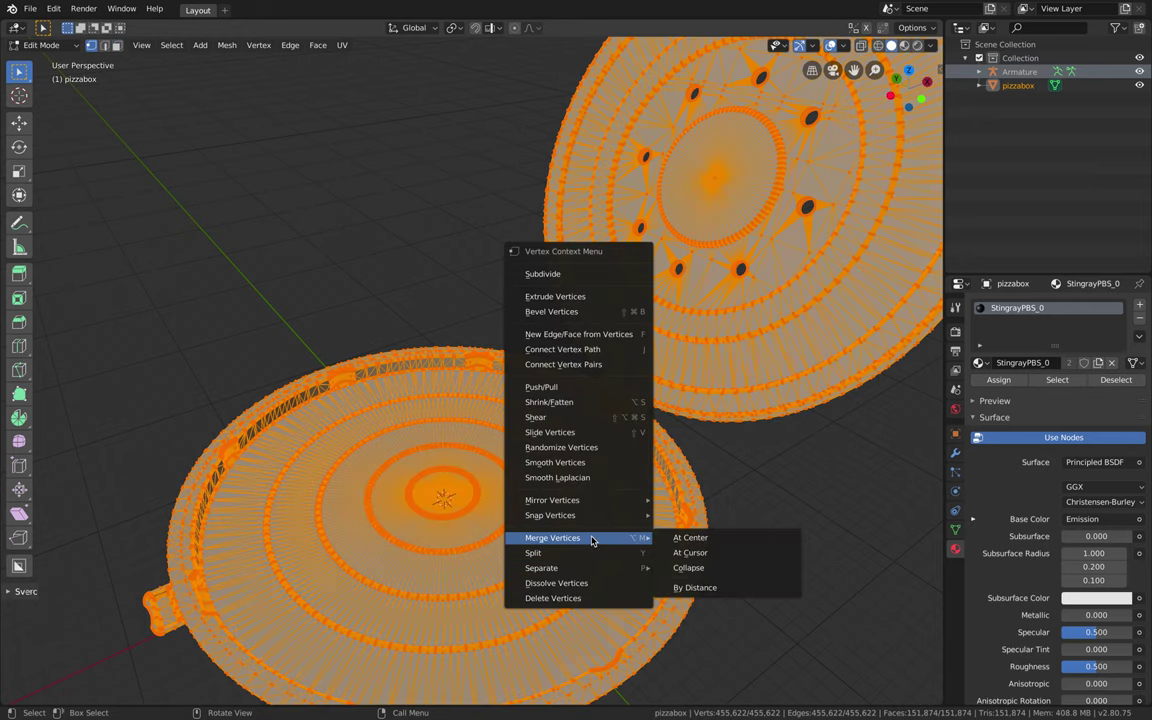
click(680, 587)
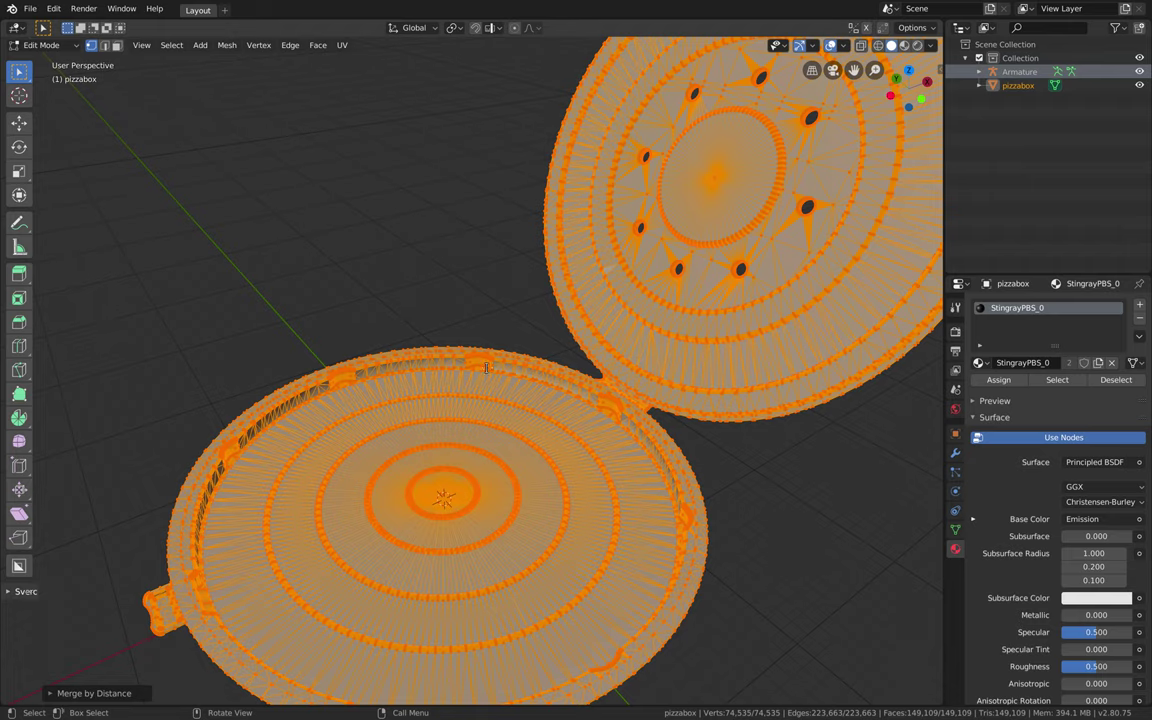
Step: Convert the selected triangles of the pizzabox with the Tris to Quads command
key(F3)
text(trtis)
key(BackSpace)
key(BackSpace)
key(BackSpace)
key(BackSpace)
key(BackSpace)
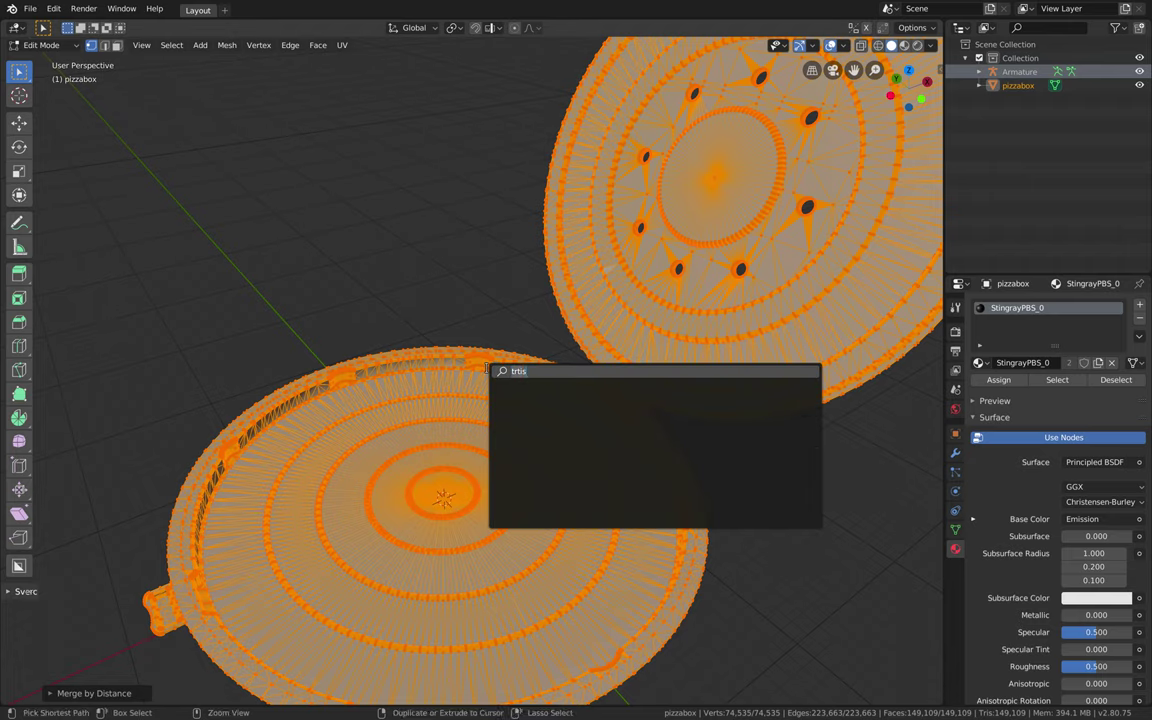
text(tris)
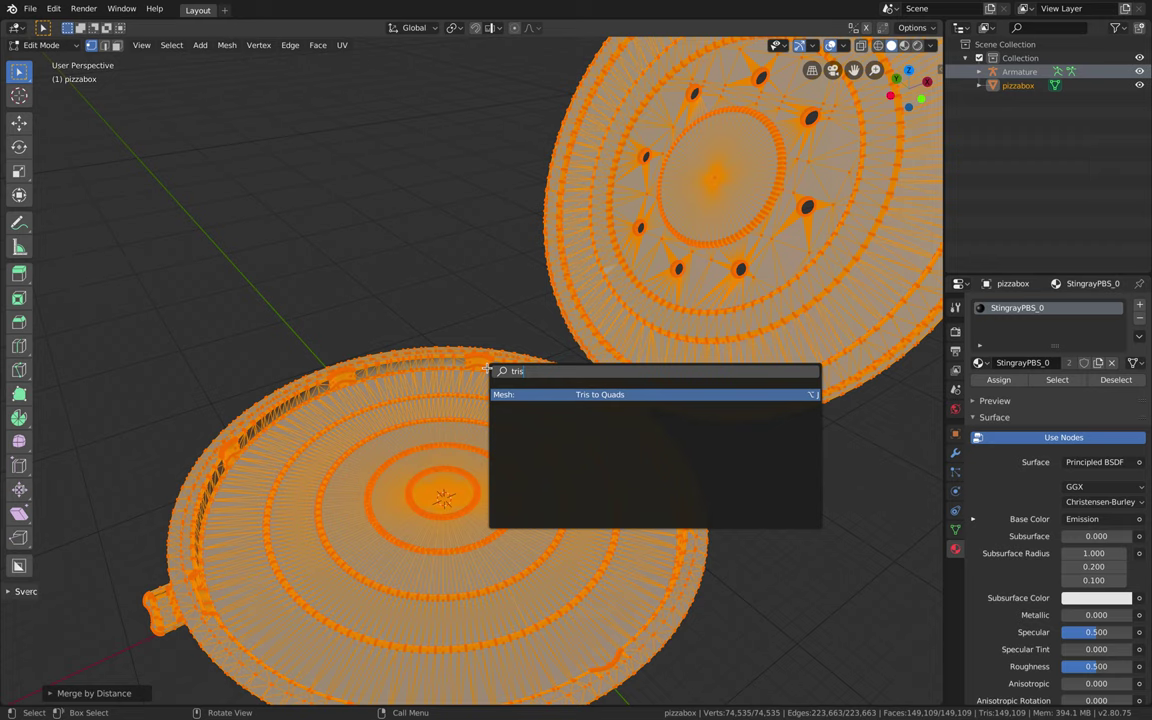
key(Return)
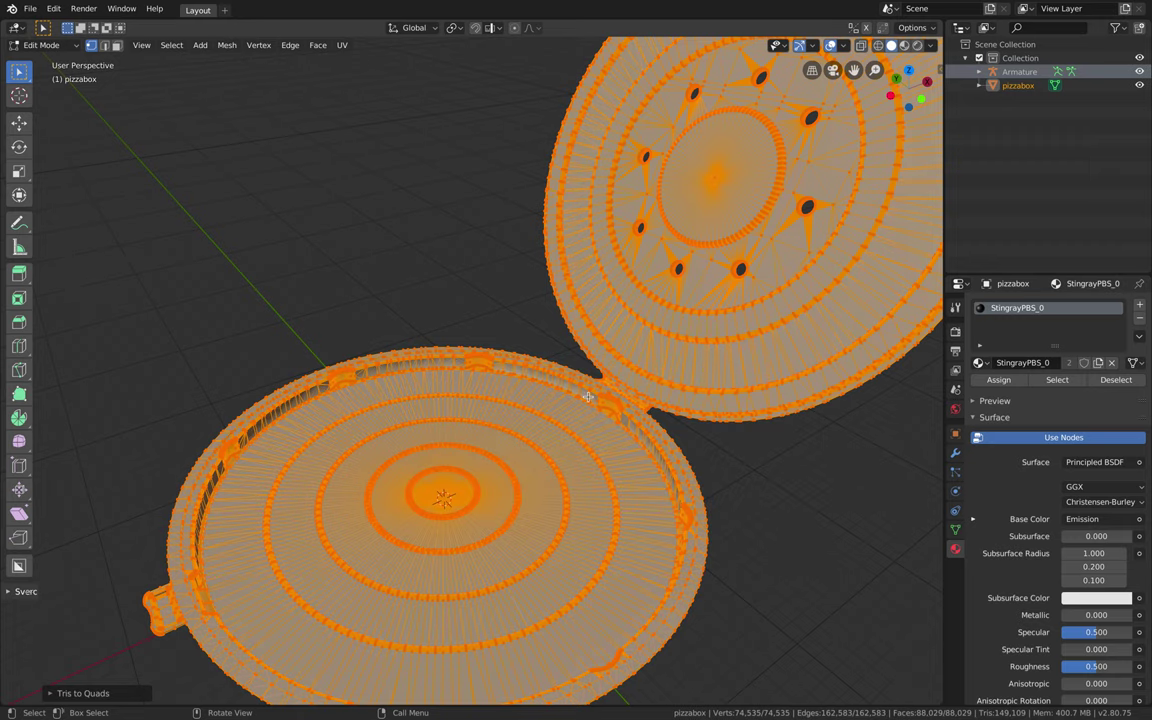
Step: Return the pizzabox to Object Mode and save the file
middle_drag(588, 397, 588, 383)
key(ctrl+Tab)
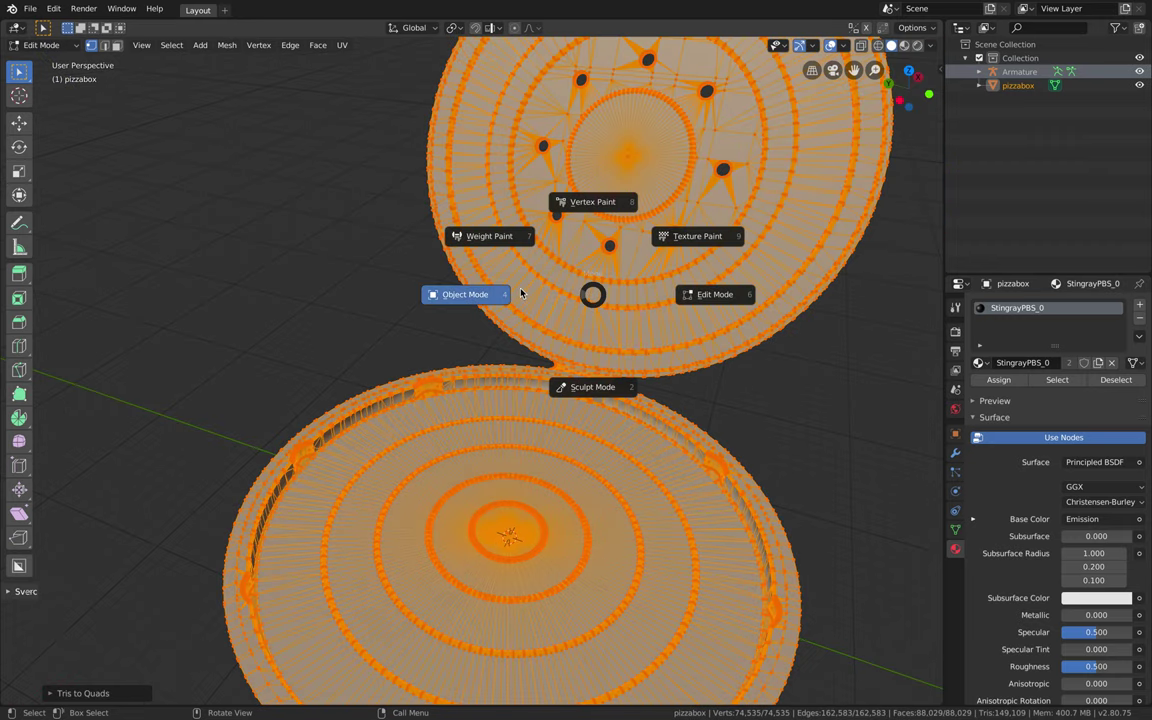
click(458, 293)
middle_drag(573, 383, 573, 383)
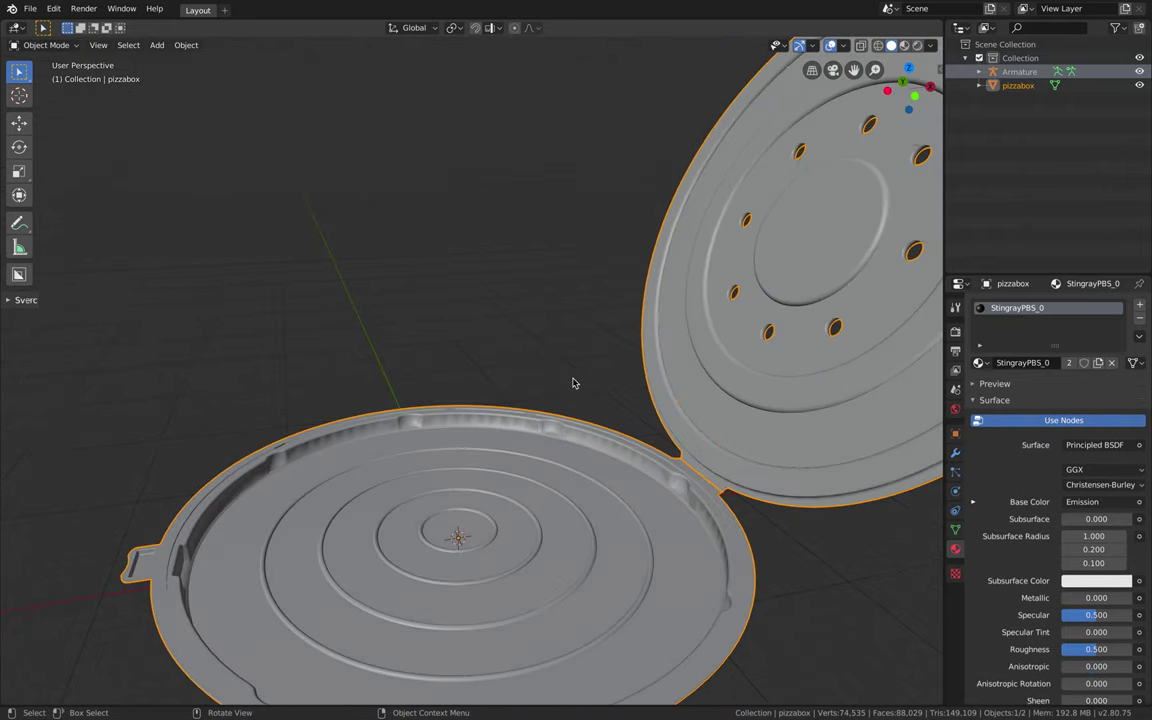
key(ctrl+s)
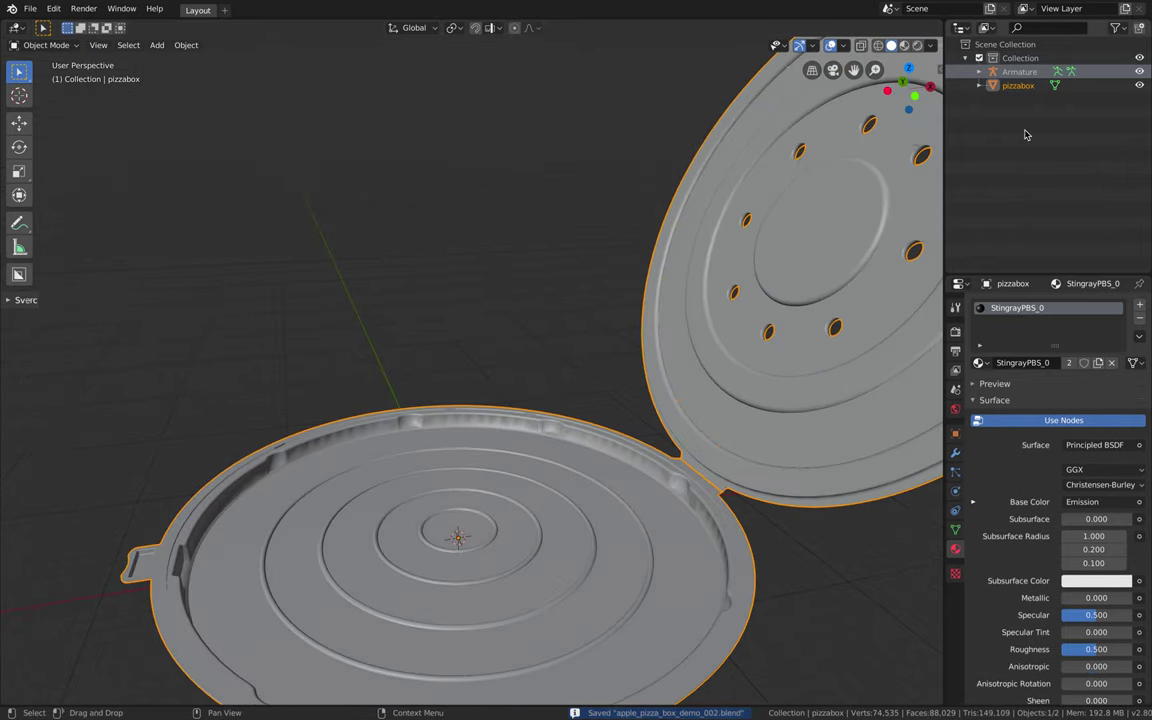
click(1020, 72)
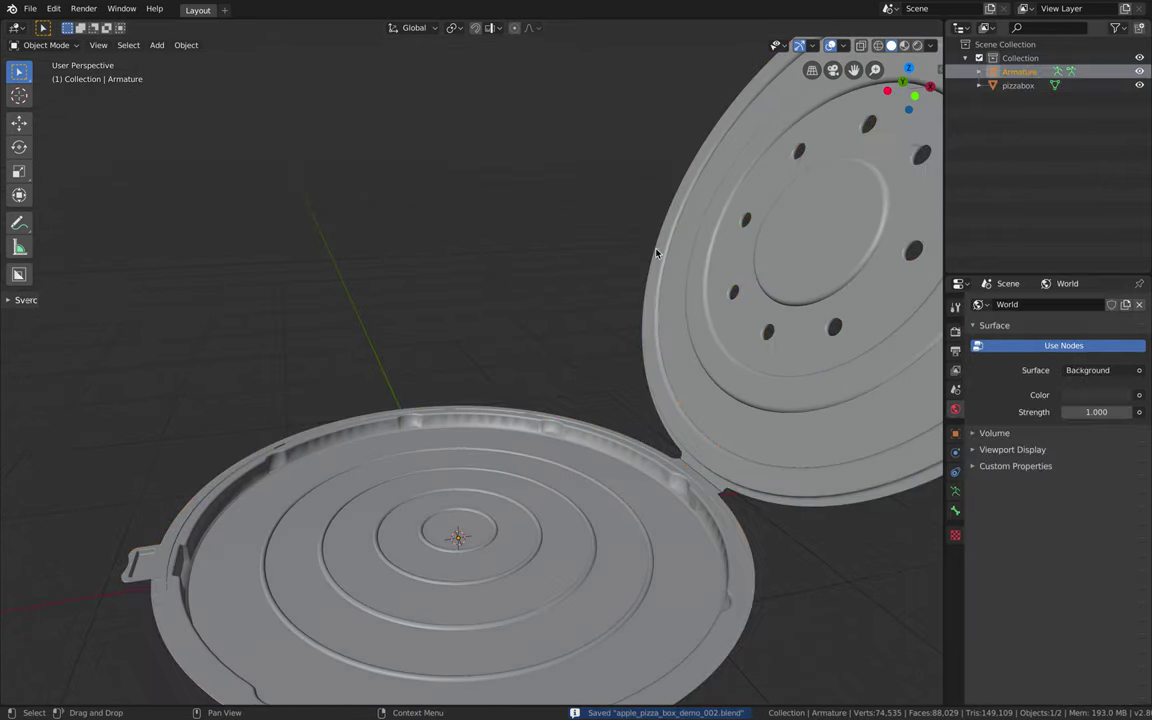
middle_drag(643, 257, 657, 270)
scroll(680, 286, up, 5)
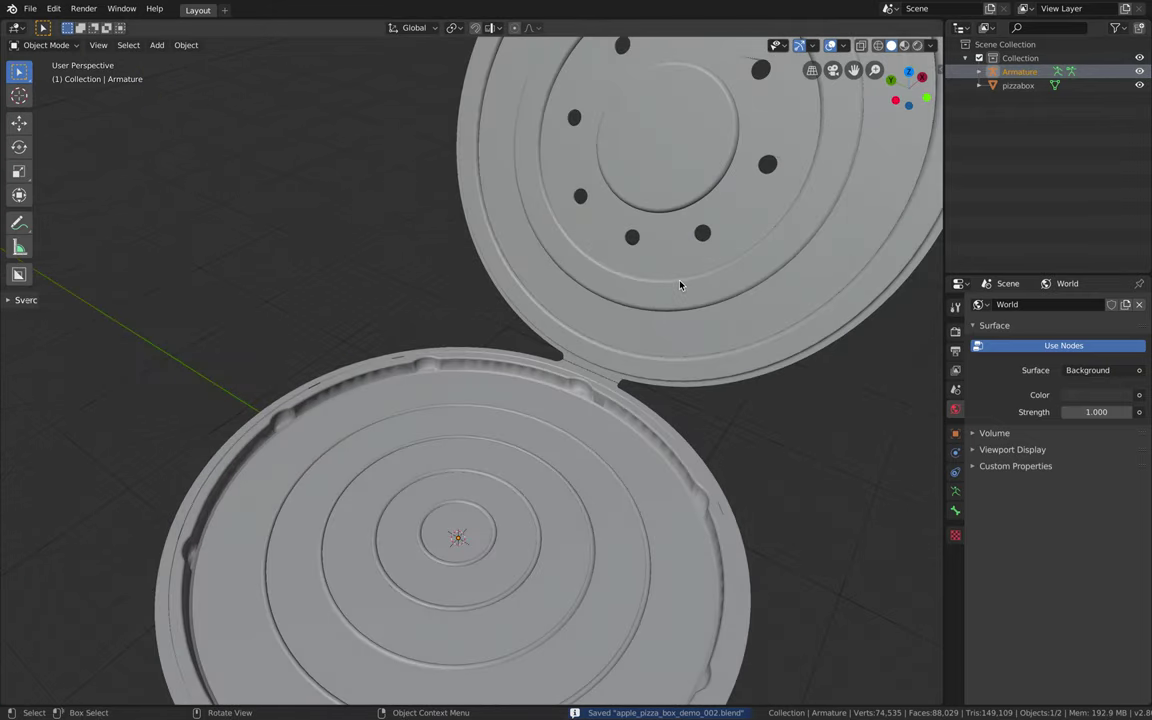
shift+middle_drag(680, 286, 517, 406)
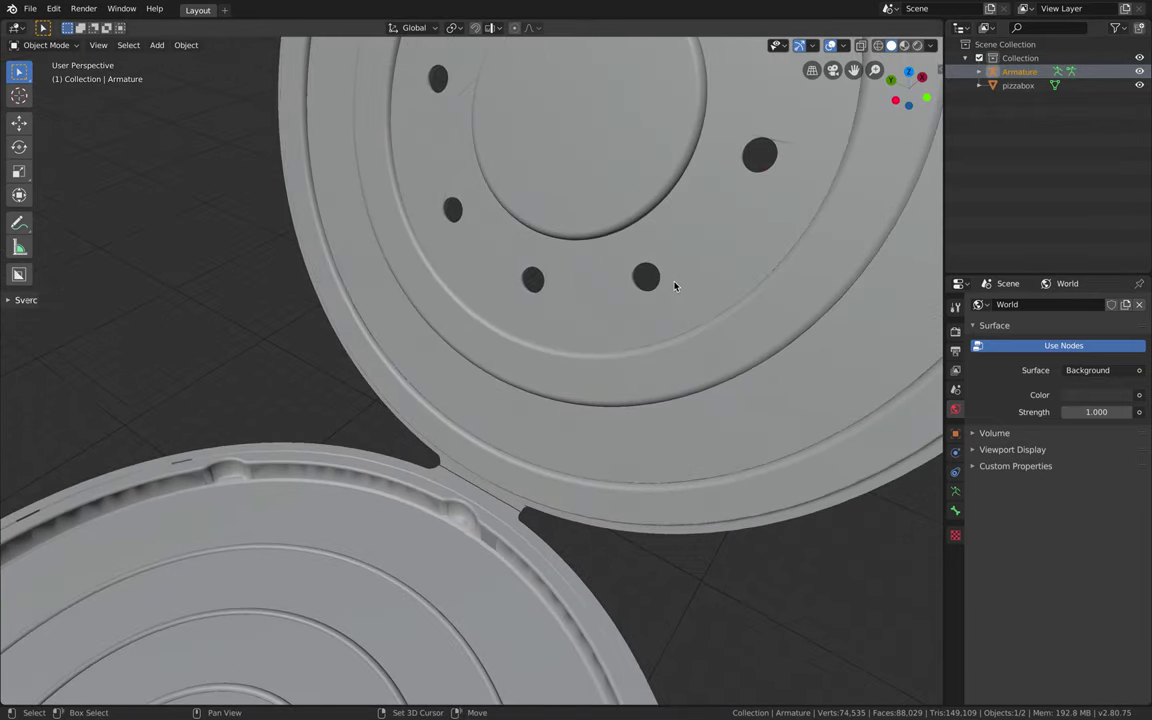
Step: Select the pizzabox and enter Edit Mode on it at the hinge between lid and base
click(651, 311)
middle_drag(651, 311, 743, 139)
scroll(613, 330, up, 1)
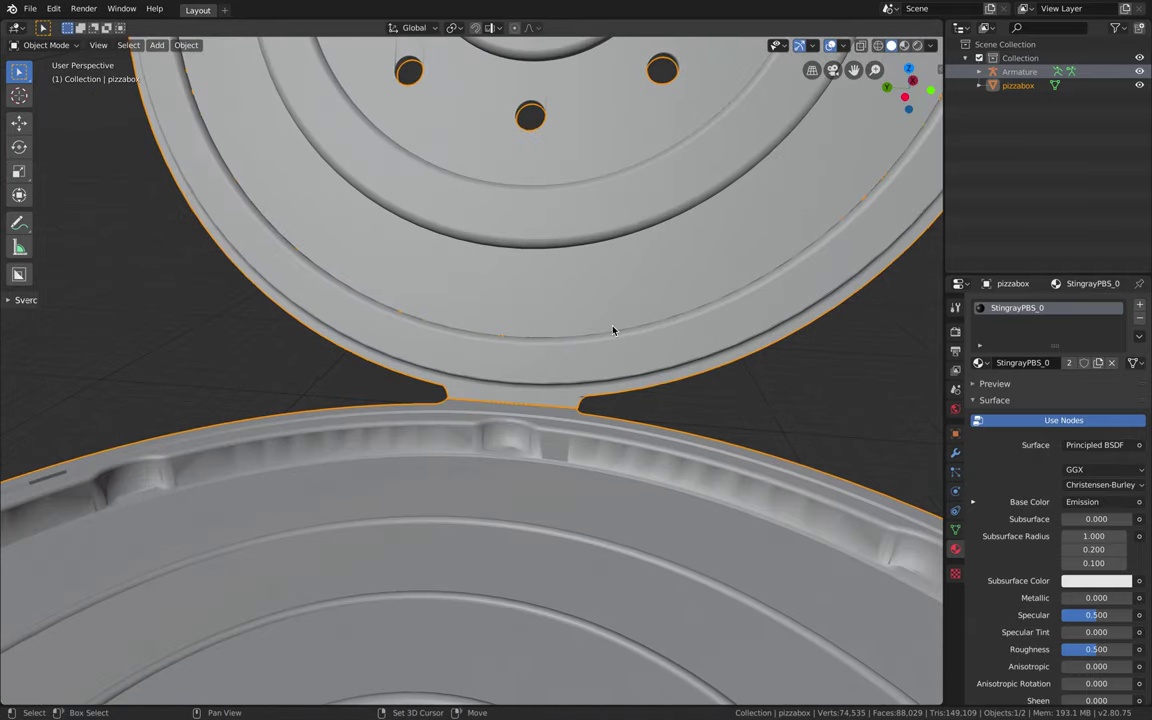
shift+scroll(613, 330, down, 4)
shift+scroll(613, 327, up, 5)
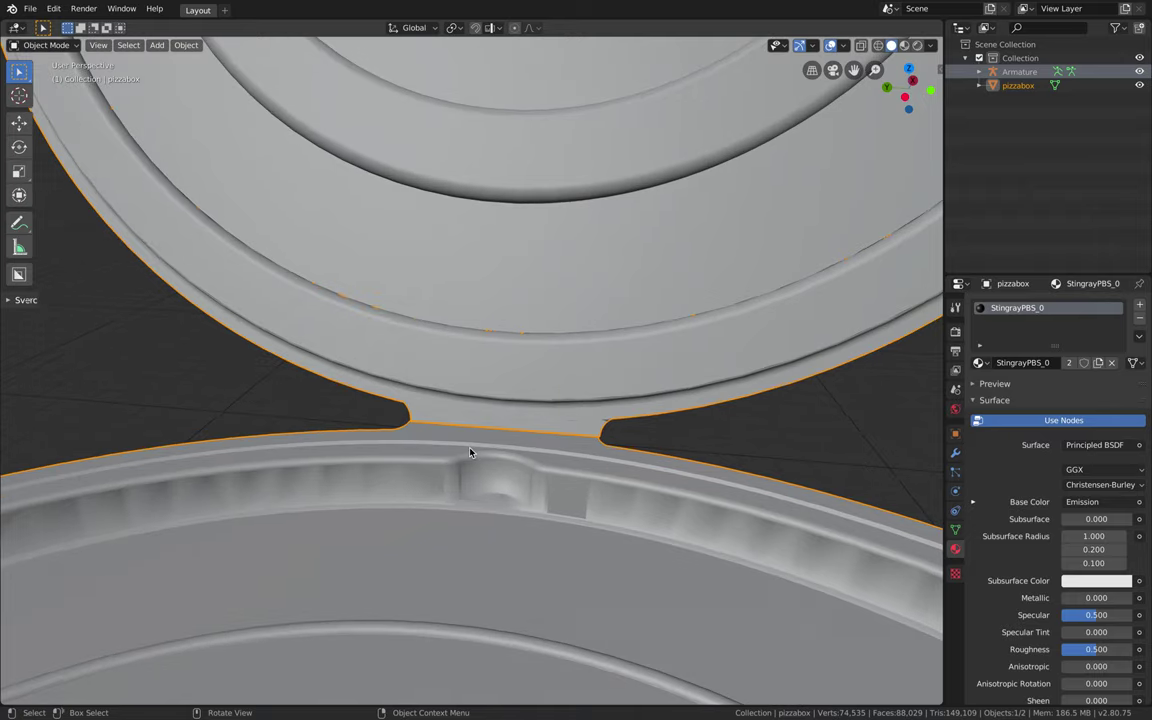
scroll(470, 452, up, 1)
scroll(473, 424, up, 1)
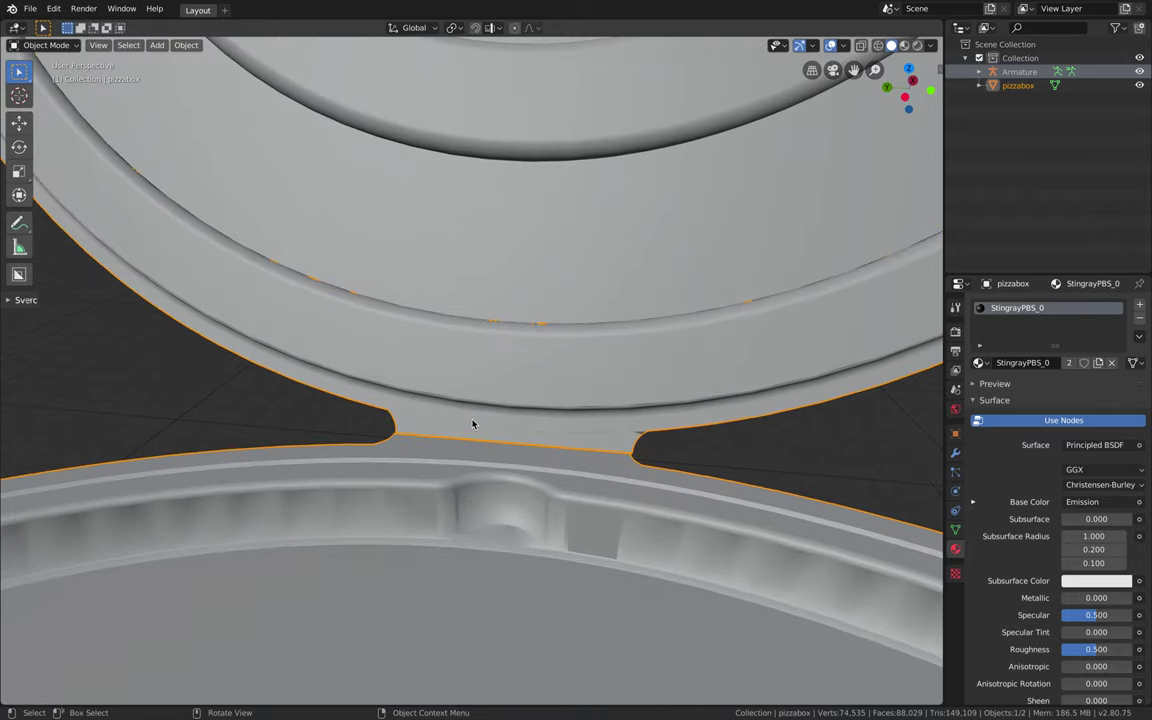
scroll(473, 424, up, 1)
key(ctrl+Tab)
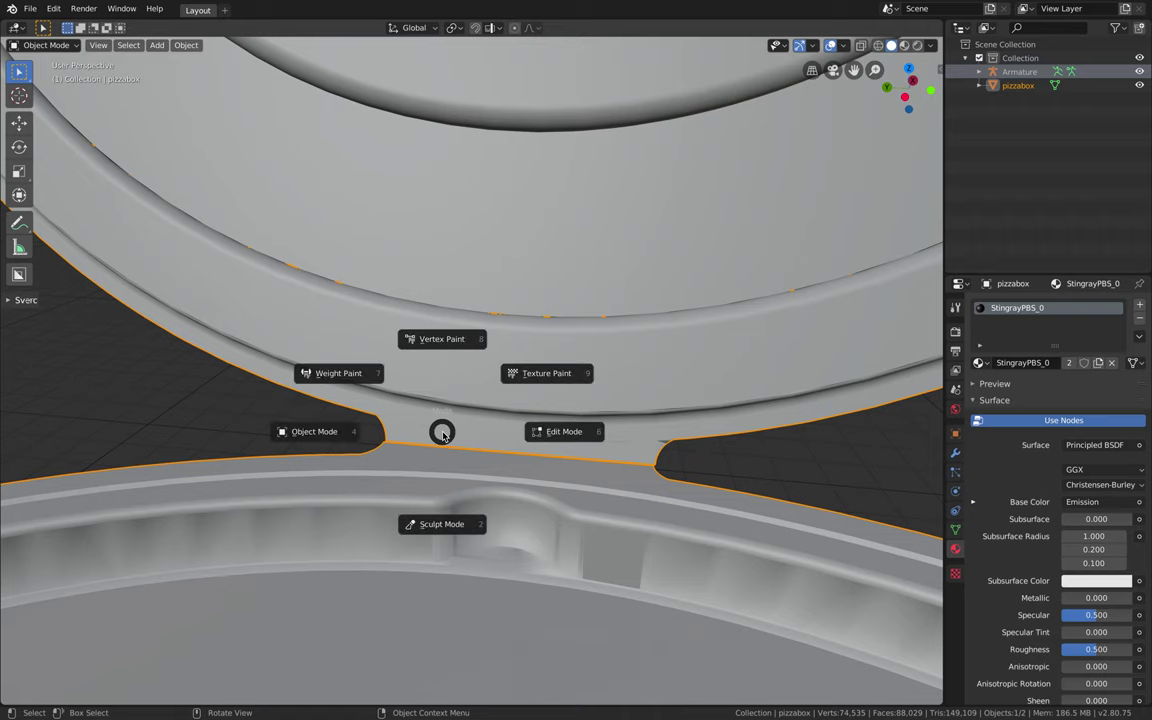
key(6)
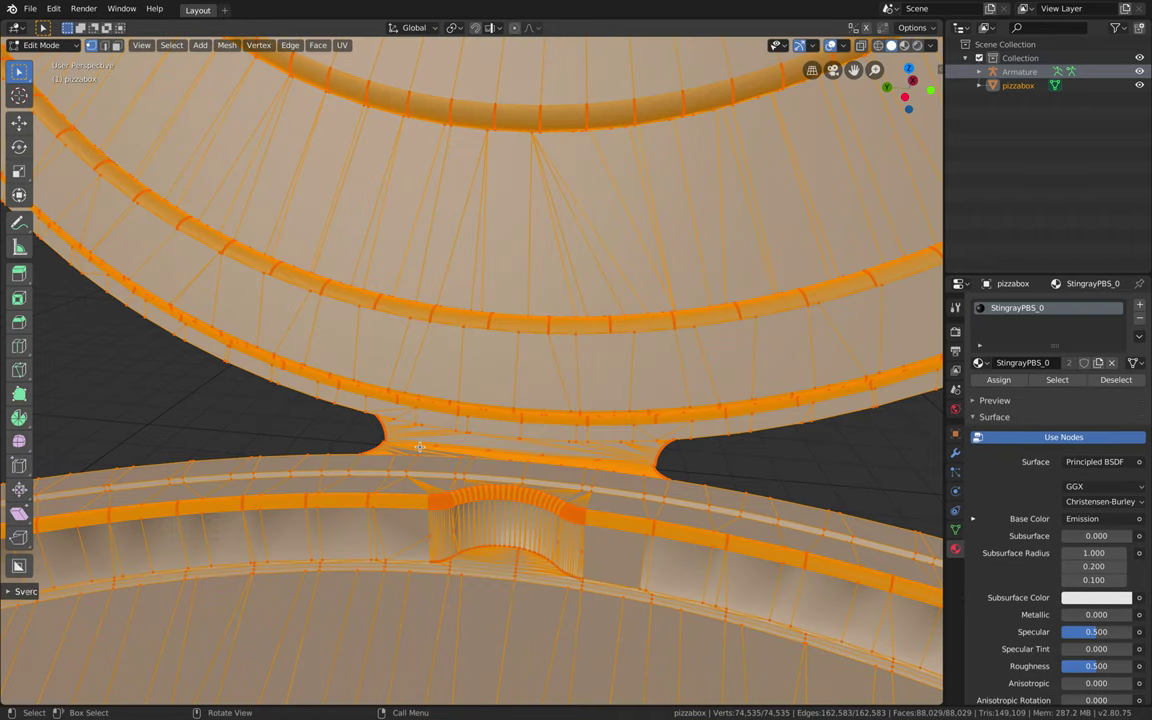
Step: Select only the two vertices at opposite ends of the hinge crease between lid and base
scroll(420, 446, up, 3)
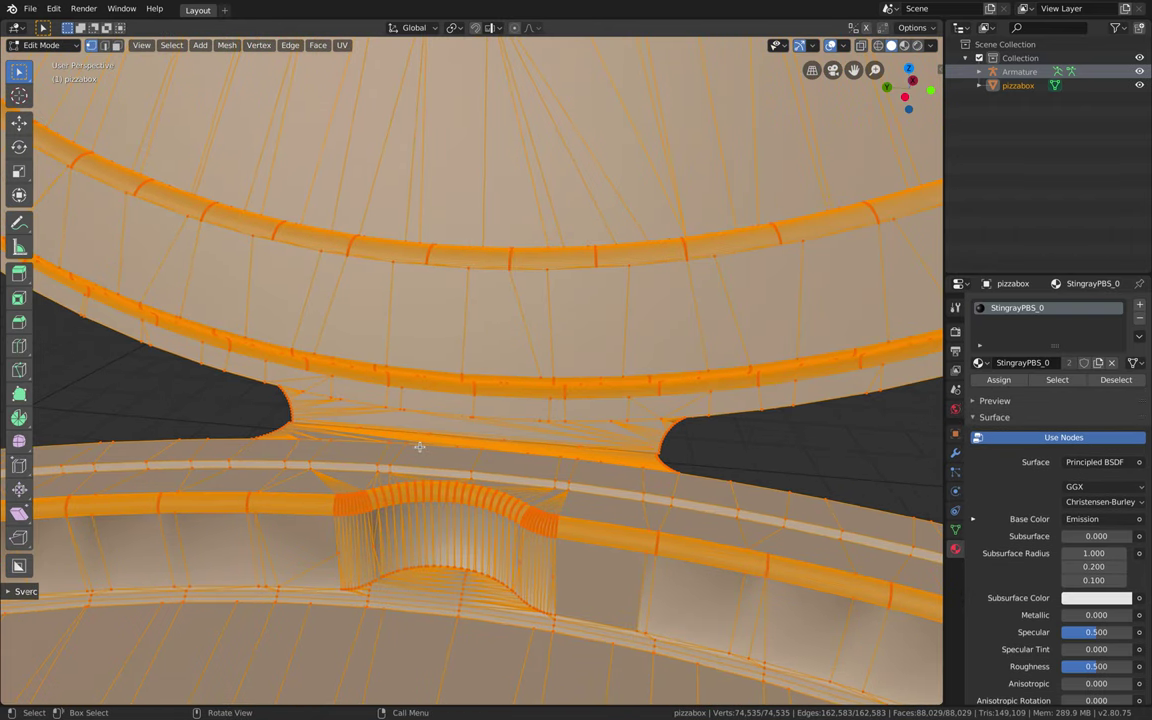
scroll(420, 446, up, 2)
scroll(314, 430, up, 1)
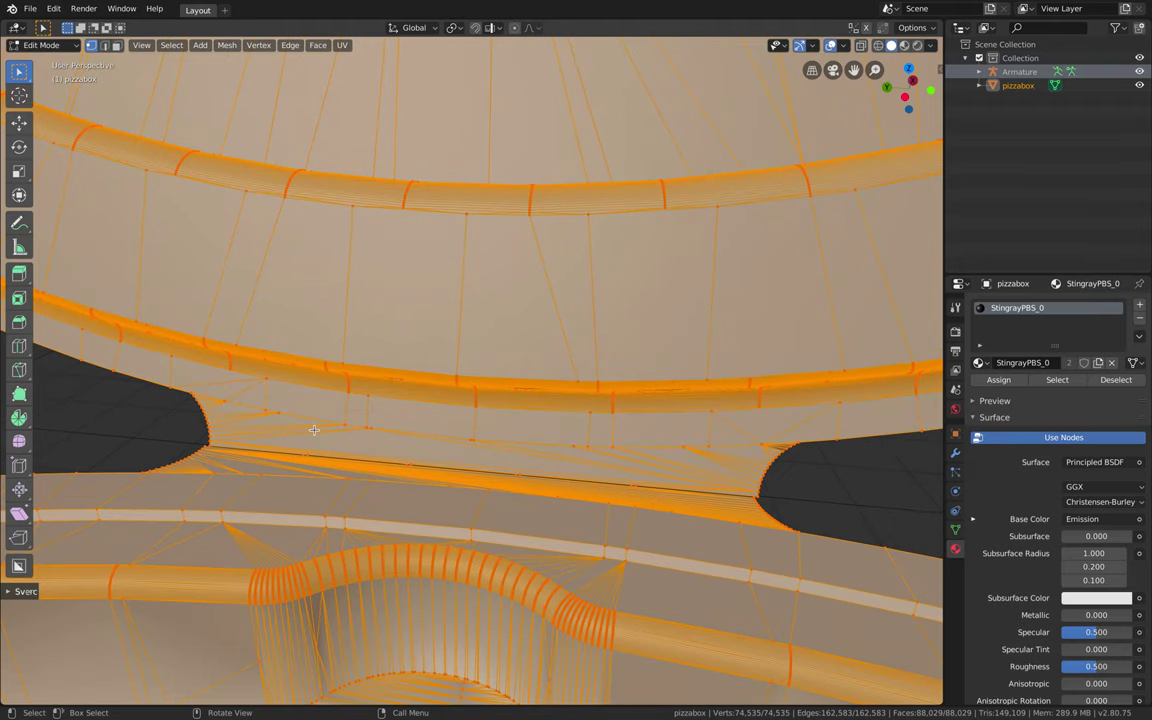
scroll(322, 439, up, 2)
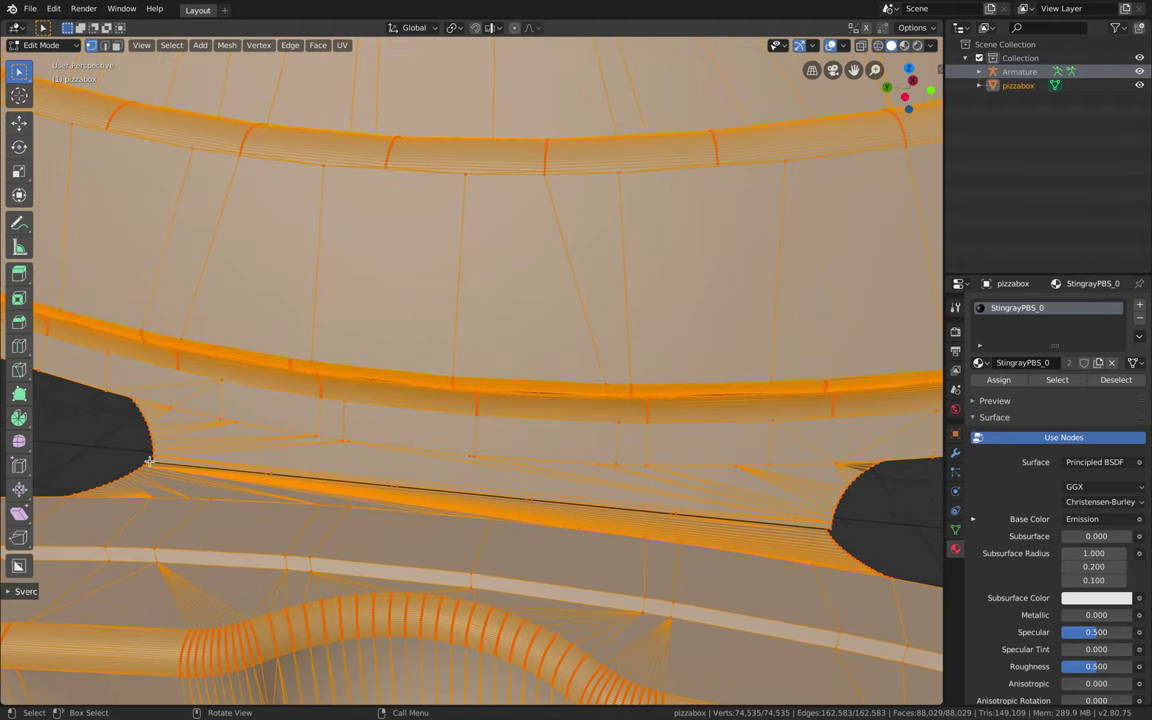
click(164, 465)
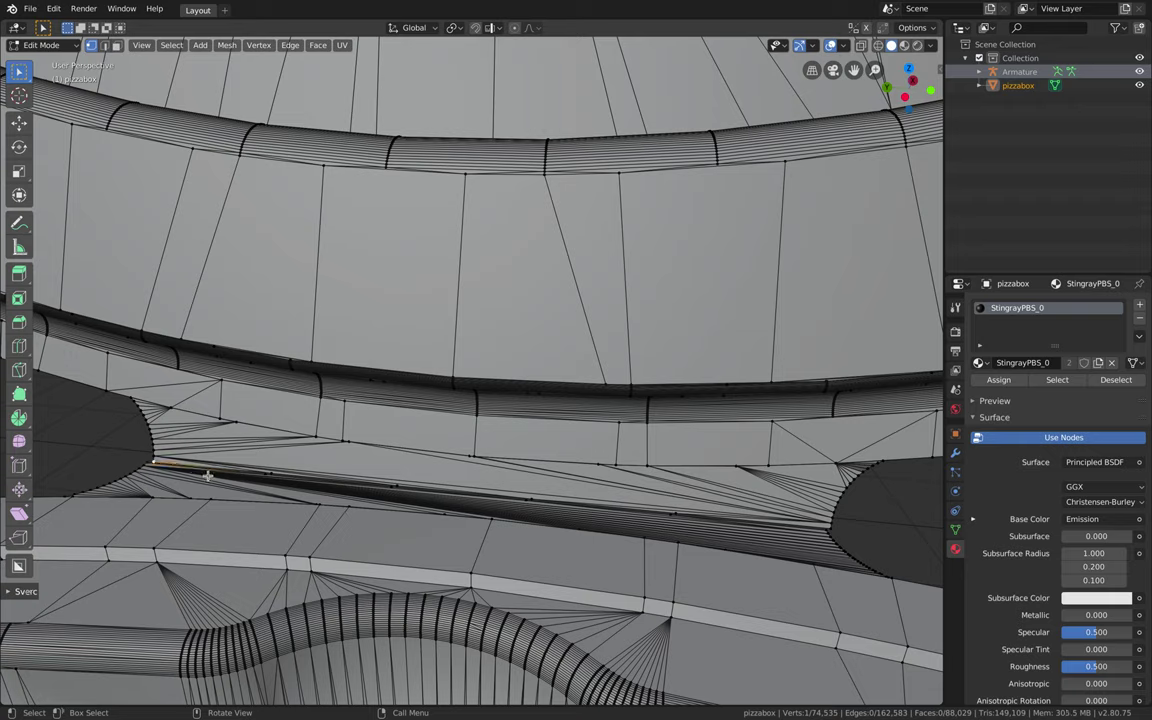
shift+click(830, 528)
Step: Snap the 3D cursor to the midpoint of the two selected hinge vertices and return the pizzabox to Object Mode
scroll(486, 485, down, 1)
middle_drag(486, 485, 466, 487)
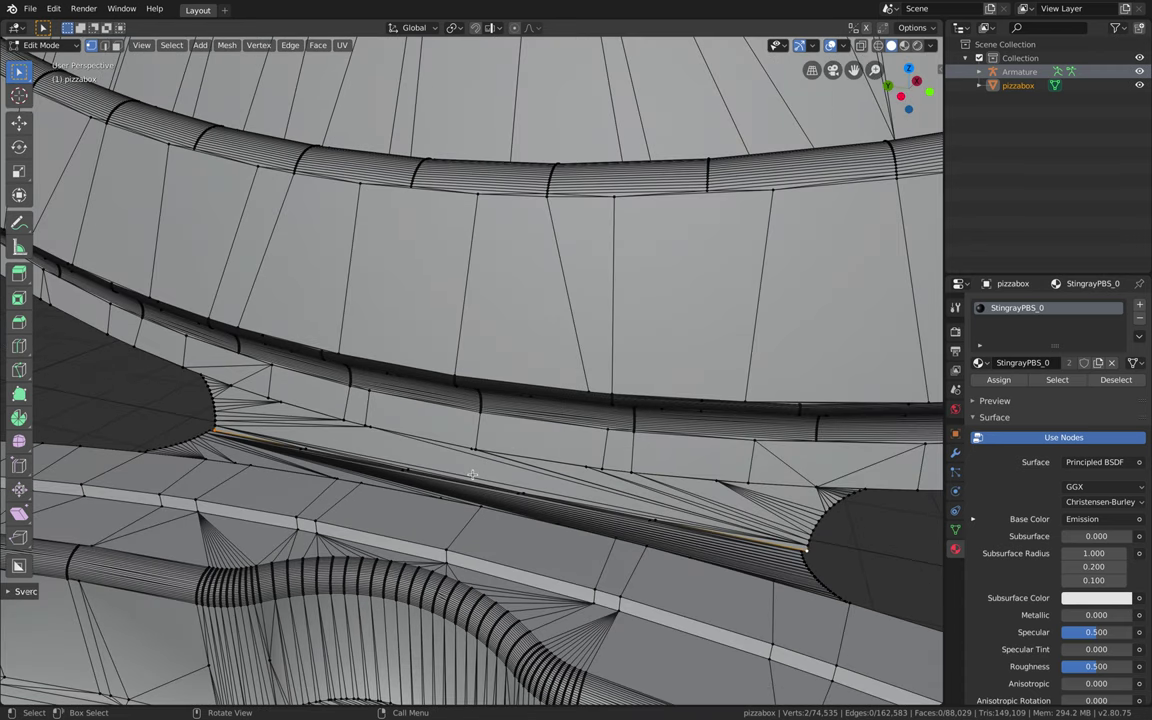
key(F3)
text(snap)
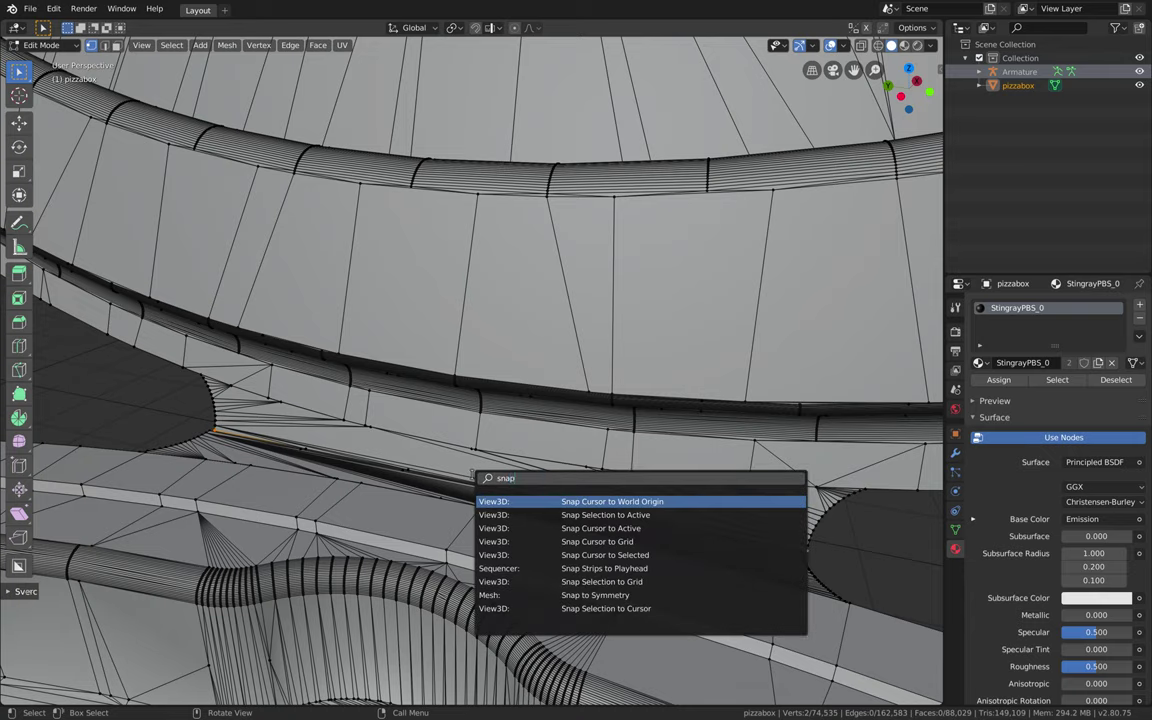
key(Down)
key(Down)
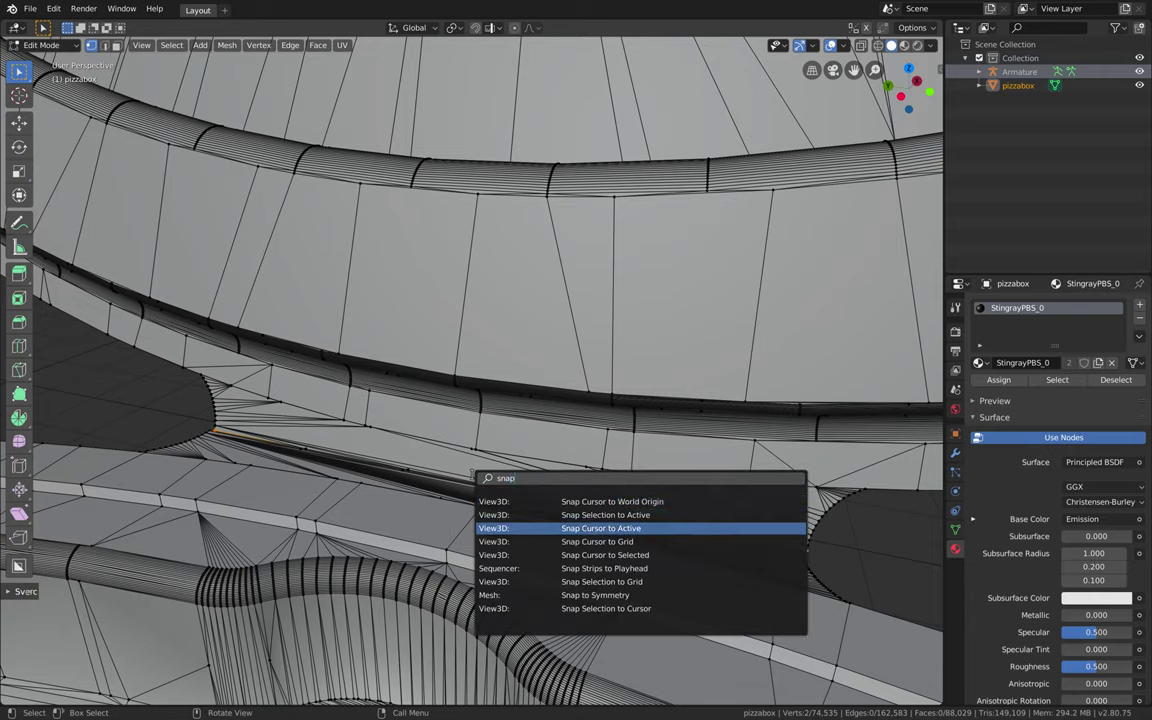
key(Down)
key(Down)
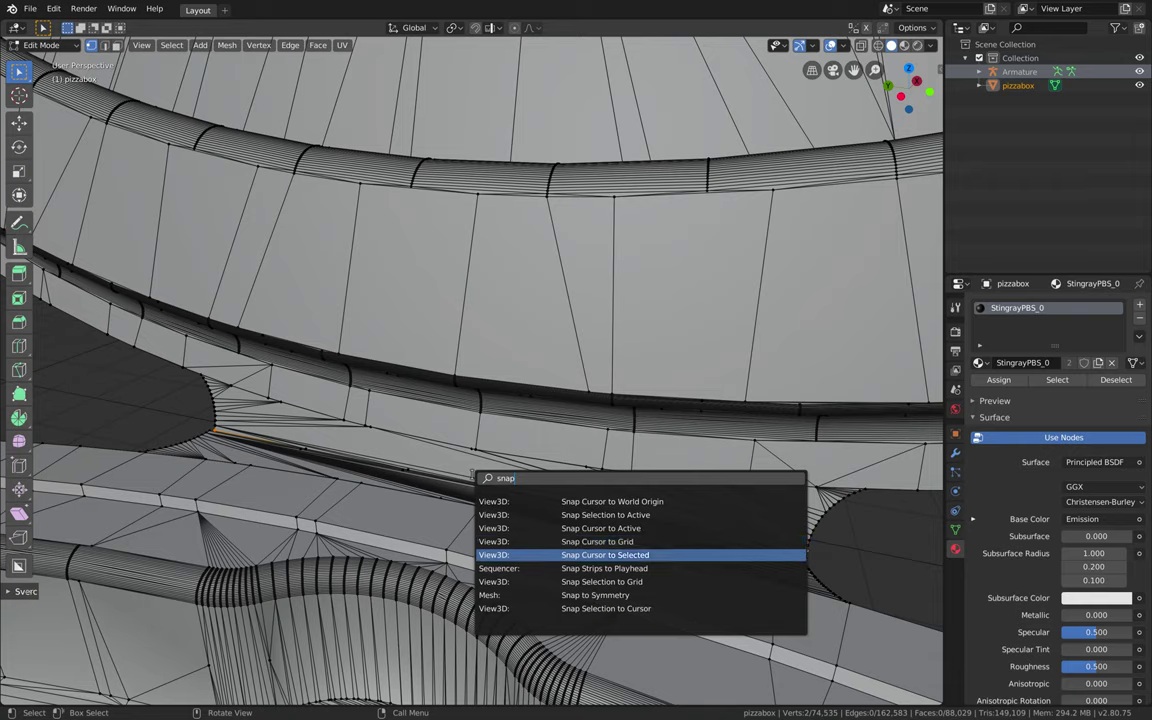
key(Return)
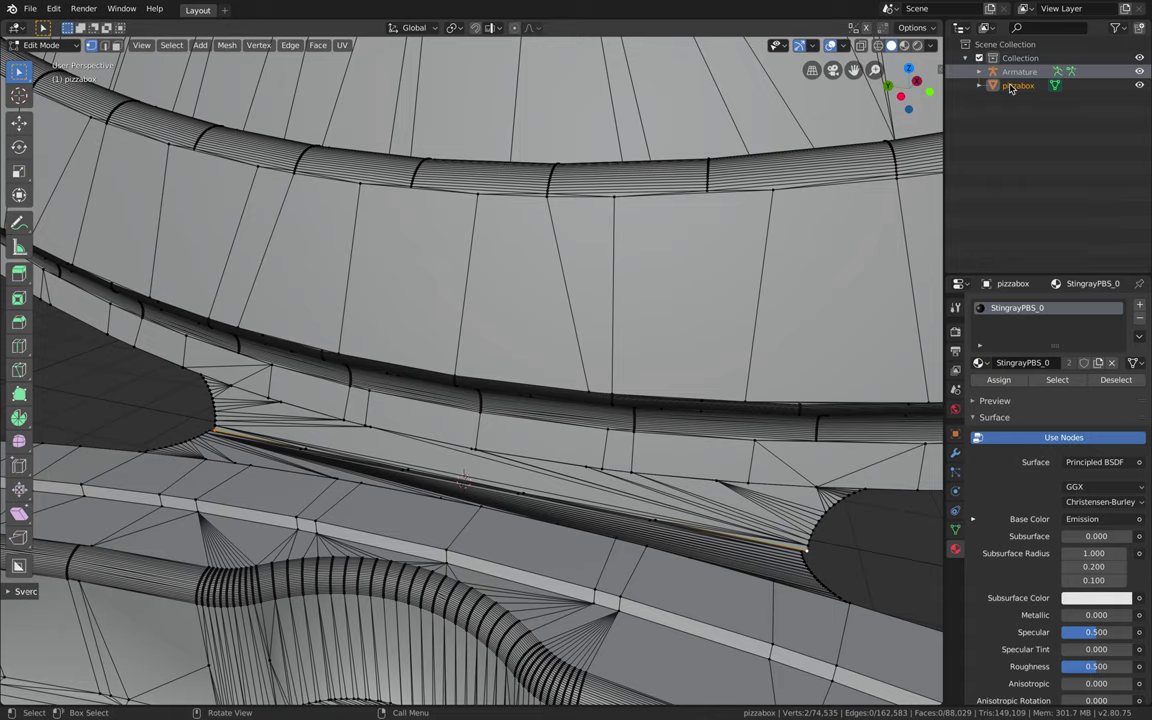
key(ctrl+Tab)
click(390, 180)
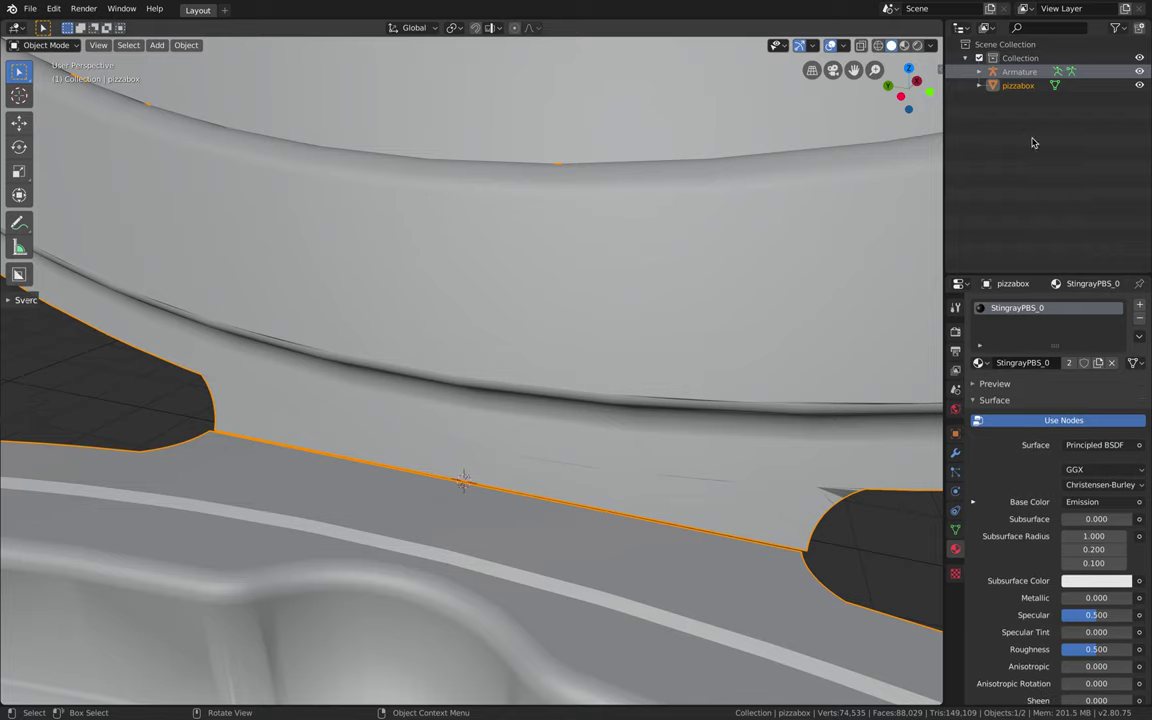
Step: Put the Armature in Edit Mode and add a bone at the 3D cursor on the hinge
click(1019, 71)
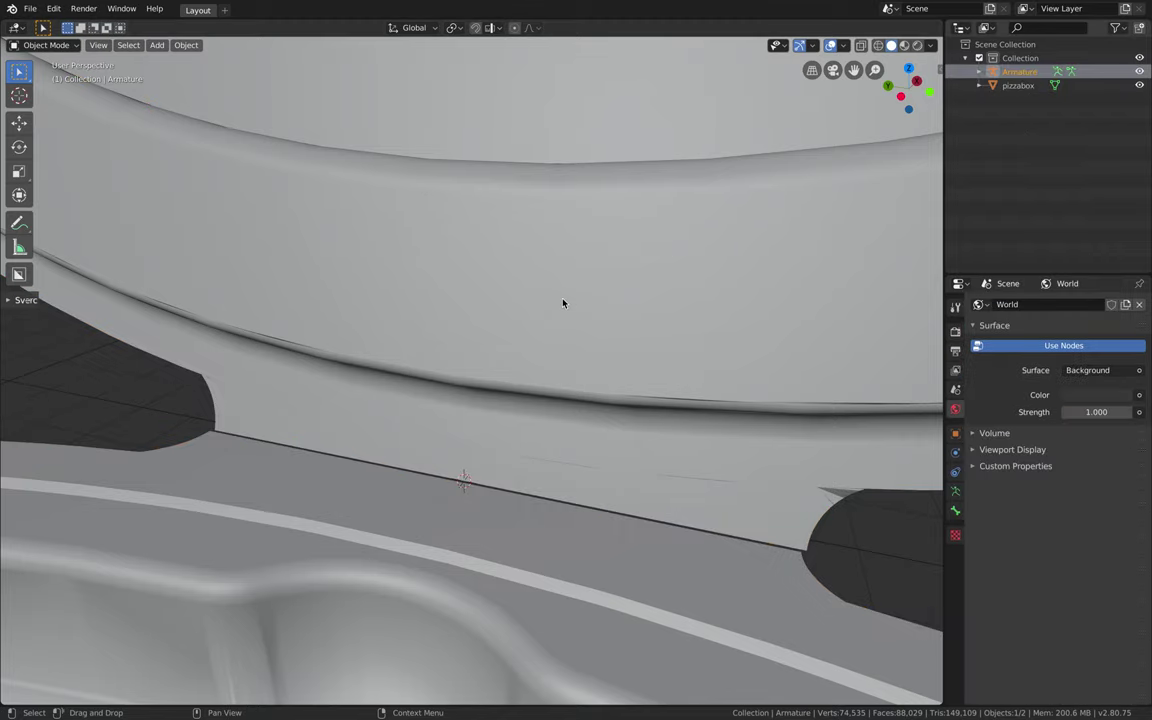
click(45, 45)
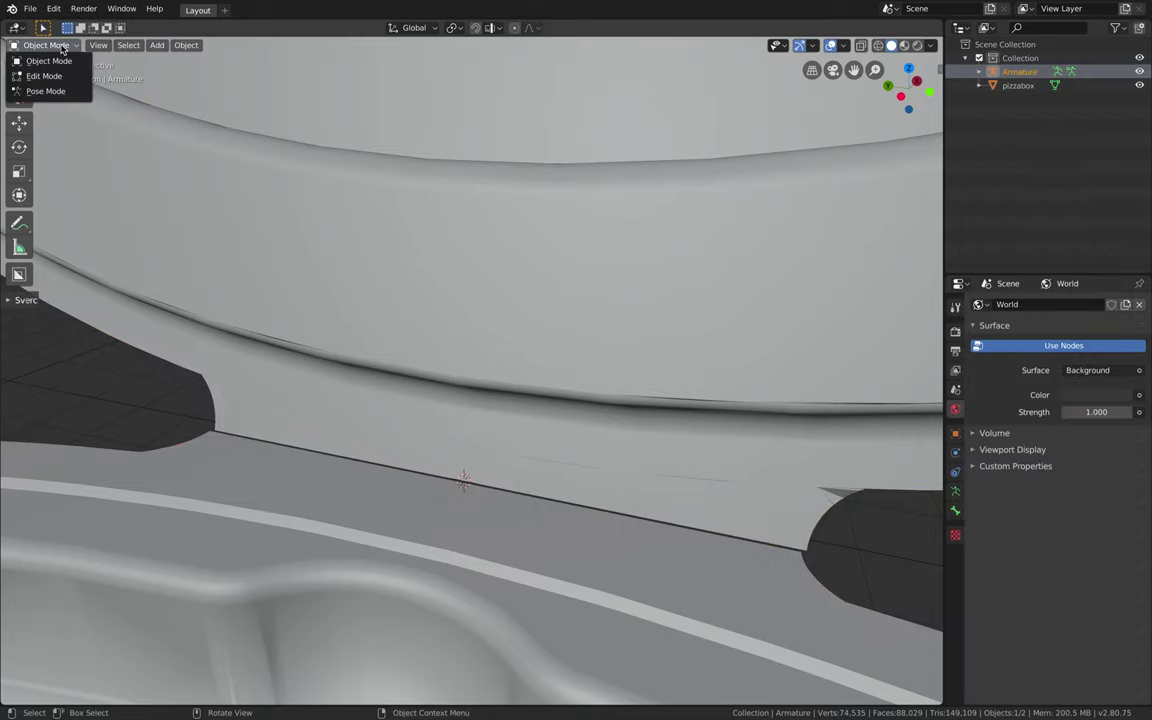
click(45, 74)
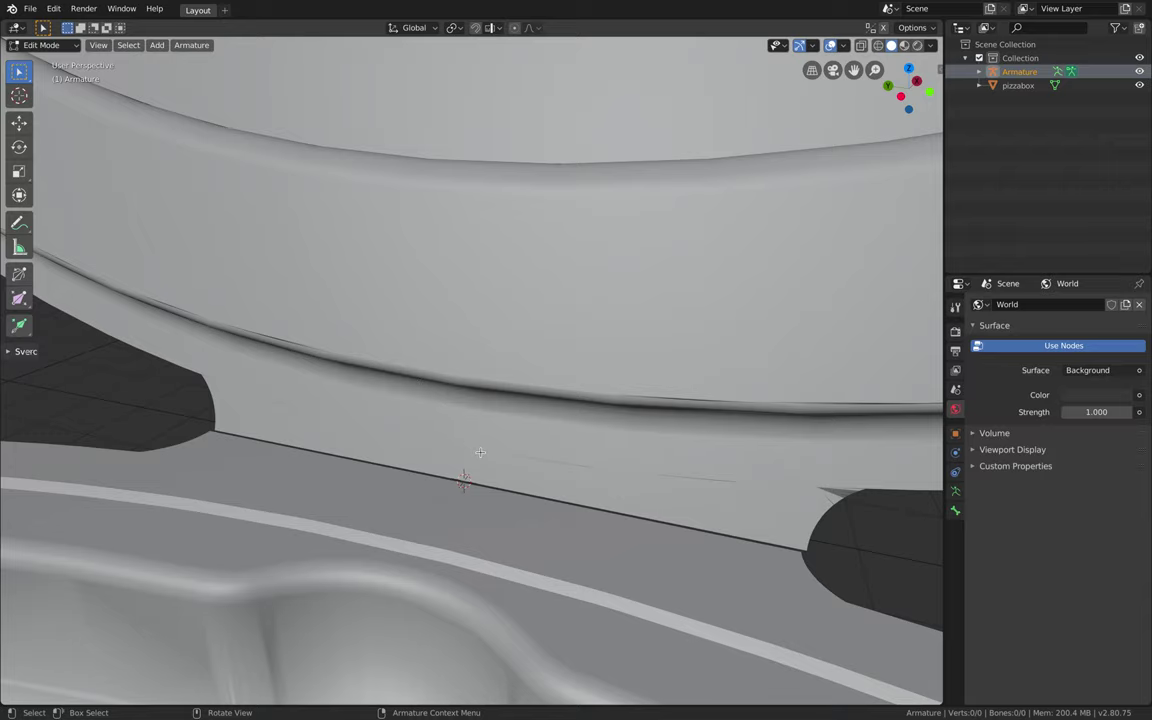
key(shift+a)
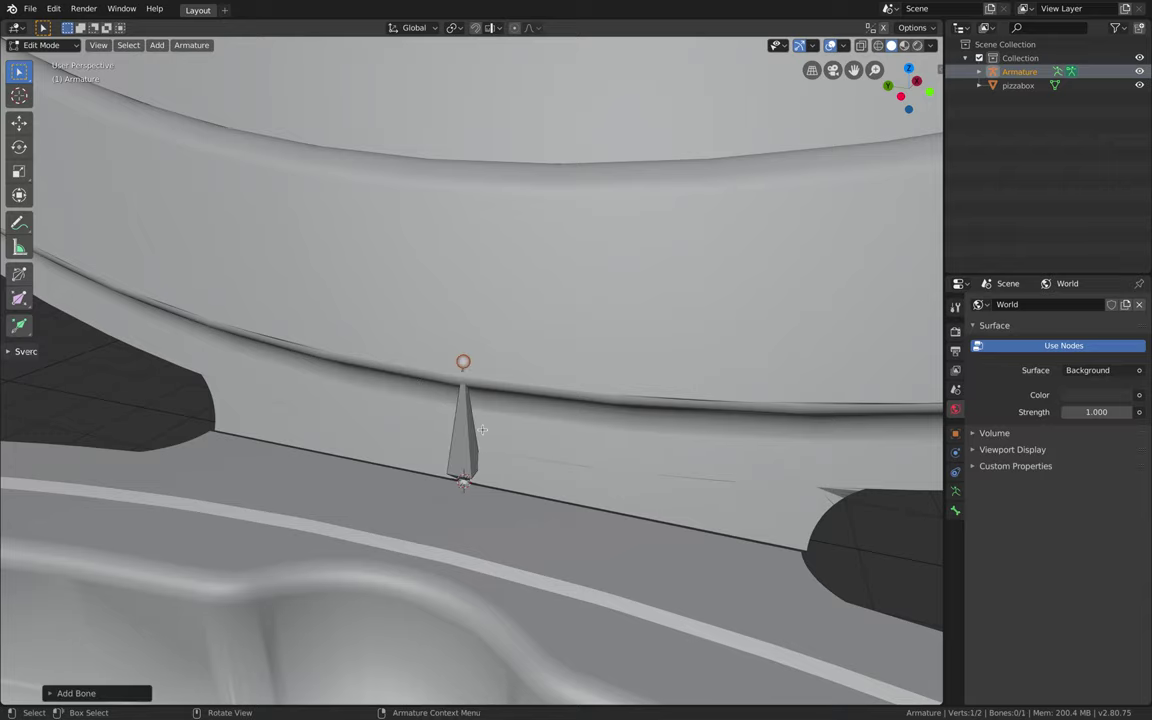
scroll(482, 430, down, 4)
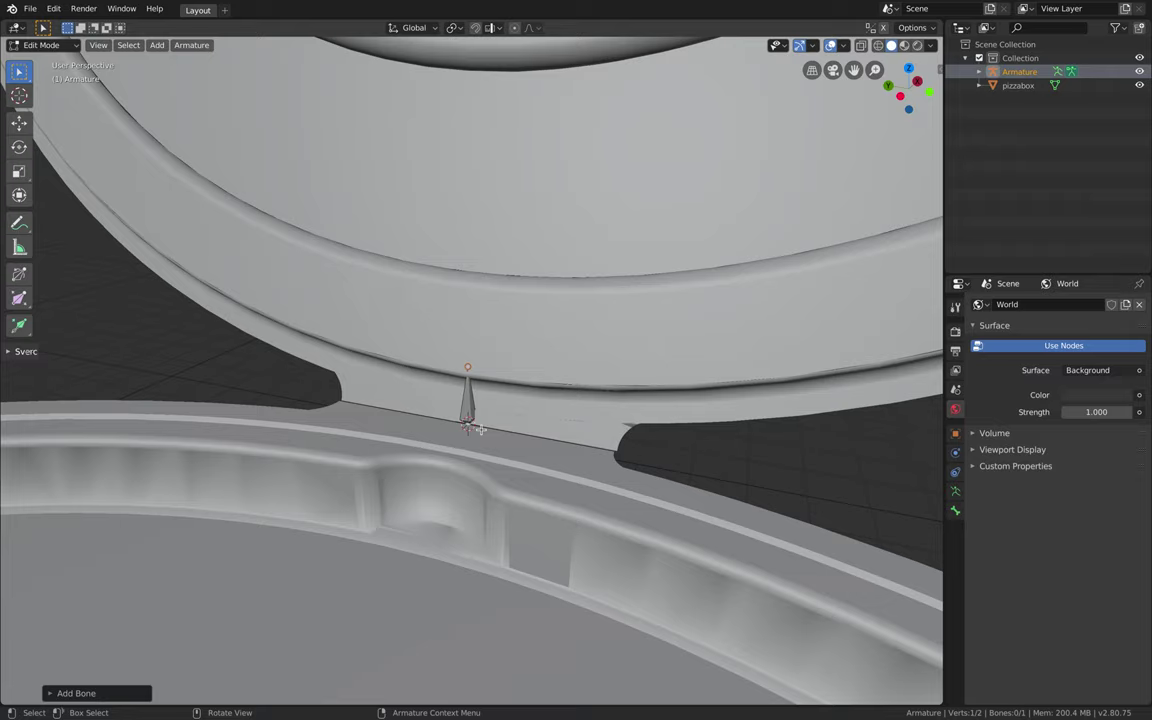
Step: Select the new bone's tip and move it up along the global Z axis to nearly the height of the open lid
middle_drag(482, 429, 478, 402)
click(469, 371)
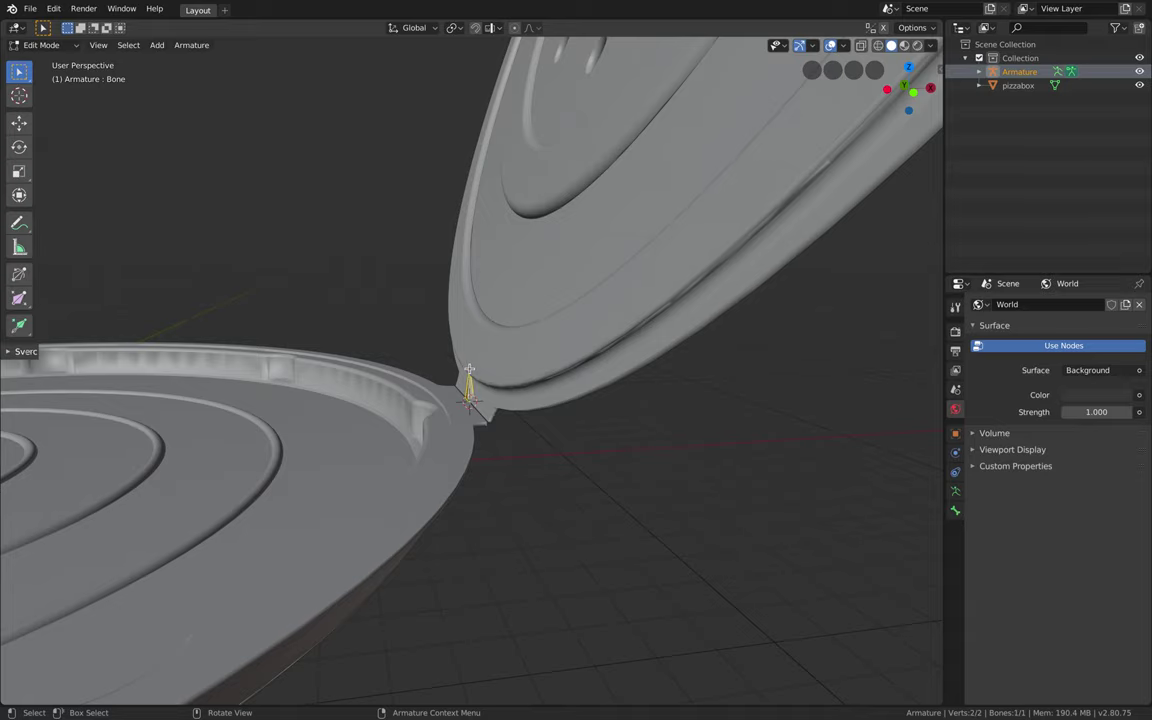
scroll(505, 385, down, 3)
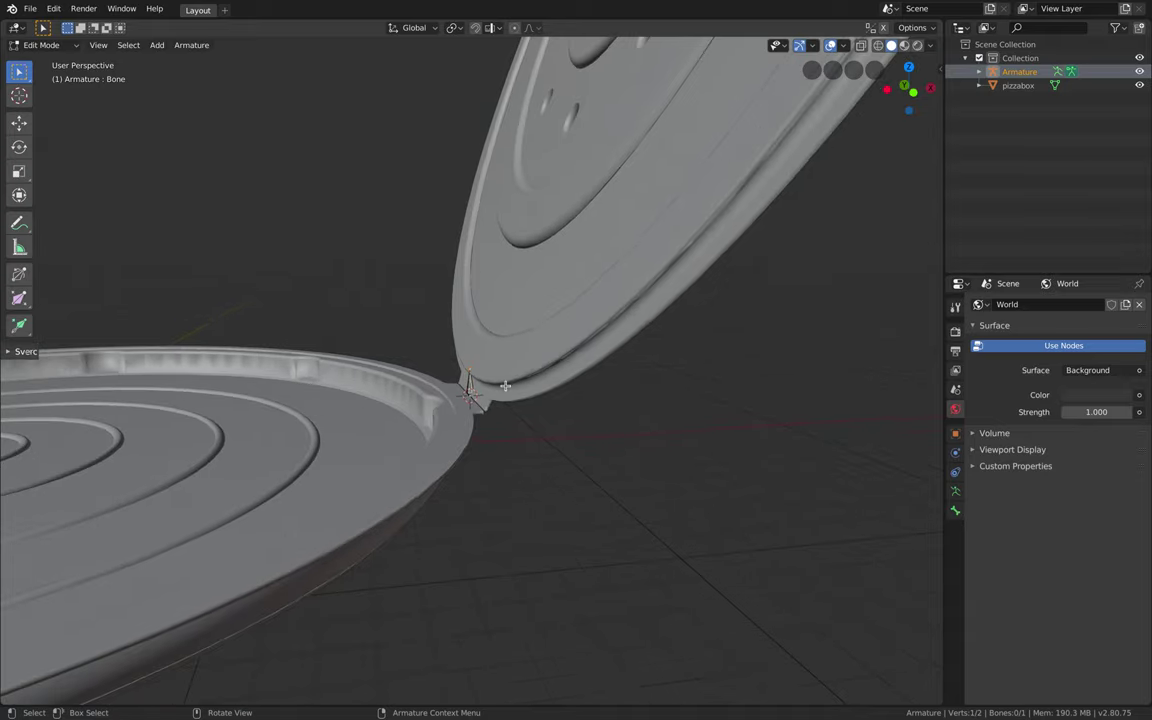
shift+scroll(505, 386, up, 6)
middle_drag(505, 386, 505, 386)
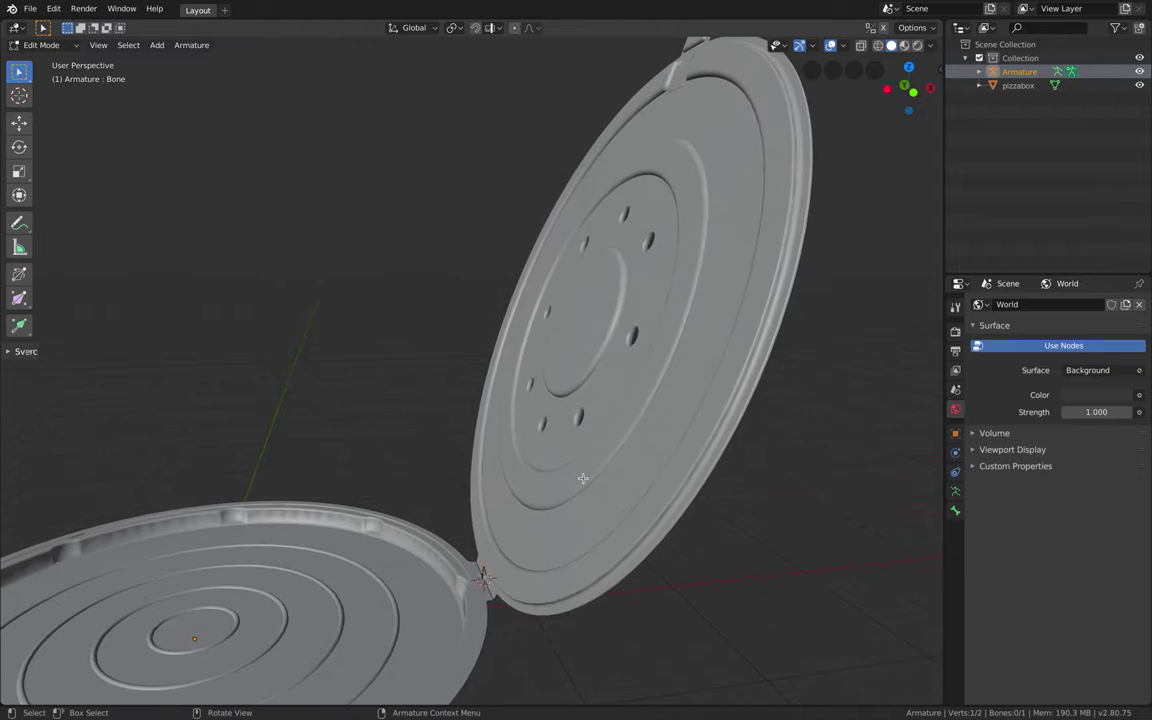
key(e)
key(z)
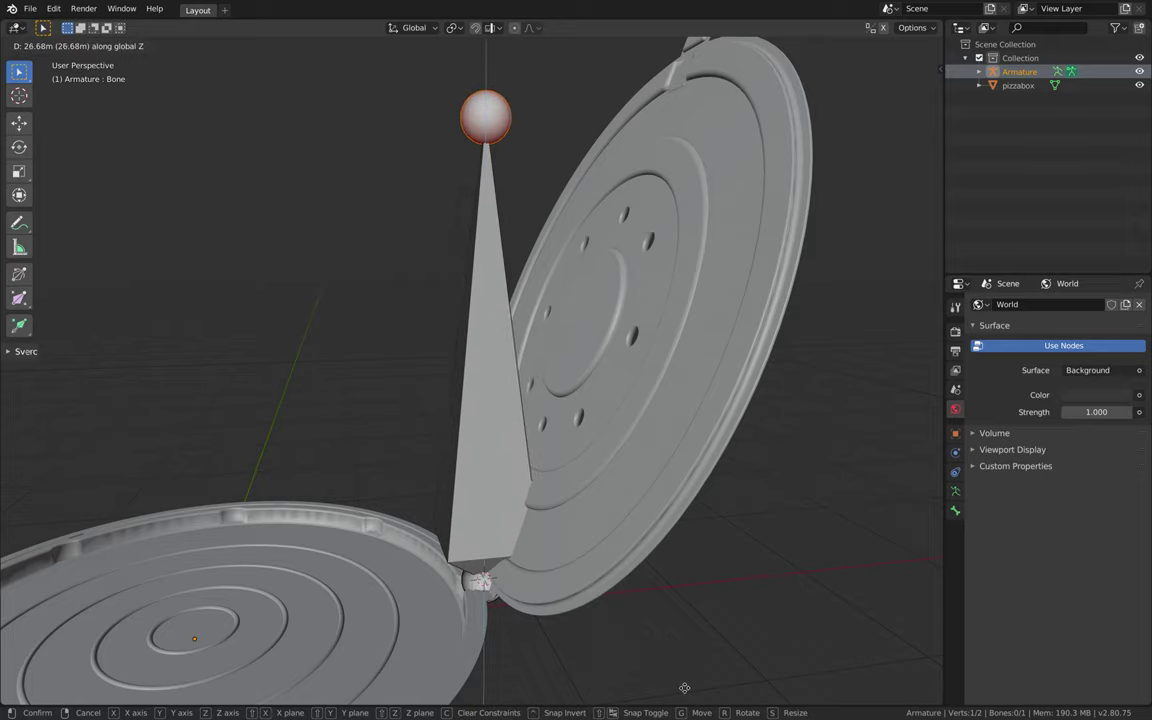
click(686, 648)
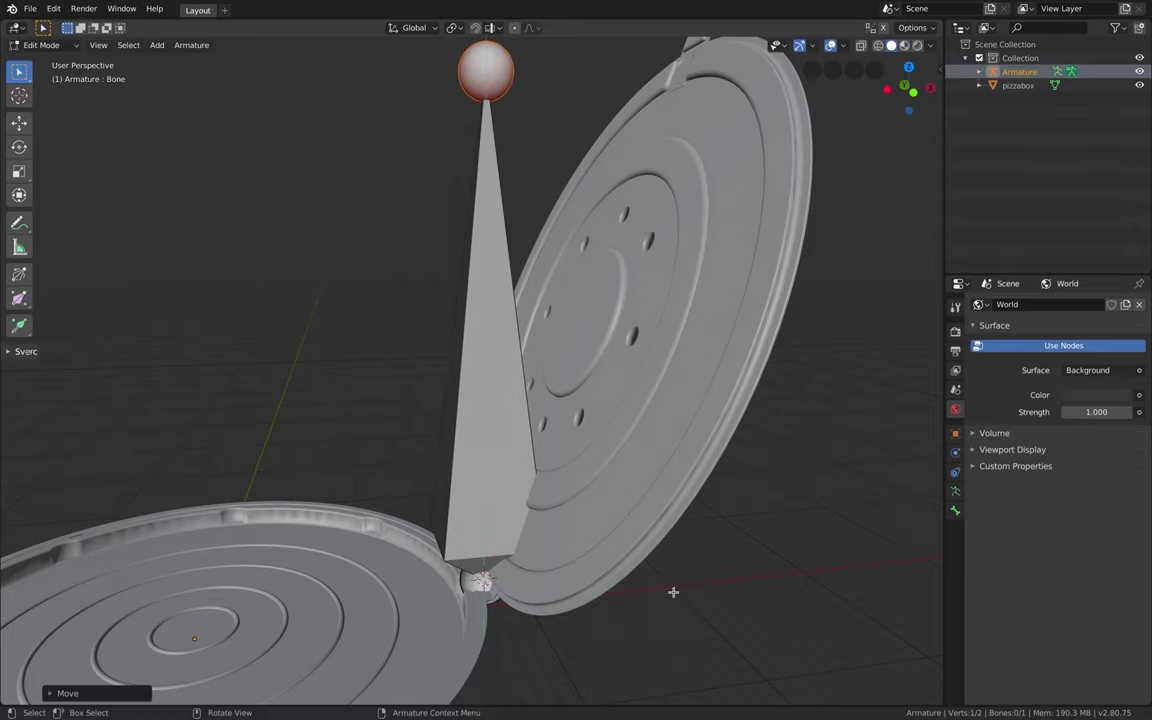
Step: Move the bone's tip about 11 m along the global X axis so the bone lies along the open lid
middle_drag(674, 594, 672, 589)
scroll(673, 592, down, 2)
scroll(672, 589, down, 1)
key(g)
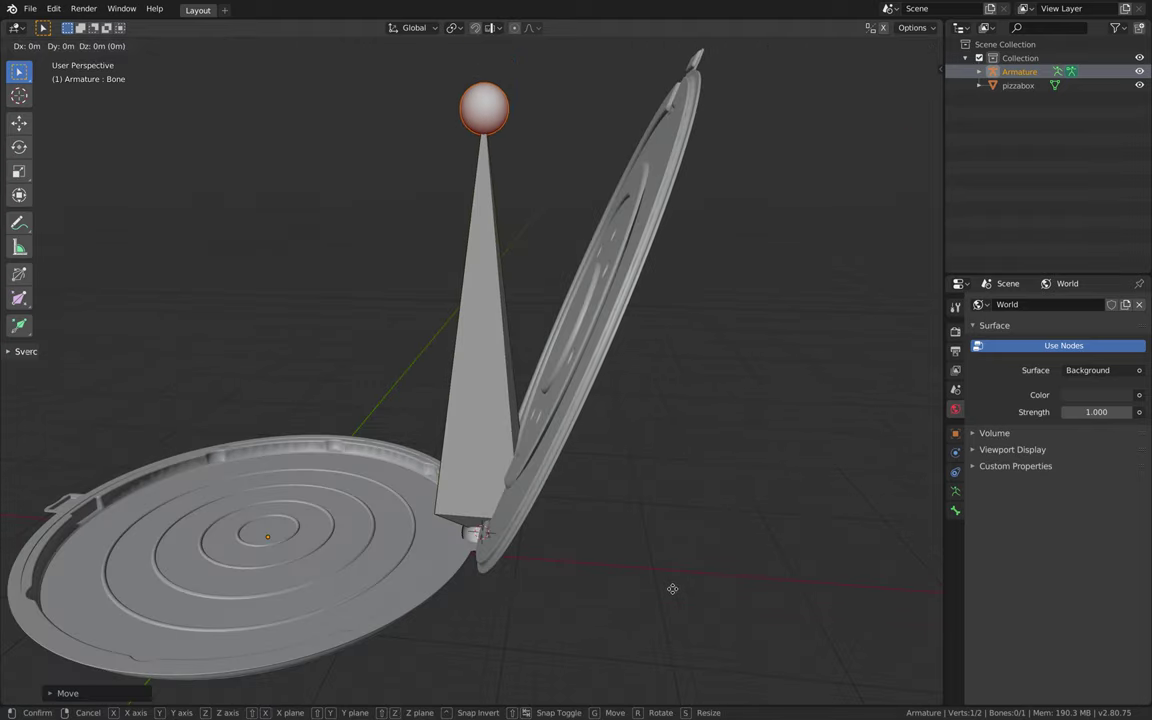
key(x)
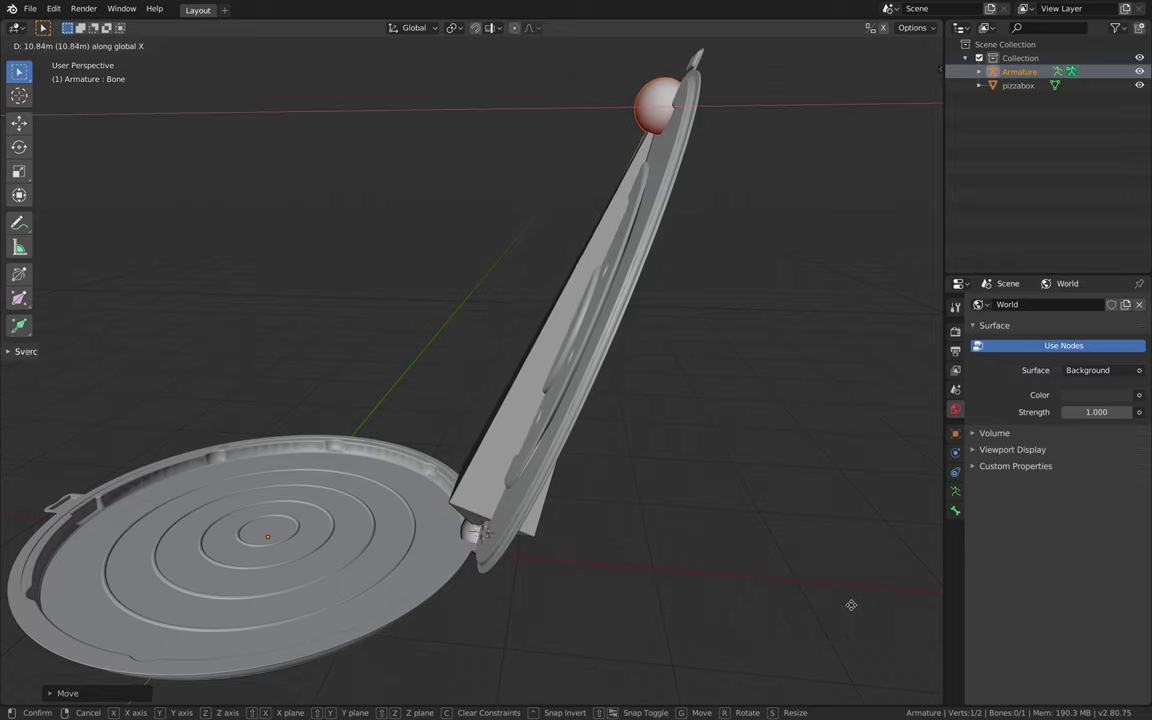
click(851, 605)
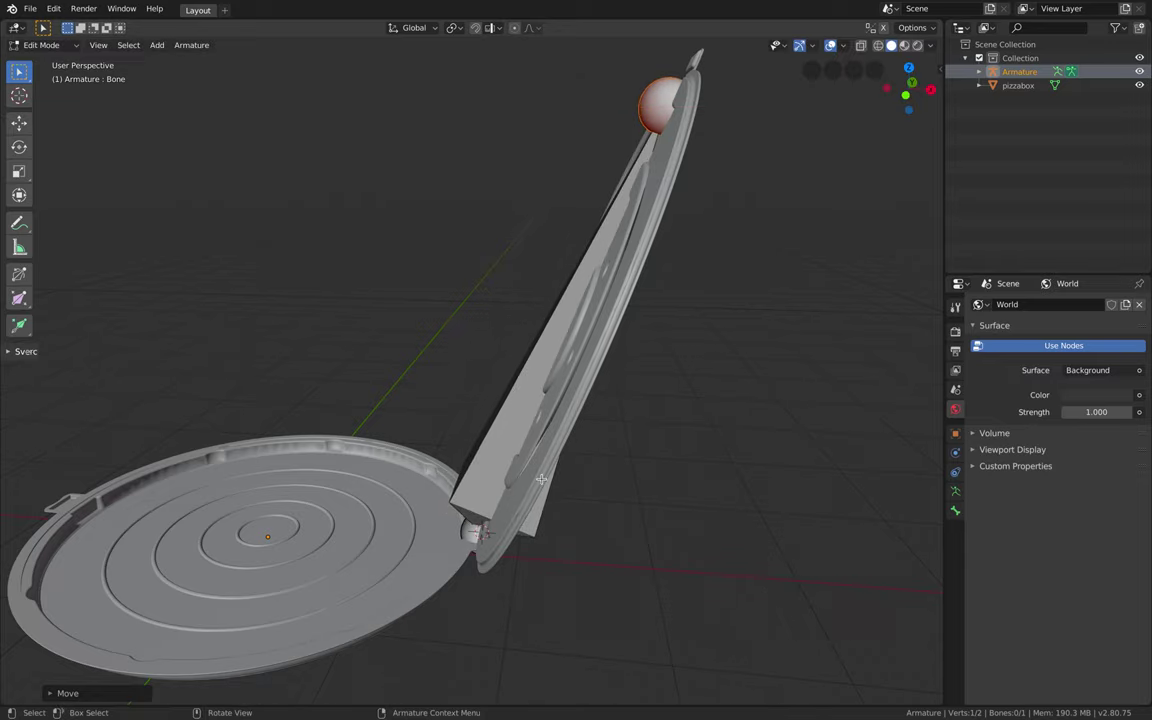
Step: Extrude a second bone from the hinge joint along negative X across the base to its latch side, and return to Object Mode
middle_drag(487, 431, 541, 479)
click(476, 606)
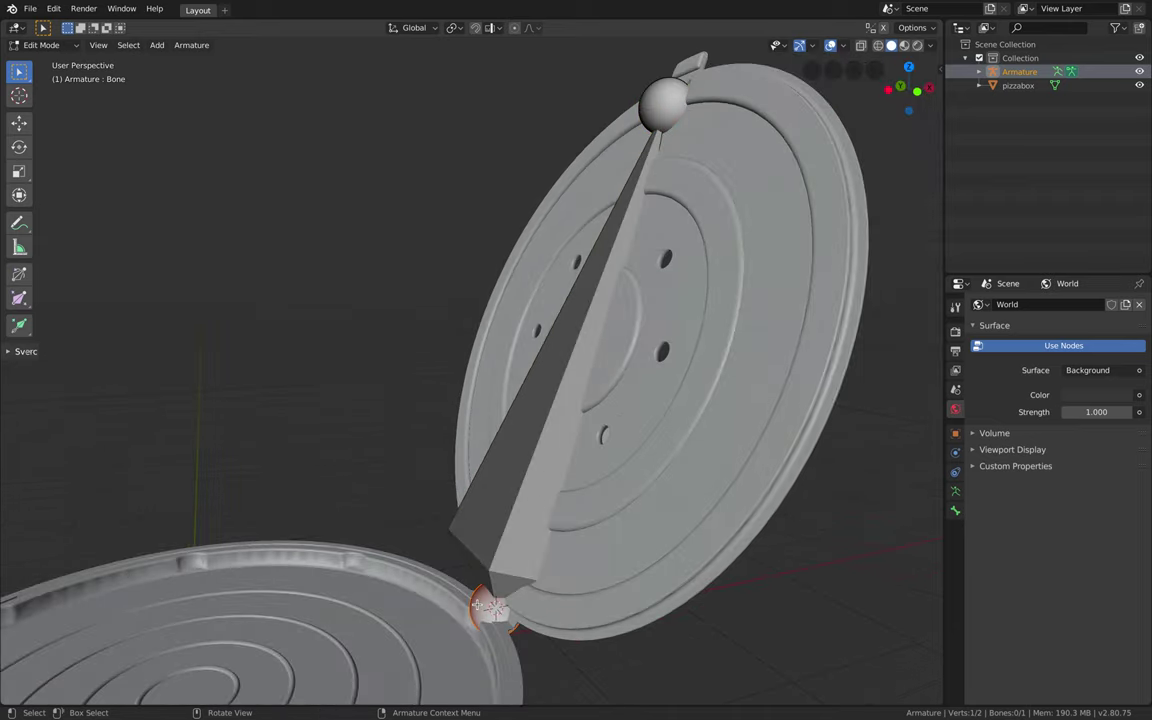
scroll(476, 606, down, 2)
mouse_move(476, 606)
shift+middle_down()
mouse_move(593, 548)
mouse_move(476, 607)
mouse_move(489, 606)
shift+middle_up()
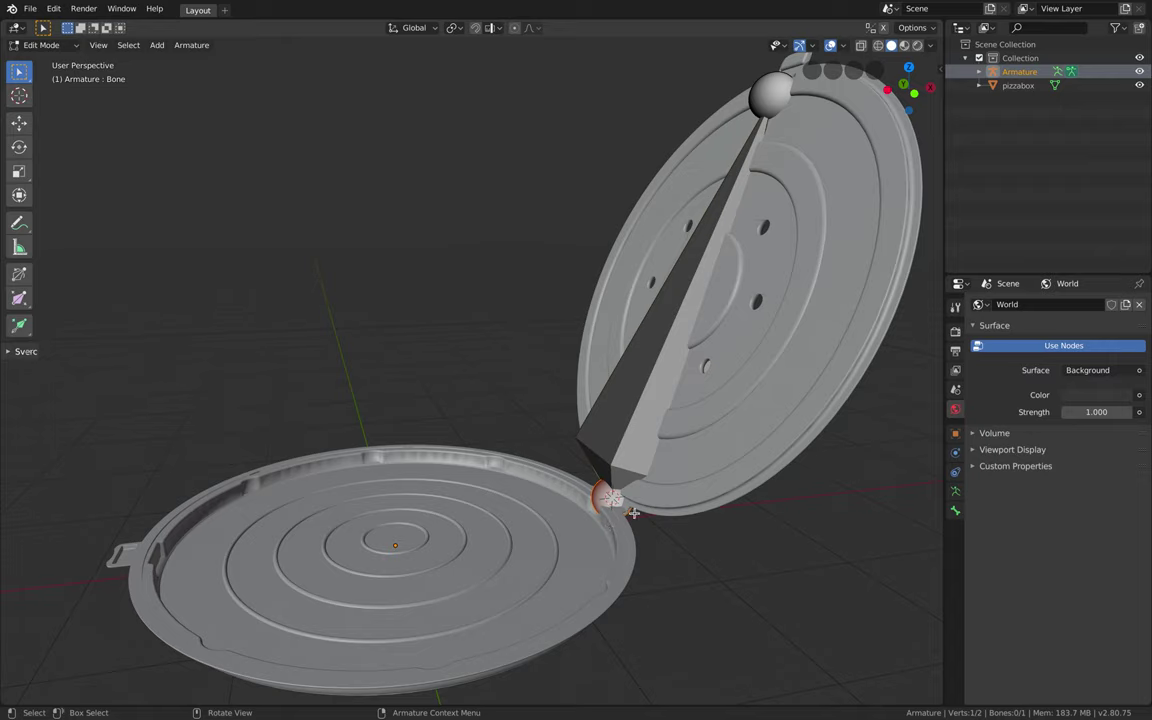
key(e)
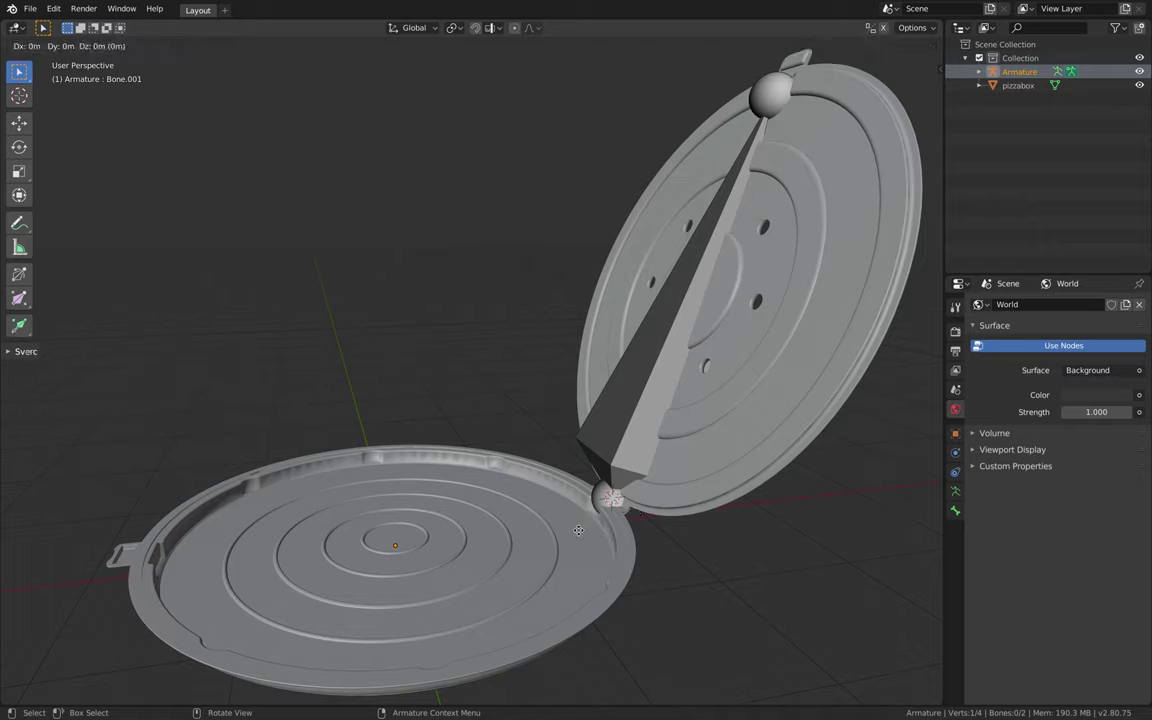
key(x)
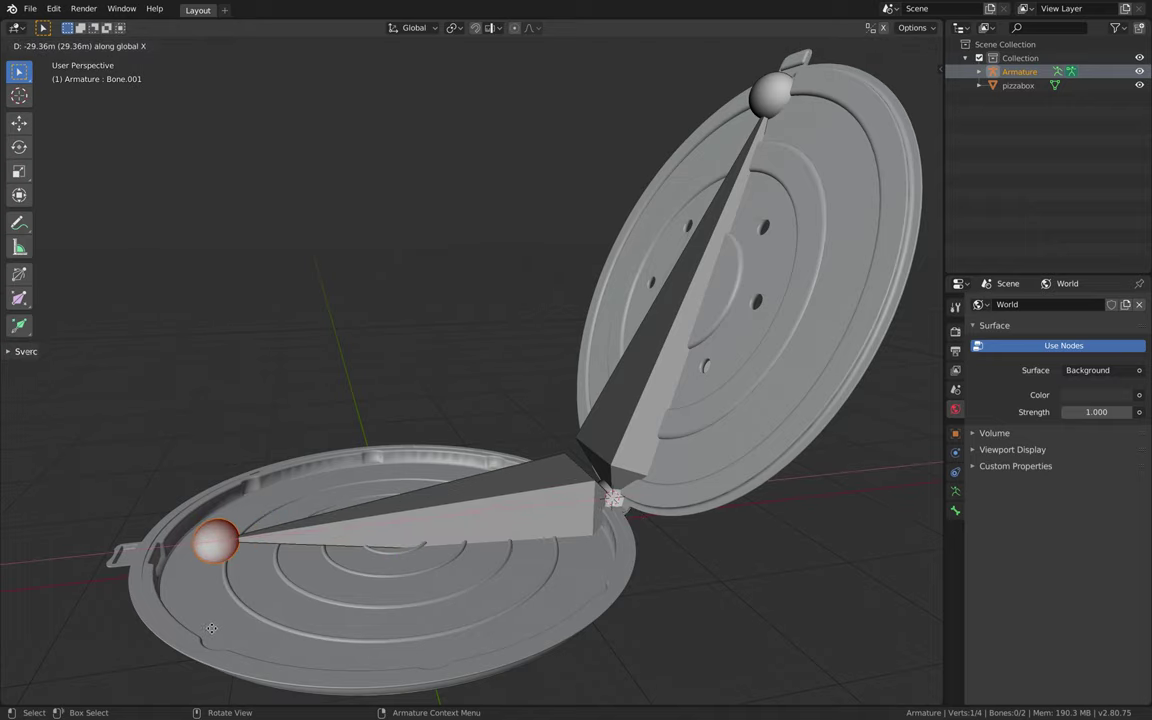
click(176, 568)
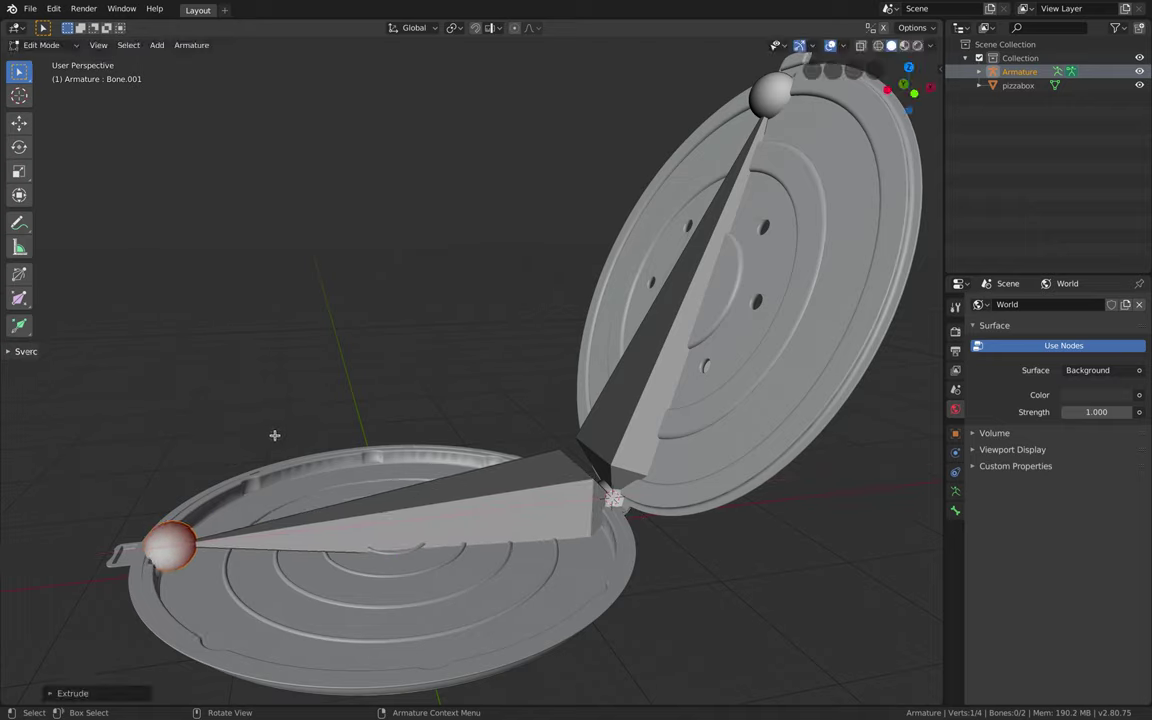
key(ctrl+Tab)
click(240, 438)
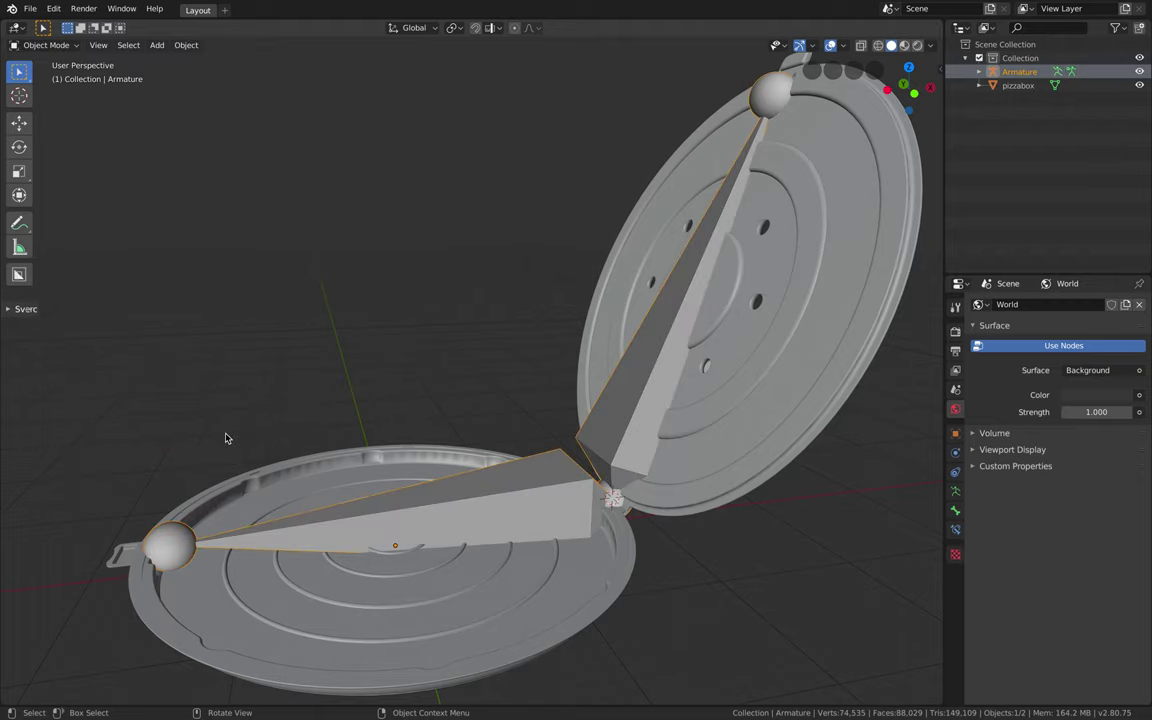
Step: Save the rigged scene to apple_pizza_box_demo_002.blend
click(30, 9)
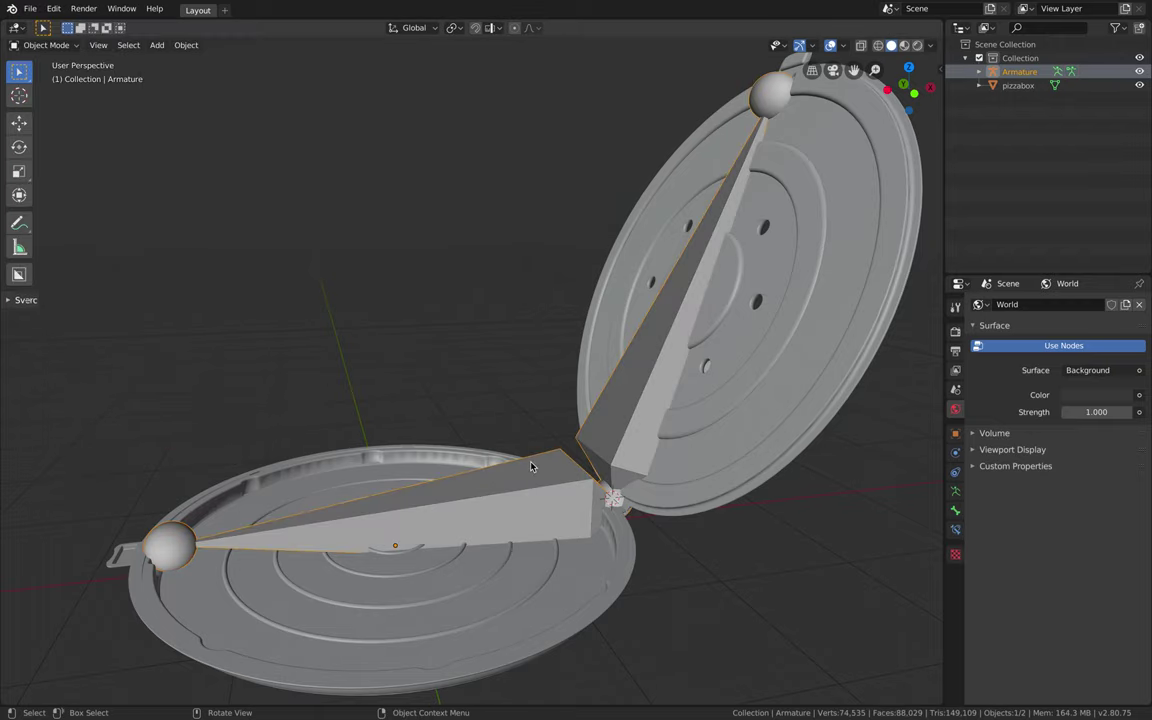
shift+middle_drag(509, 461, 588, 455)
key(ctrl+s)
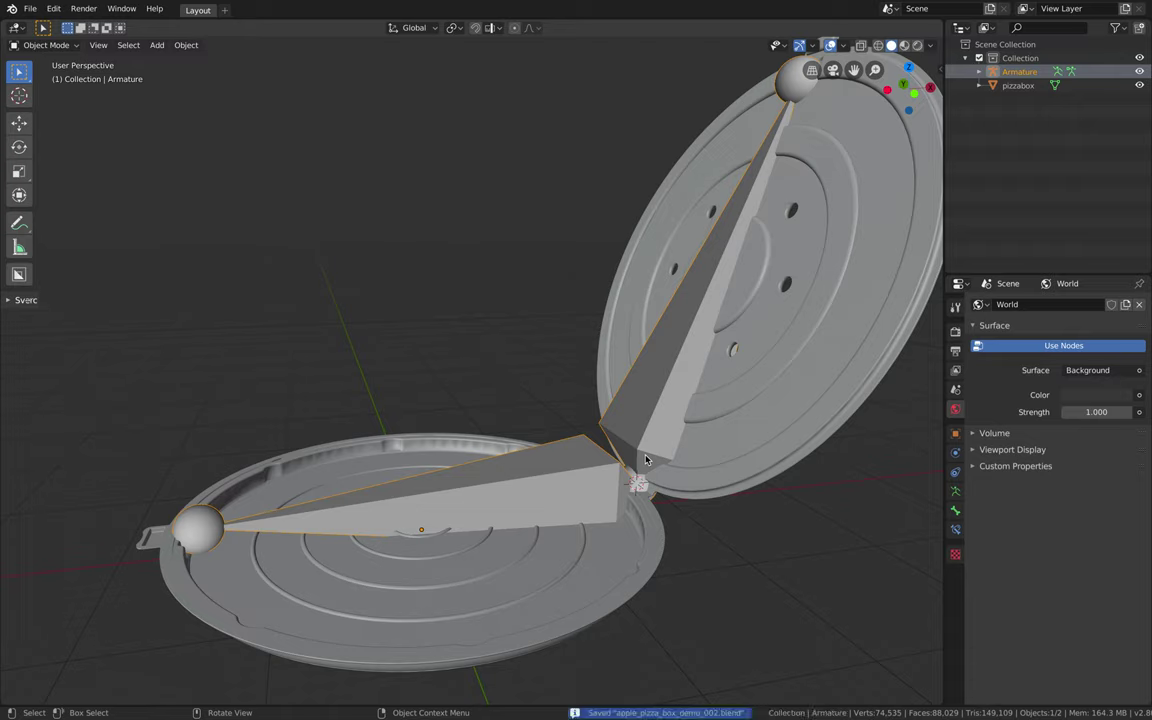
Step: Examine the base bone's Bendy Bones, bone constraint and Viewport Display settings
click(956, 511)
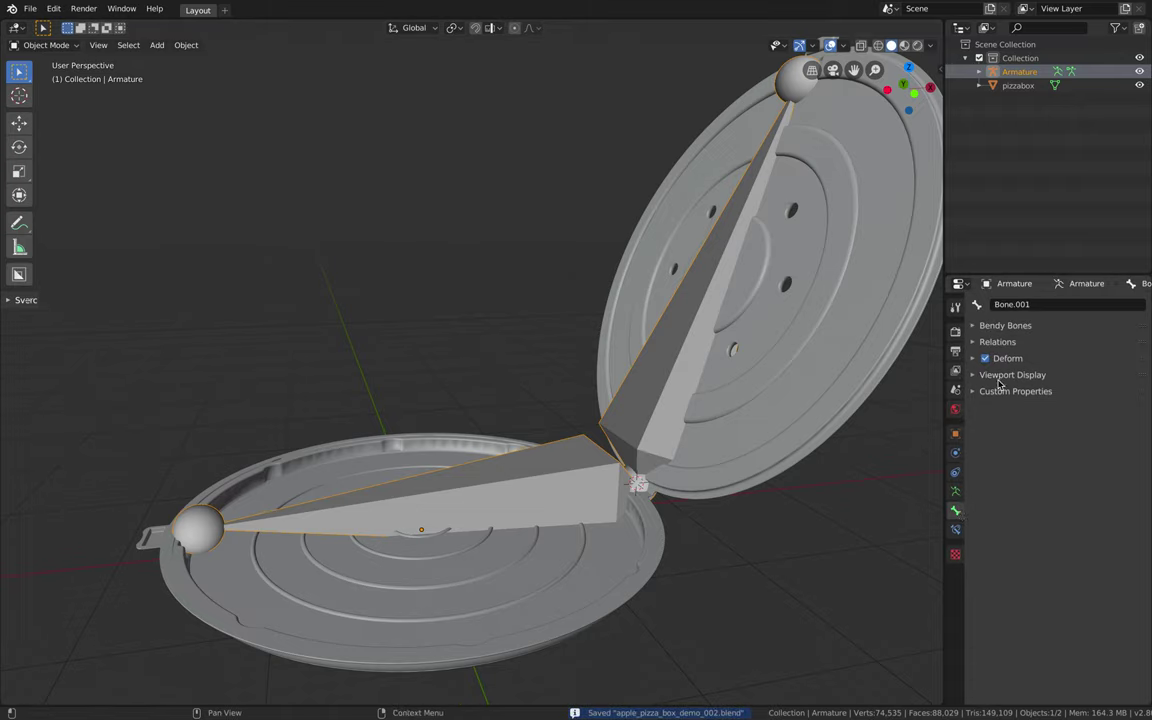
click(978, 330)
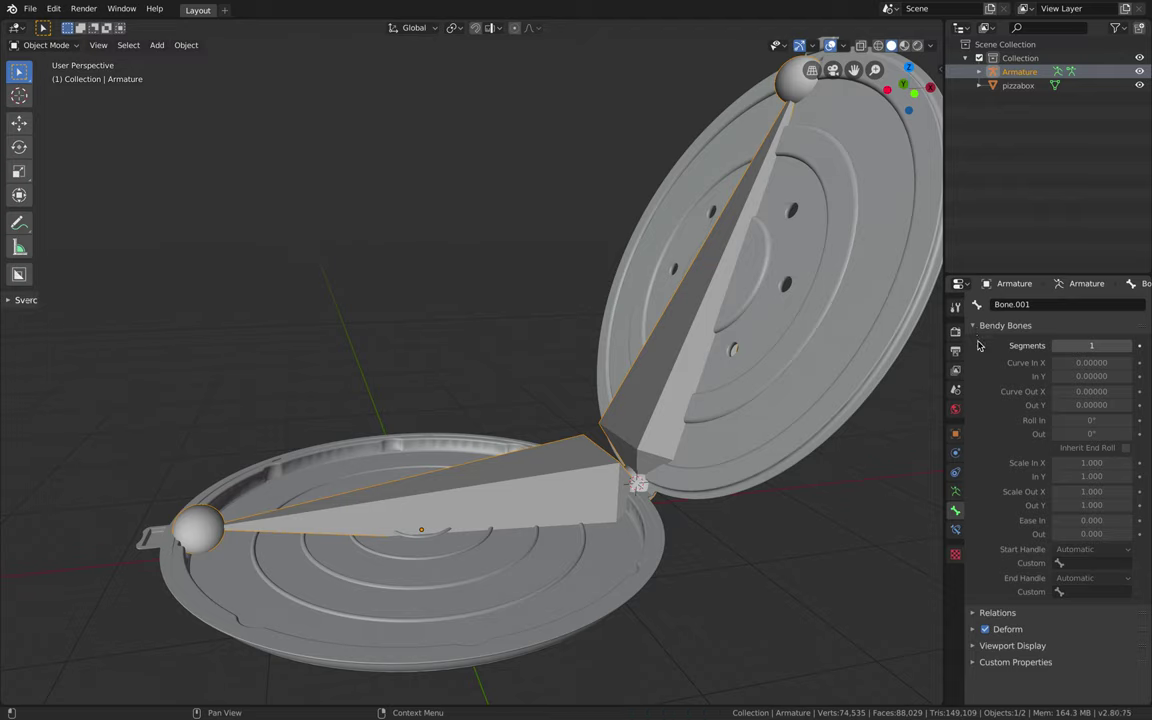
click(956, 529)
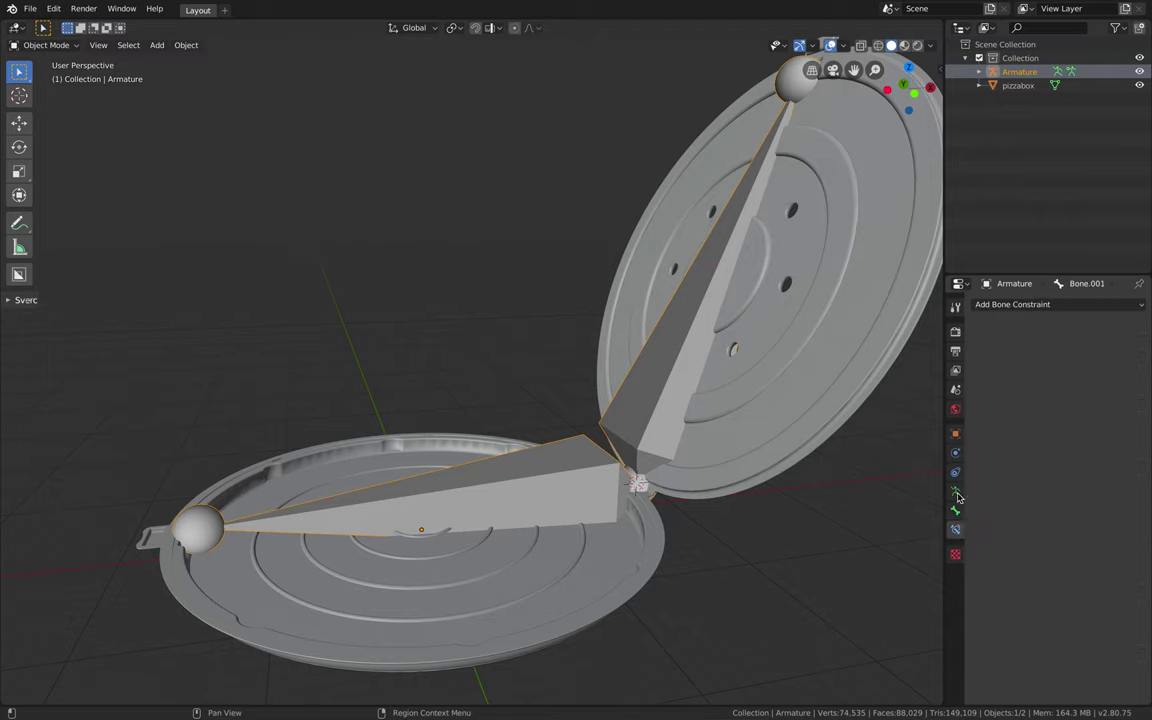
click(955, 510)
click(988, 645)
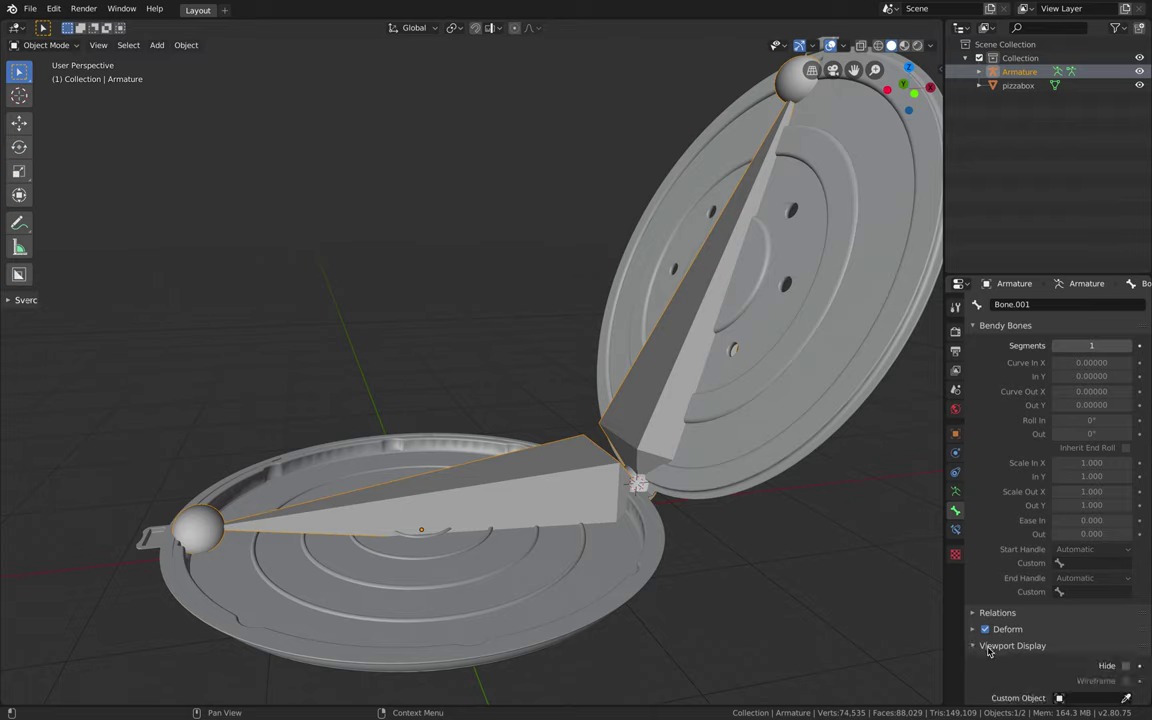
scroll(988, 651, down, 1)
Step: Put the armature in Edit Mode and turn on Names in its viewport display options
key(ctrl+Tab)
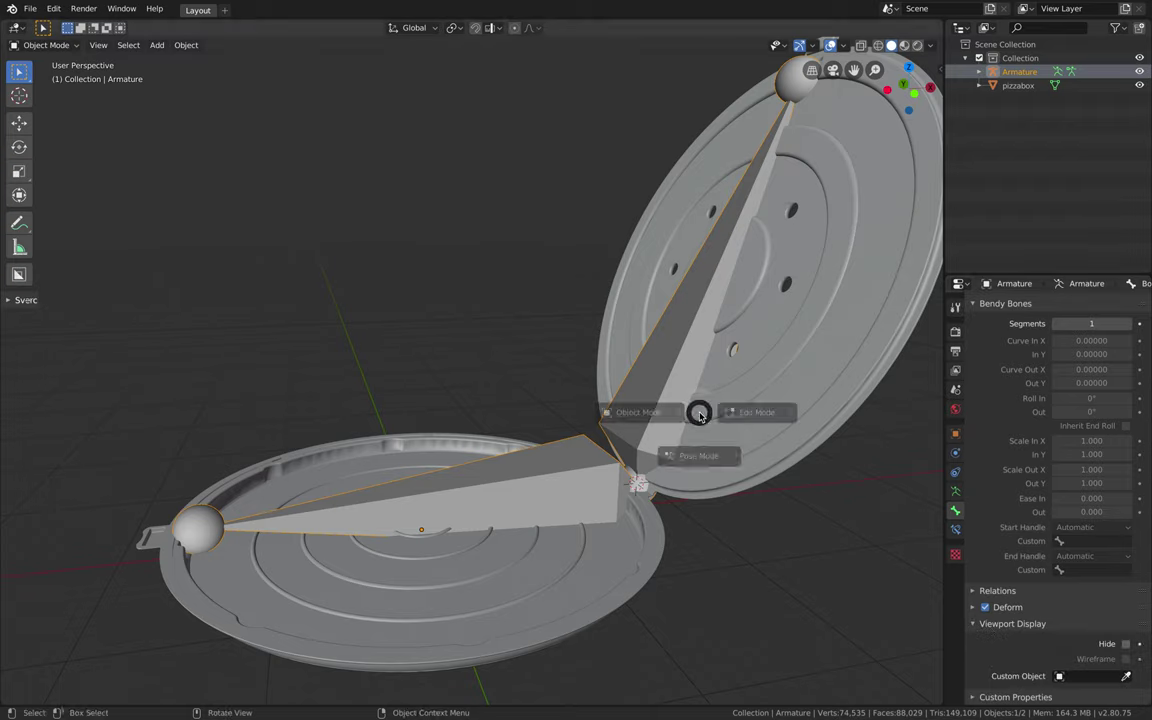
click(799, 434)
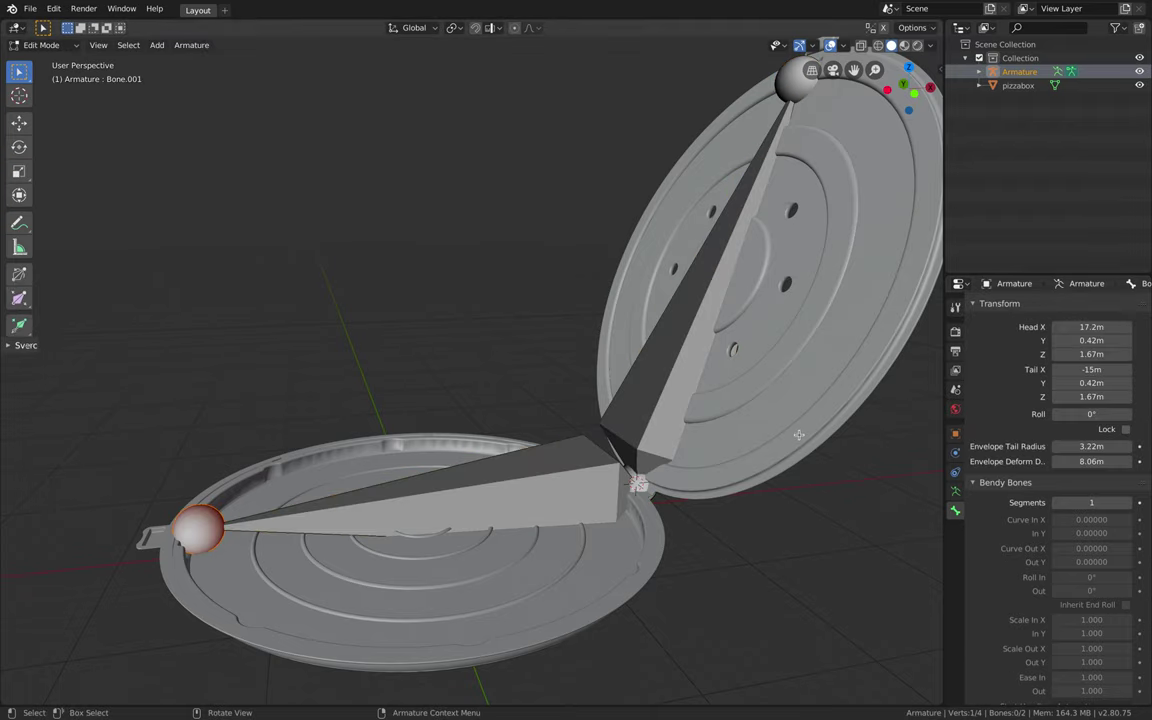
click(955, 490)
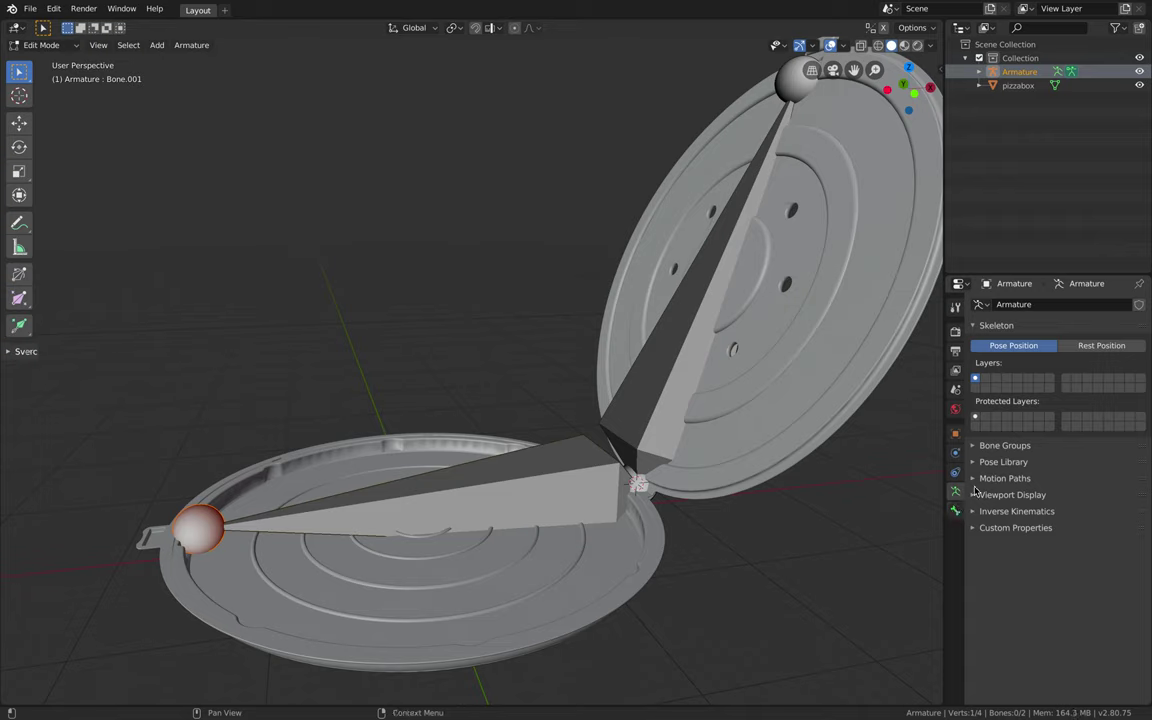
click(1000, 494)
click(1024, 533)
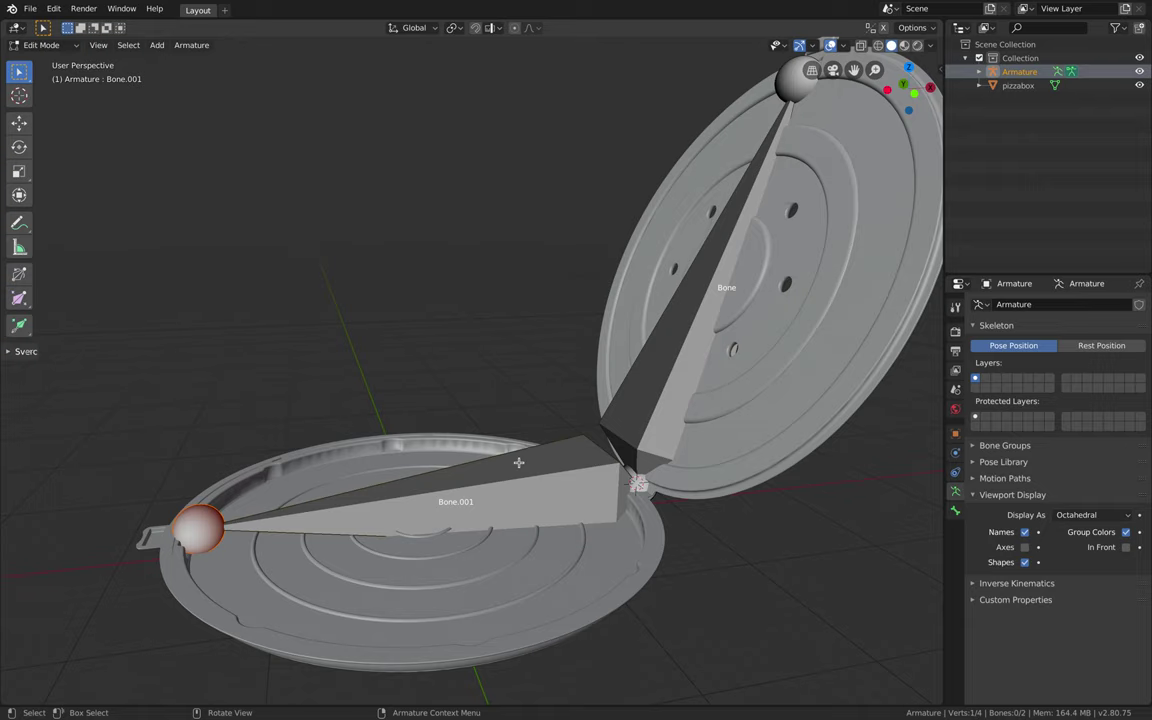
Step: Return the armature to Object Mode and save the file
key(ctrl+Tab)
click(456, 470)
shift+middle_drag(453, 470, 369, 499)
key(ctrl+s)
middle_drag(453, 468, 498, 471)
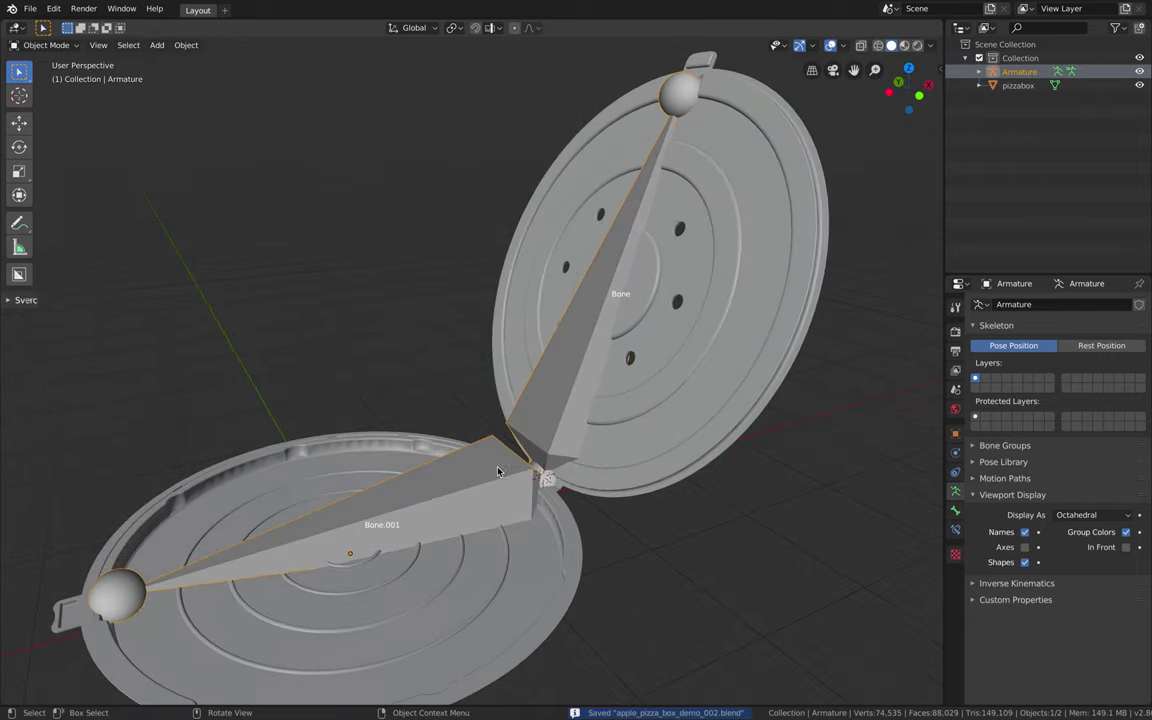
Step: Select the pizzabox mesh and separate it by loose parts
click(652, 401)
middle_drag(652, 401, 652, 401)
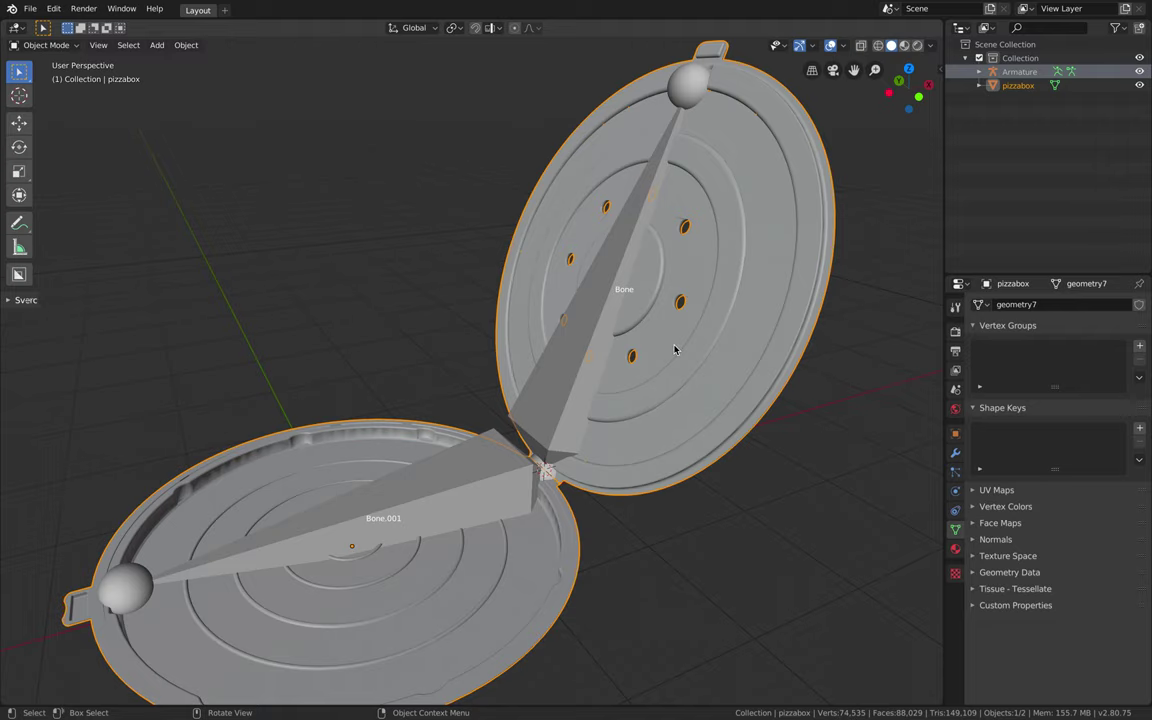
middle_drag(675, 349, 659, 240)
middle_drag(674, 311, 674, 311)
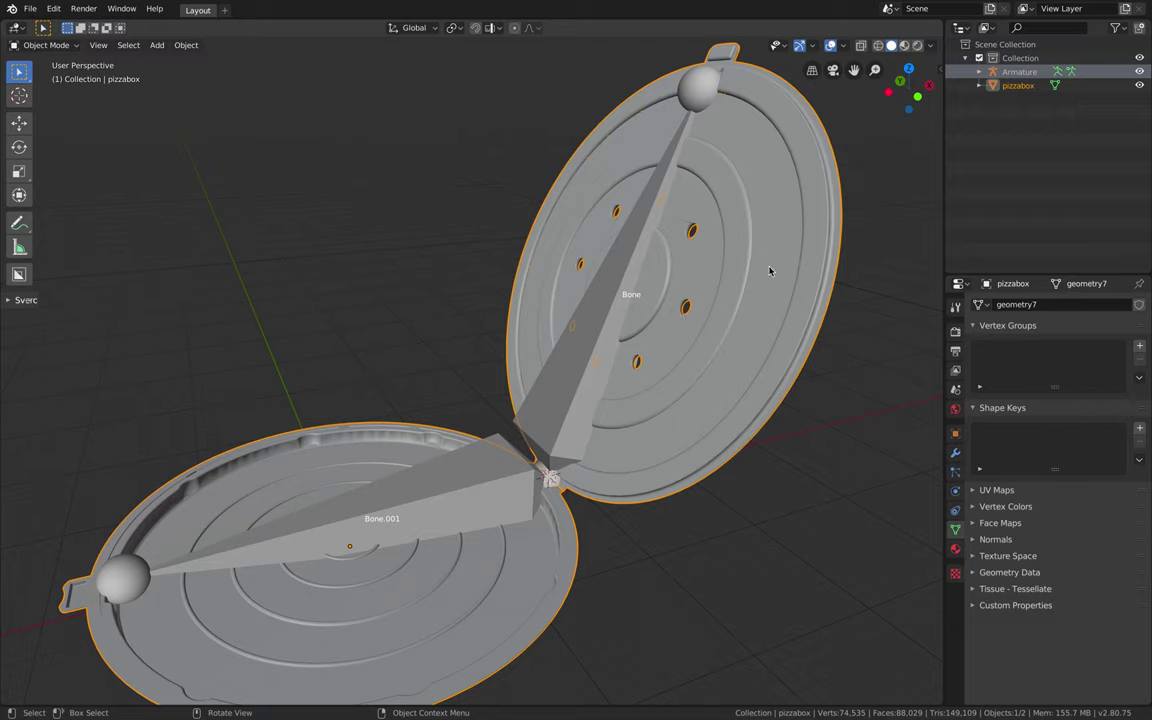
key(F3)
text(s)
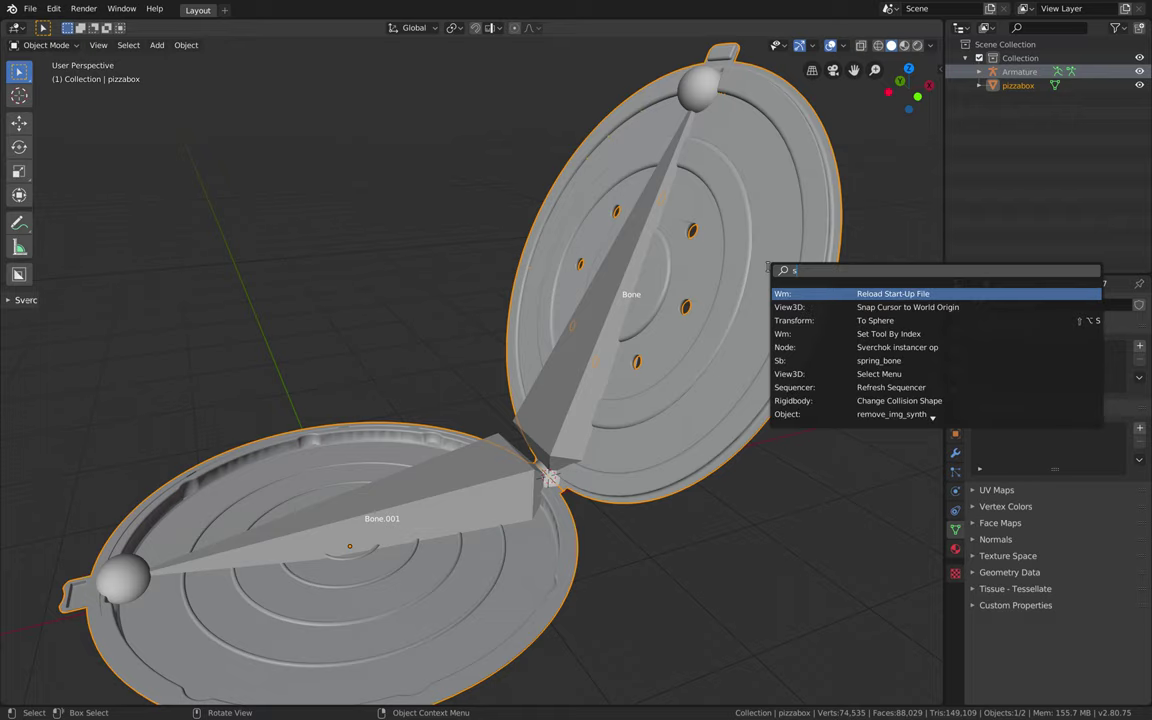
text(epa)
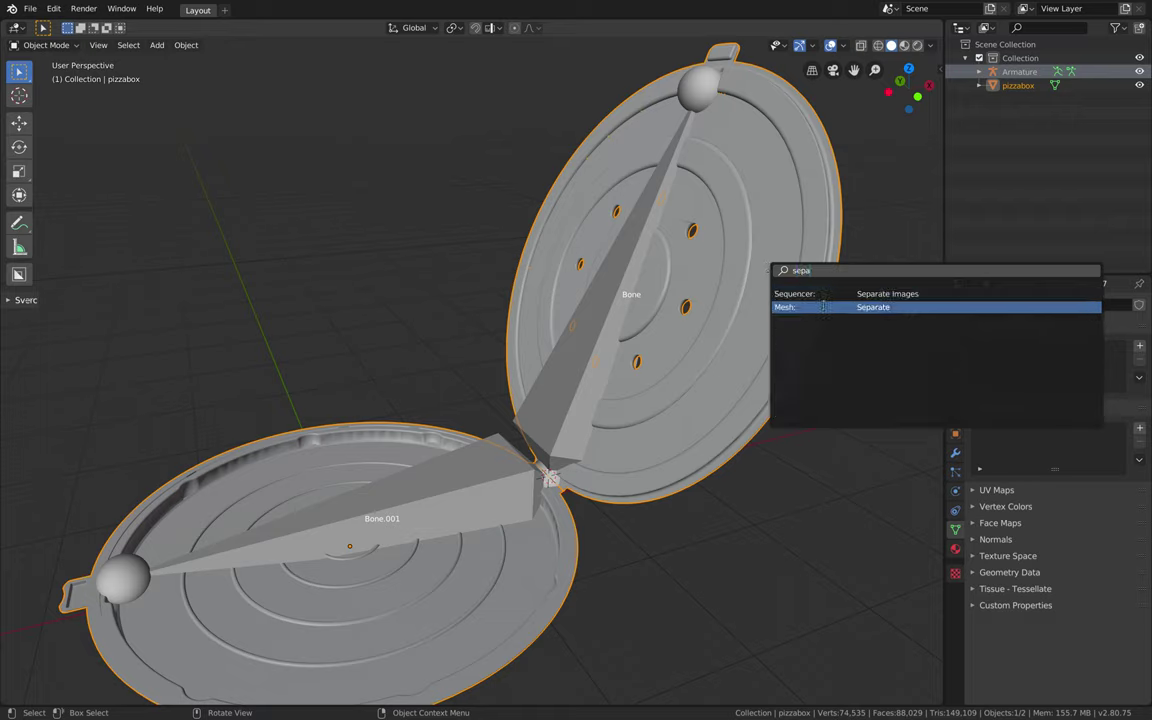
click(828, 307)
click(816, 338)
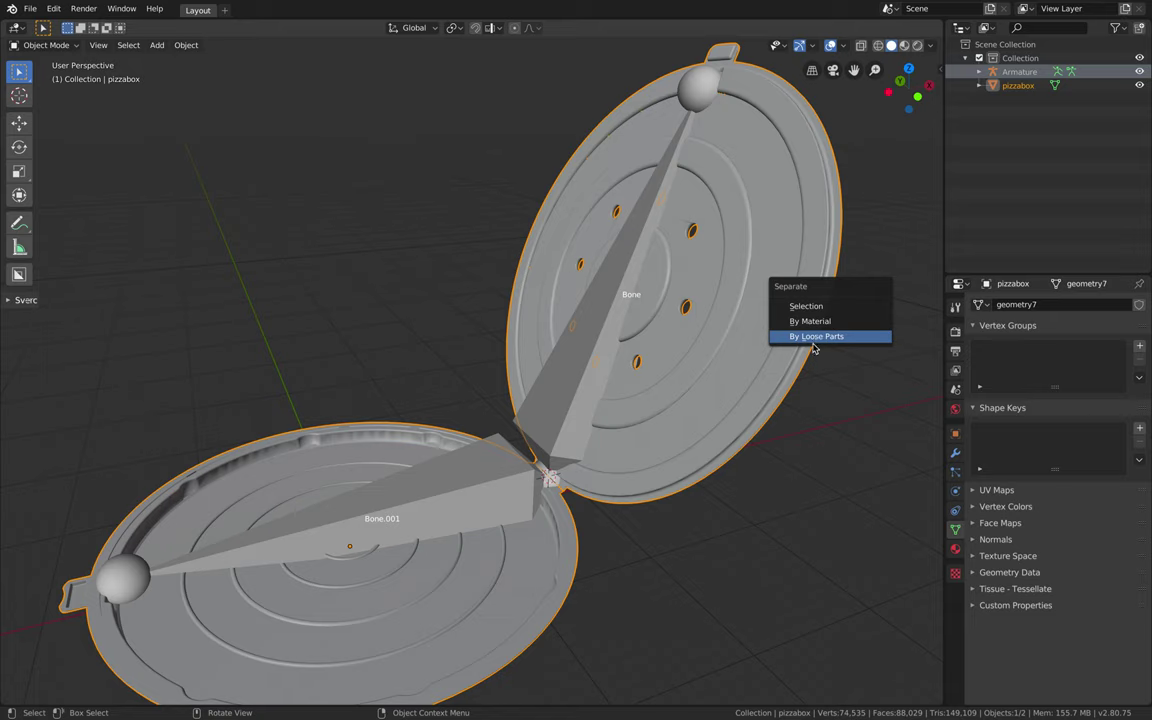
Step: Select the separated pizza box pieces singly and in groups to examine which belong to the lid and which to the base
key(alt+a)
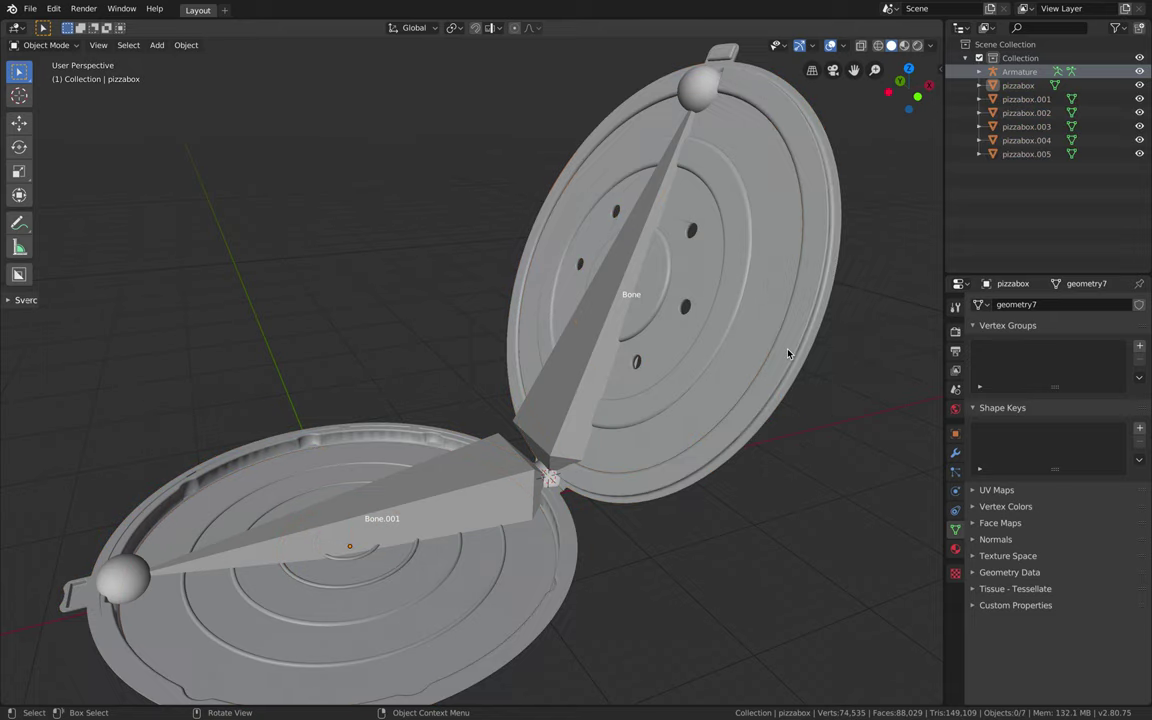
click(708, 310)
click(707, 268)
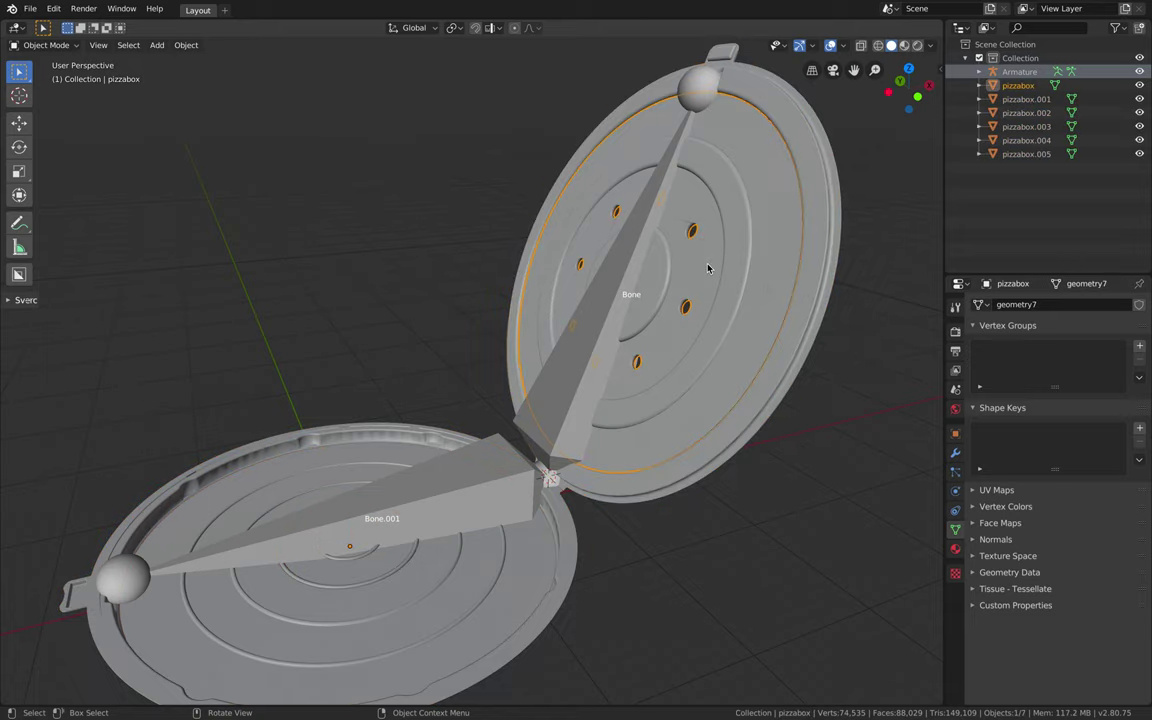
click(620, 289)
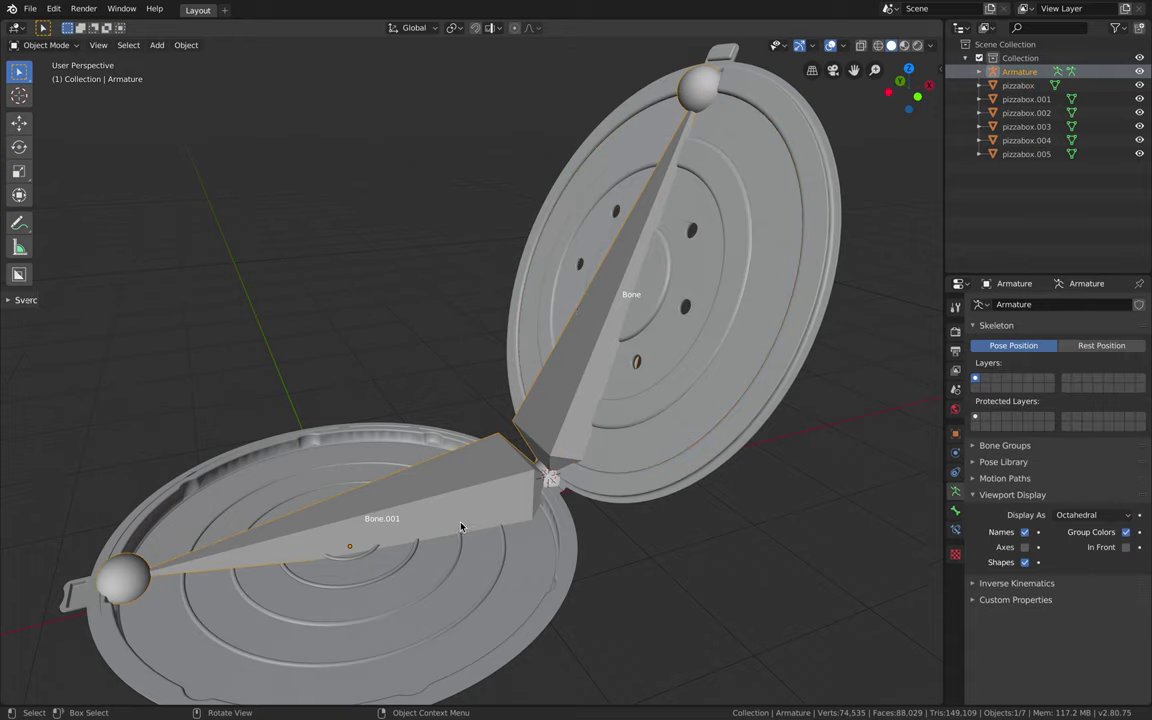
click(663, 449)
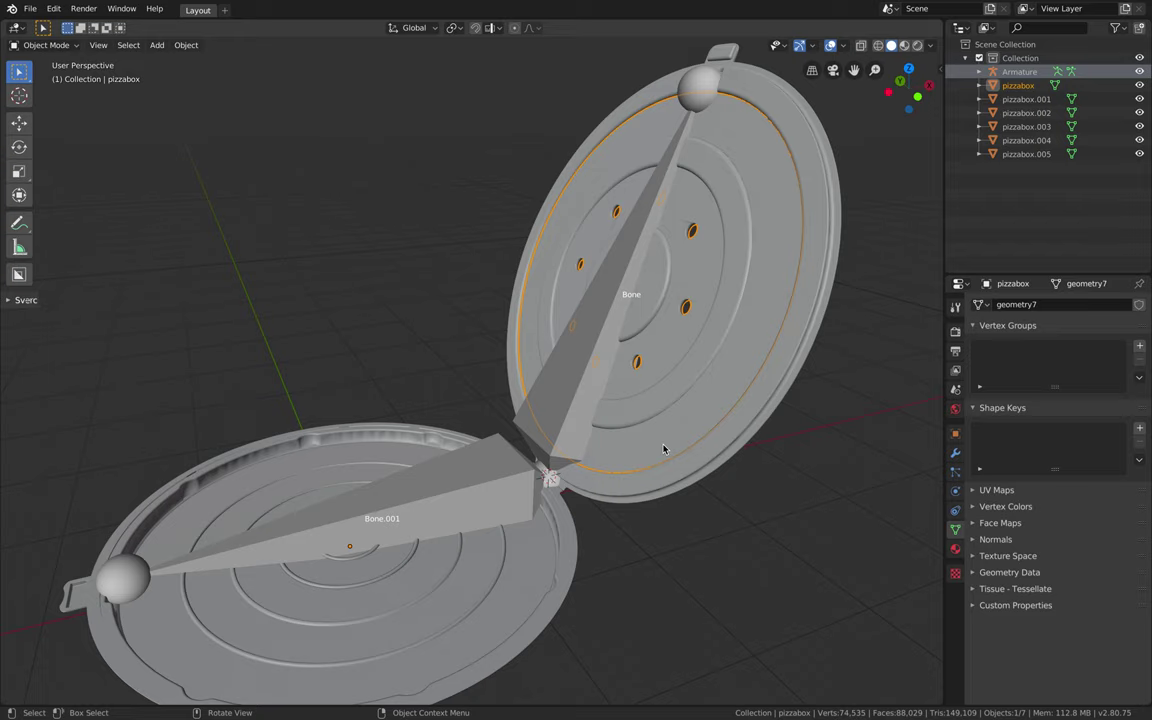
click(1022, 99)
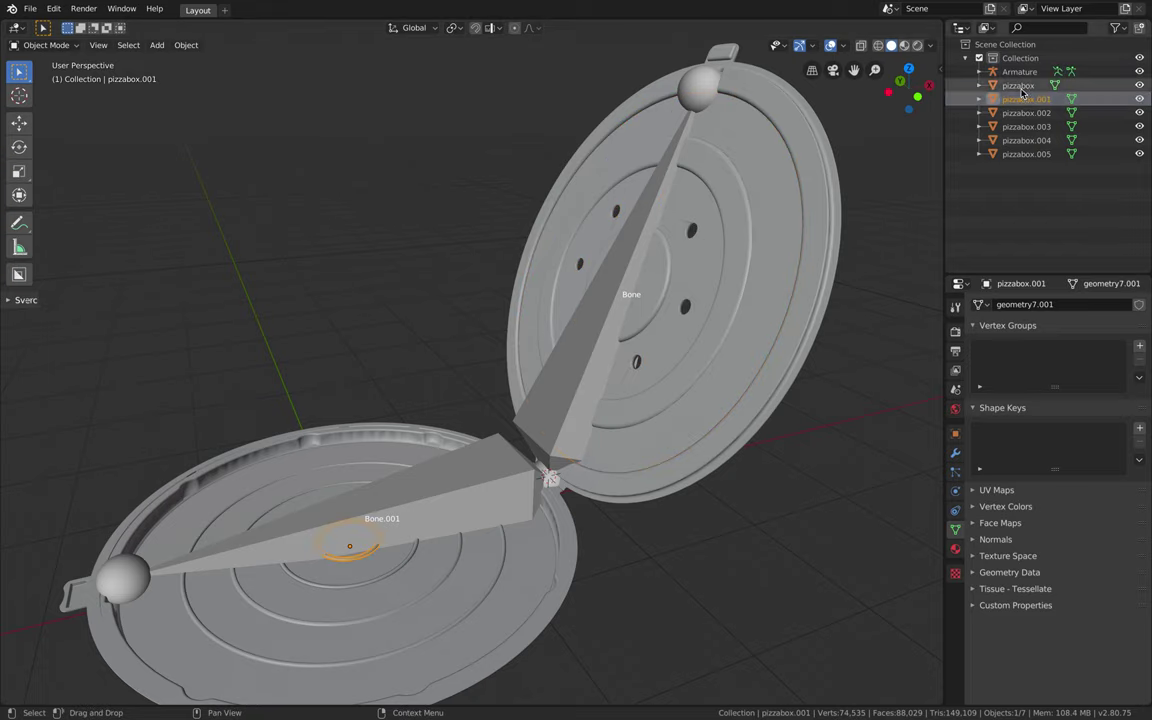
click(1021, 88)
ctrl+click(1024, 99)
ctrl+click(1025, 113)
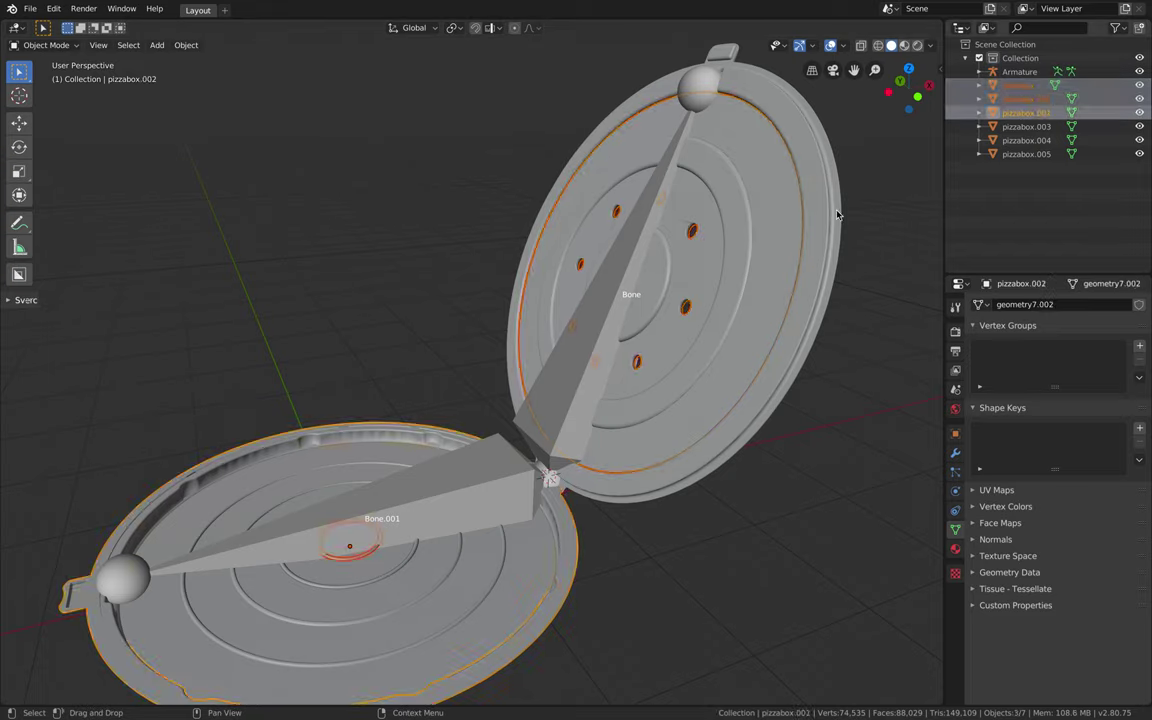
click(1025, 127)
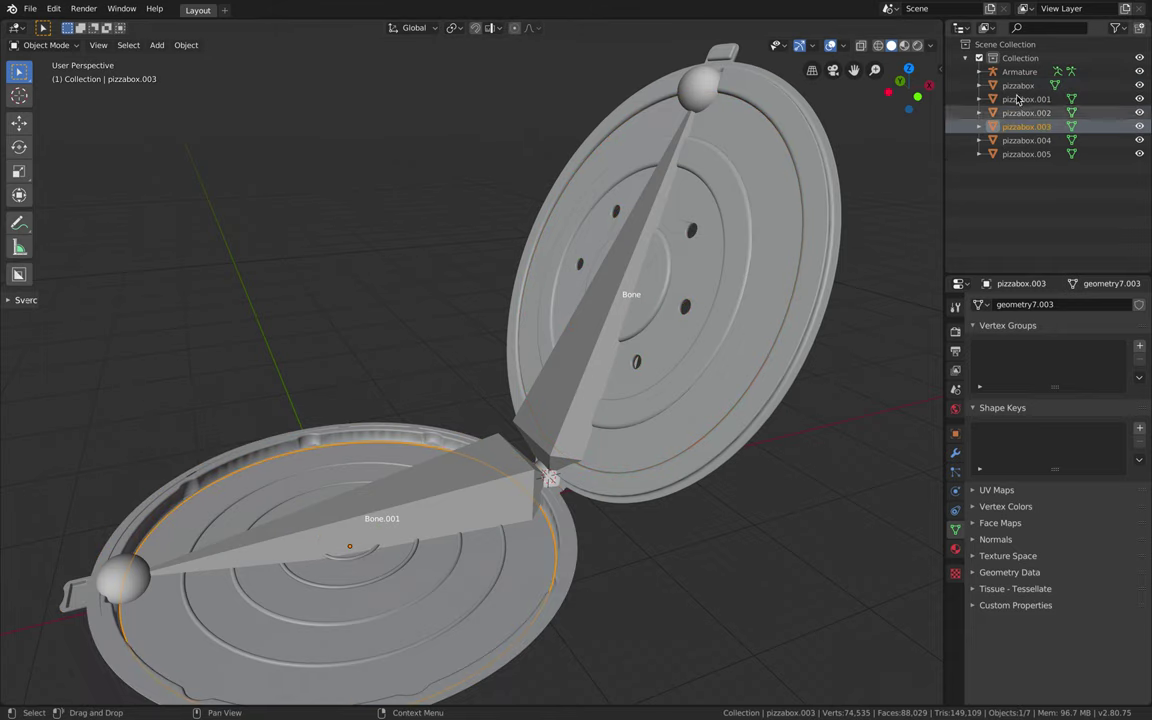
click(1020, 87)
ctrl+click(1024, 99)
ctrl+click(1025, 113)
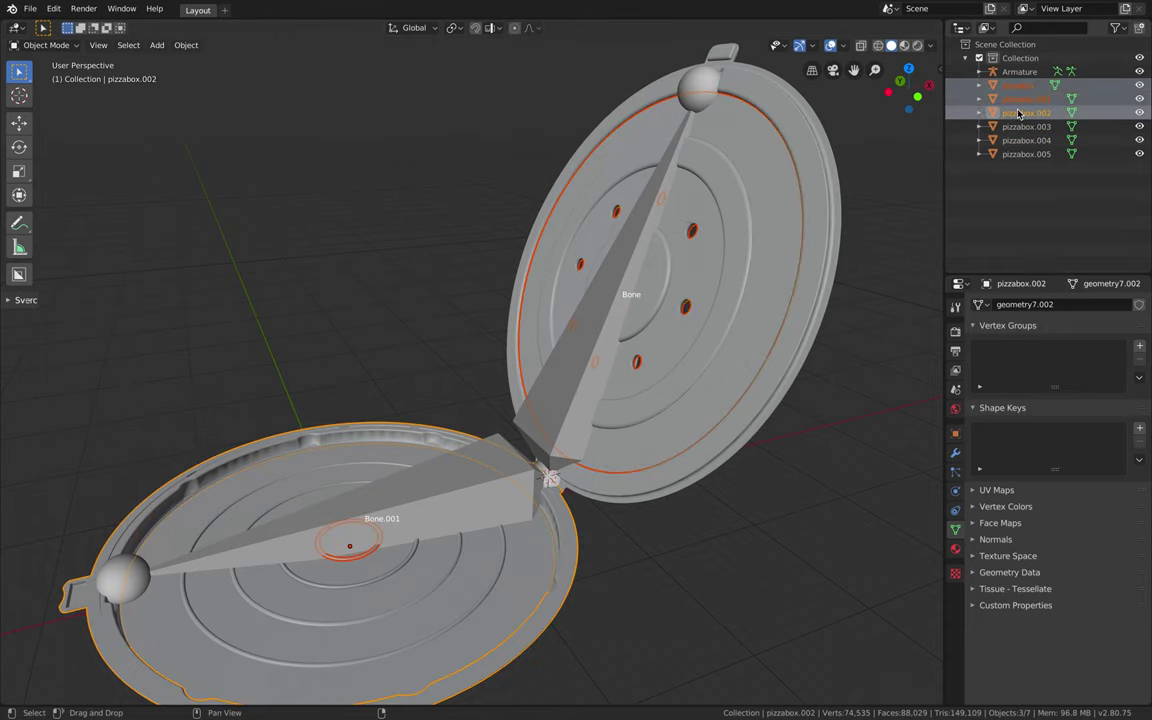
click(697, 302)
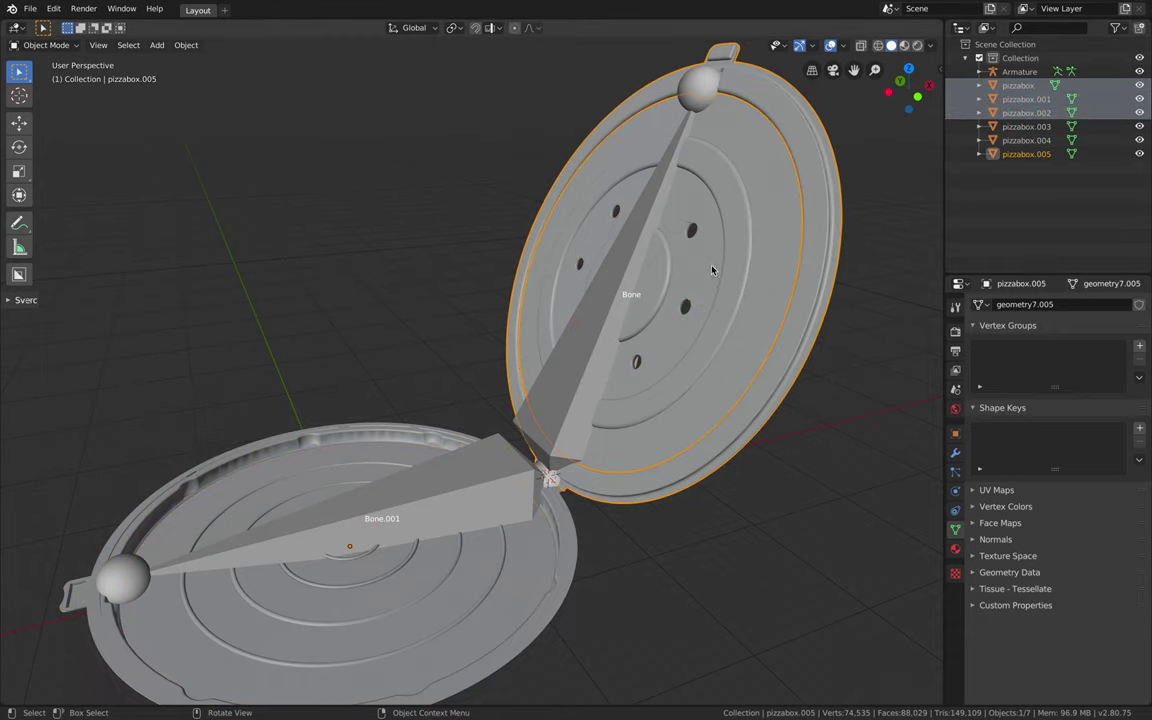
Step: Hide the armature, select the lid's two pieces, and join them into a single object
key(alt+a)
click(1139, 71)
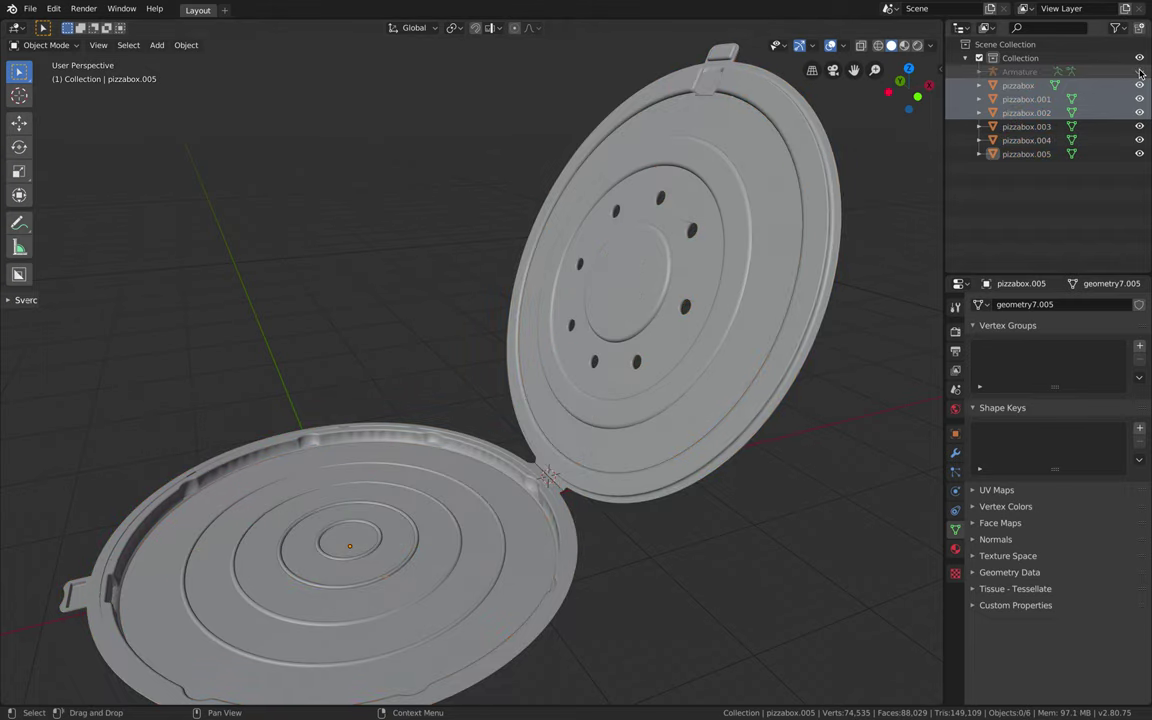
drag(533, 89, 828, 408)
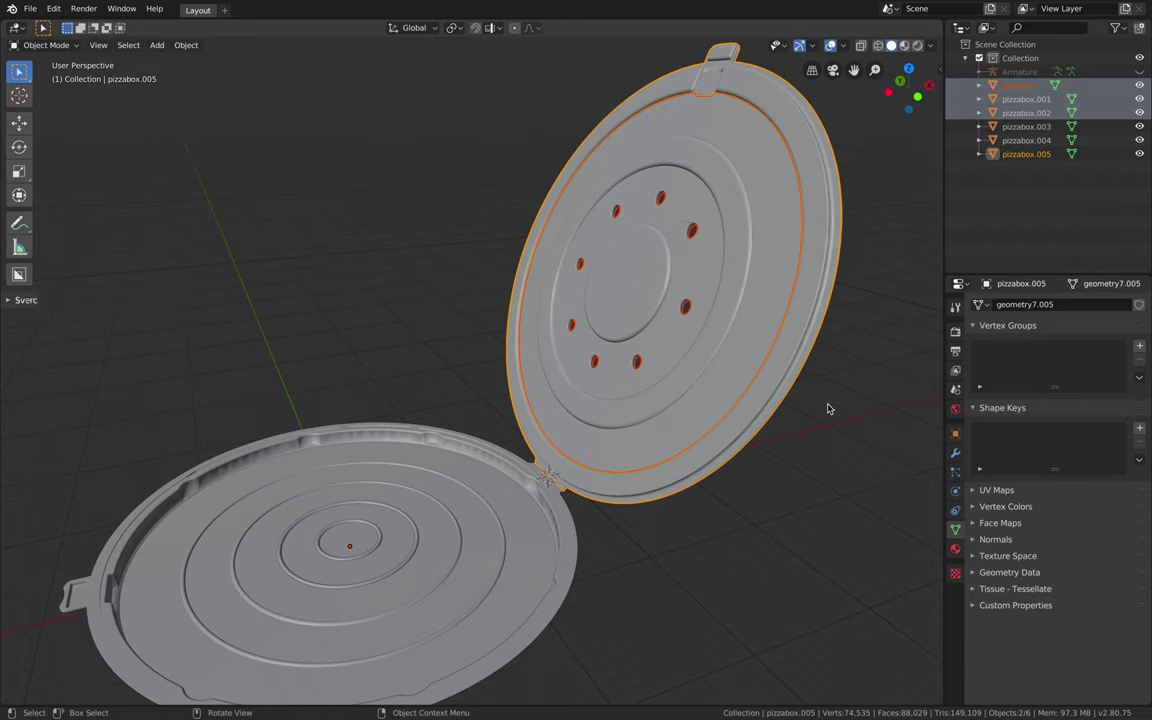
key(Delete)
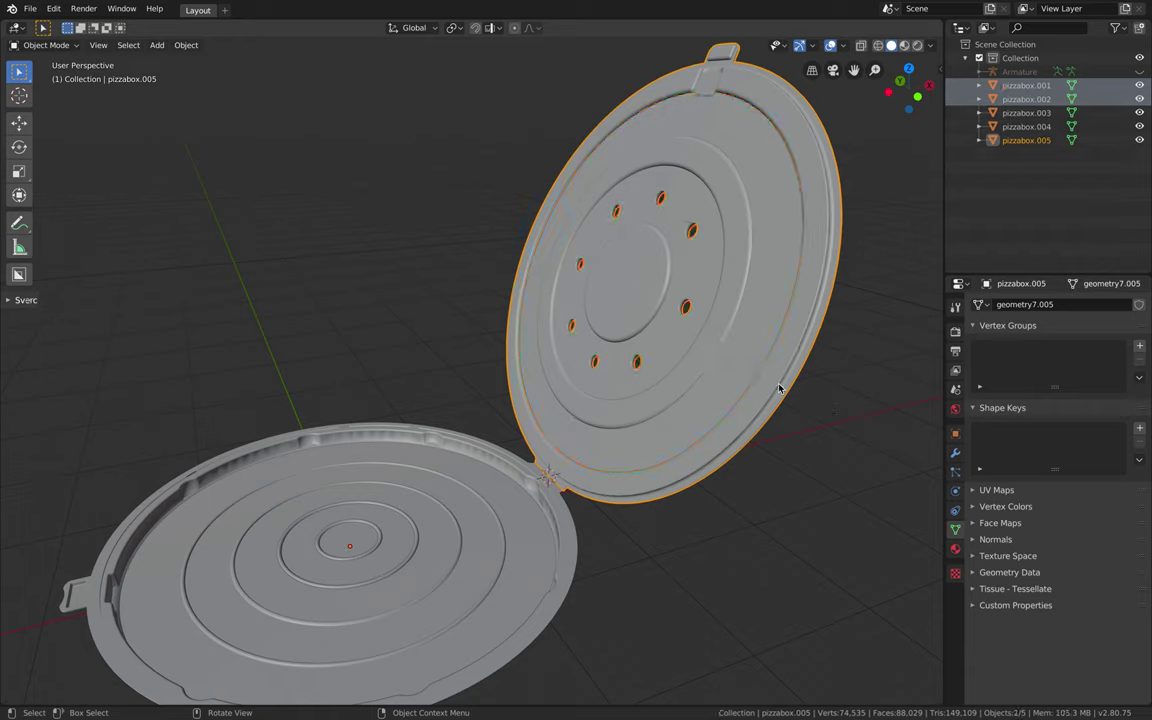
Step: Select the four base pieces without the lid and join them into pizzabox.003
click(228, 376)
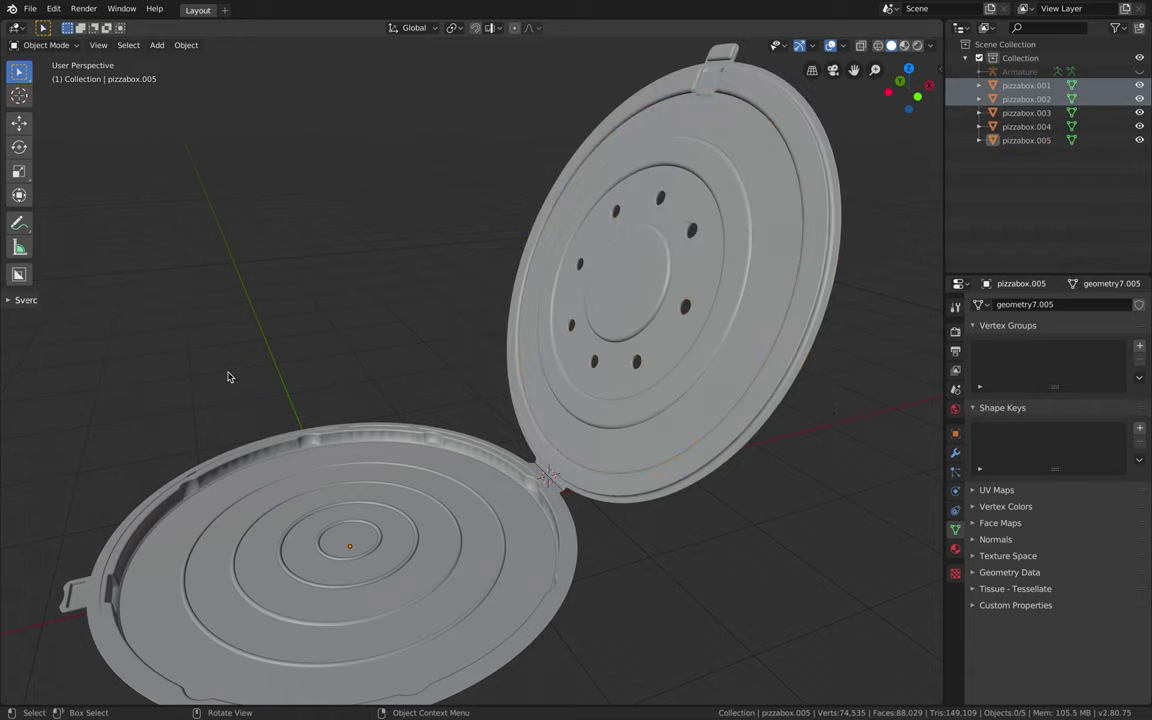
drag(206, 381, 457, 609)
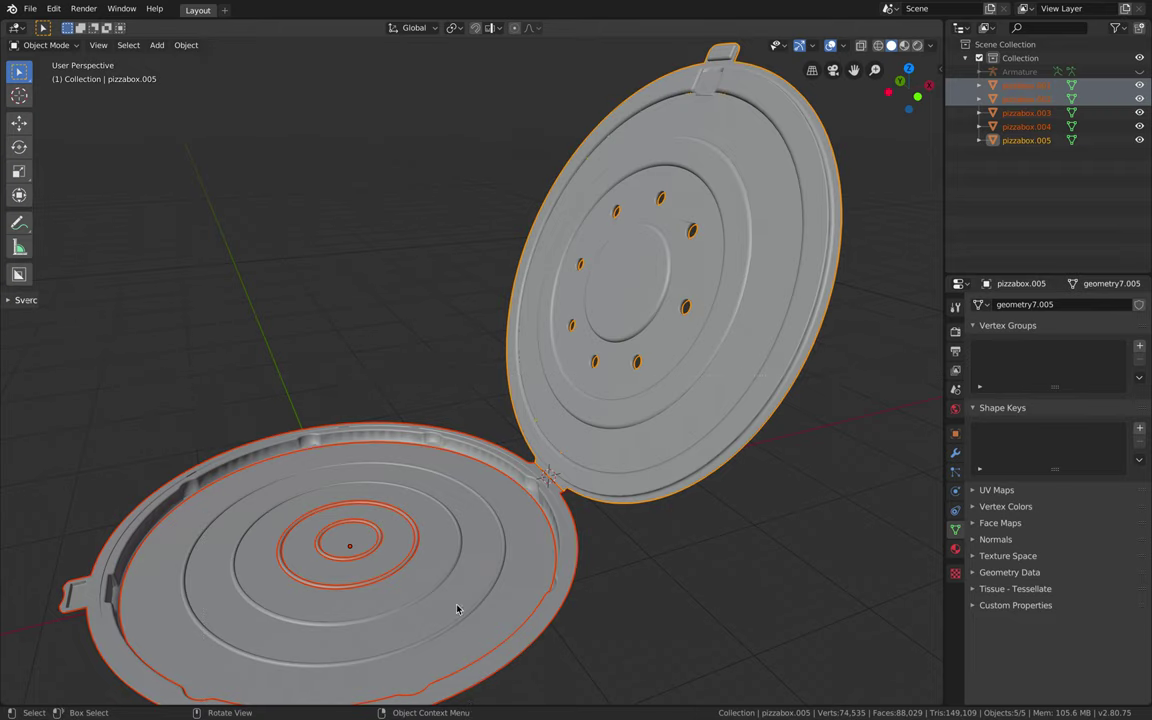
ctrl+click(586, 445)
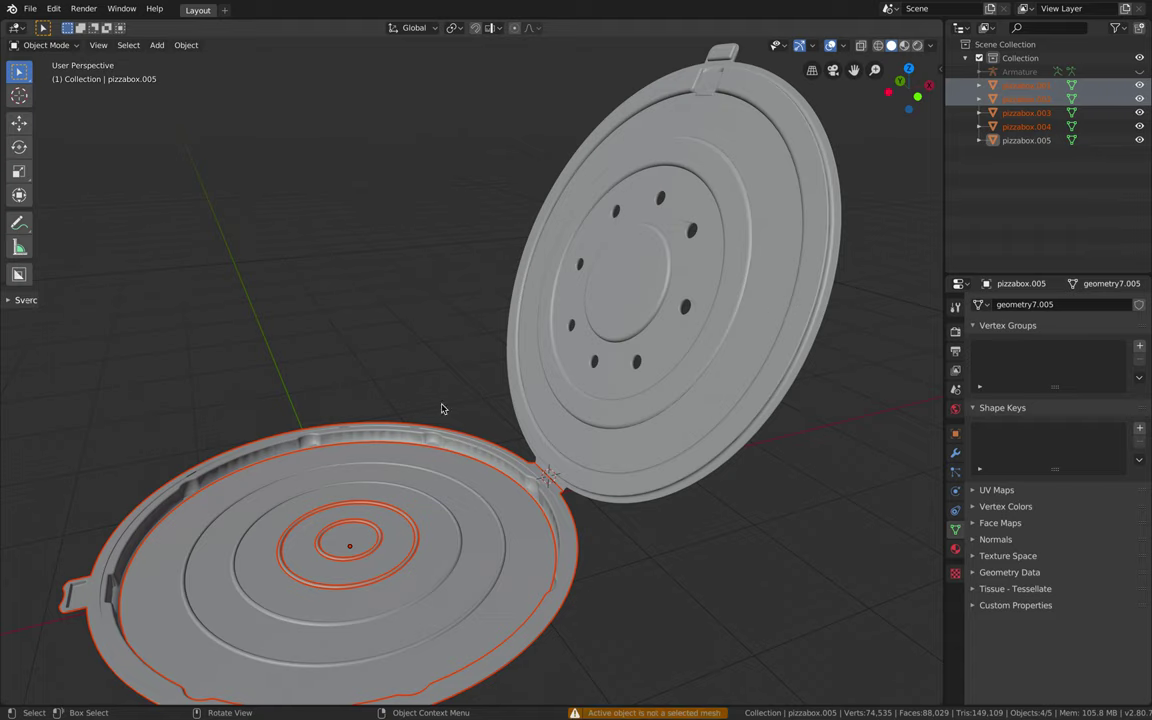
shift+click(430, 466)
key(ctrl+j)
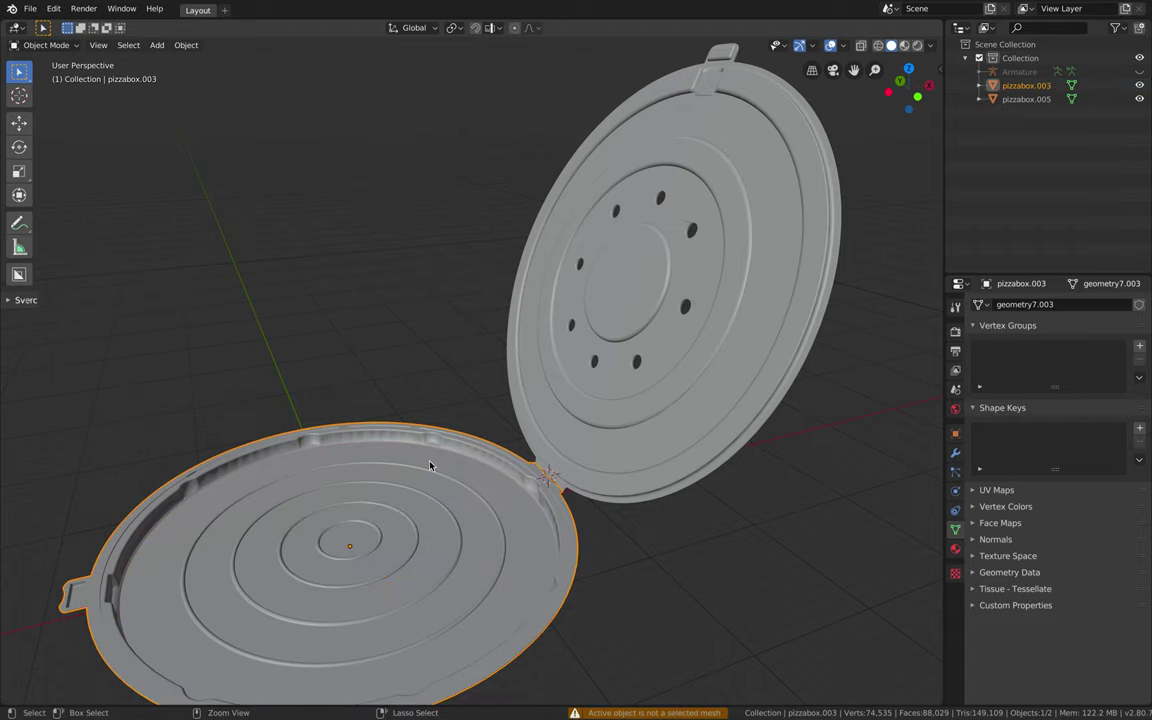
Step: Rename the joined lid object pizzabox.005 as pizzaboxLidTop
click(1031, 100)
click(1026, 86)
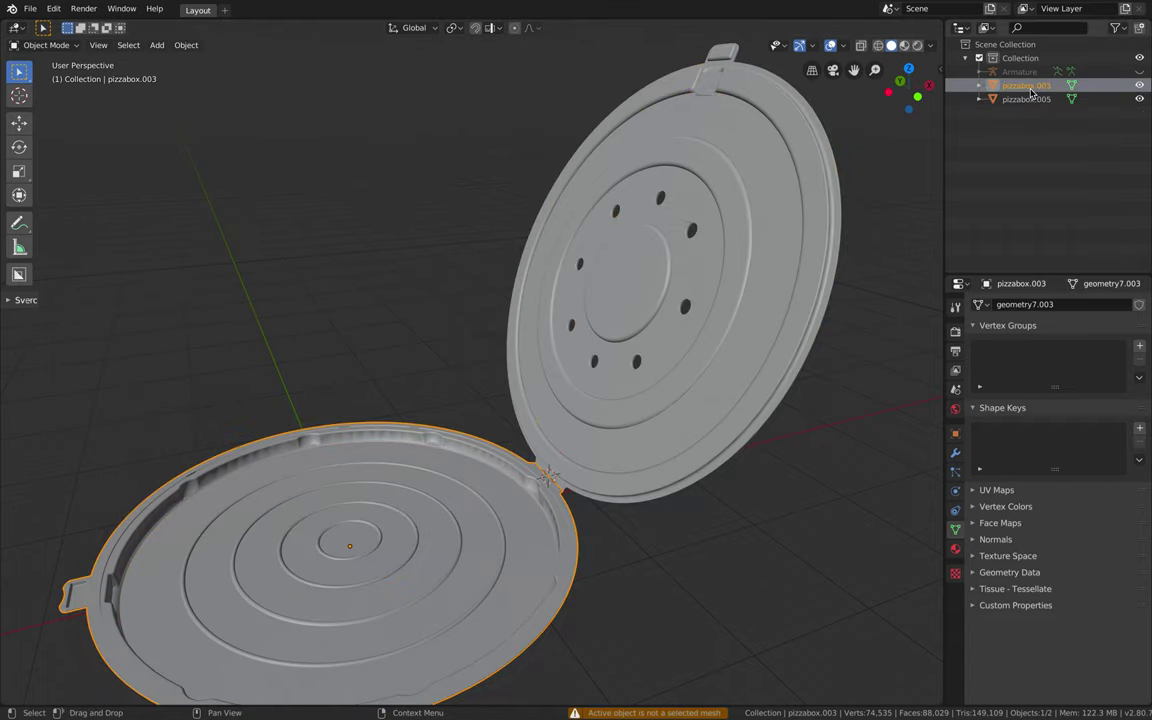
click(1022, 100)
double_click(1020, 100)
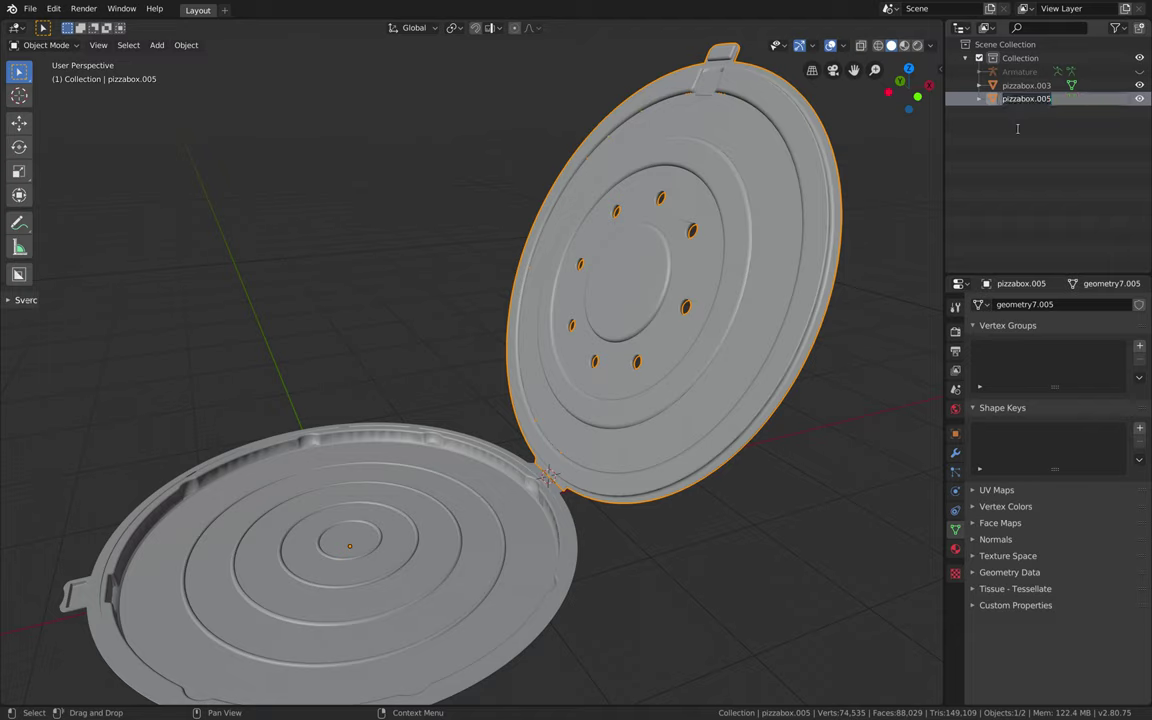
text(pizzaboxLidTop)
key(Return)
Step: Rename the base object pizzabox.003 as pizzboxLidBottom and save the file
click(1022, 85)
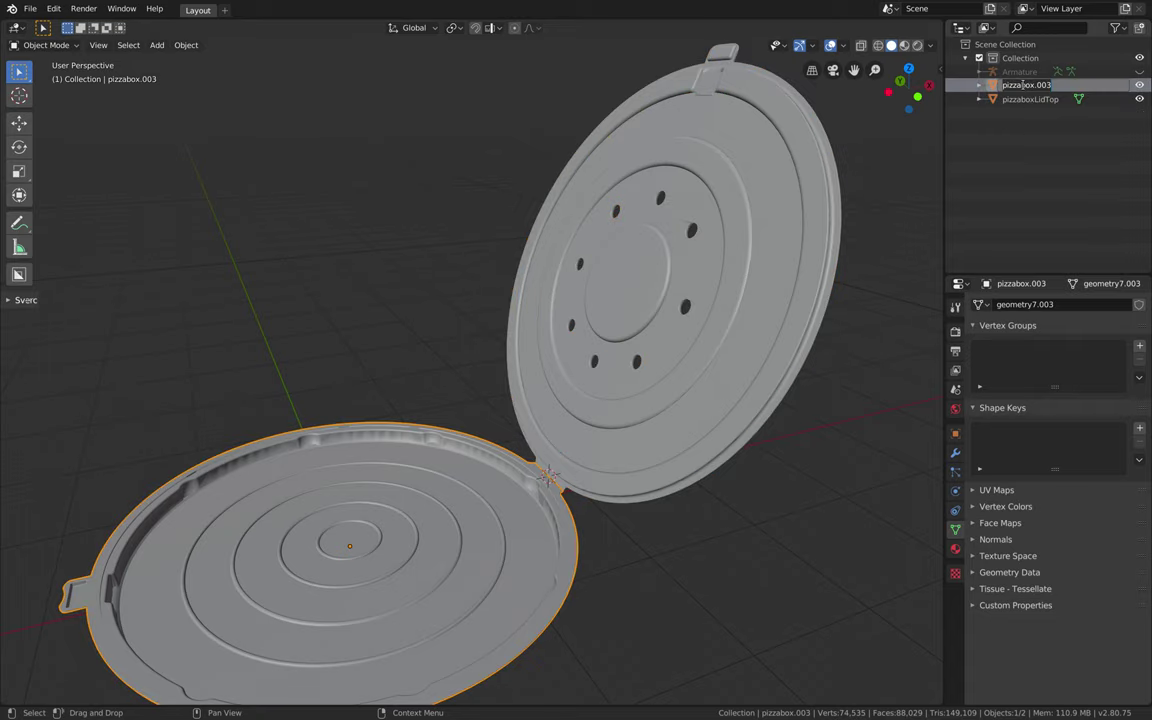
text(pizzaboxLidBottom)
key(Return)
key(ctrl+s)
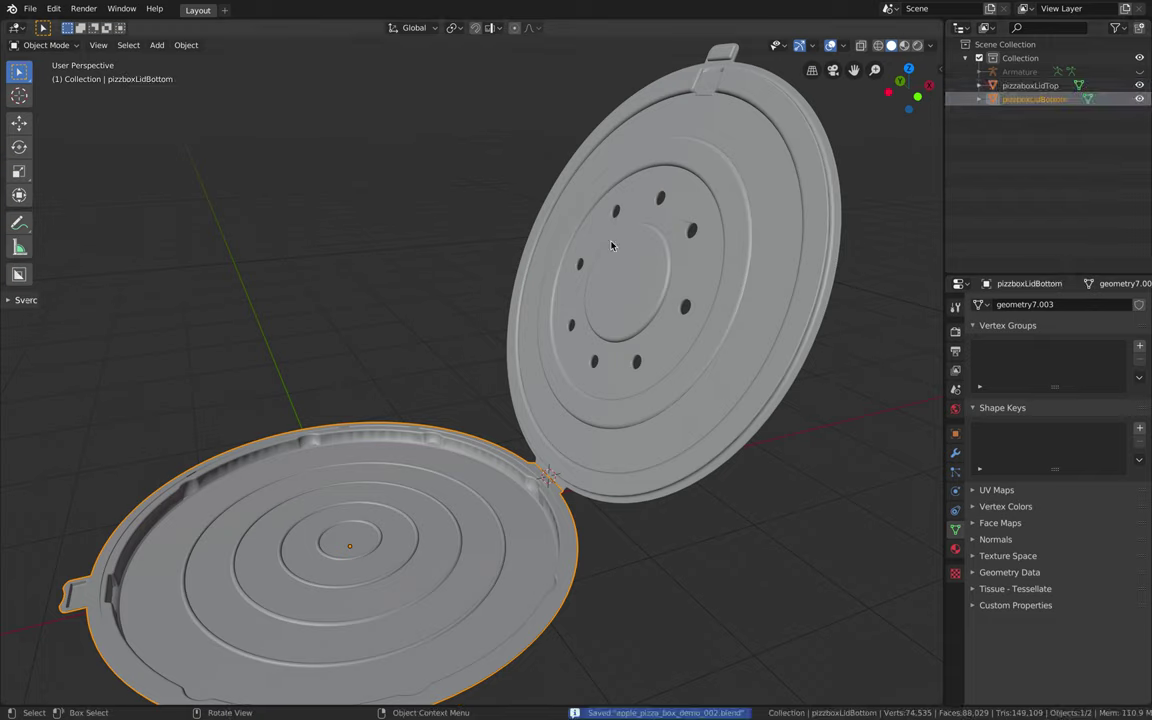
Step: Parent pizzaboxLidTop to the unhidden armature with automatic weights and delete its Bone.001 vertex group
click(1139, 71)
click(748, 235)
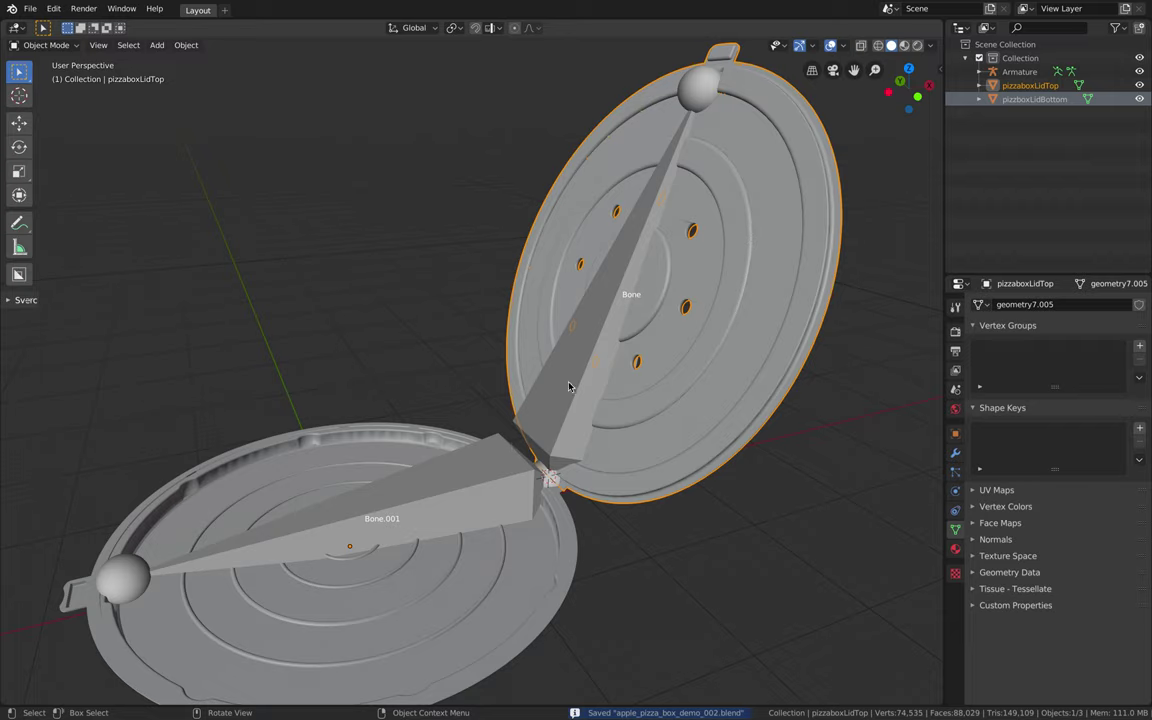
middle_drag(530, 402, 512, 424)
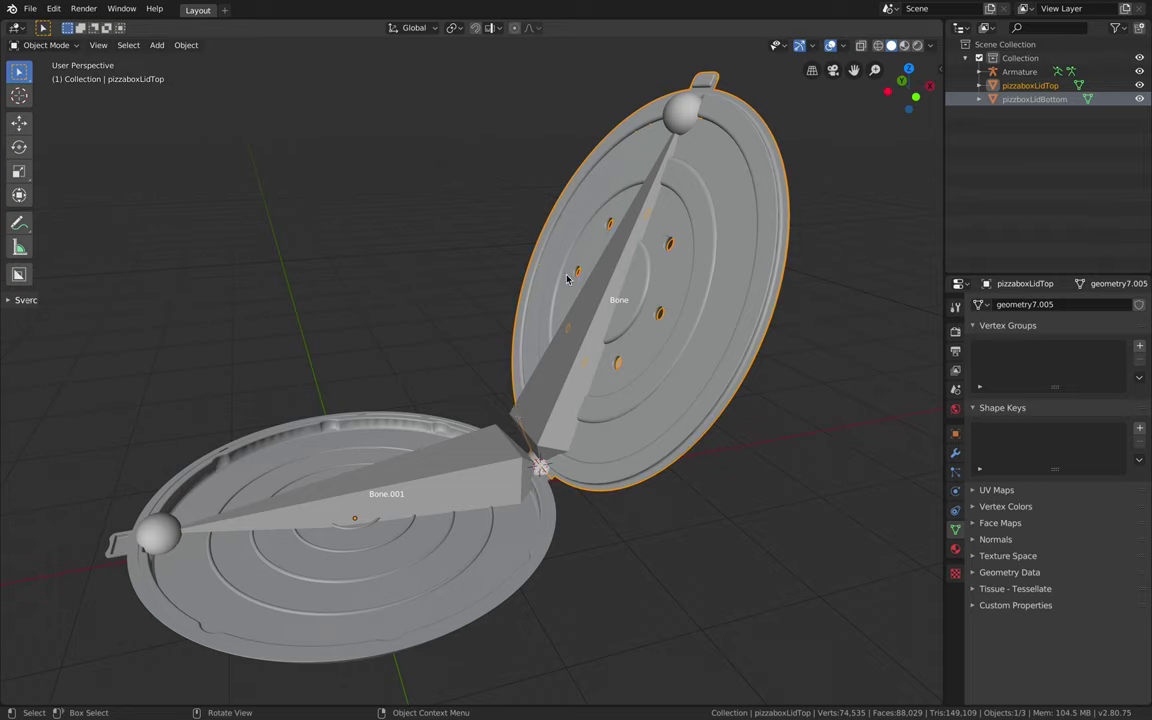
shift+click(498, 432)
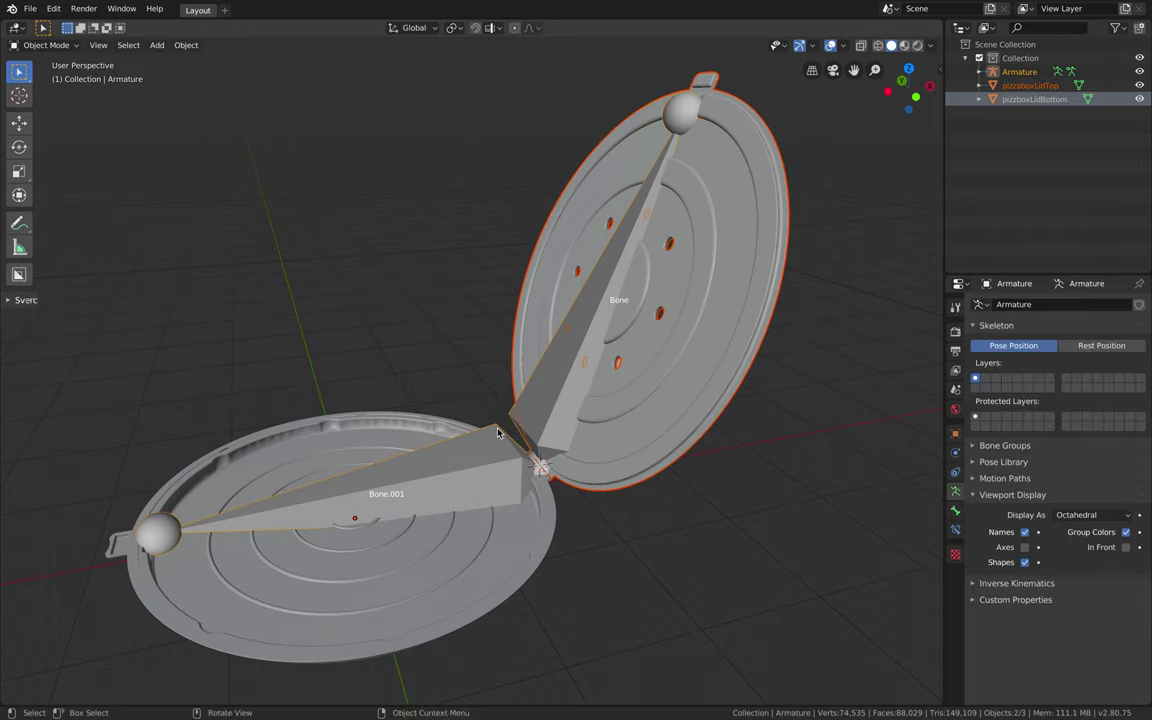
key(super+p)
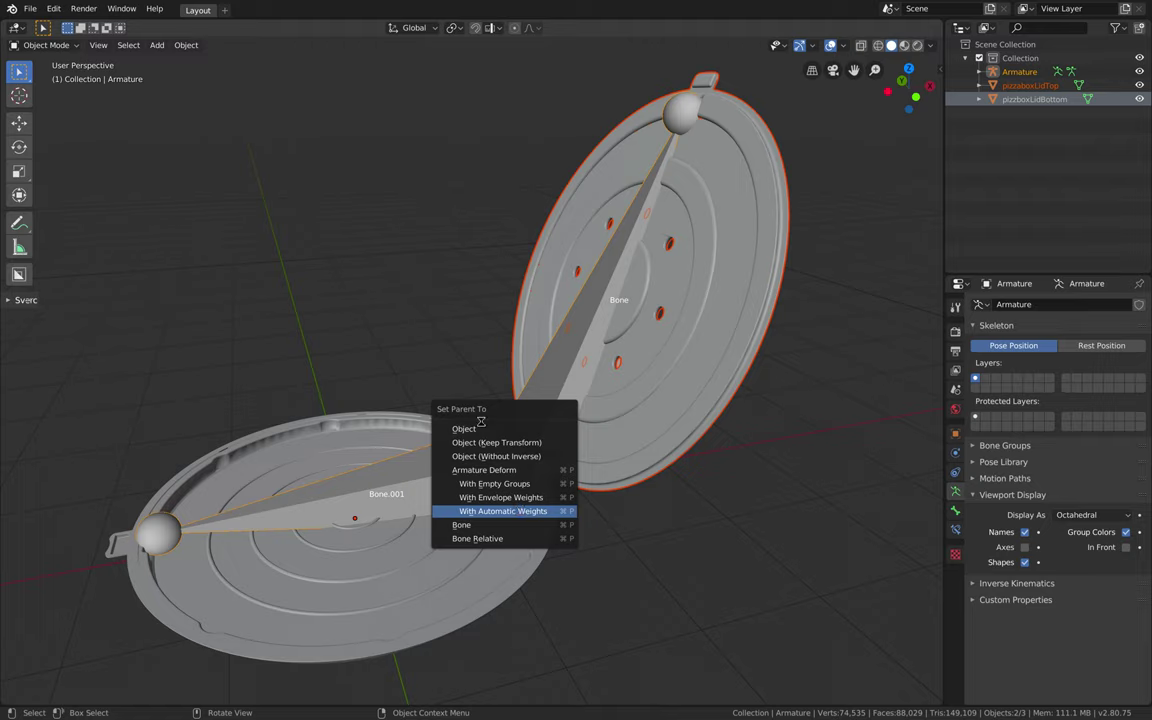
click(481, 323)
click(553, 314)
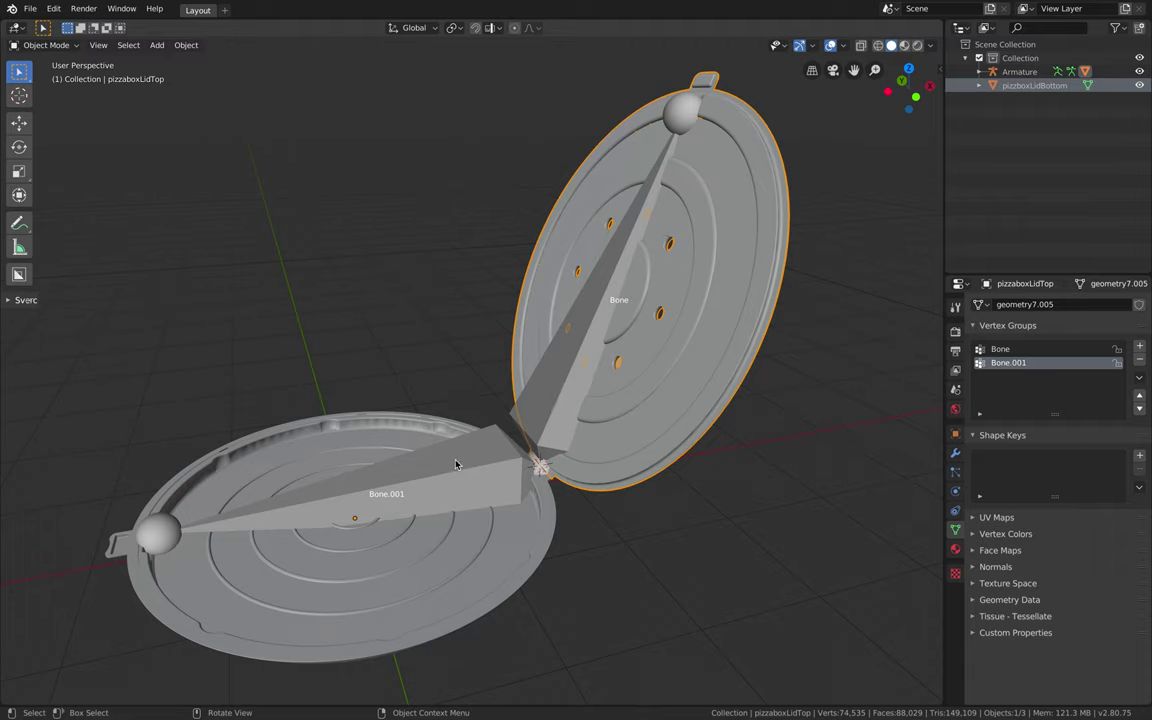
click(1141, 363)
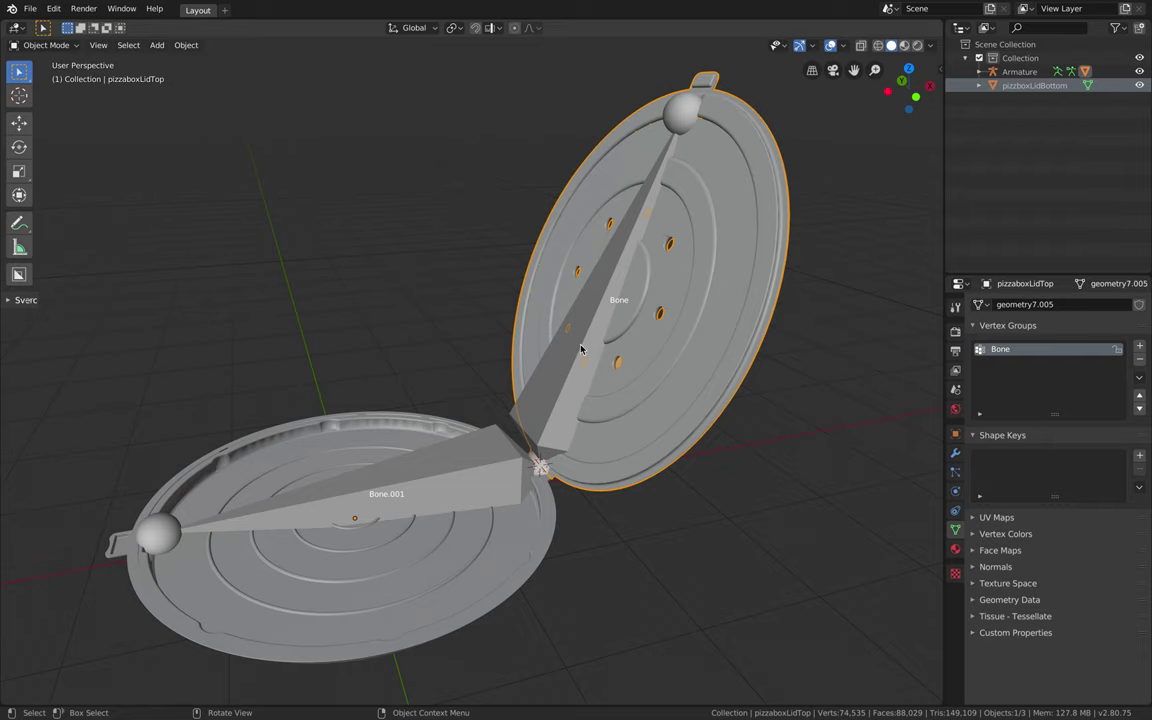
Step: Parent the box's base, pizzboxLidBottom, to the armature using Armature Deform With Automatic Weights
click(475, 456)
shift+click(463, 472)
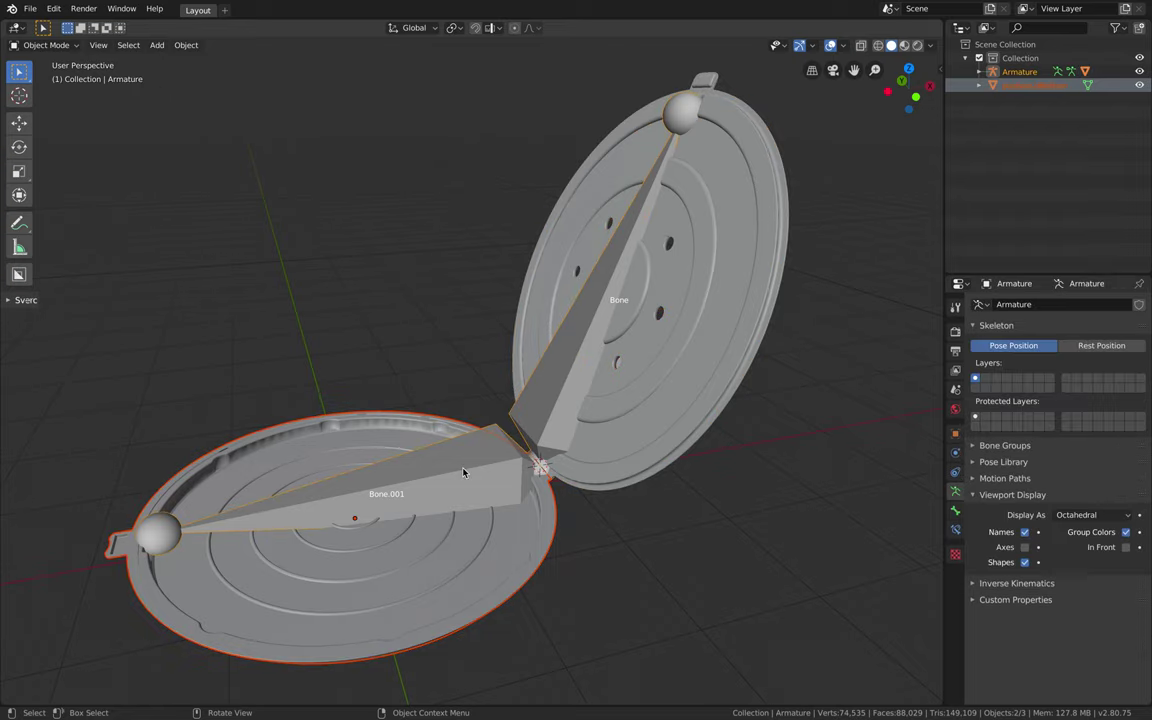
key(super+p)
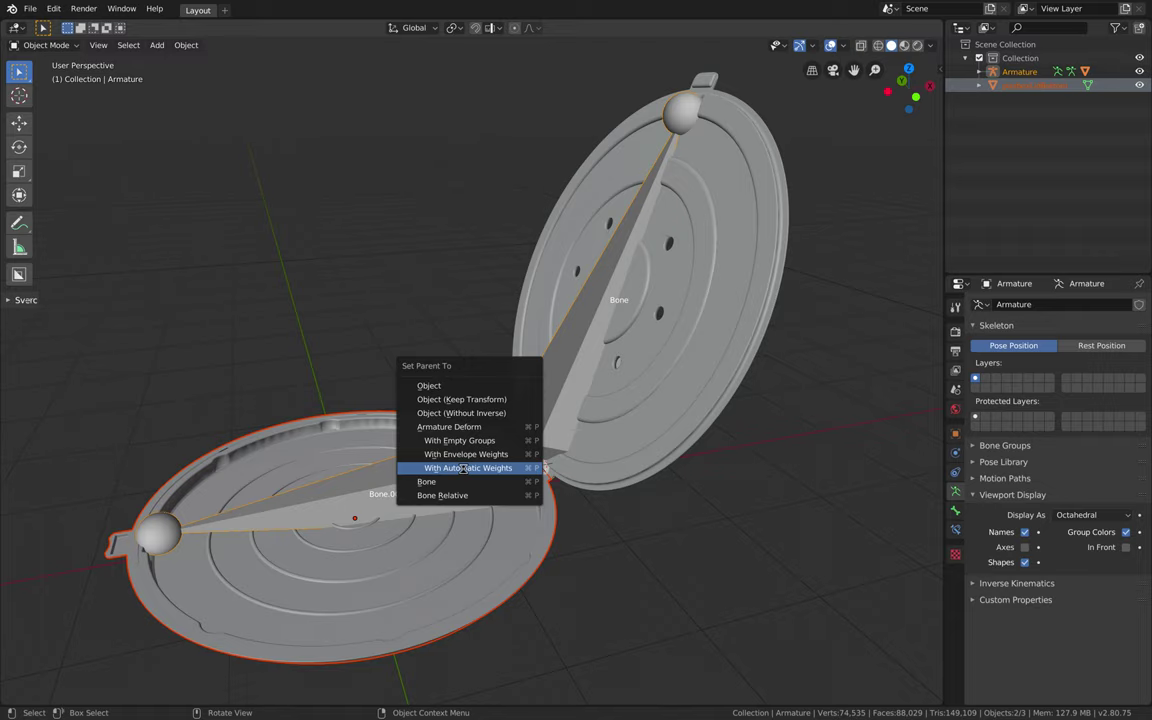
click(463, 468)
click(465, 386)
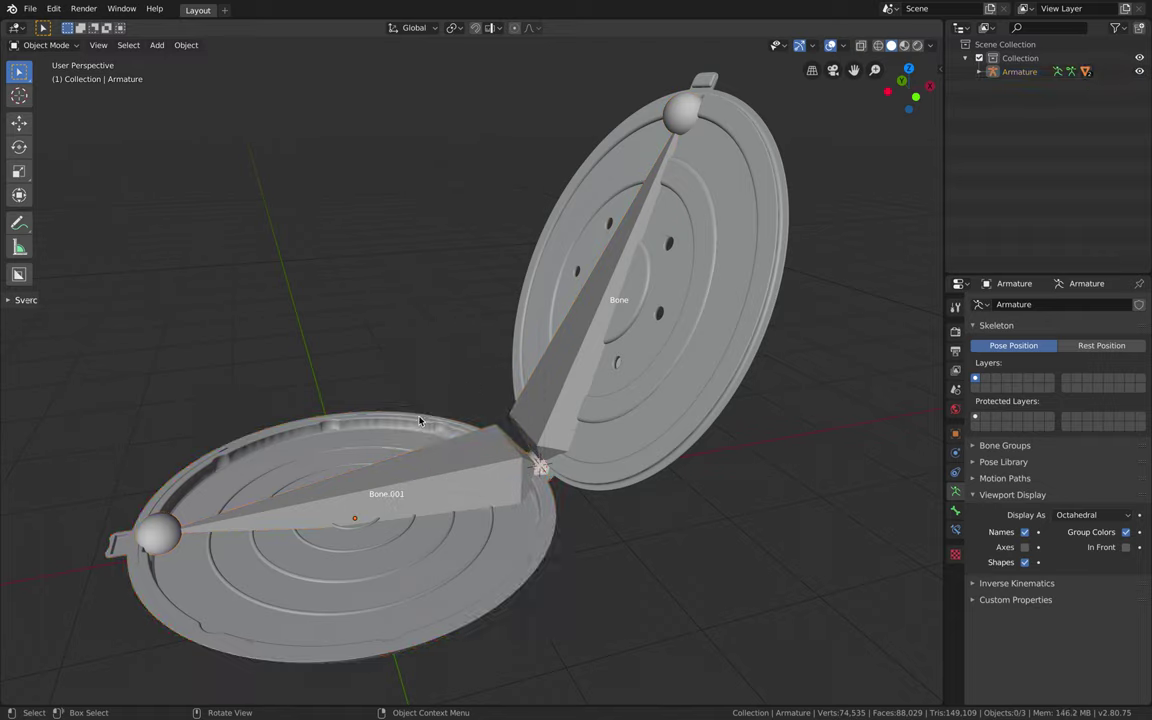
Step: Delete the Bone vertex group from pizzboxLidBottom, keeping only Bone.001, and save the file
click(419, 421)
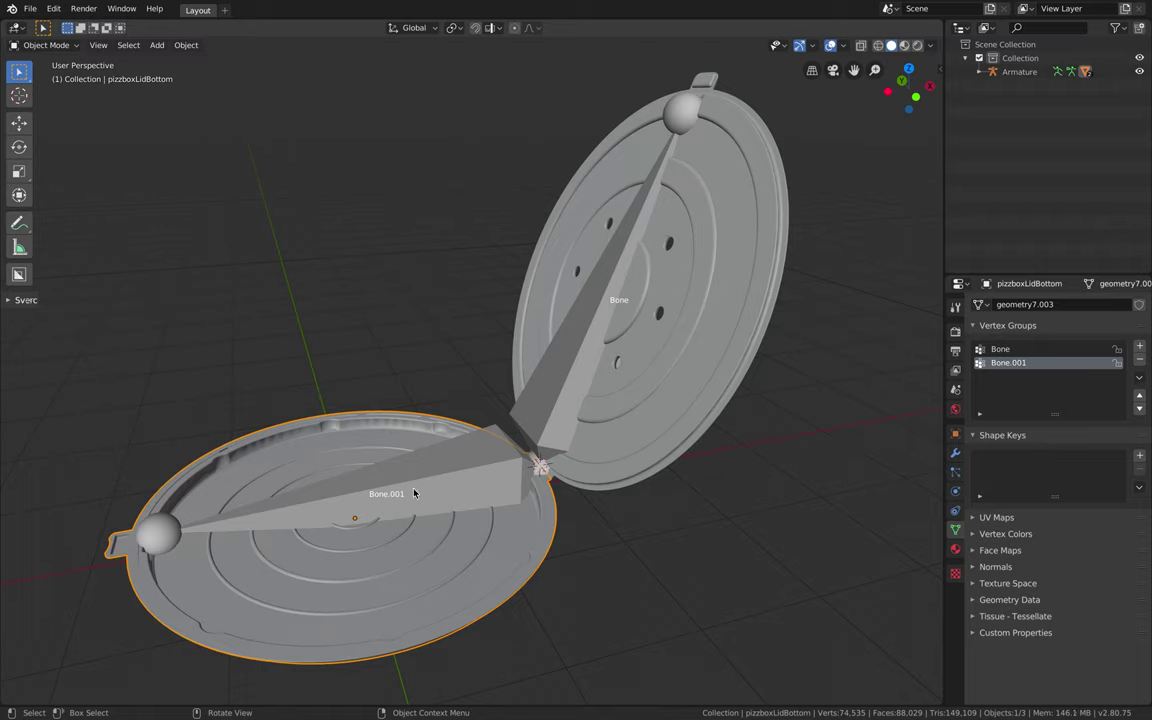
click(1068, 349)
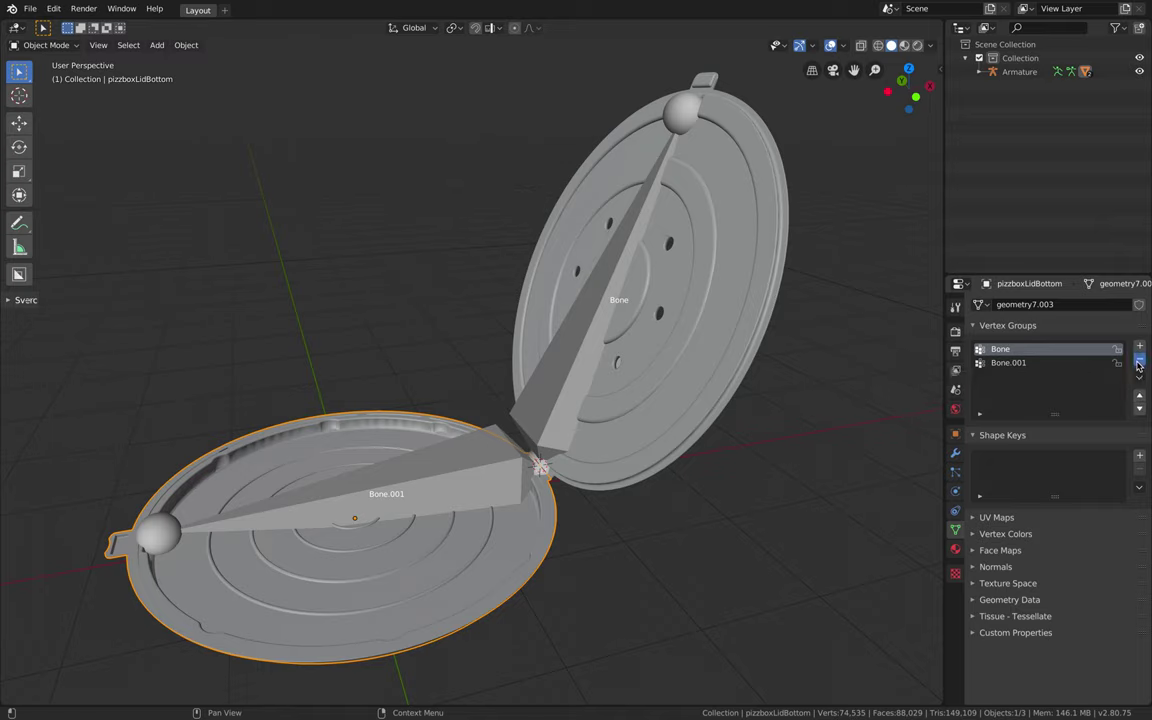
click(1139, 361)
key(ctrl+s)
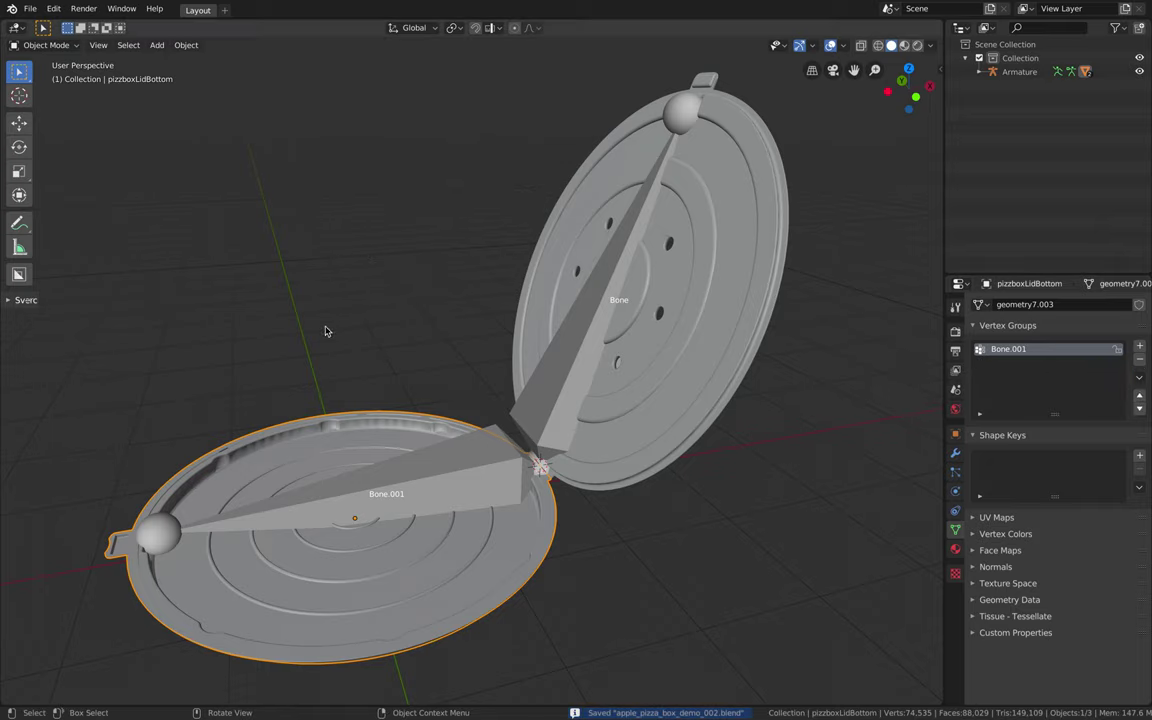
Step: Select the armature, then split a strip off beneath the 3D viewport and make it a Timeline editor
click(493, 478)
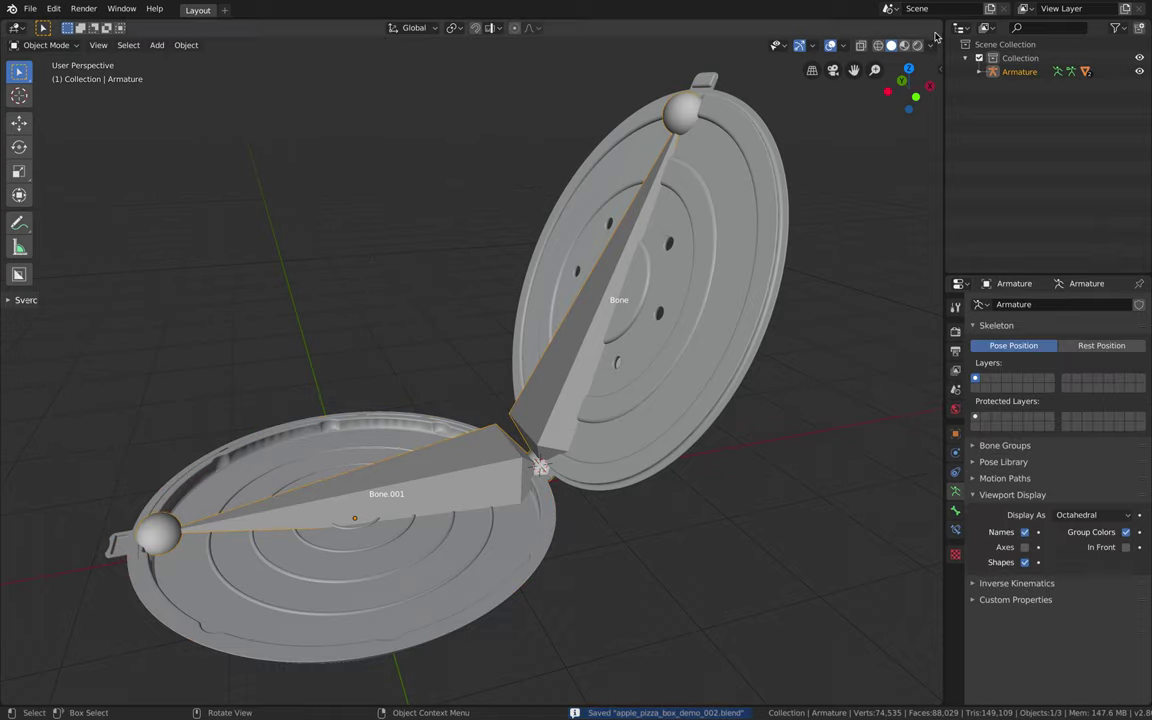
drag(939, 21, 889, 612)
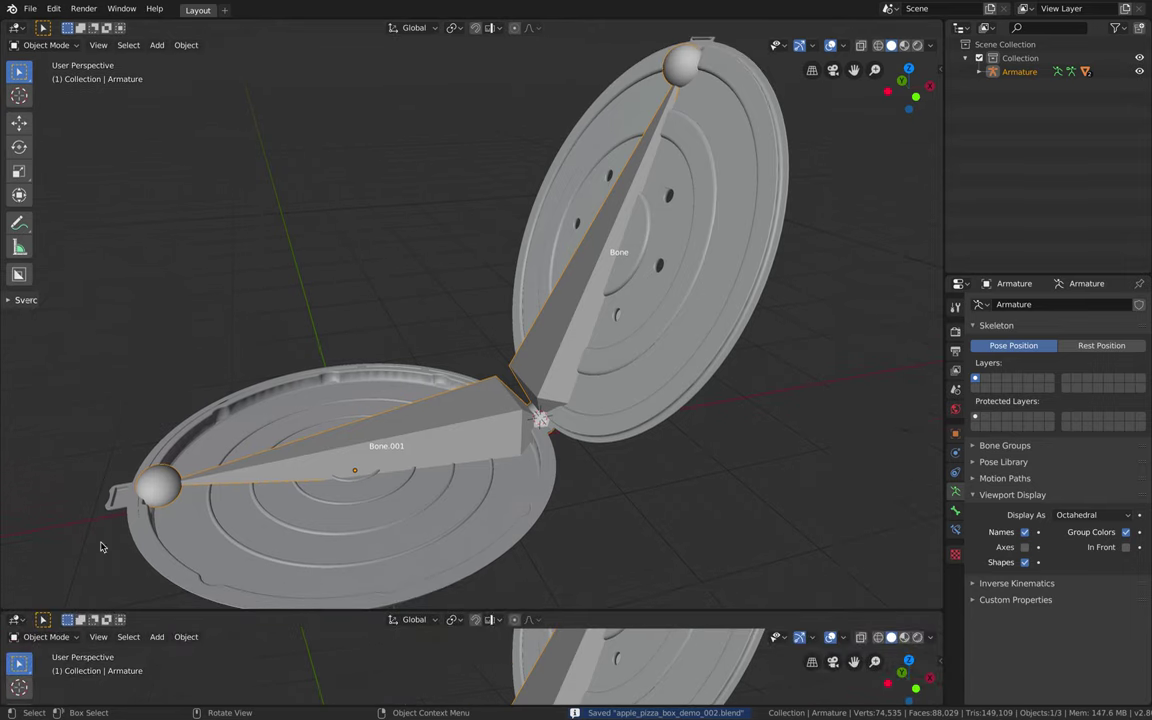
click(15, 619)
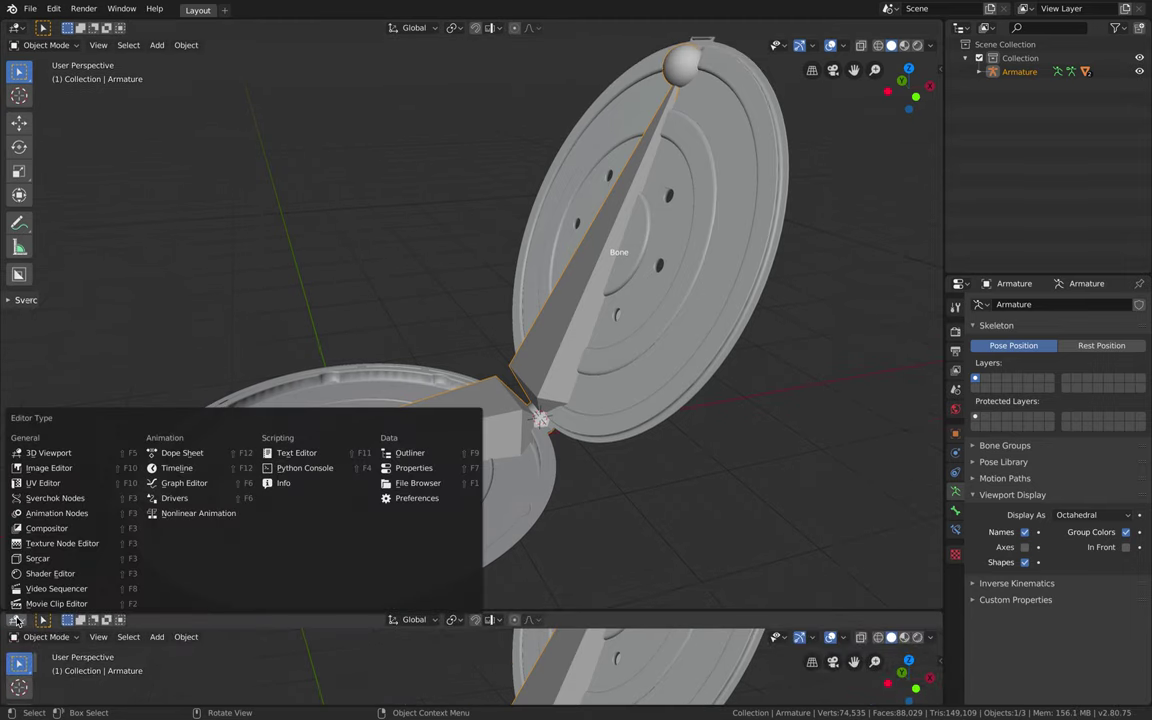
click(177, 469)
scroll(525, 333, down, 1)
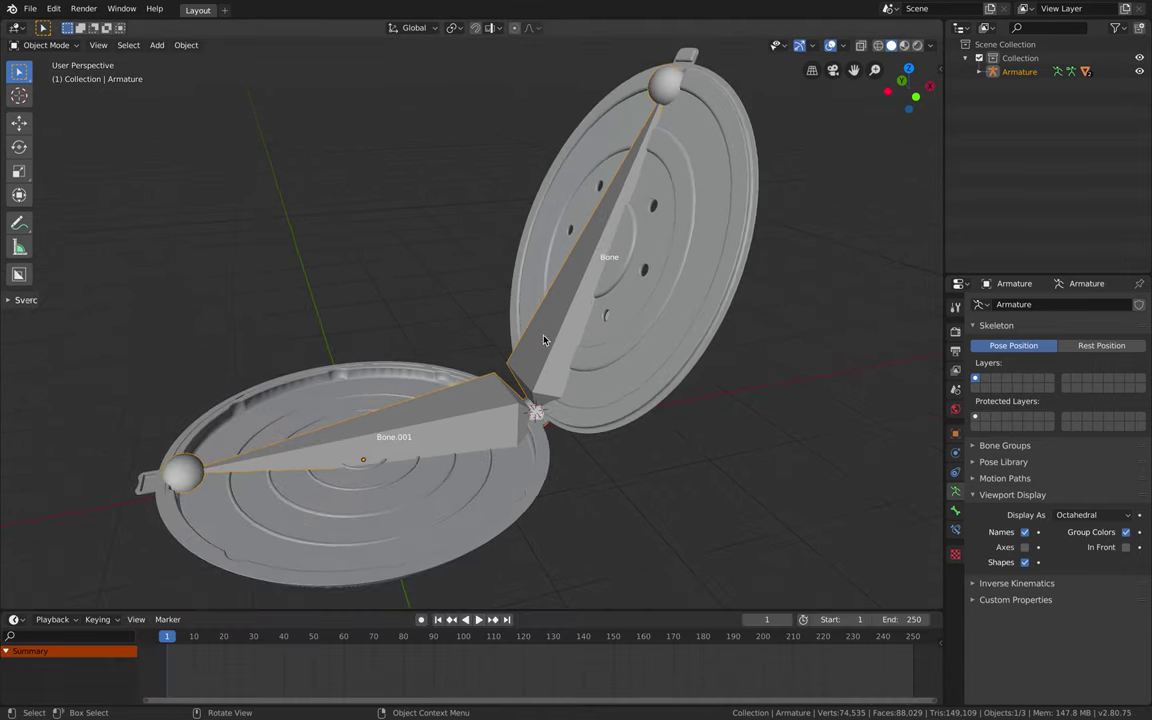
Step: Switch the armature to Pose Mode and select the lid's bone
middle_drag(543, 340, 543, 340)
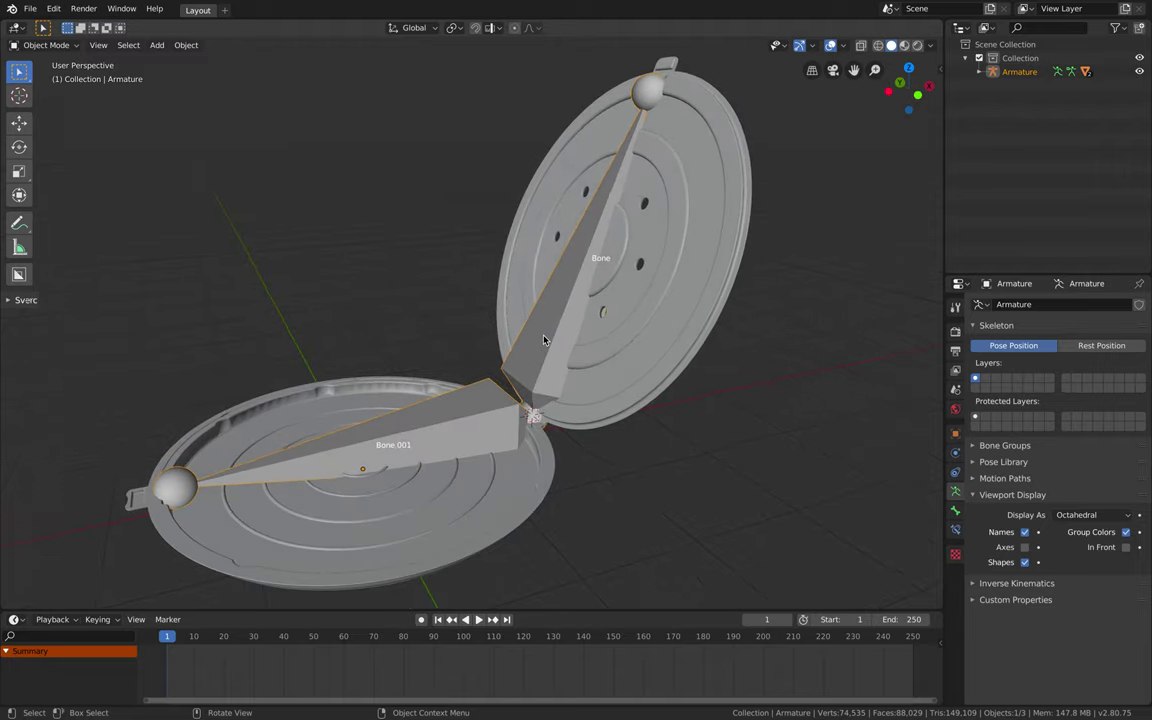
click(66, 48)
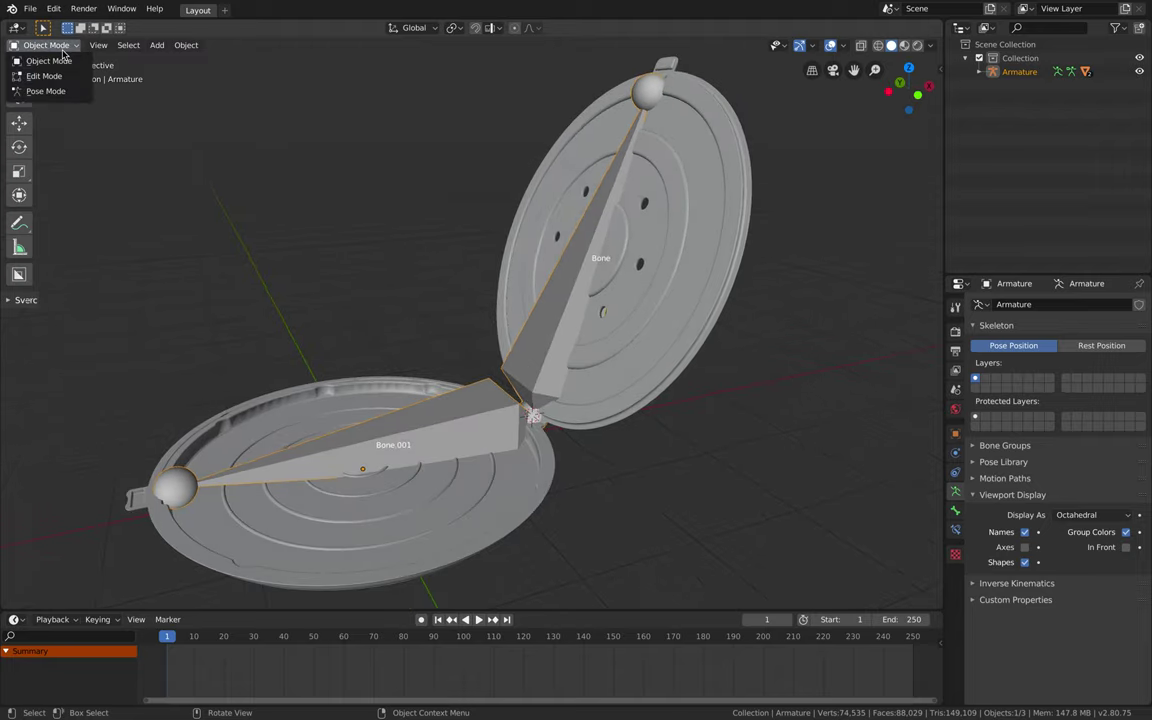
click(42, 87)
click(557, 293)
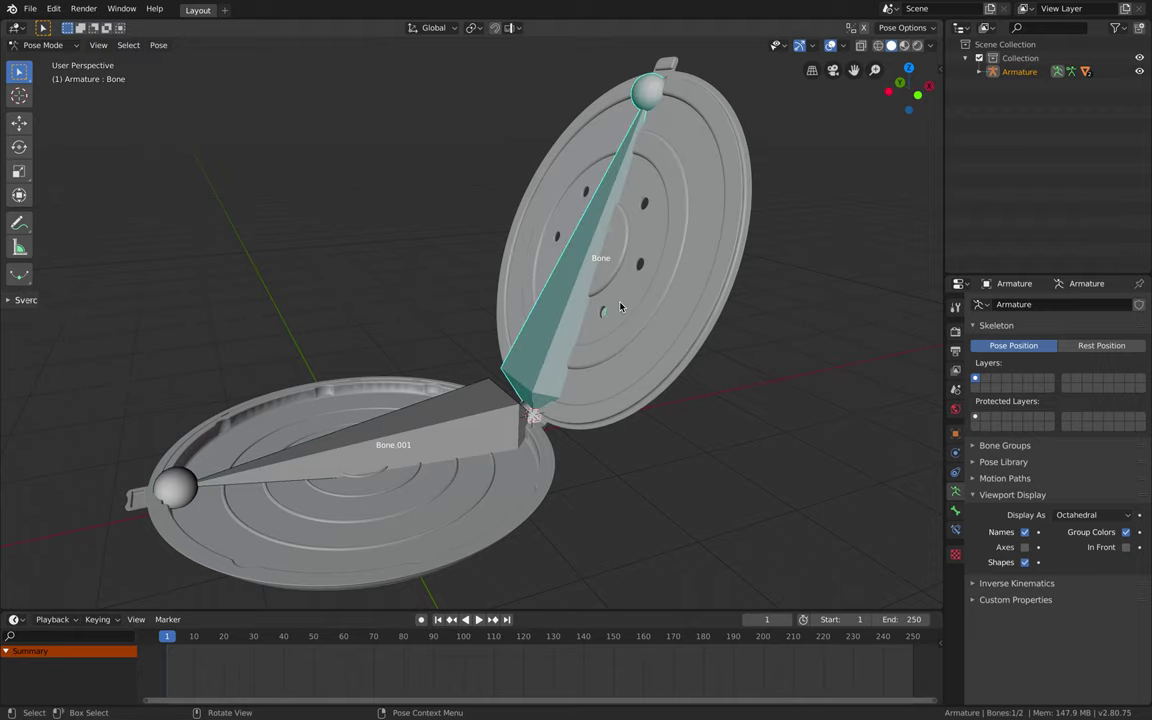
middle_drag(635, 333, 631, 346)
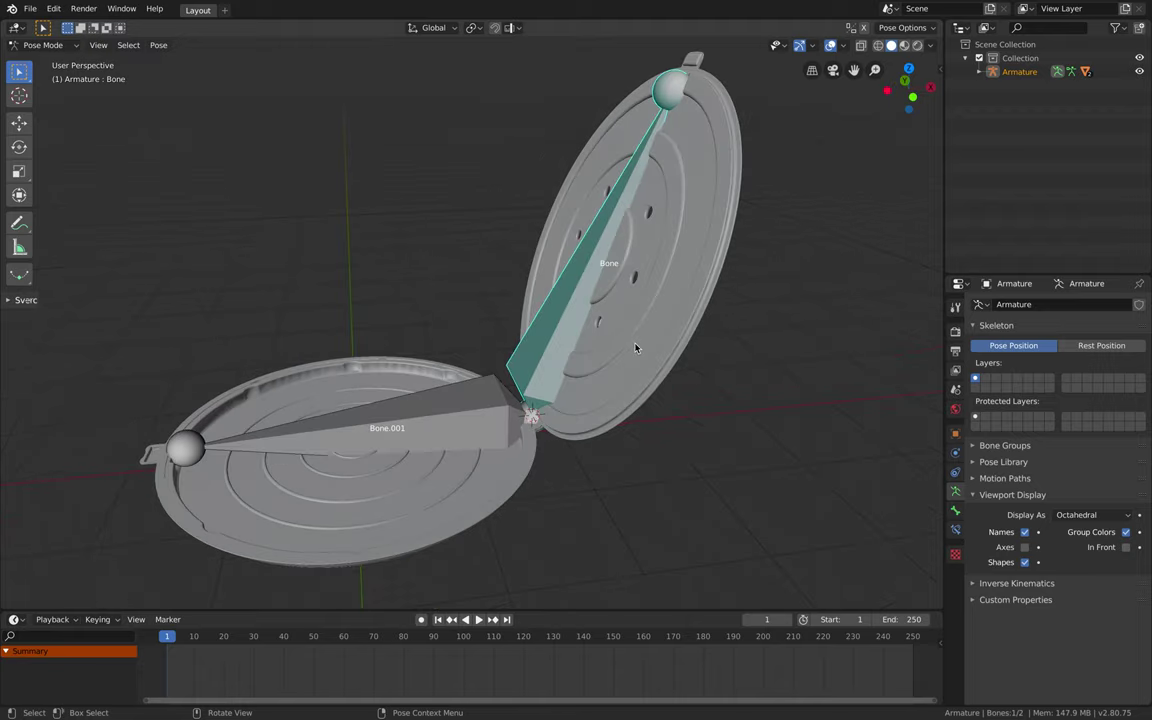
key(r)
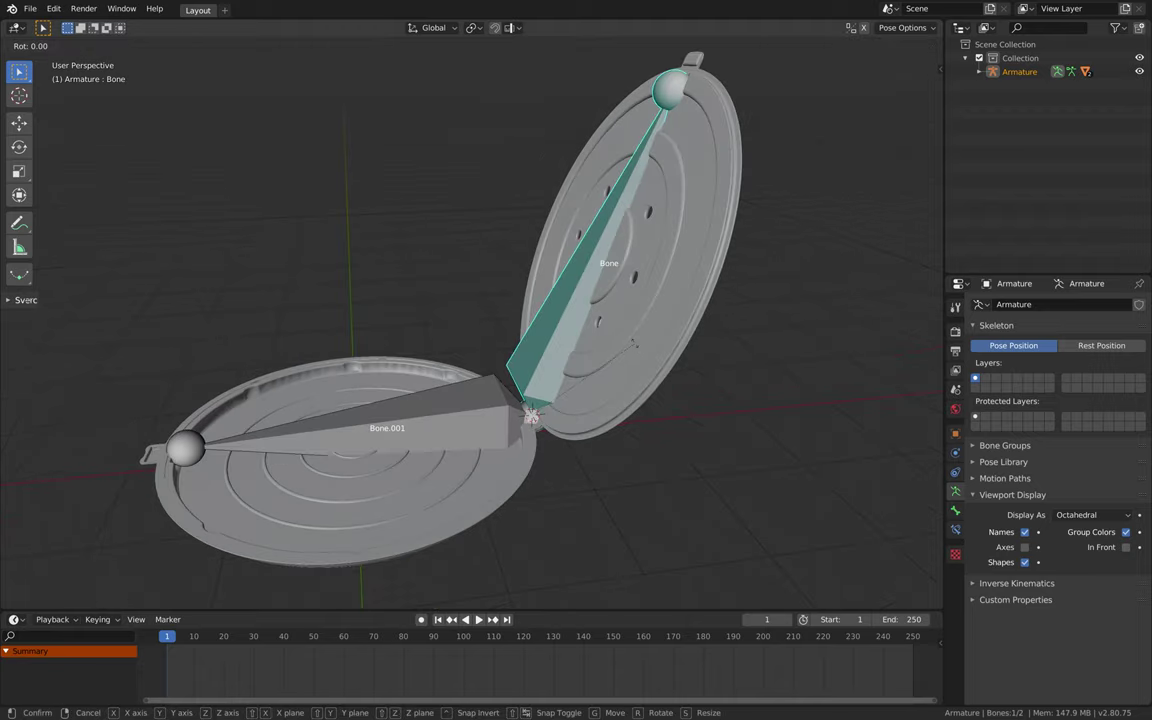
key(x)
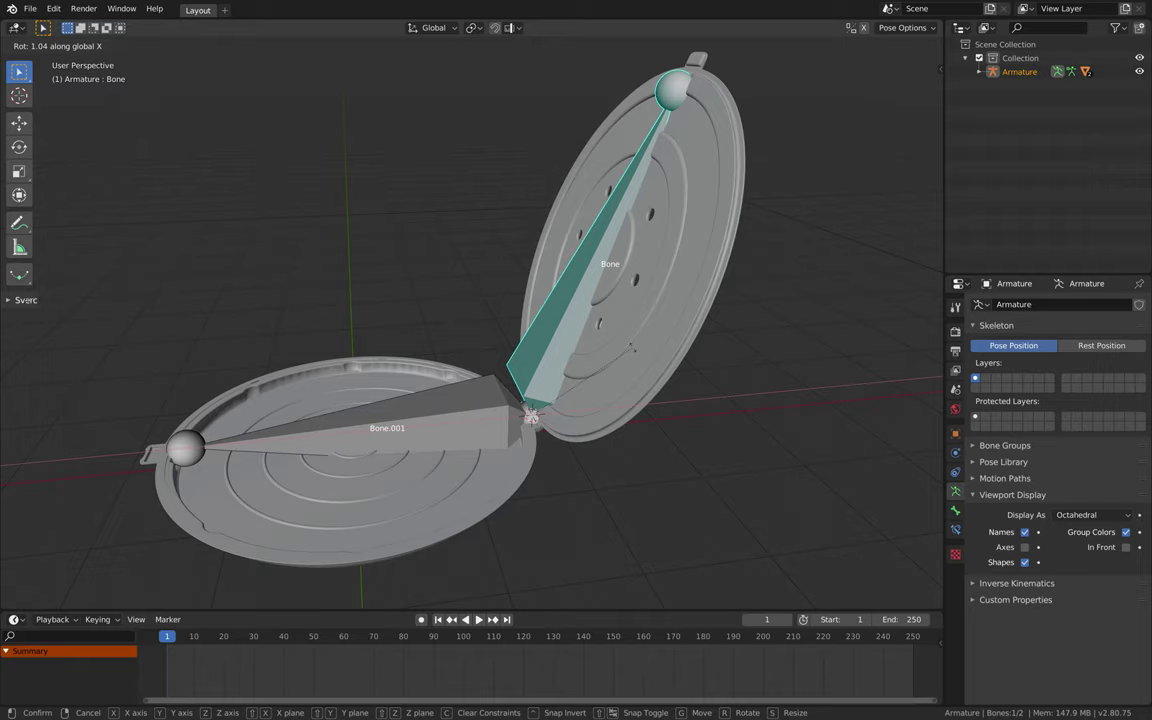
key(y)
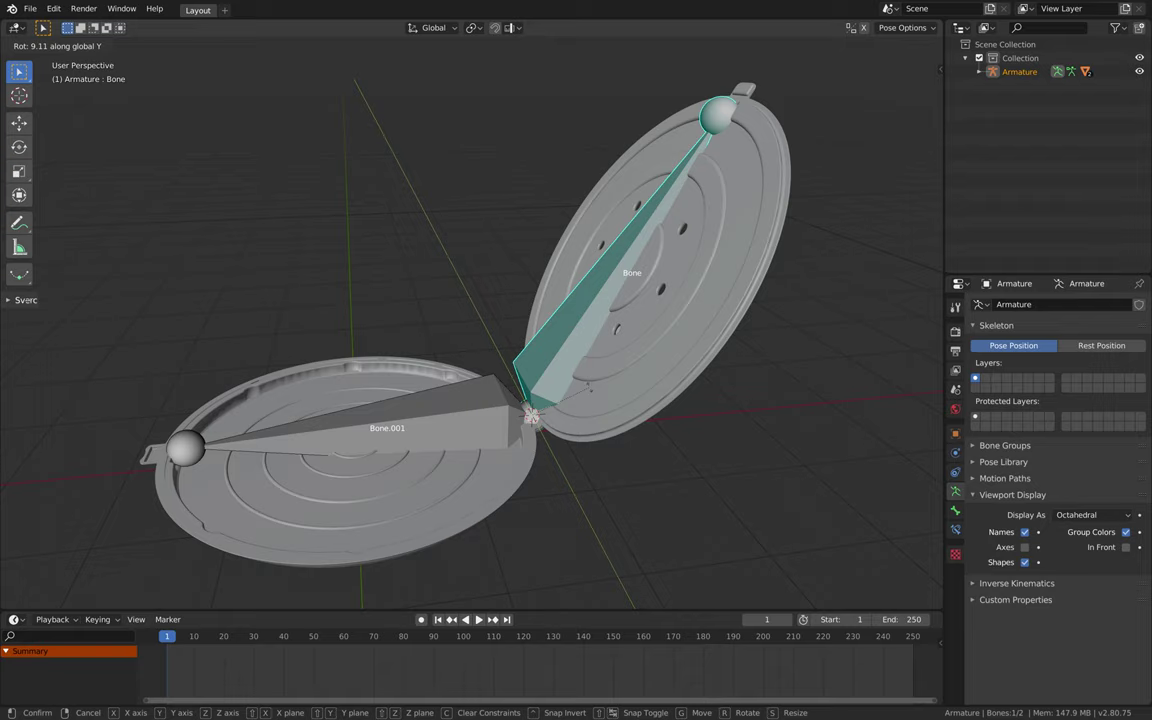
click(531, 346)
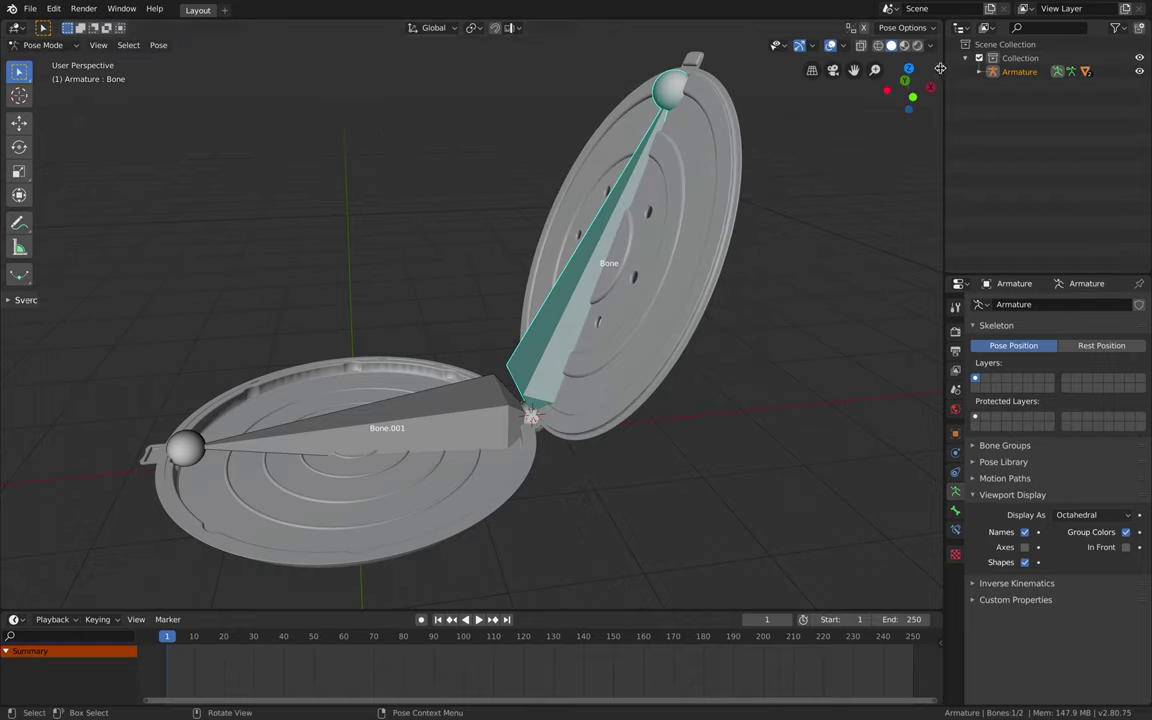
Step: Show the lid bone's transform properties in the 3D viewport's sidebar
drag(940, 68, 817, 116)
scroll(704, 176, down, 1)
shift+middle_drag(718, 180, 704, 176)
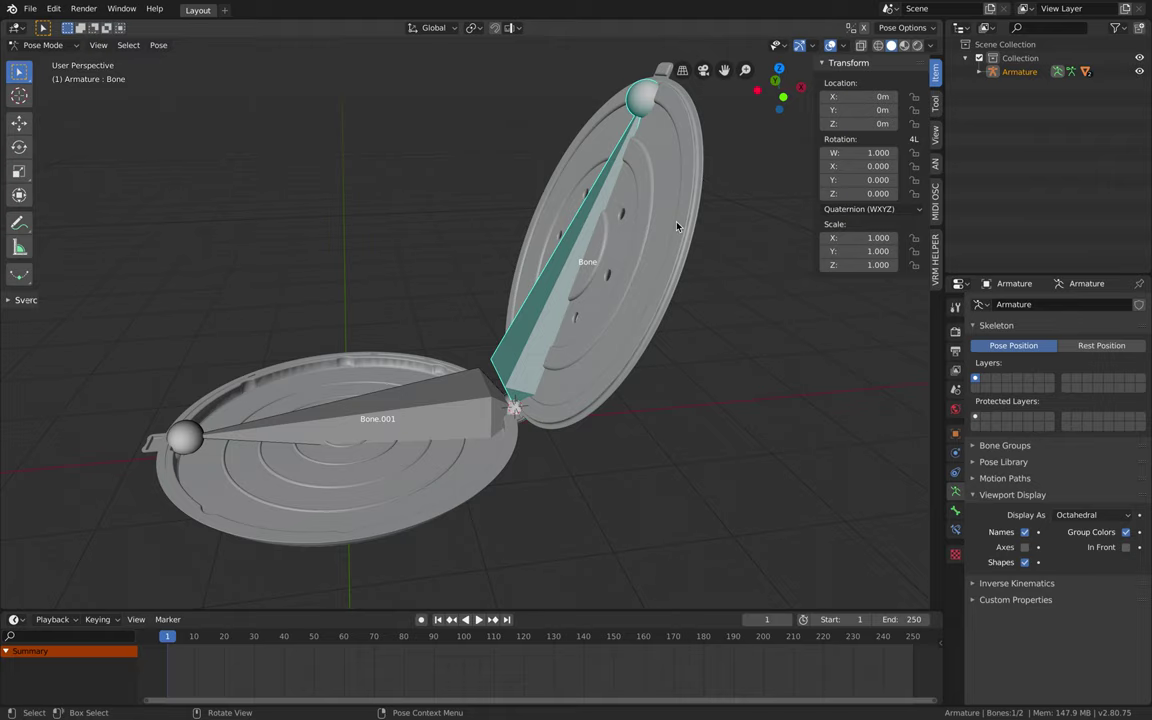
mouse_move(676, 226)
middle_down()
mouse_move(708, 226)
mouse_move(687, 206)
mouse_move(676, 226)
middle_up()
key(a)
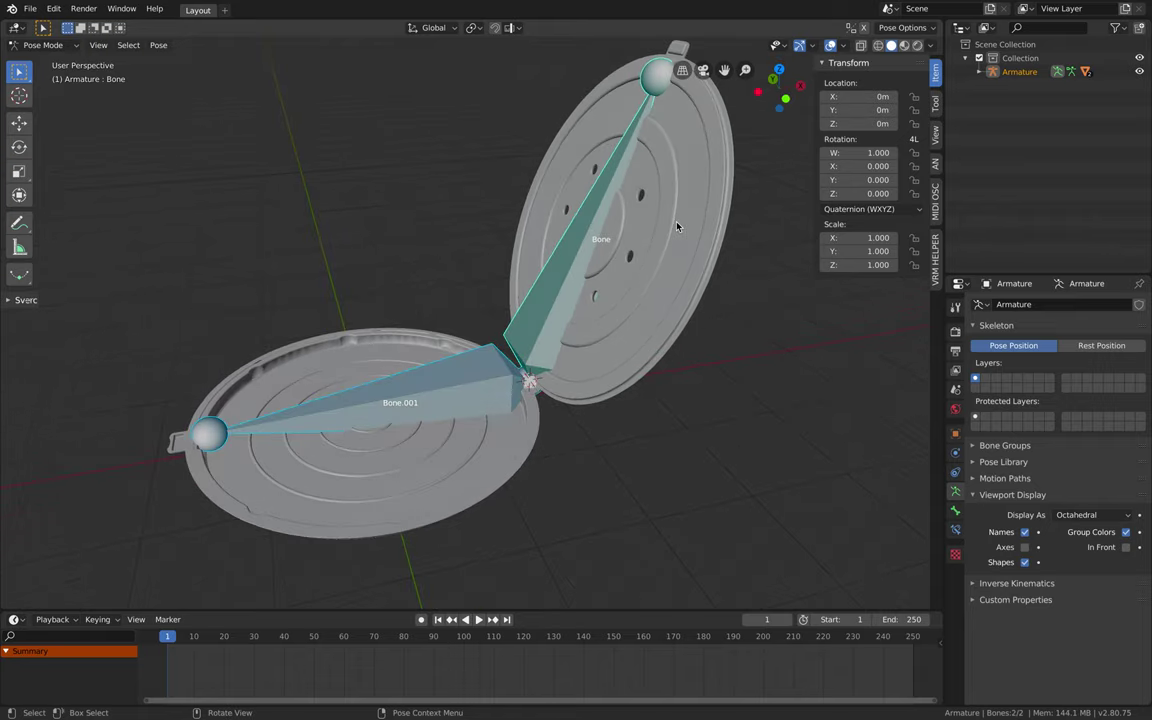
key(alt+a)
key(a)
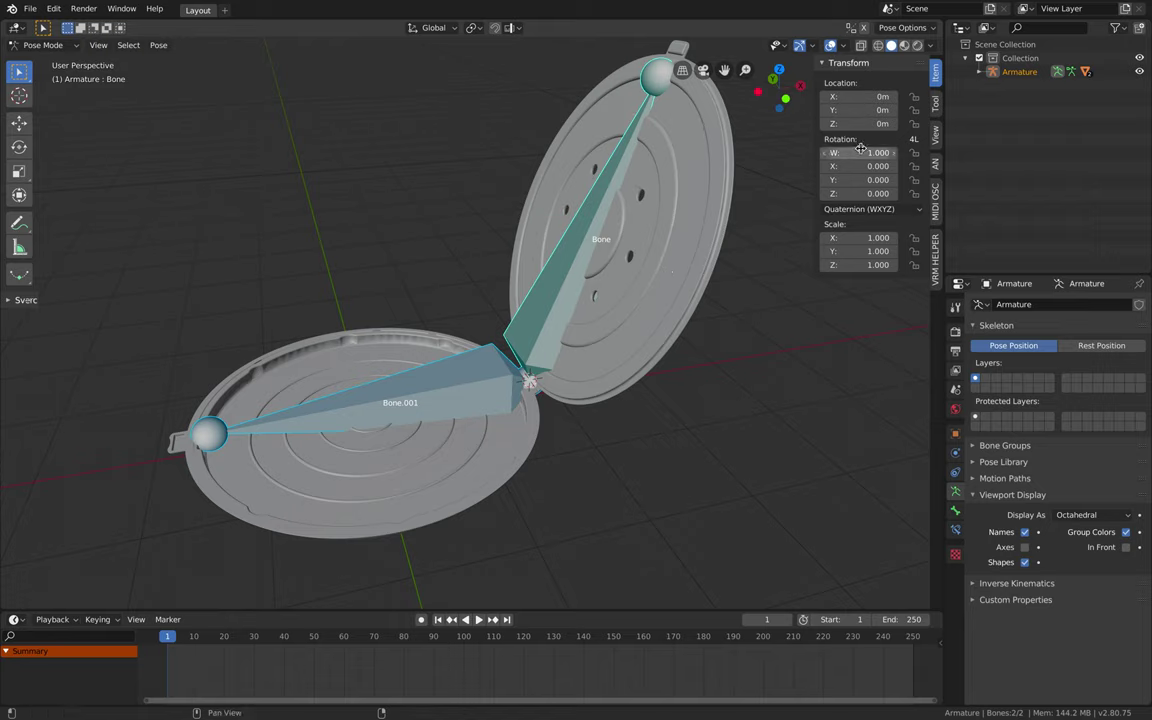
click(875, 209)
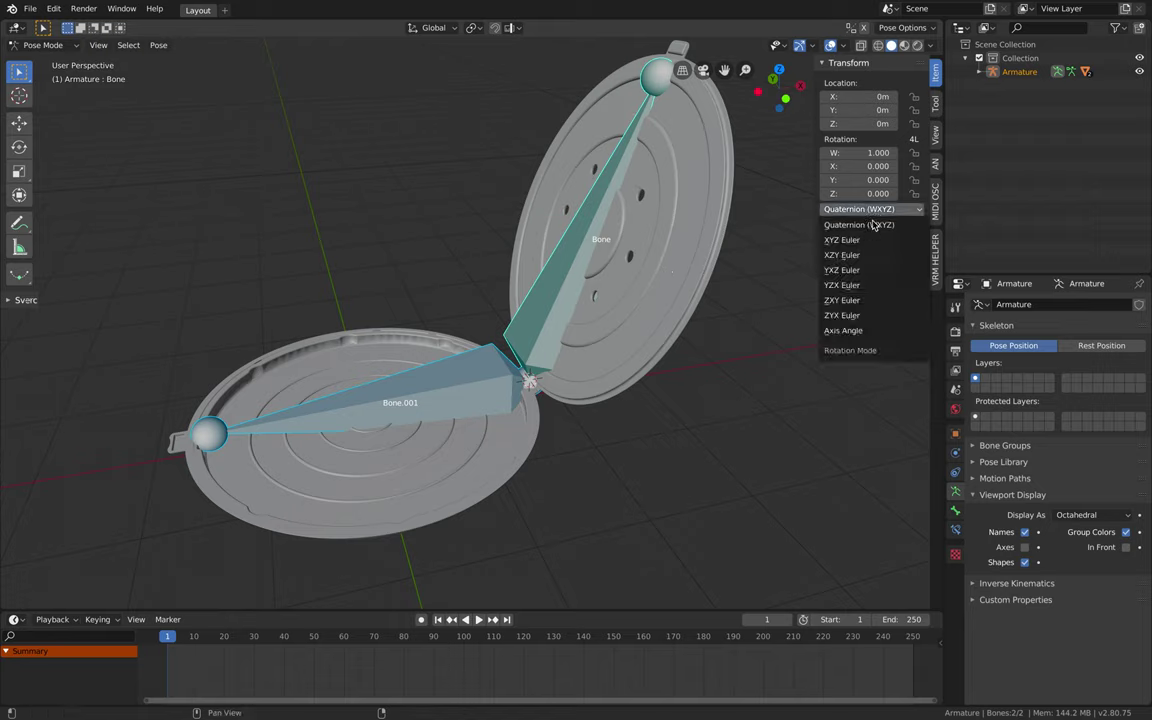
Step: Select only the lid's bone and set its rotation mode to XYZ Euler
click(570, 256)
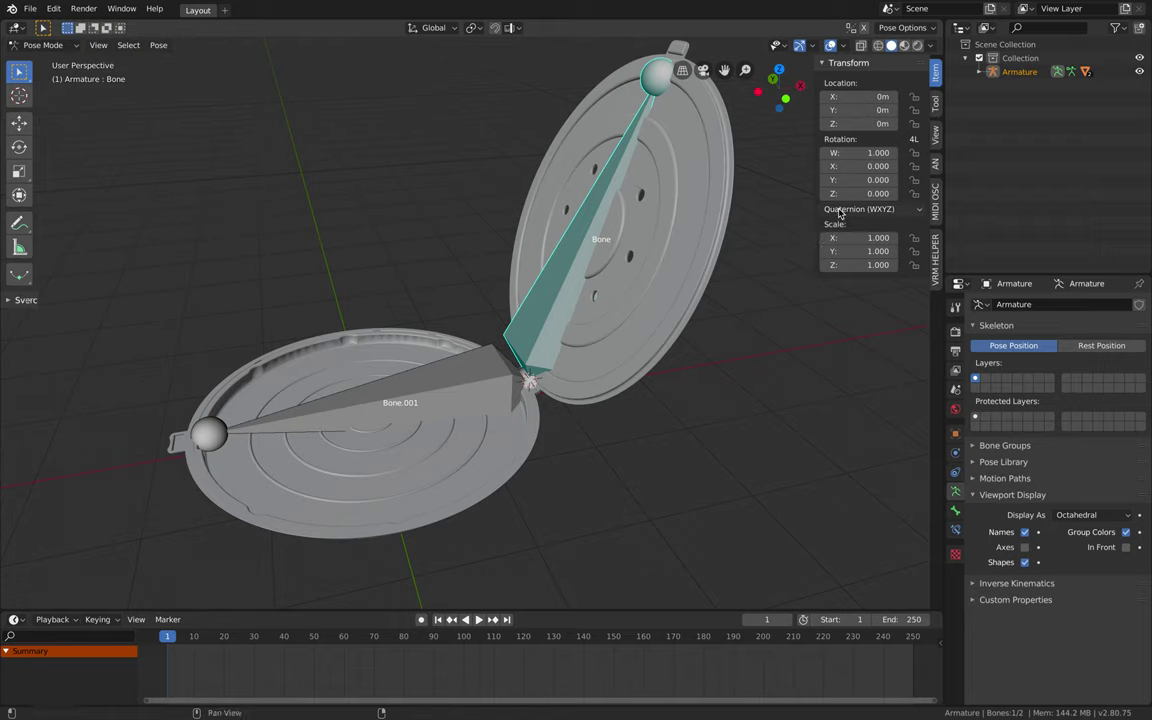
click(840, 209)
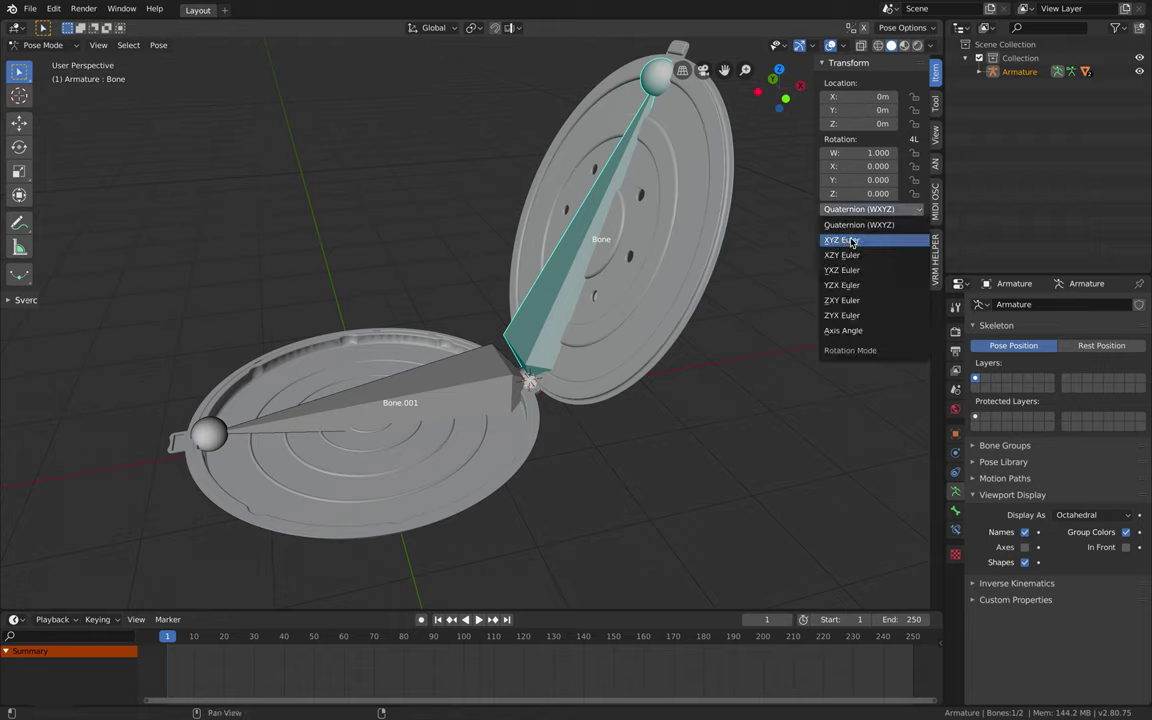
click(843, 240)
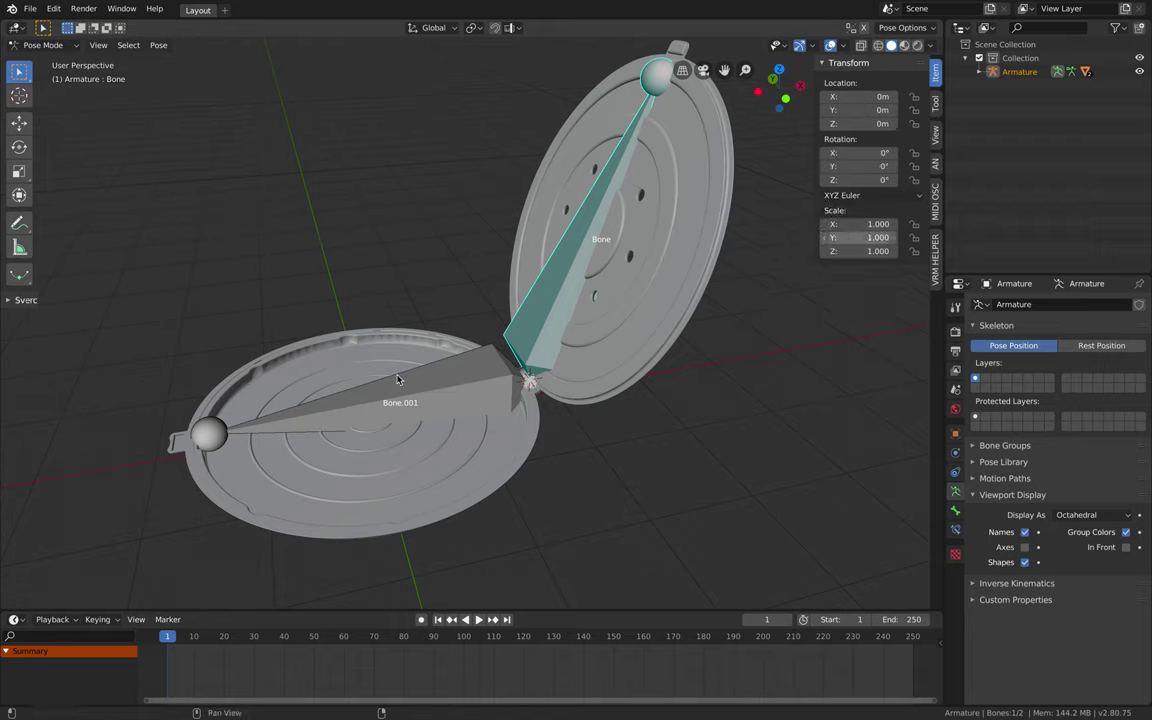
Step: Set the rotation mode of the base's Bone.001 to XYZ Euler and reselect the lid's bone
click(423, 384)
click(840, 209)
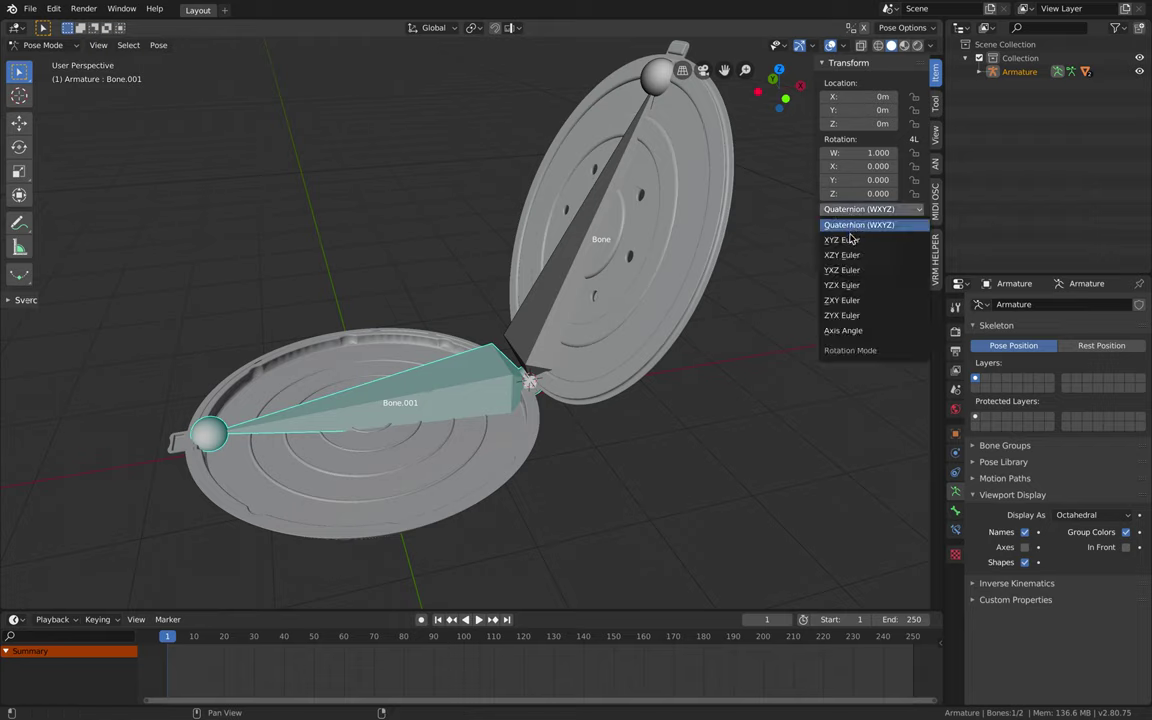
click(849, 238)
click(601, 196)
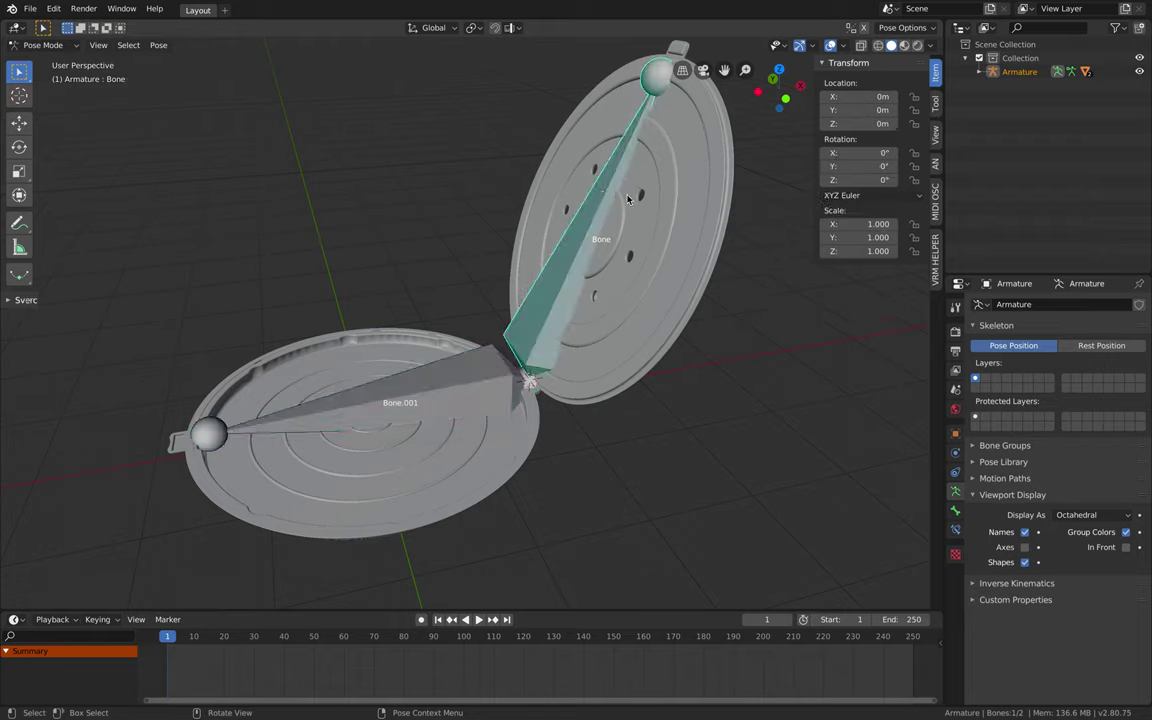
Step: Reset the lid bone's X, Y and Z rotation to 0°
mouse_move(856, 169)
mouse_down()
mouse_move(890, 153)
mouse_move(884, 180)
mouse_move(900, 179)
mouse_move(861, 185)
mouse_move(964, 179)
mouse_move(840, 180)
mouse_move(861, 185)
mouse_move(852, 183)
mouse_up()
click(860, 169)
key(Return)
click(885, 153)
text(0)
key(Return)
click(858, 181)
text(0)
key(Return)
click(858, 181)
text(0)
key(Return)
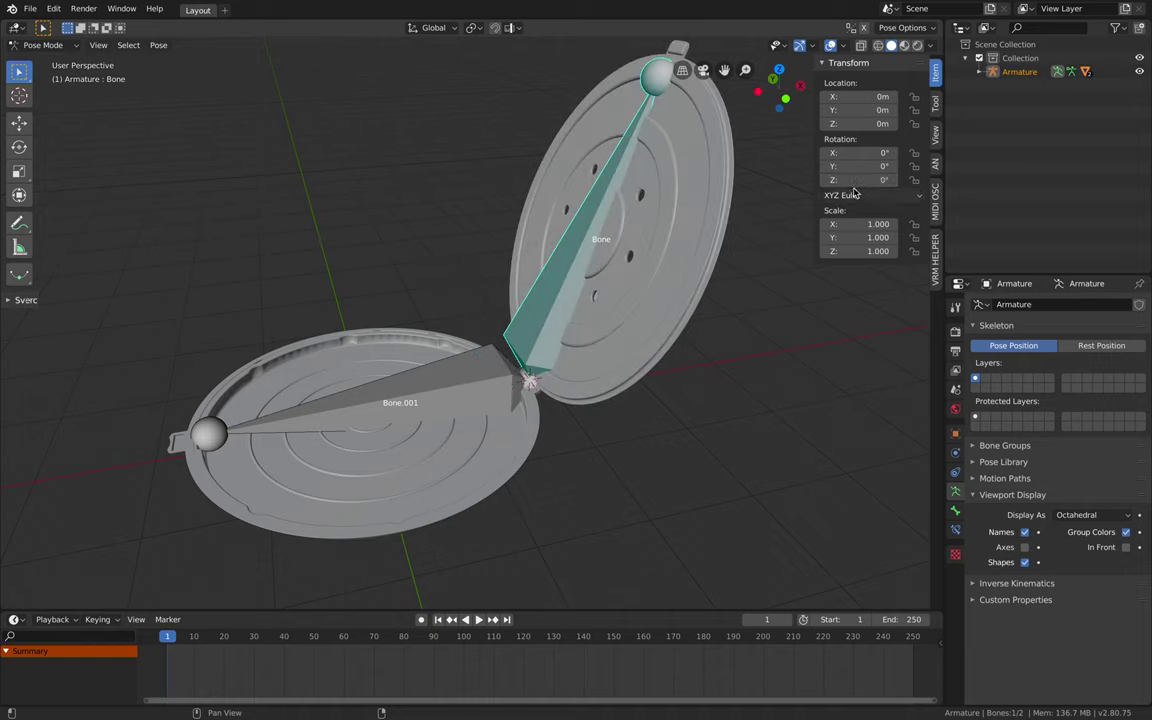
Step: Keyframe the lid bone's open rotation at frame 30 and return to frame 1
click(254, 638)
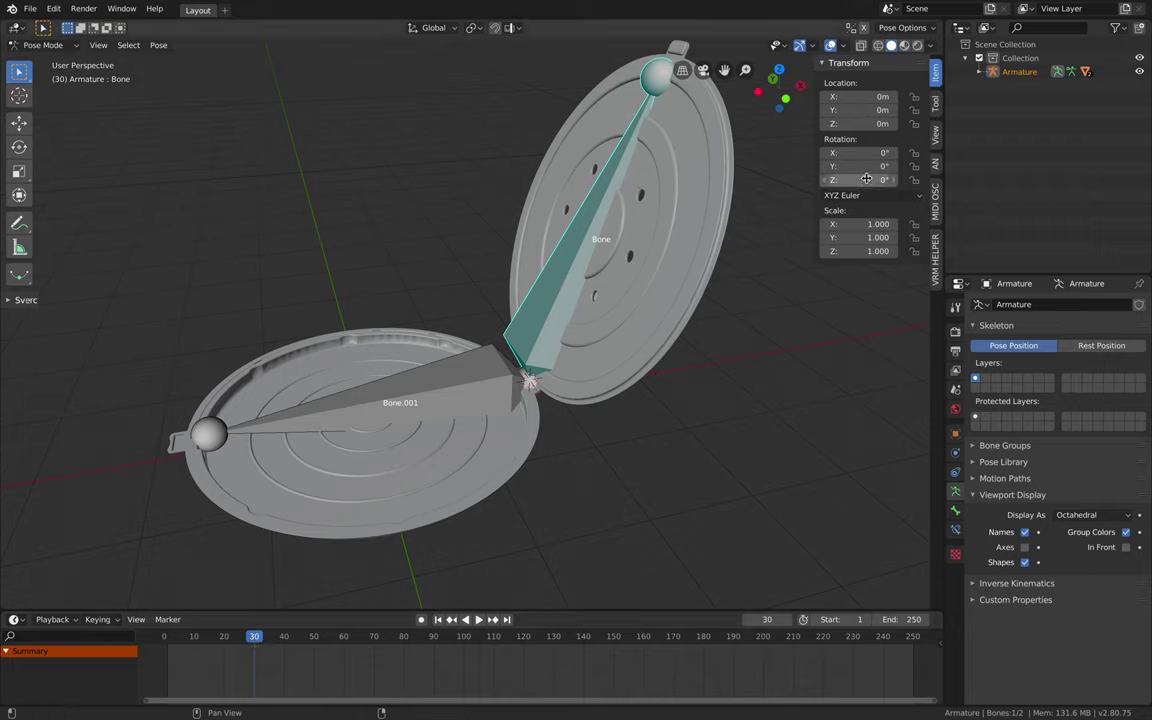
key(i)
click(170, 638)
key(space)
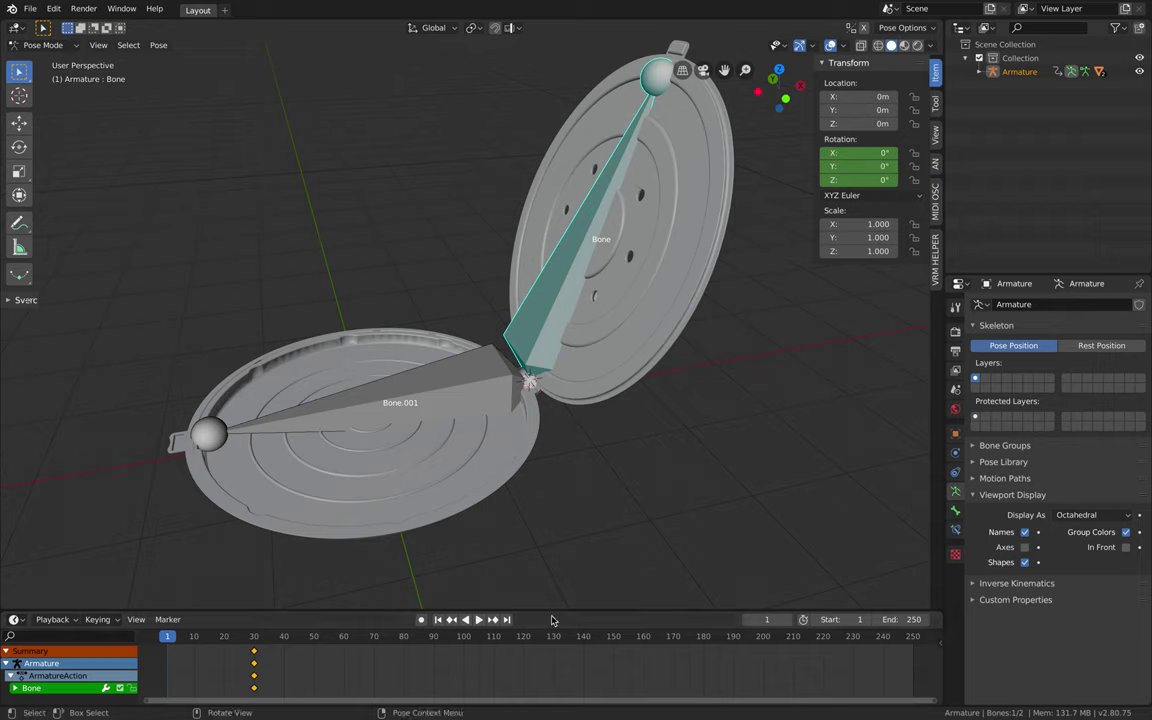
key(Escape)
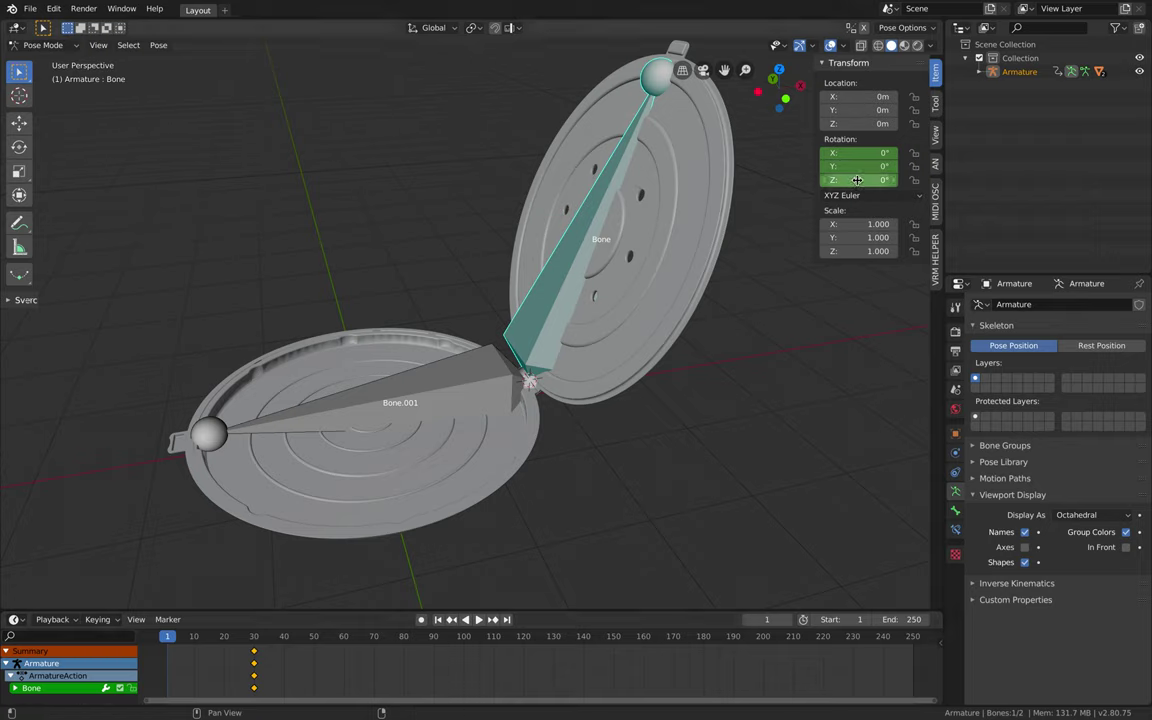
Step: Close the lid by setting its bone's Z rotation to 110° and keyframe the rotation at frame 1
drag(860, 178, 969, 178)
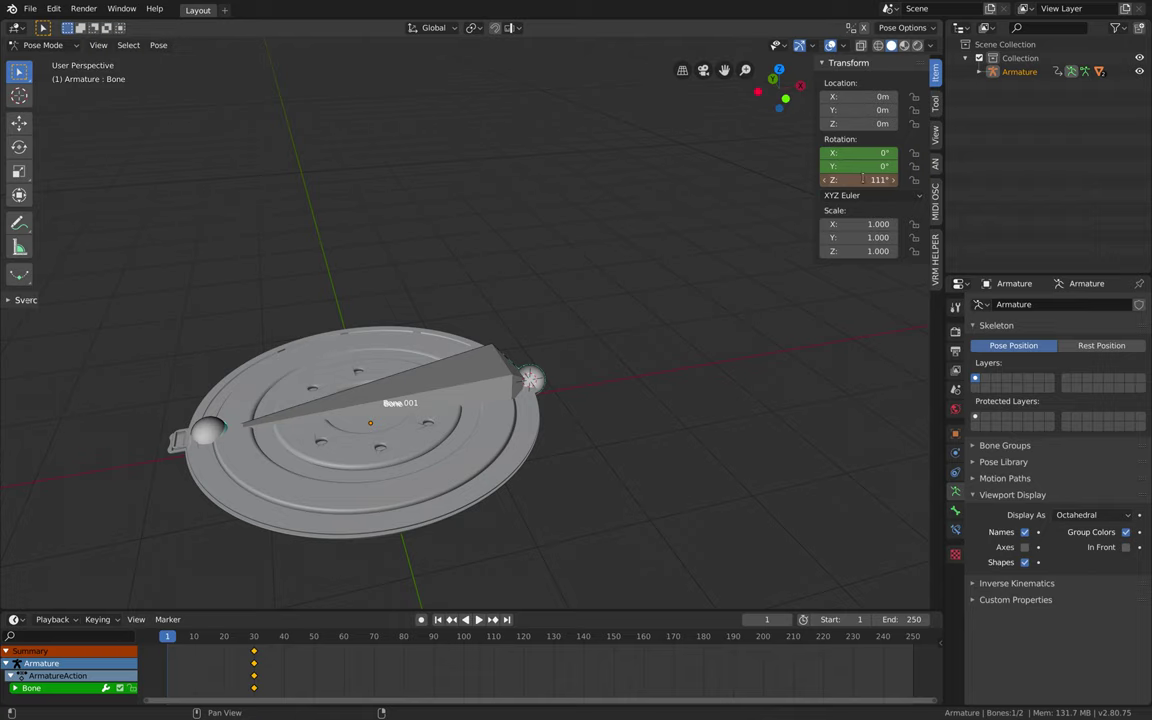
text(110)
key(Return)
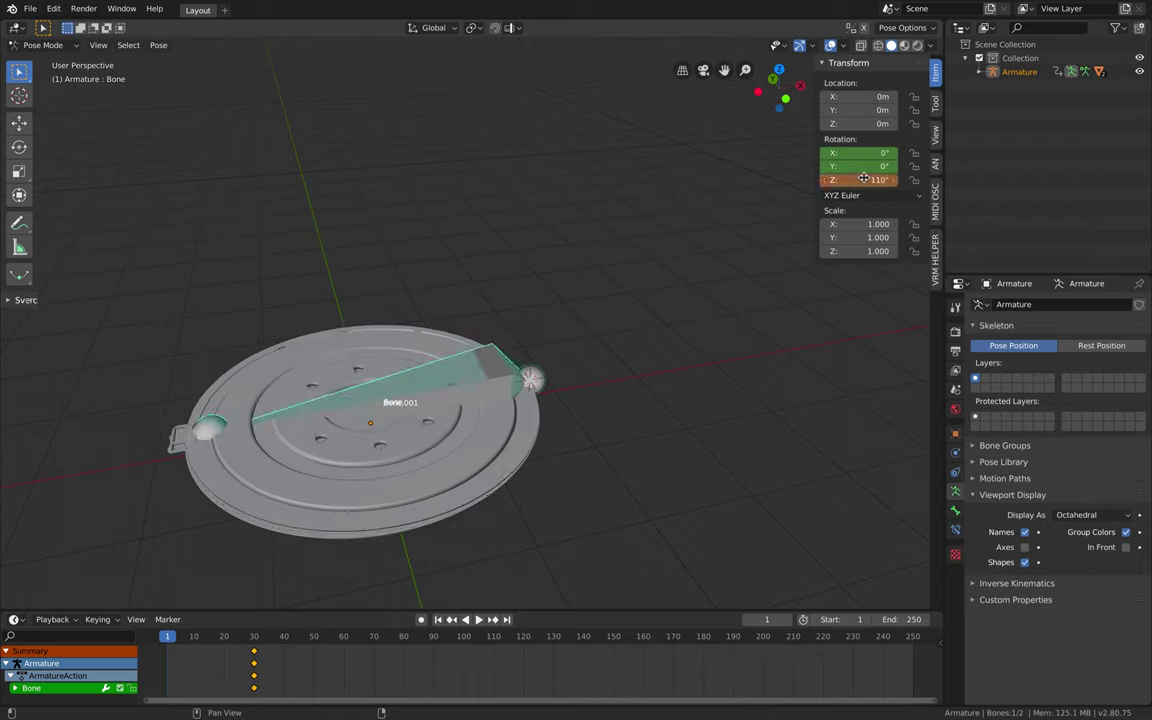
key(i)
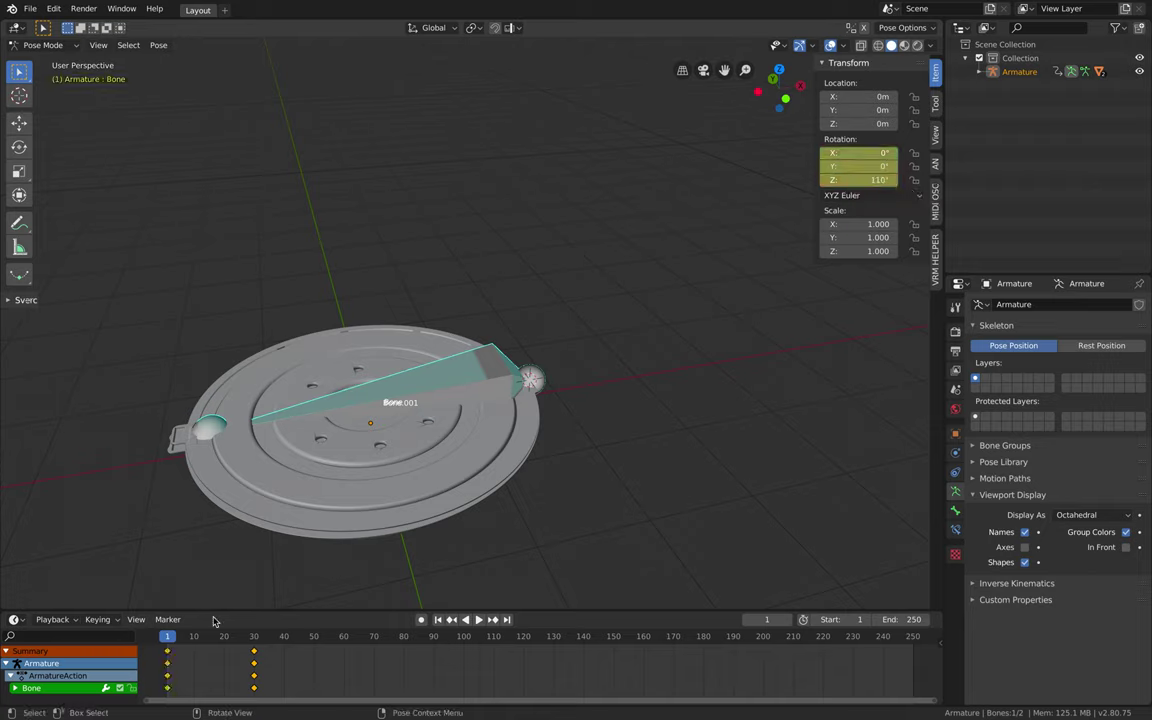
Step: Scrub the lid animation to frame 26 and keyframe the bone there with a Z rotation of about 0.9°
key(space)
mouse_move(248, 642)
mouse_down()
mouse_move(265, 644)
mouse_move(185, 640)
mouse_move(234, 643)
mouse_up()
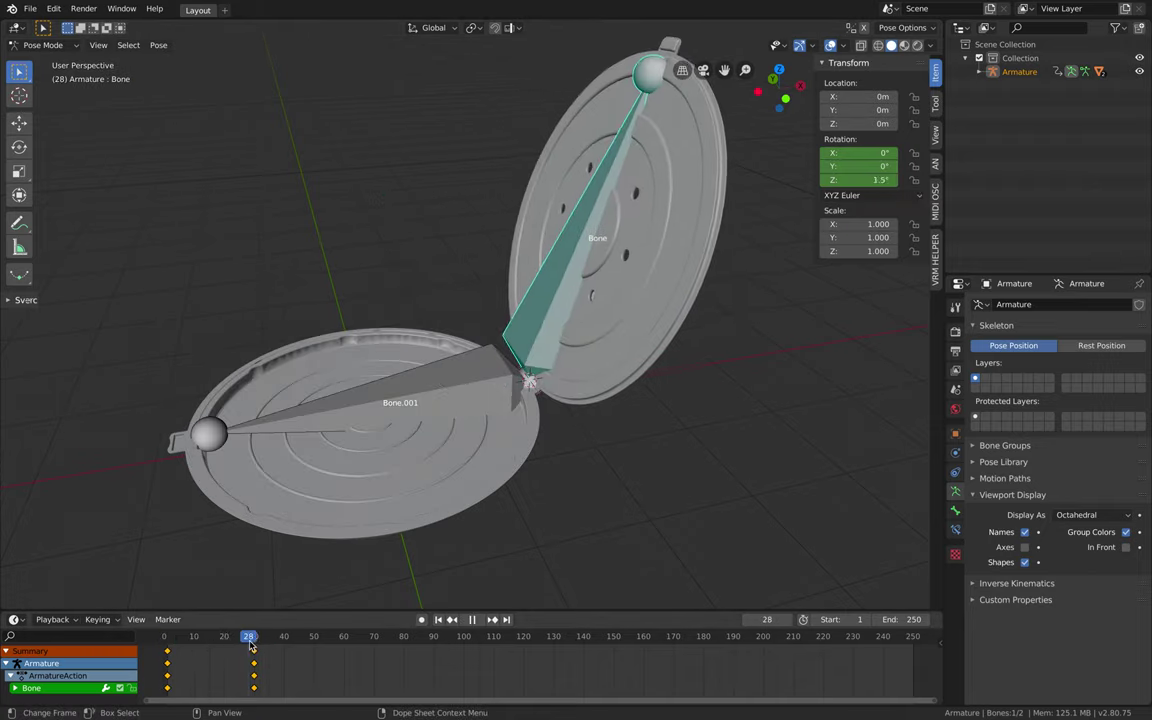
mouse_move(233, 648)
mouse_down()
mouse_move(261, 650)
mouse_move(242, 649)
mouse_up()
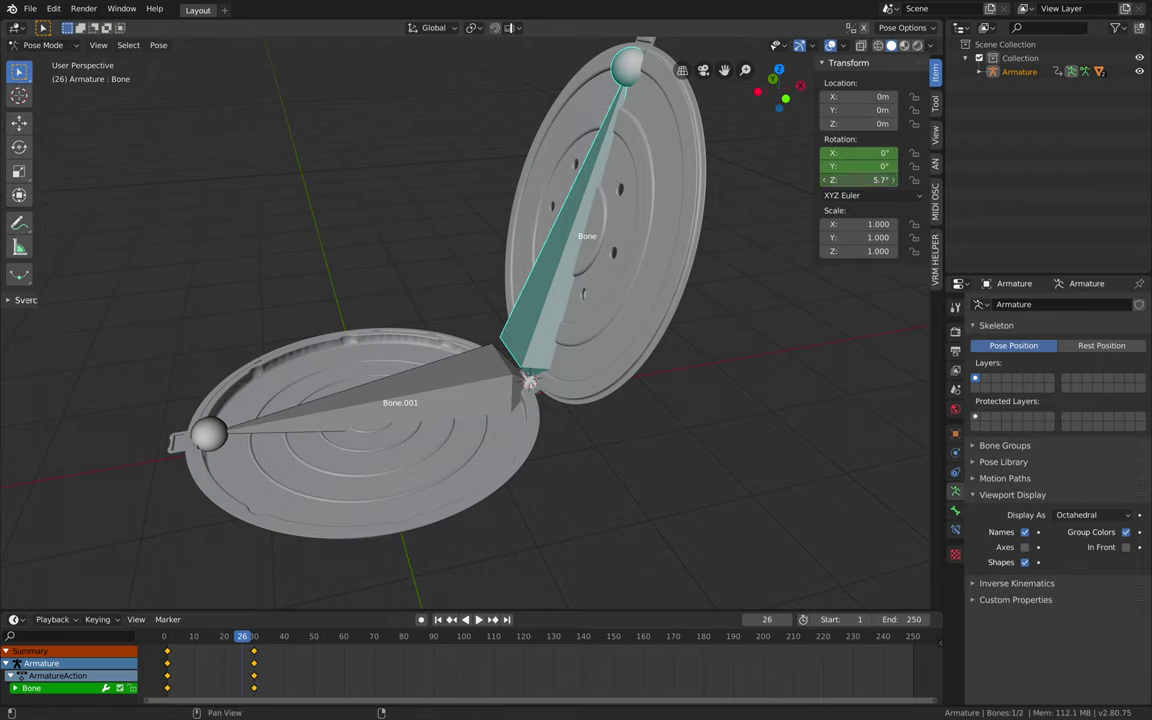
mouse_move(858, 180)
mouse_down()
mouse_move(814, 180)
mouse_move(864, 178)
mouse_up()
key(i)
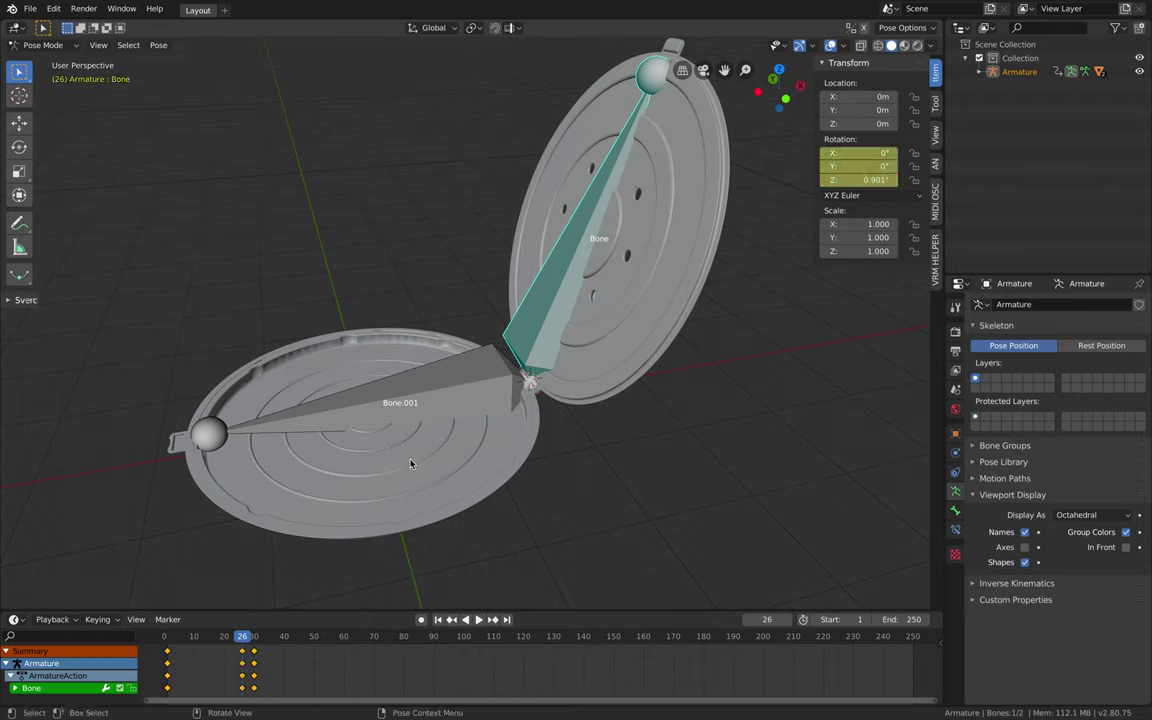
Step: Play the lid animation from the first frame and check the pose at frame 30
click(438, 619)
click(479, 619)
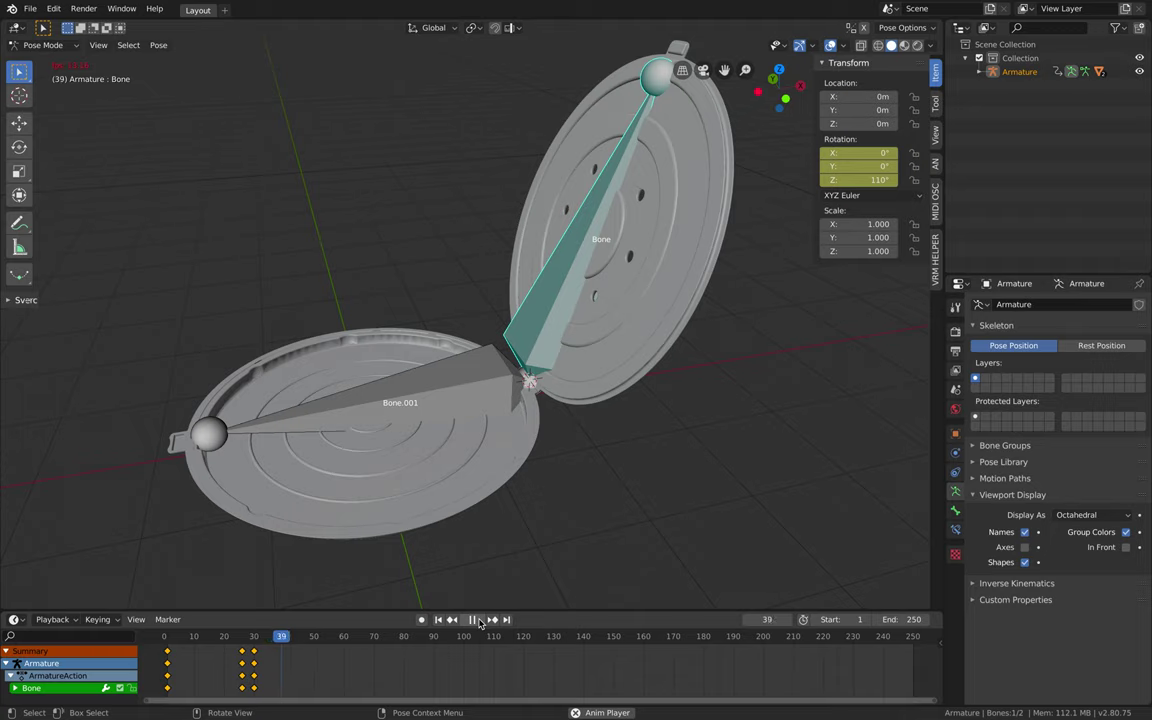
click(479, 622)
mouse_move(245, 639)
mouse_down()
mouse_move(236, 642)
mouse_move(254, 645)
mouse_up()
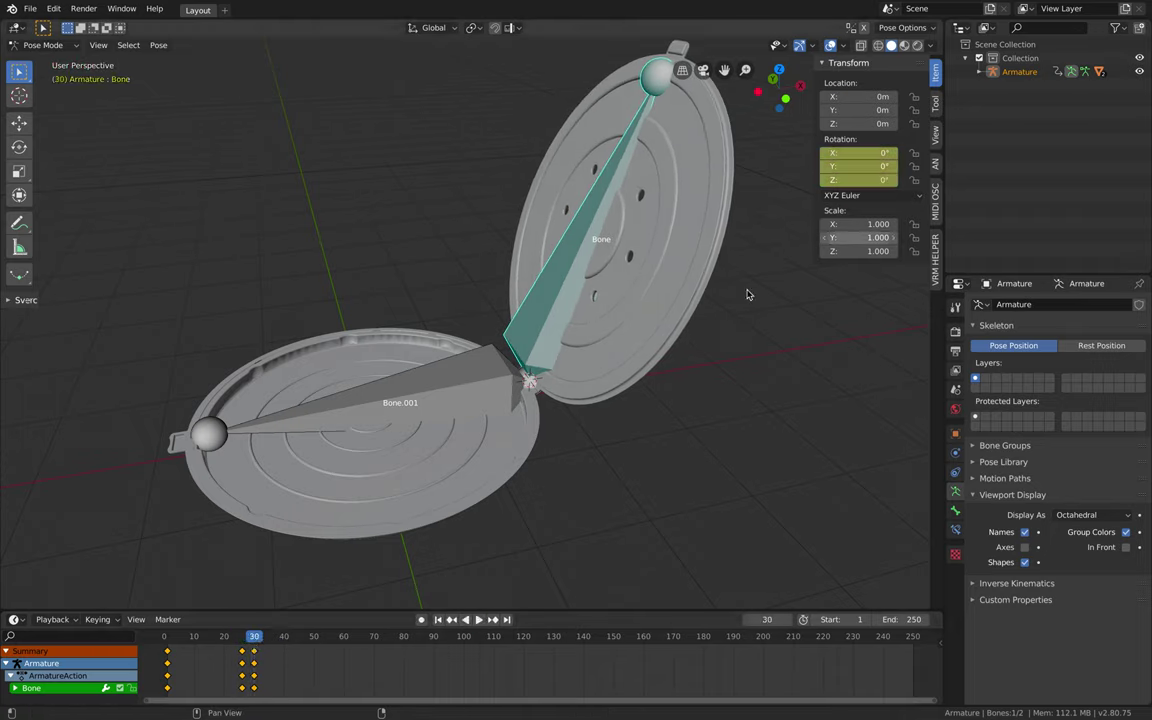
Step: At frame 26, set the lid bone's Z rotation to about -1.9° and replace the keyframe
drag(244, 642, 244, 642)
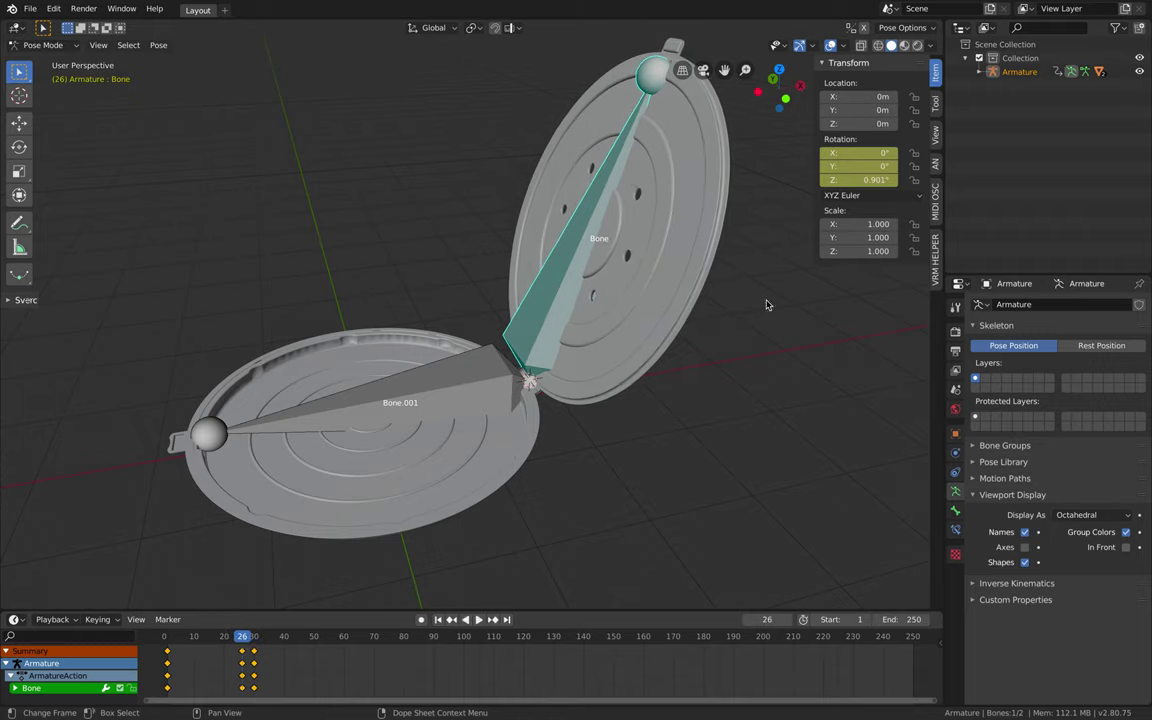
mouse_move(862, 181)
mouse_down()
mouse_move(808, 180)
mouse_move(863, 176)
mouse_up()
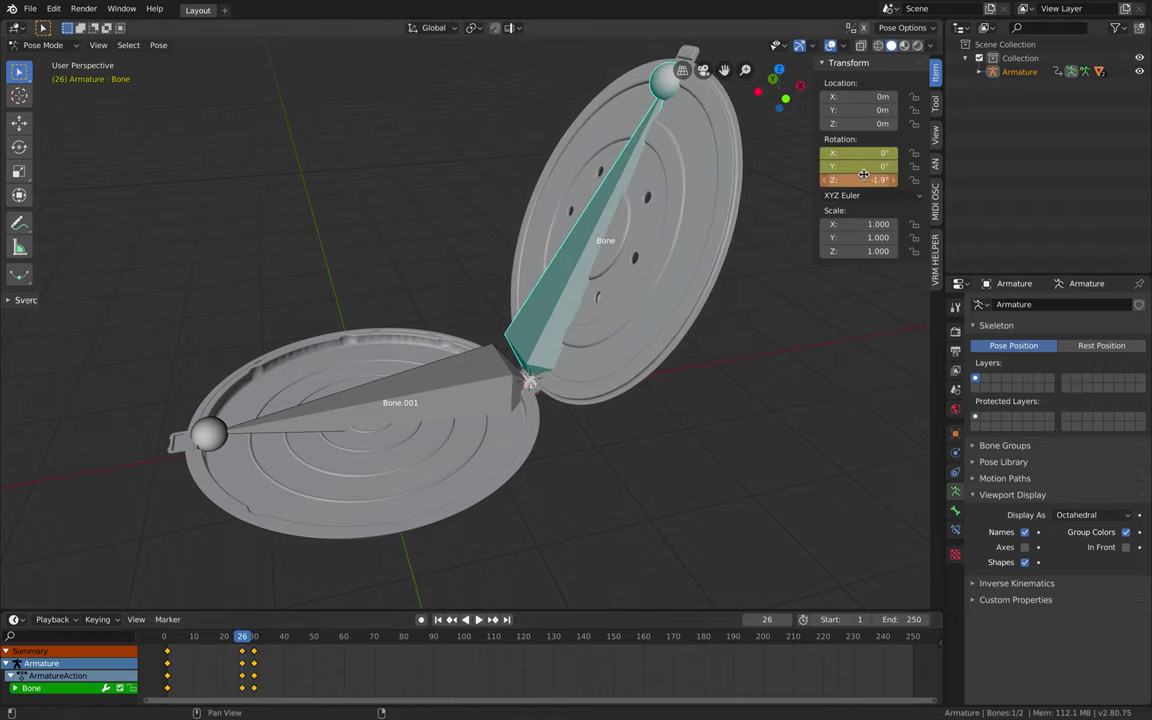
key(i)
Step: Play back the revised lid opening from frame 1 to check its overshoot
click(438, 620)
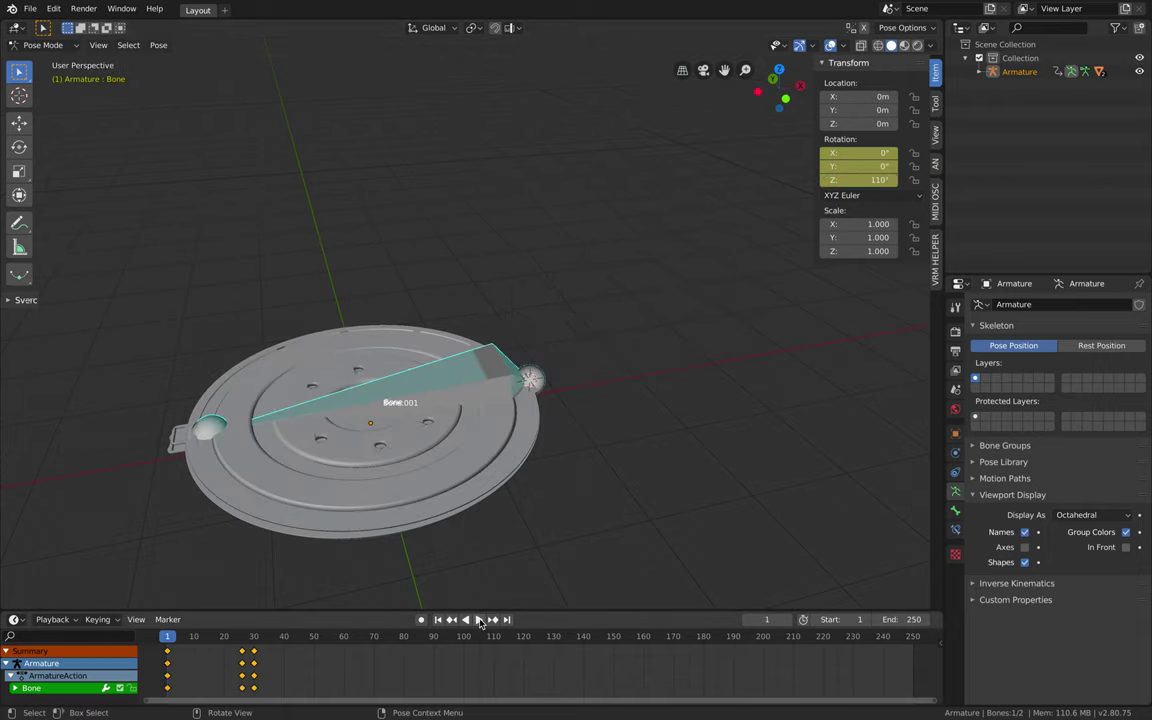
click(480, 621)
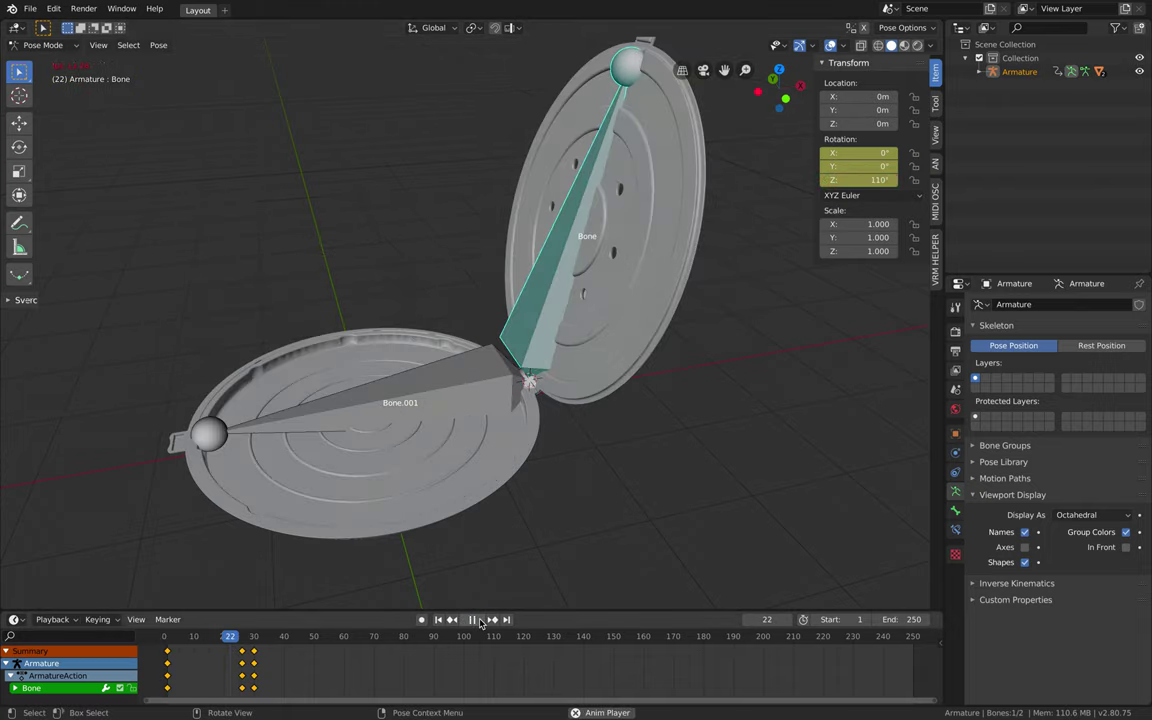
click(474, 620)
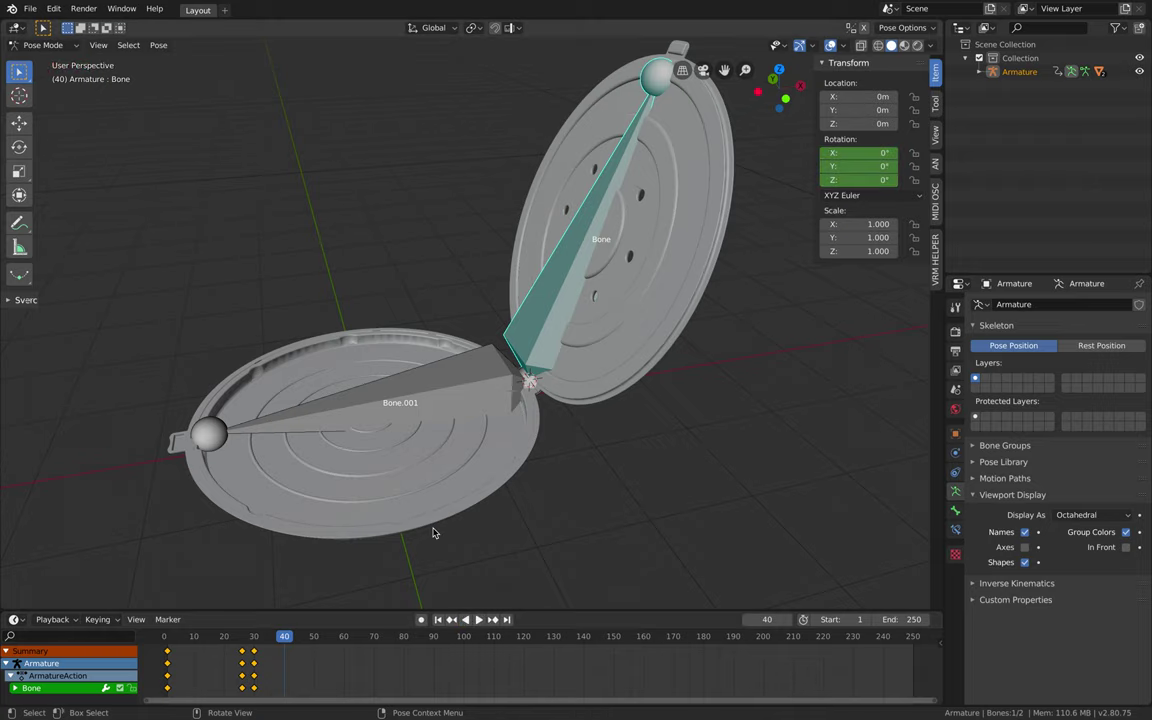
Step: Deselect all bones, set the animation's end frame to 30 and save the file
key(alt+a)
key(ctrl+s)
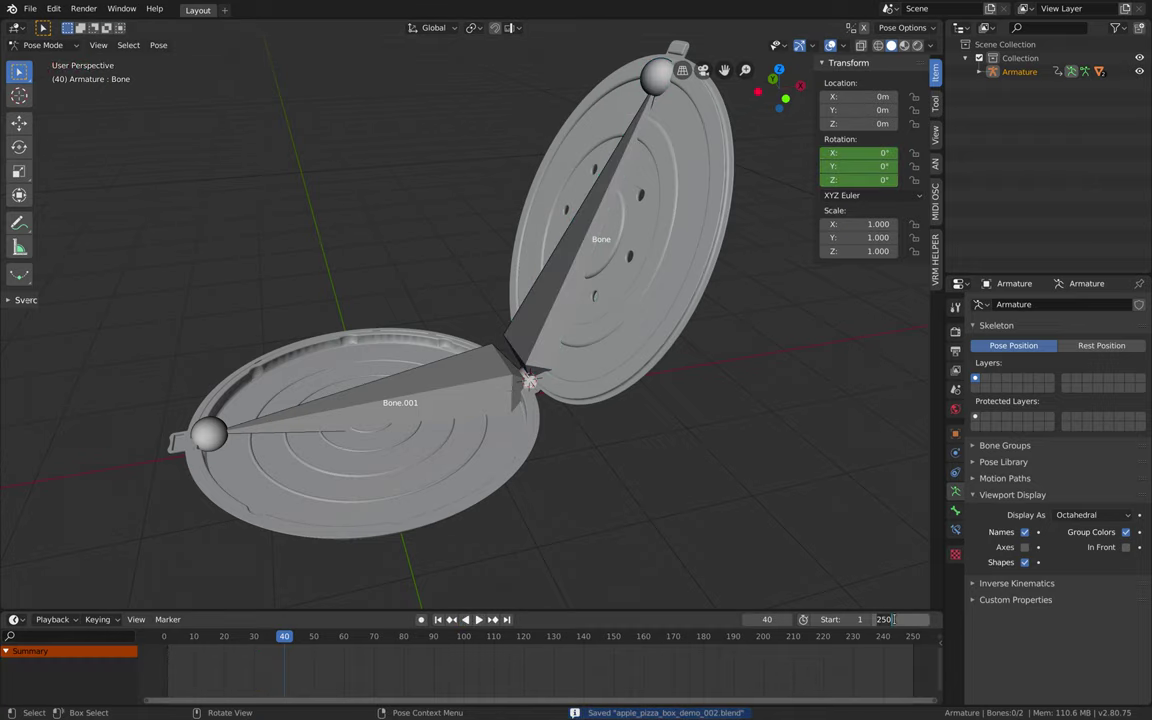
click(895, 619)
text(30)
key(Return)
middle_drag(576, 398, 570, 398)
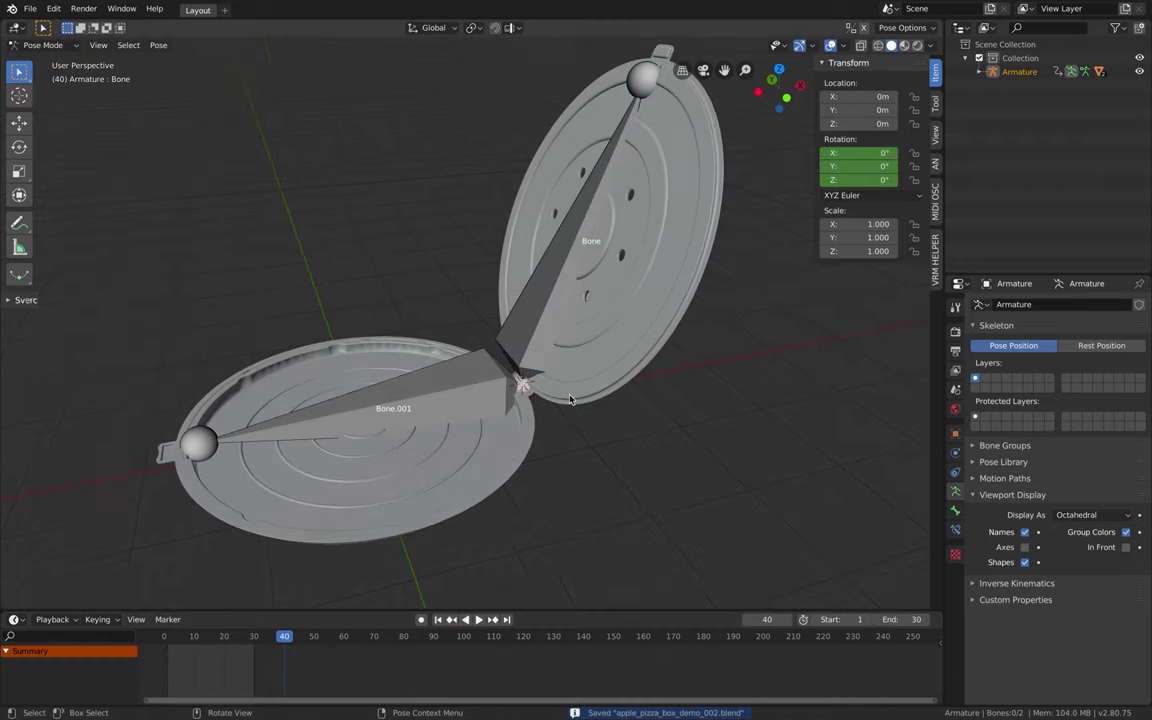
key(ctrl+s)
Step: Return the armature to Object Mode and save the file
click(43, 45)
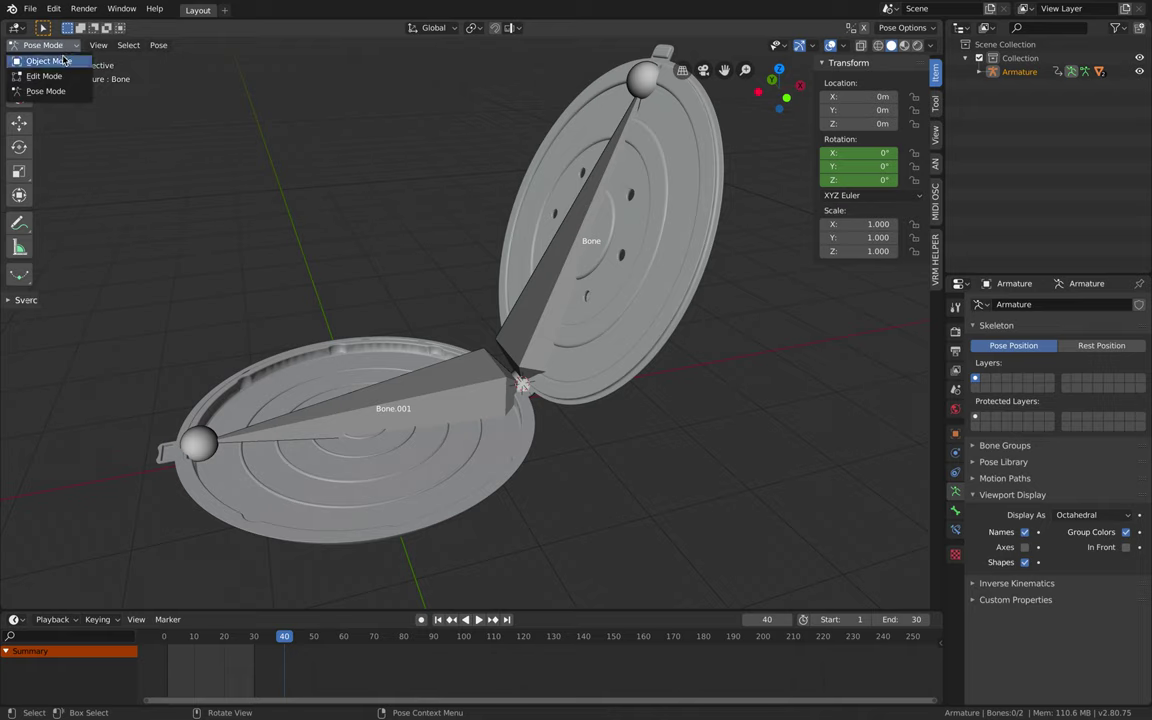
click(40, 58)
key(ctrl+s)
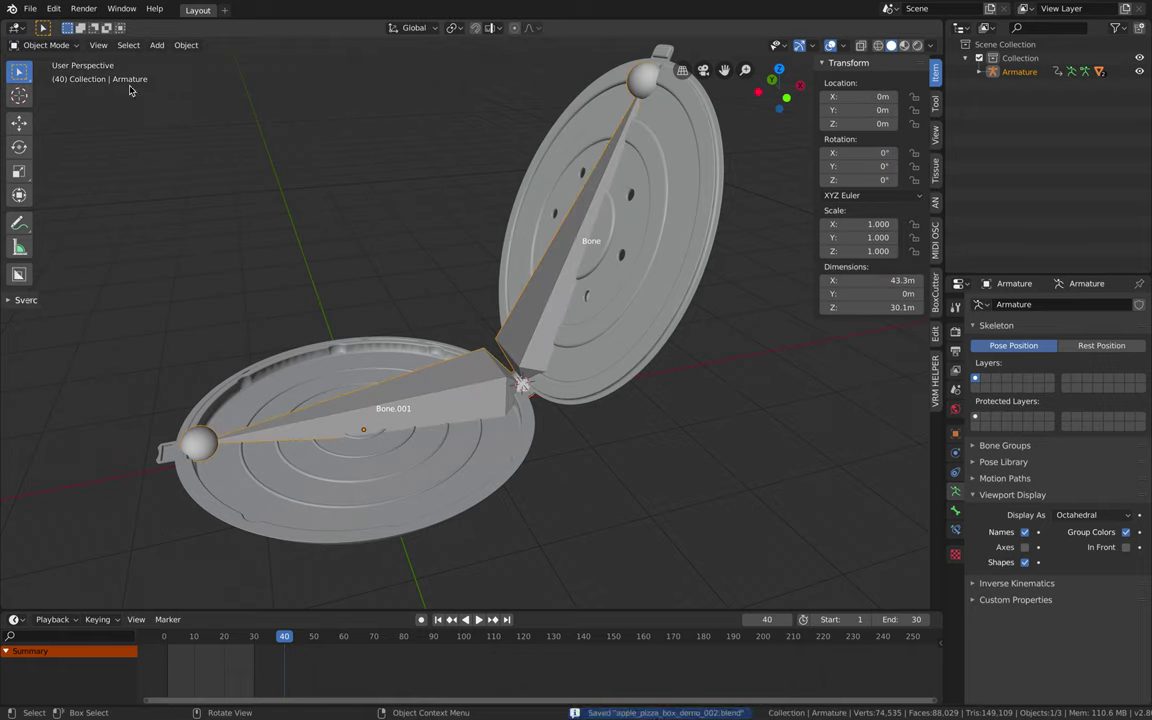
Step: Export the scene as apple_pizza_box_demo_002.fbx into a new Desktop folder named USDZ_ApplePizzaDemo
click(31, 9)
mouse_move(85, 206)
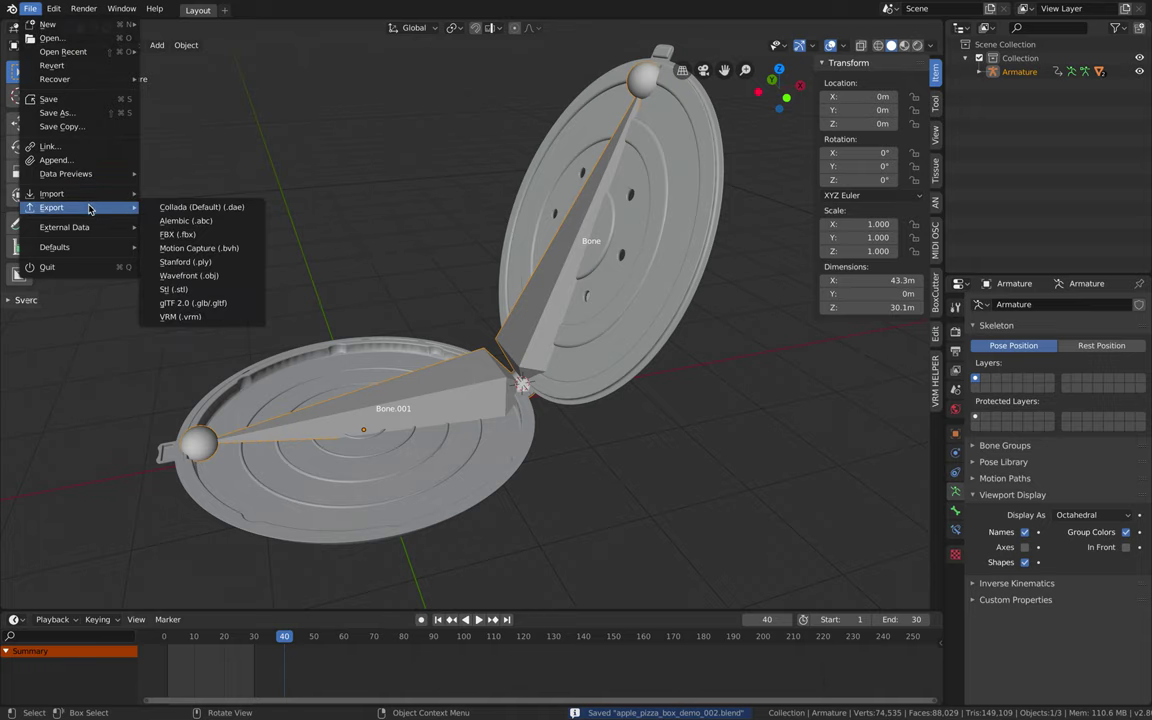
click(215, 239)
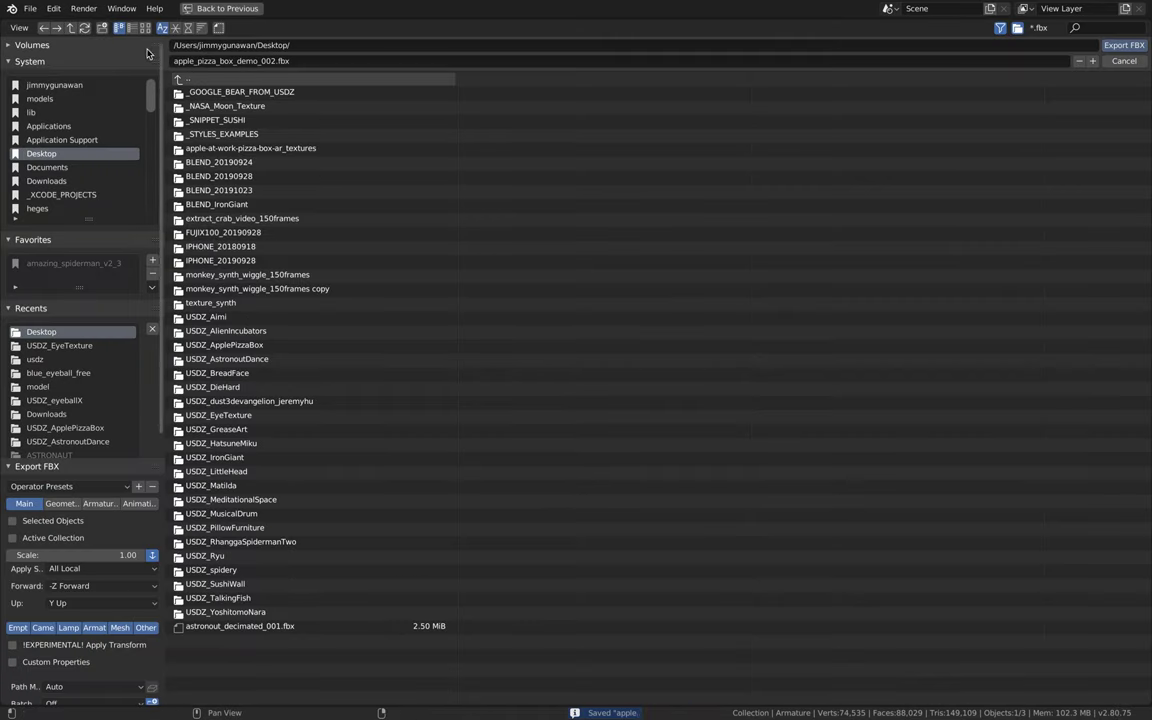
click(103, 28)
text(USDZ_ApplePizzaDemo)
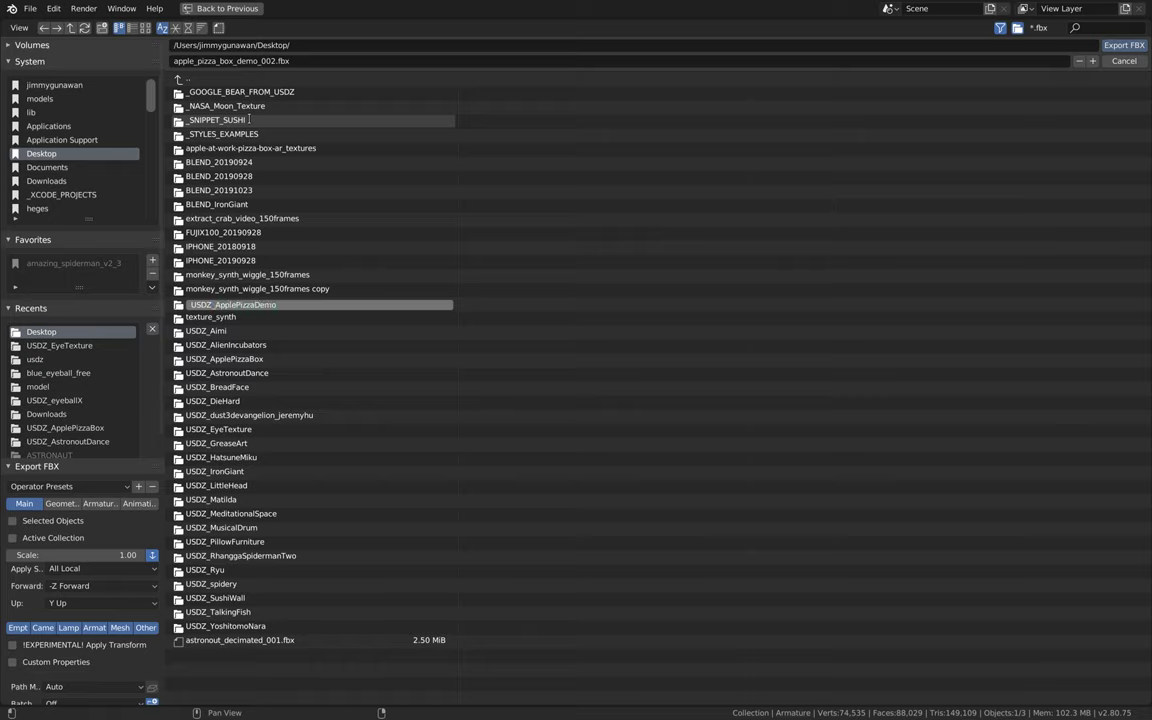
key(Return)
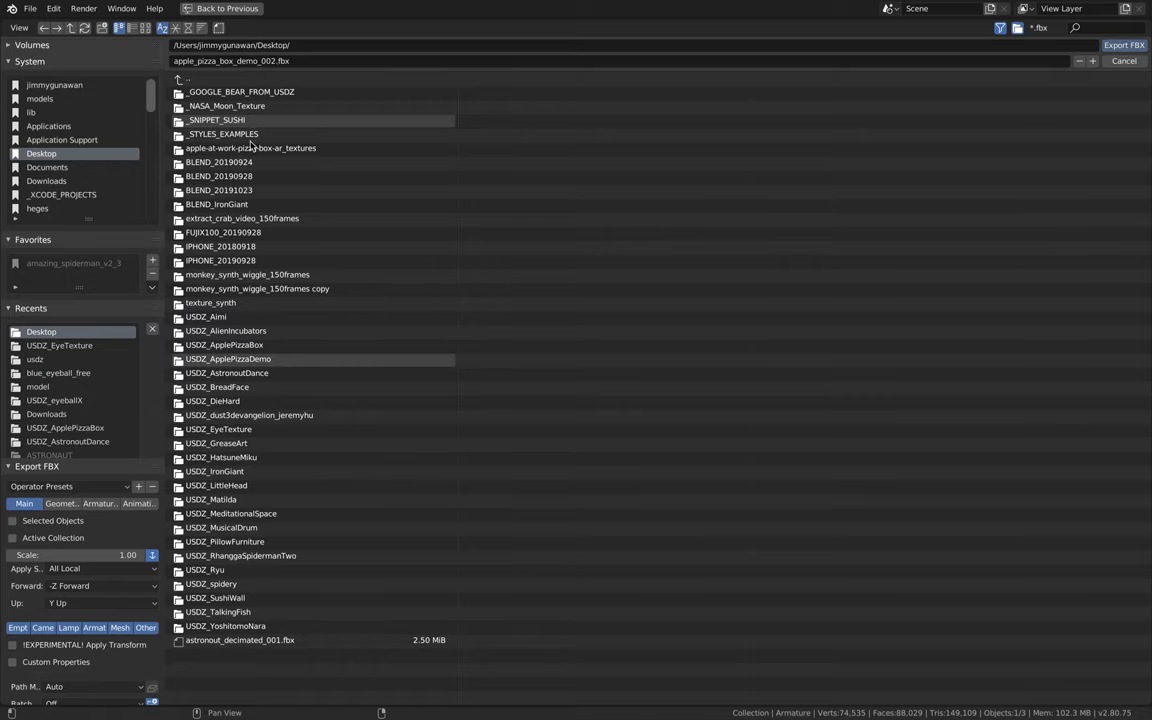
click(252, 360)
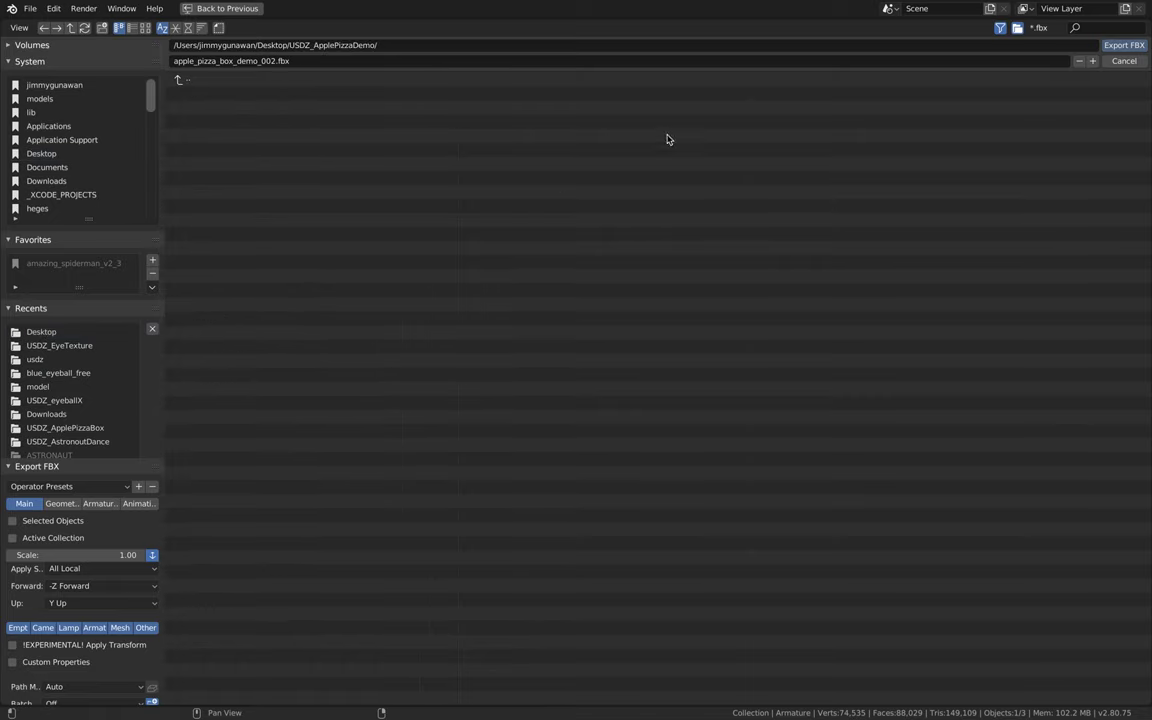
click(1122, 45)
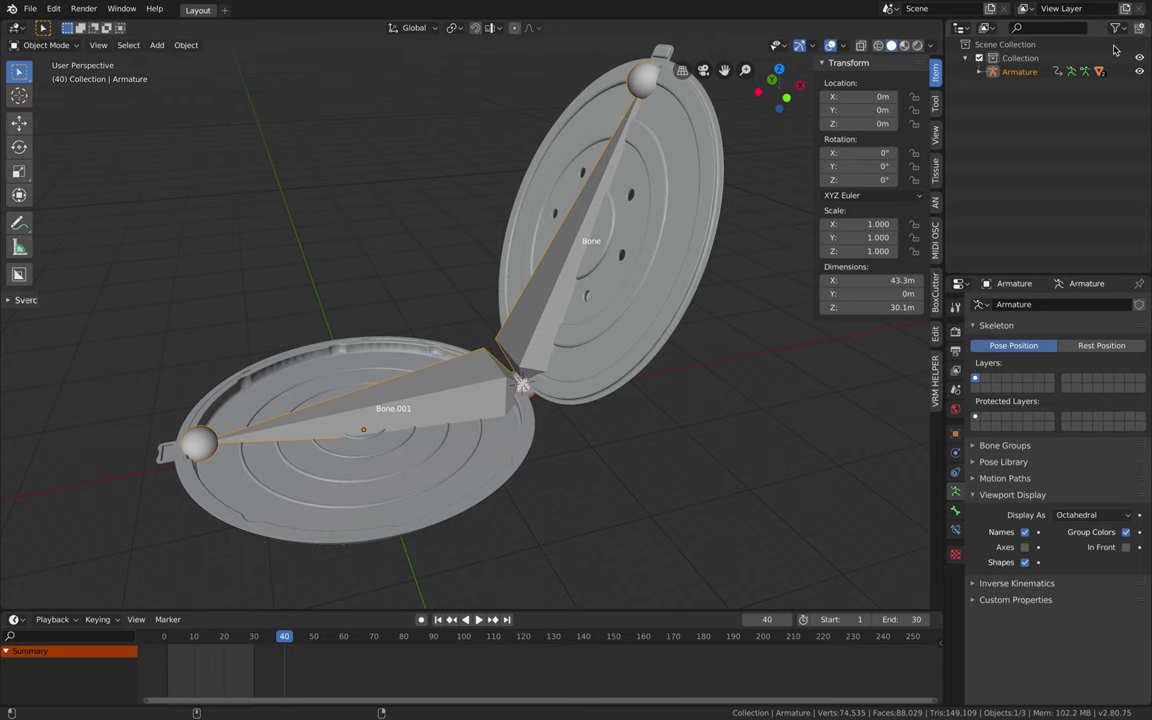
Step: Start a new General file, discarding unsaved changes, and delete the default cube, camera and light
click(30, 8)
mouse_move(45, 24)
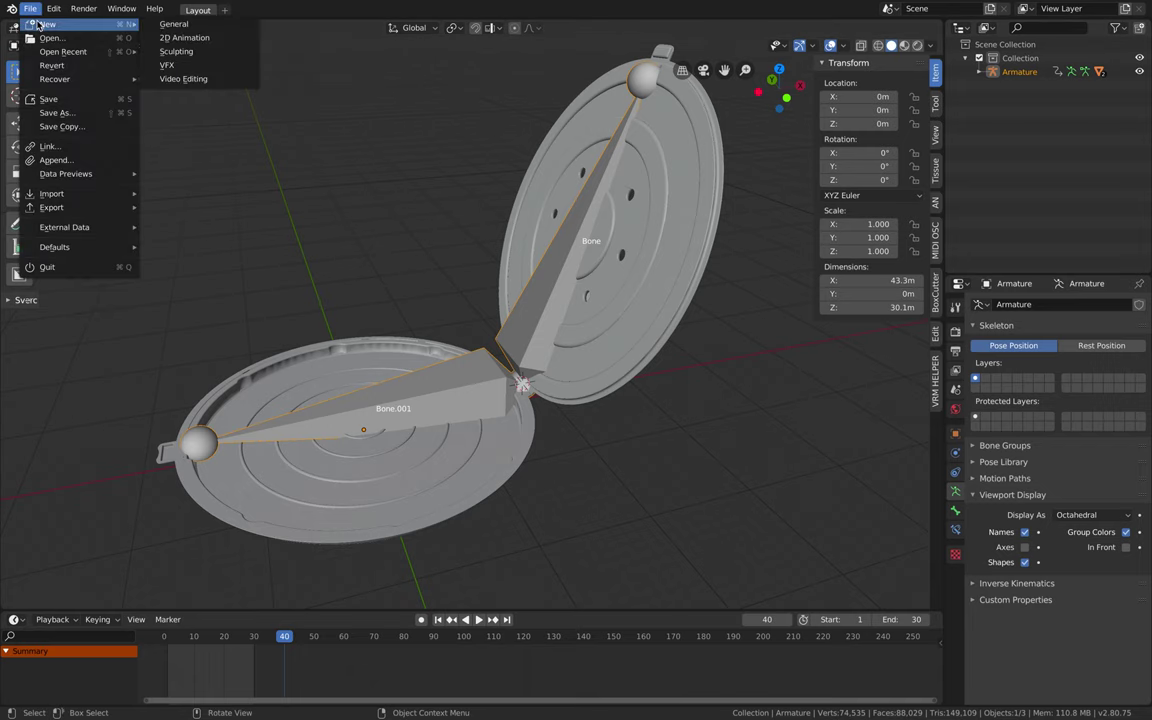
click(181, 28)
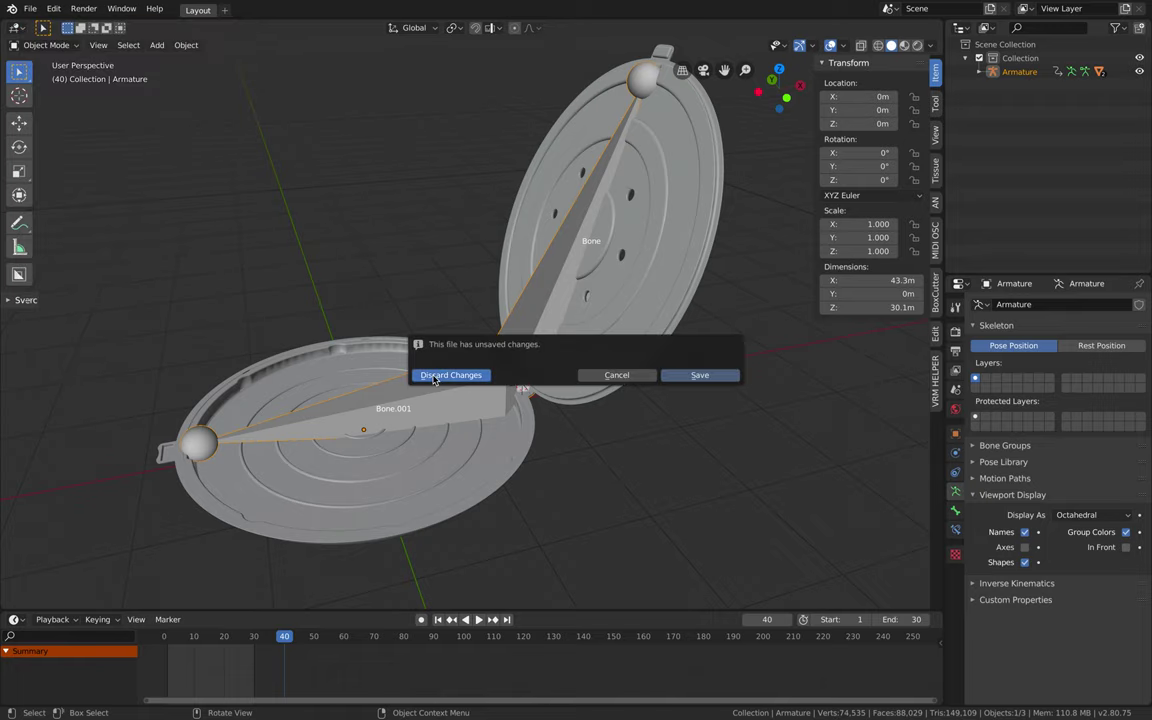
click(434, 377)
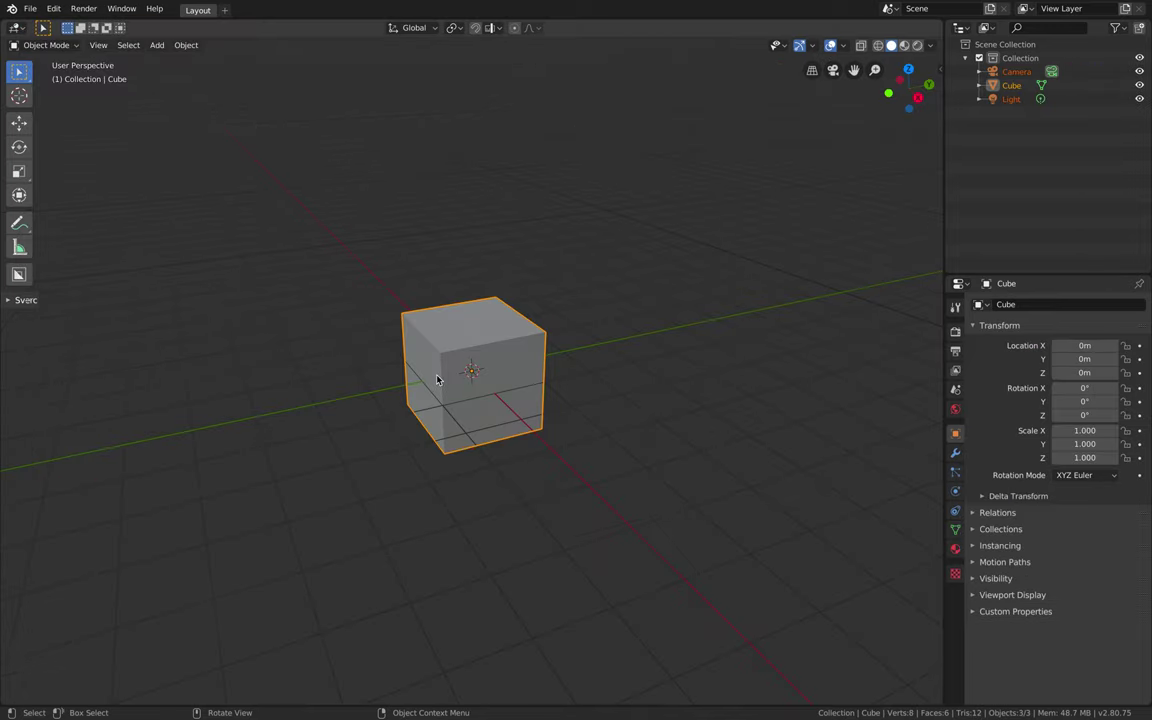
key(x)
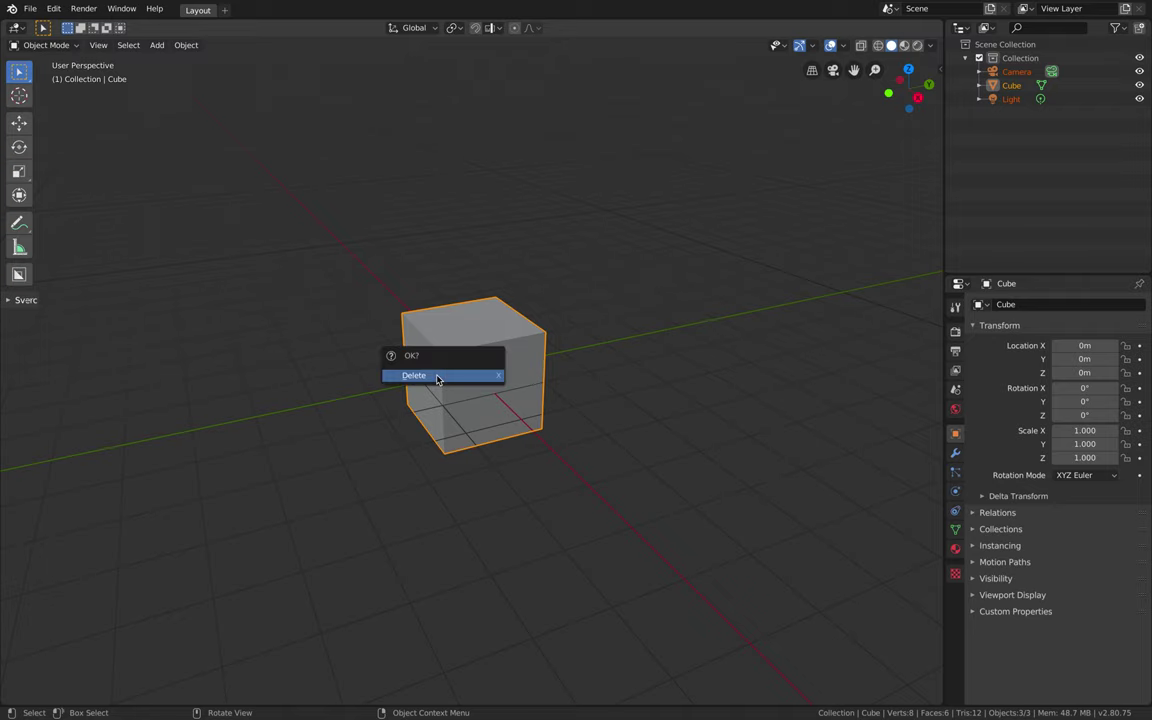
click(436, 379)
Step: Import apple_pizza_box_demo_002.fbx from the Desktop folder USDZ_ApplePizzaDemo into the empty scene
click(30, 8)
mouse_move(100, 192)
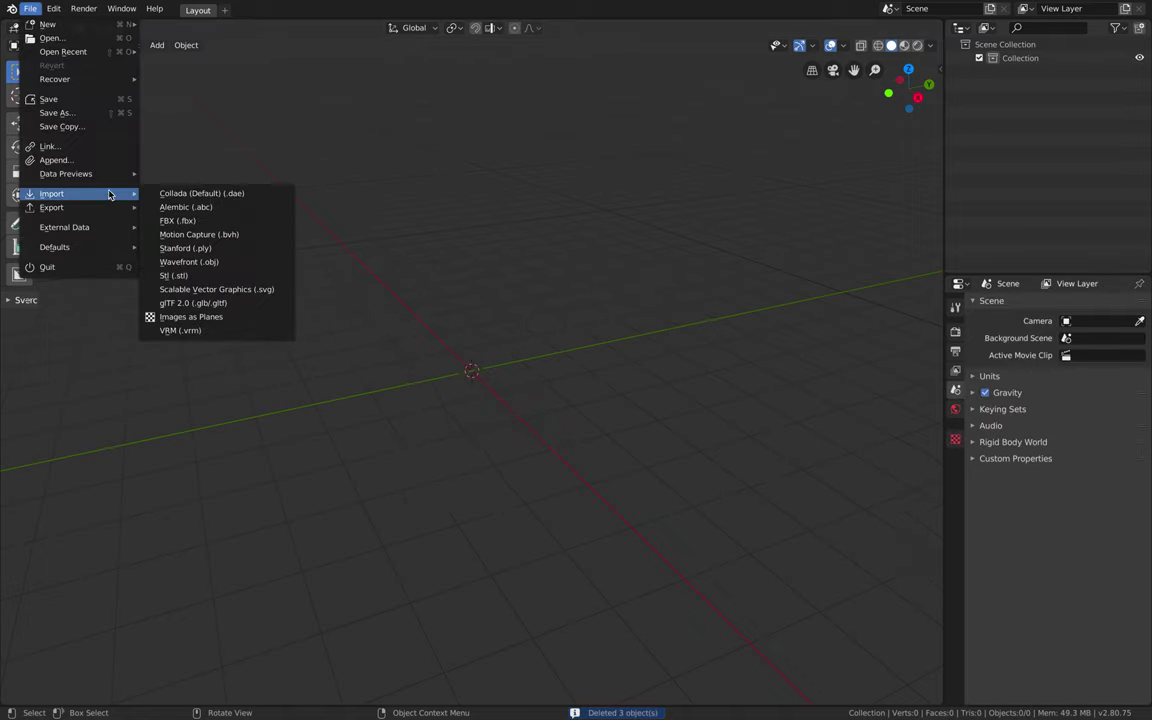
click(185, 220)
click(189, 29)
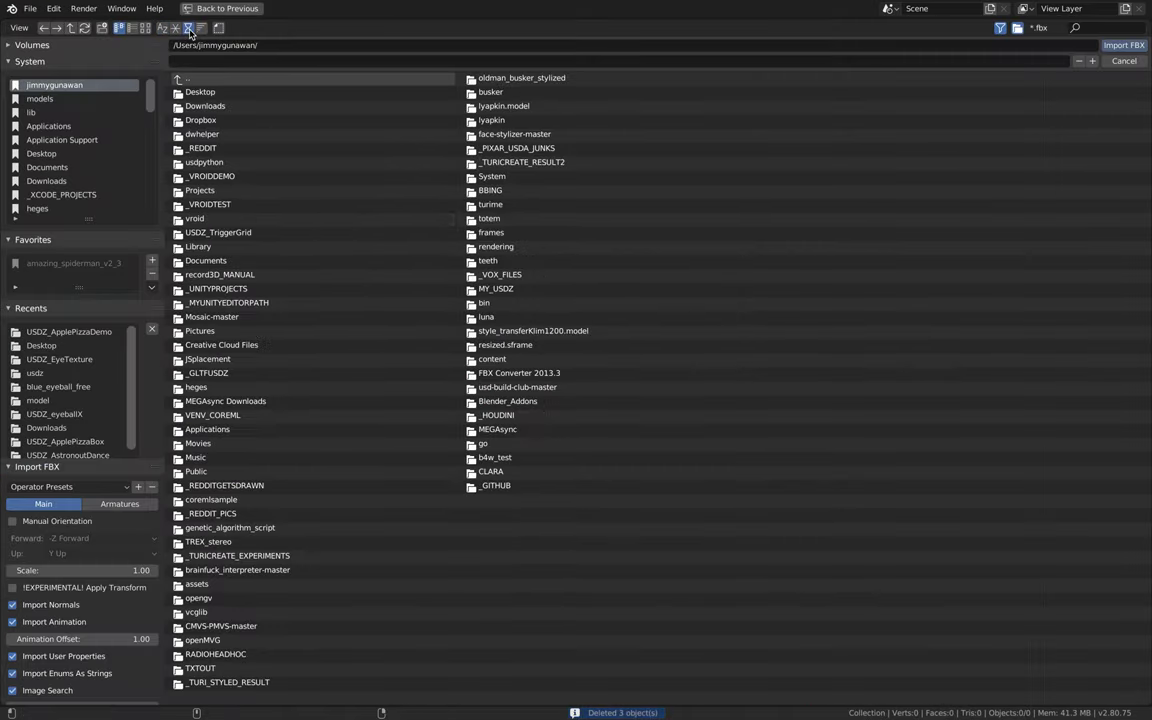
click(208, 91)
click(229, 93)
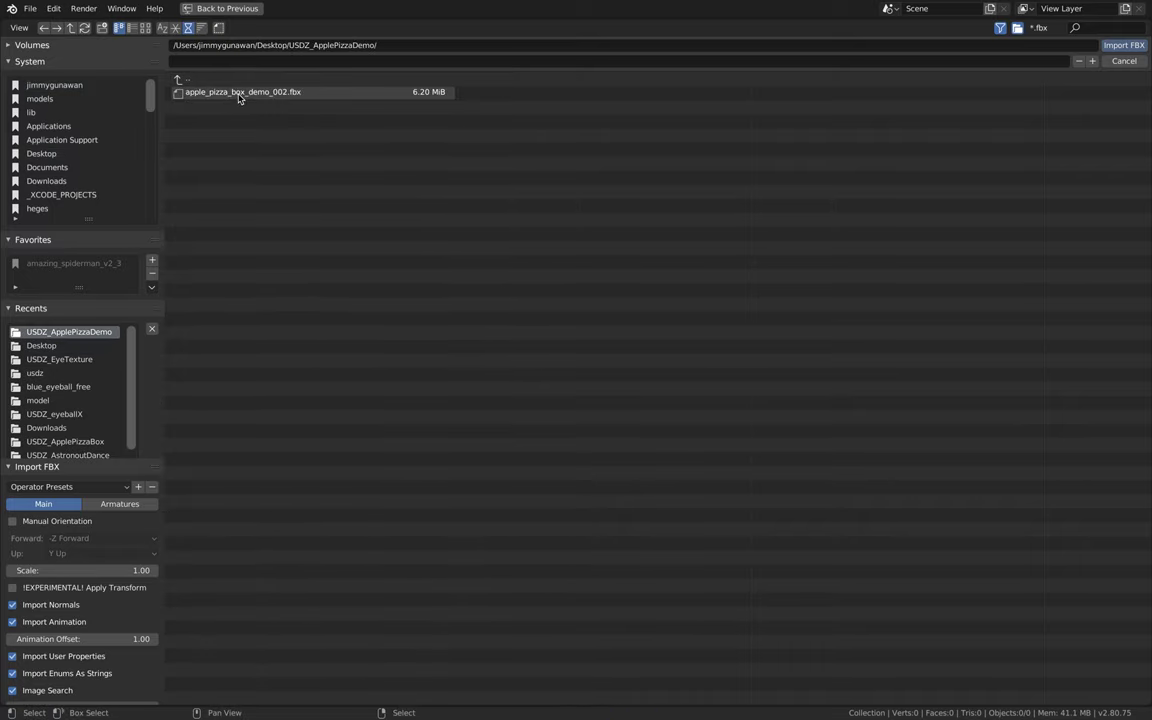
click(240, 94)
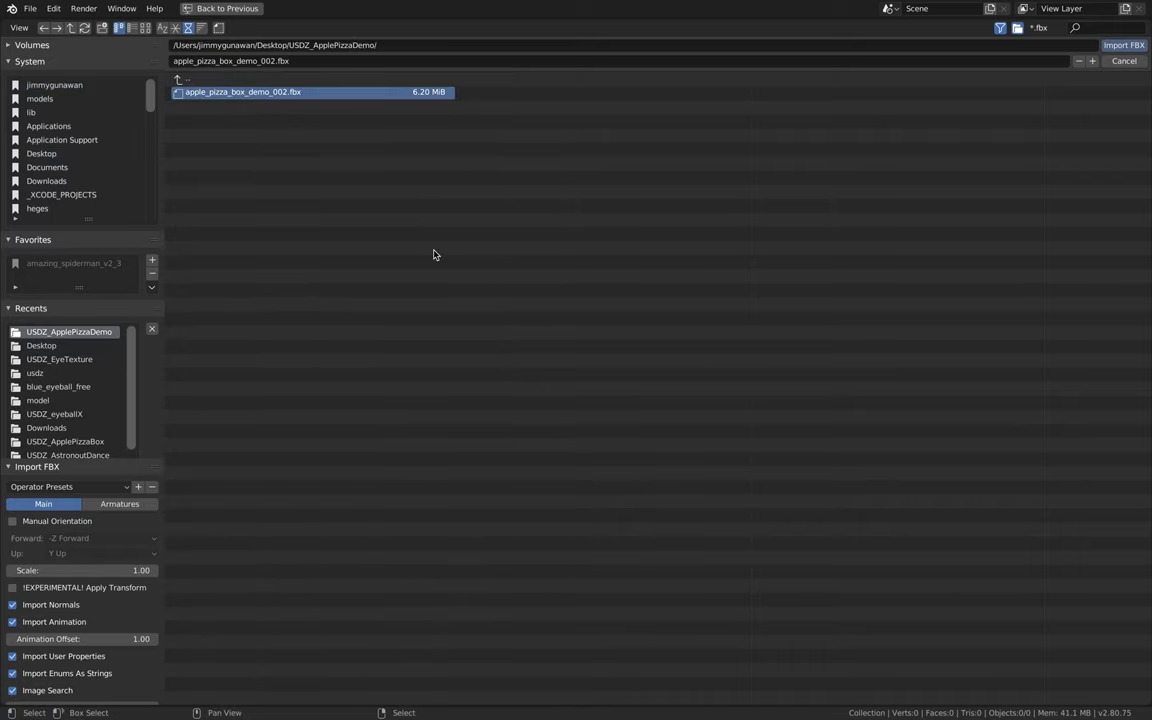
key(Return)
Step: Split off a Timeline below the 3D viewport and set the animation's end frame to 30
scroll(516, 311, down, 10)
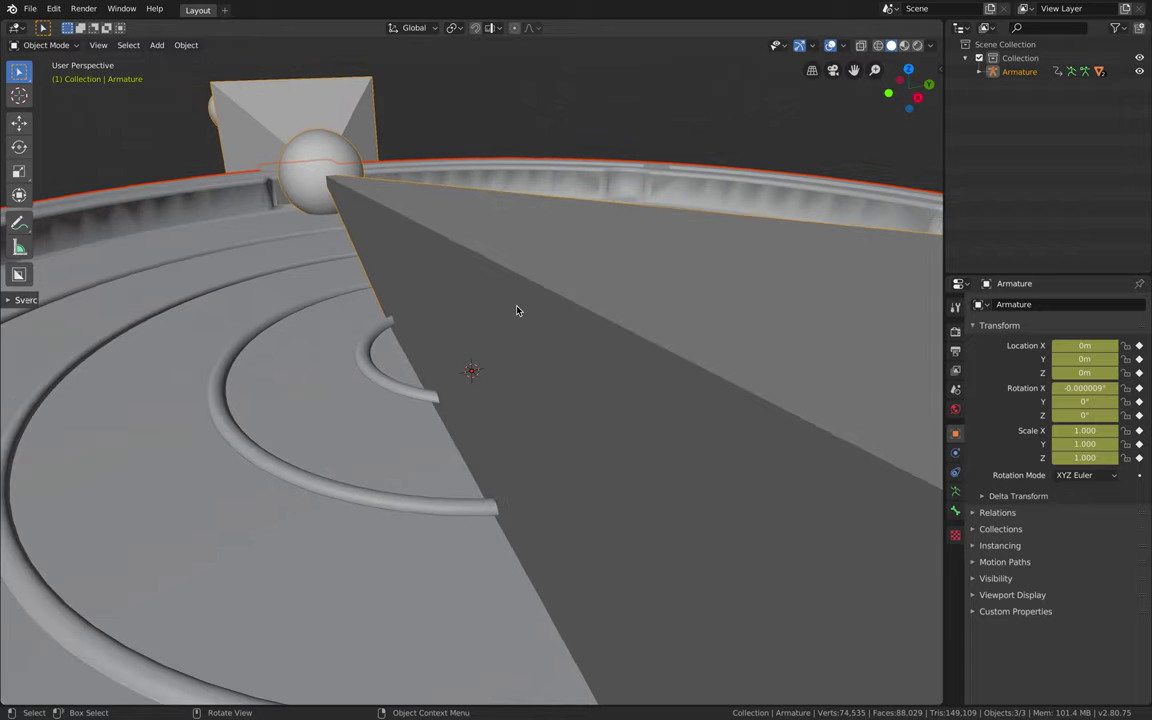
scroll(516, 311, up, 8)
scroll(516, 311, down, 6)
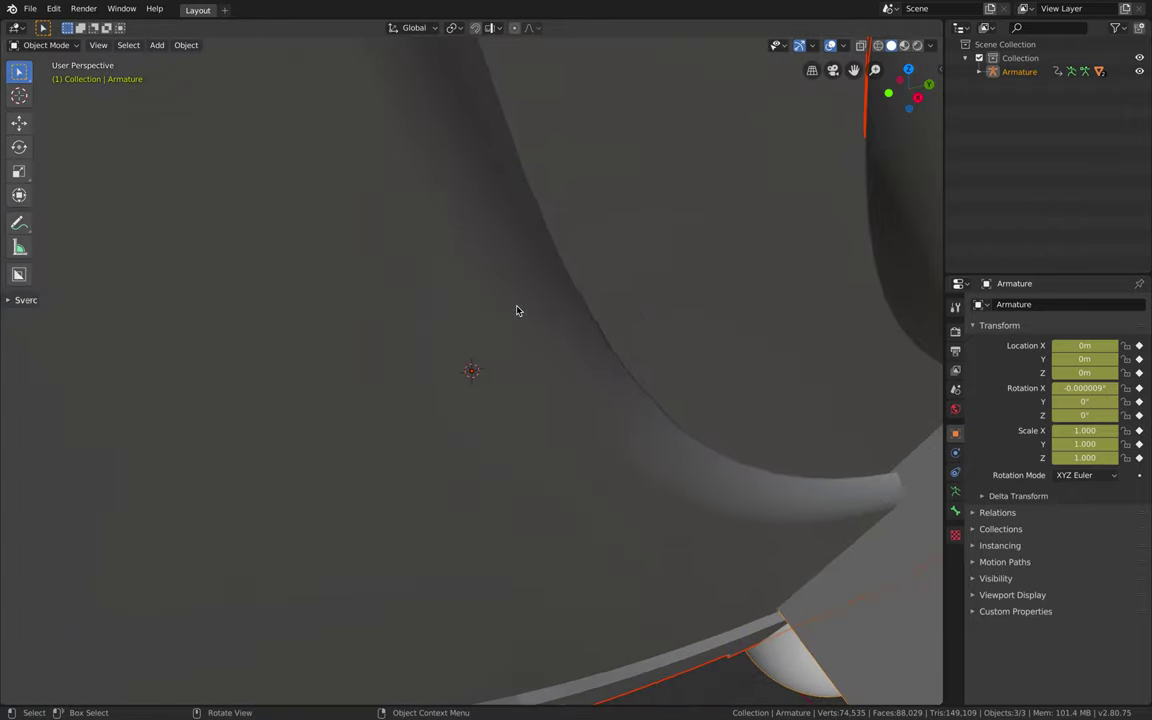
scroll(516, 311, down, 6)
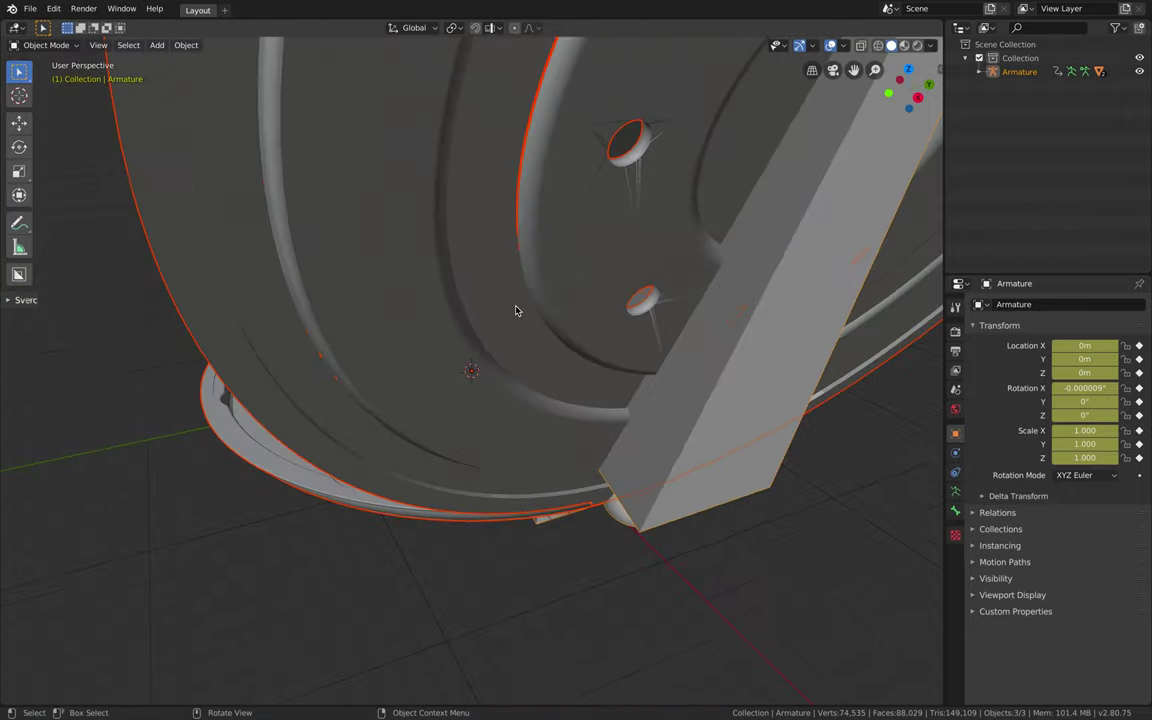
middle_drag(516, 311, 517, 309)
scroll(517, 309, down, 2)
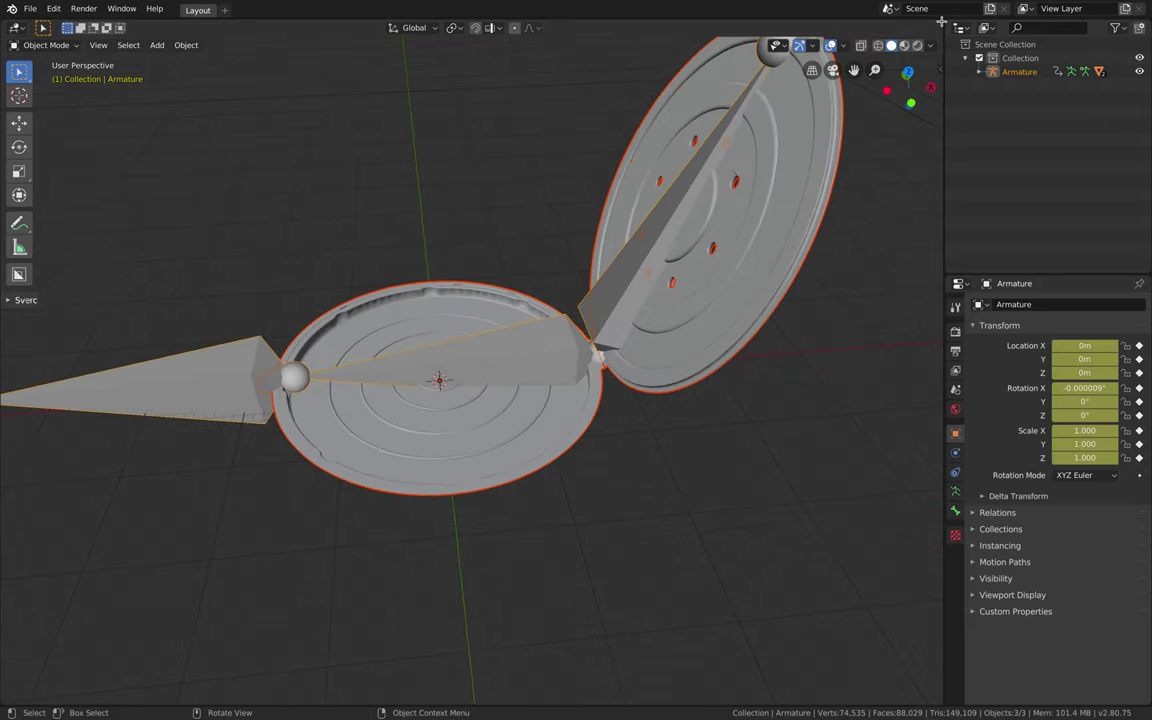
drag(941, 23, 918, 600)
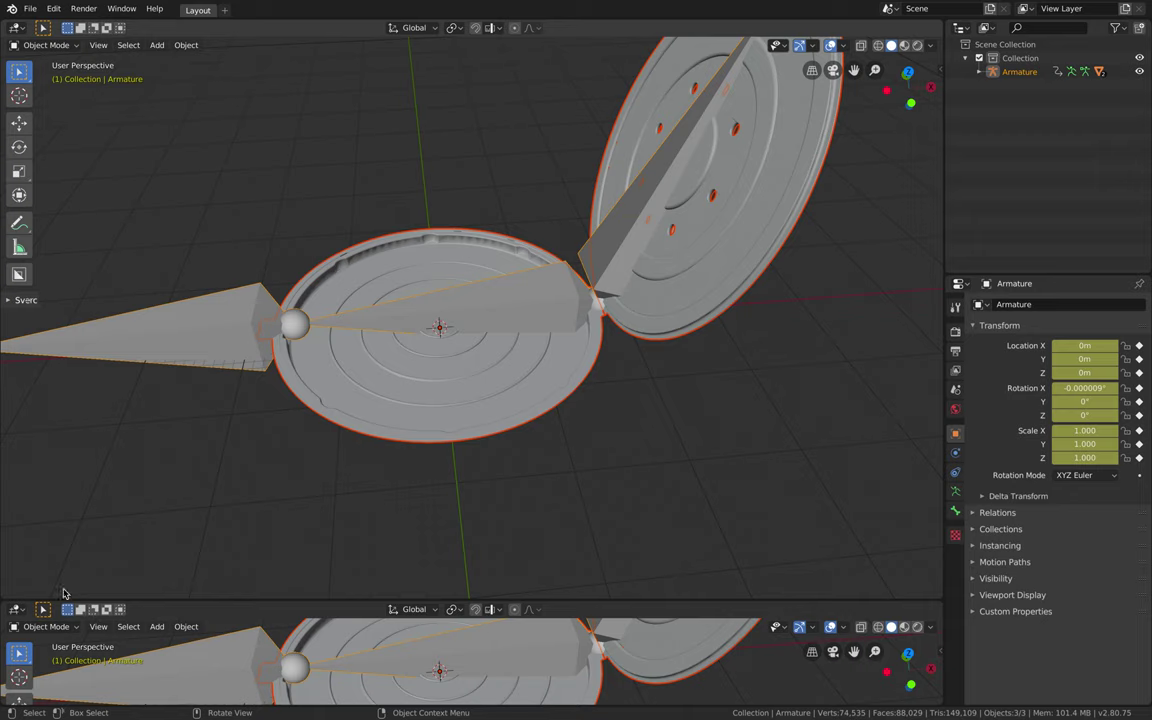
click(16, 609)
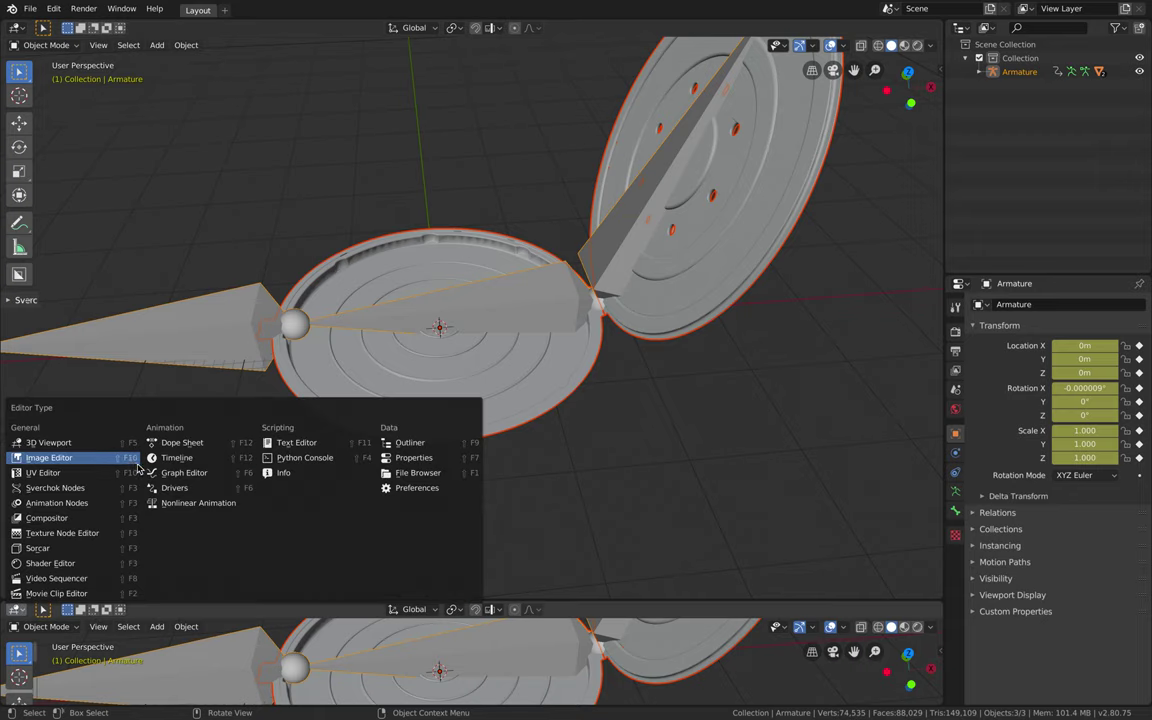
click(178, 457)
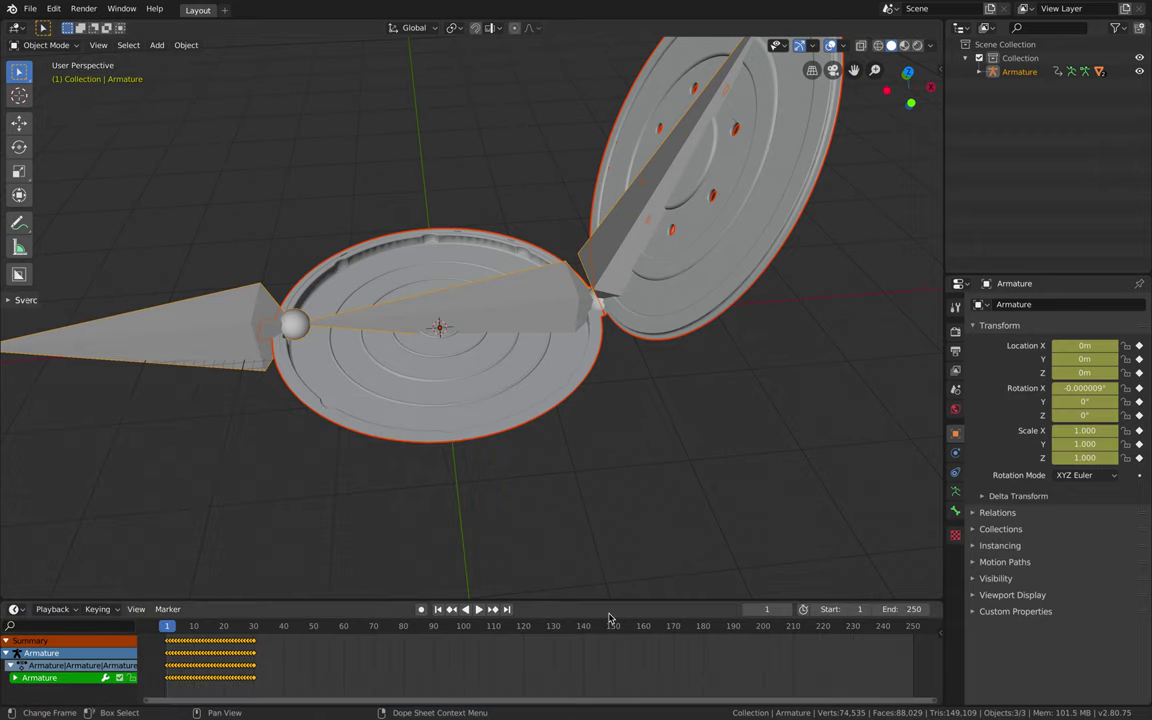
text(30)
key(Return)
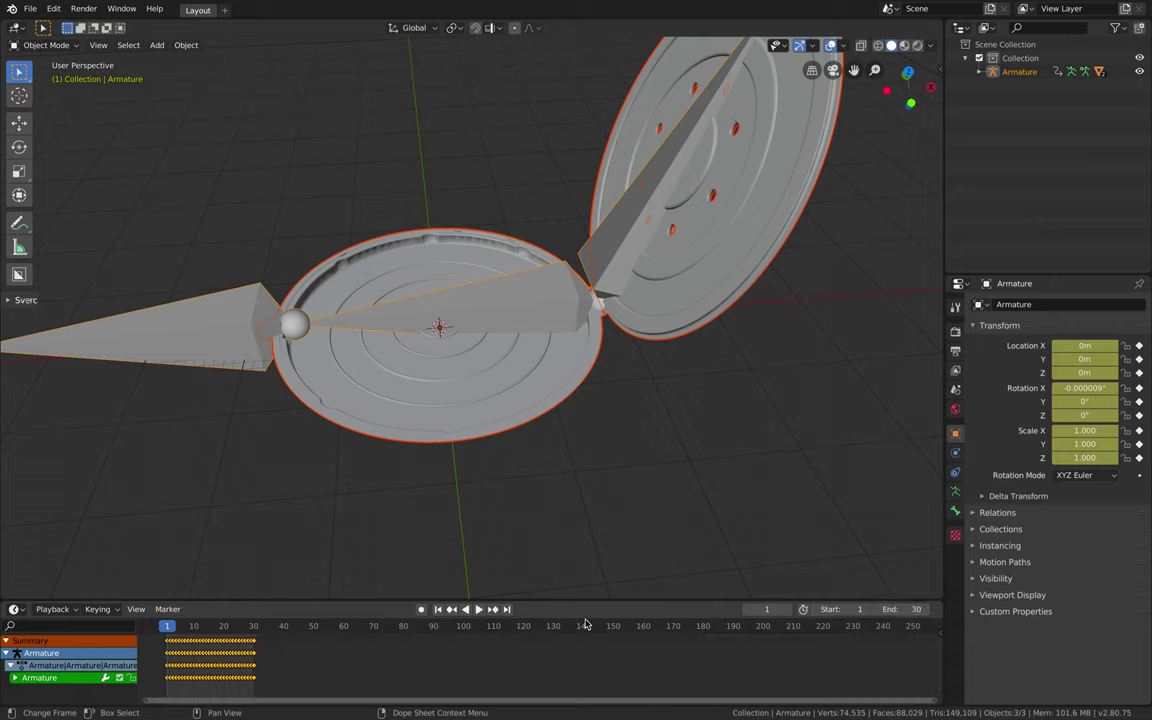
Step: Play the imported lid animation, check it from another angle and stop it at frame 10
click(476, 610)
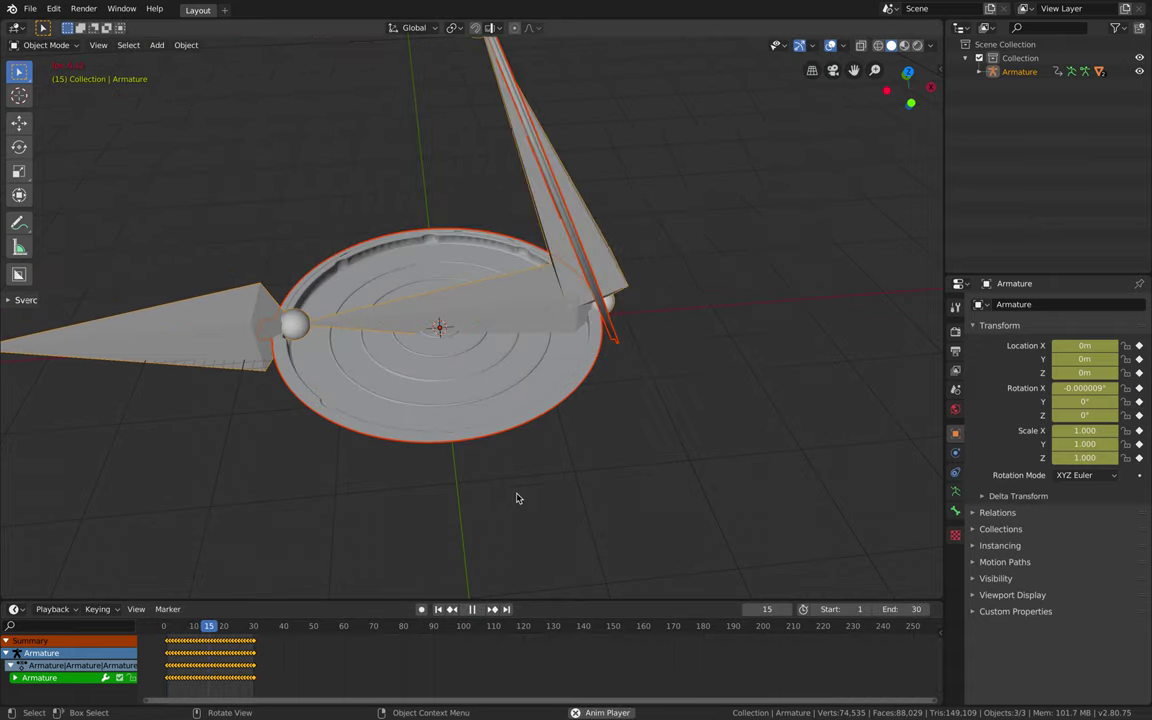
middle_drag(517, 498, 559, 474)
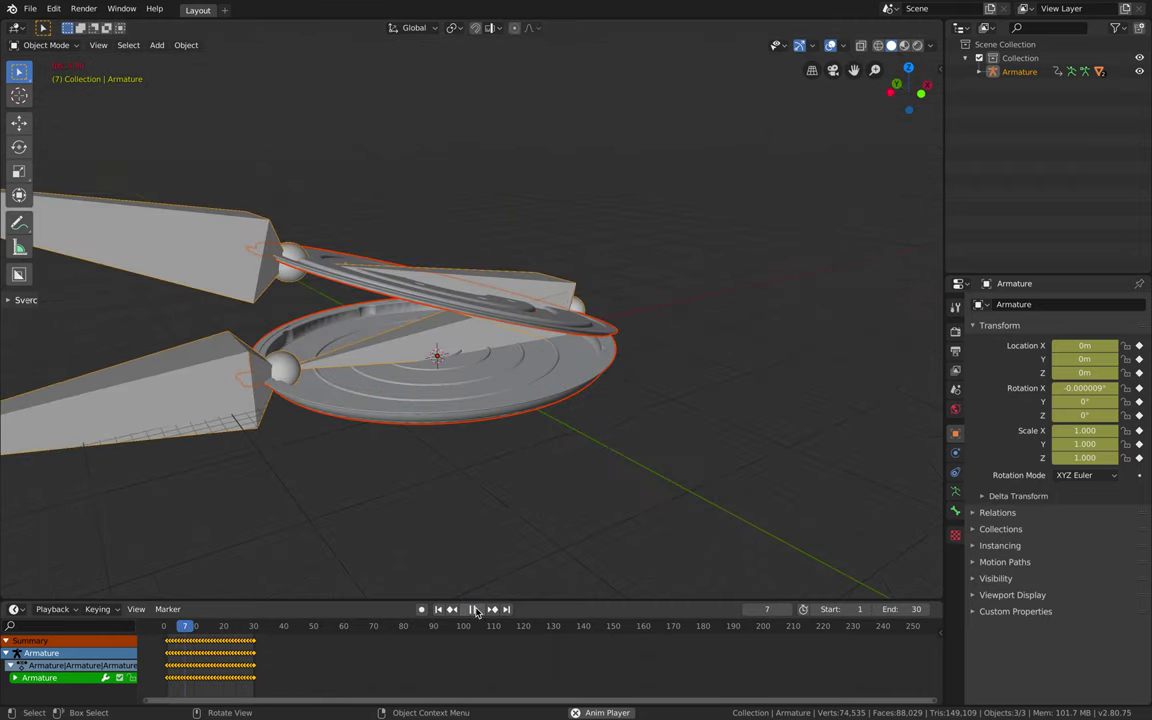
key(space)
Step: Examine the transform values of the imported pizza box parts in the viewport sidebar
click(940, 68)
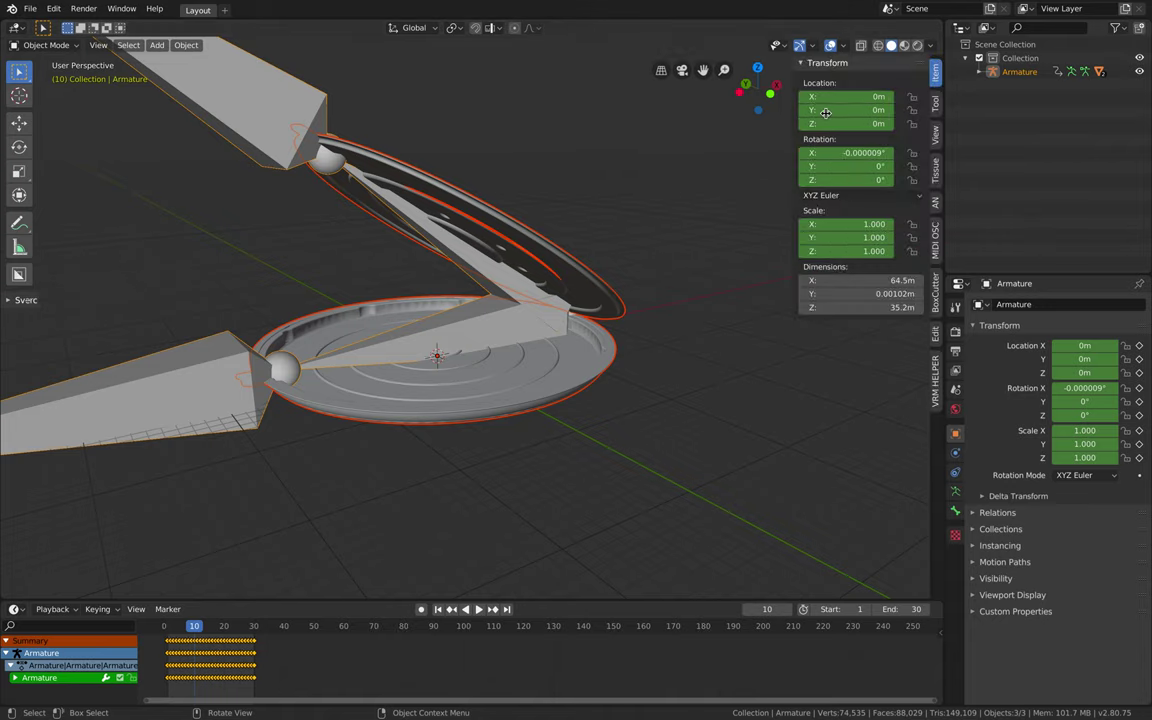
middle_drag(683, 189, 603, 254)
click(604, 221)
click(605, 255)
click(585, 377)
click(605, 244)
middle_drag(605, 244, 576, 237)
click(622, 369)
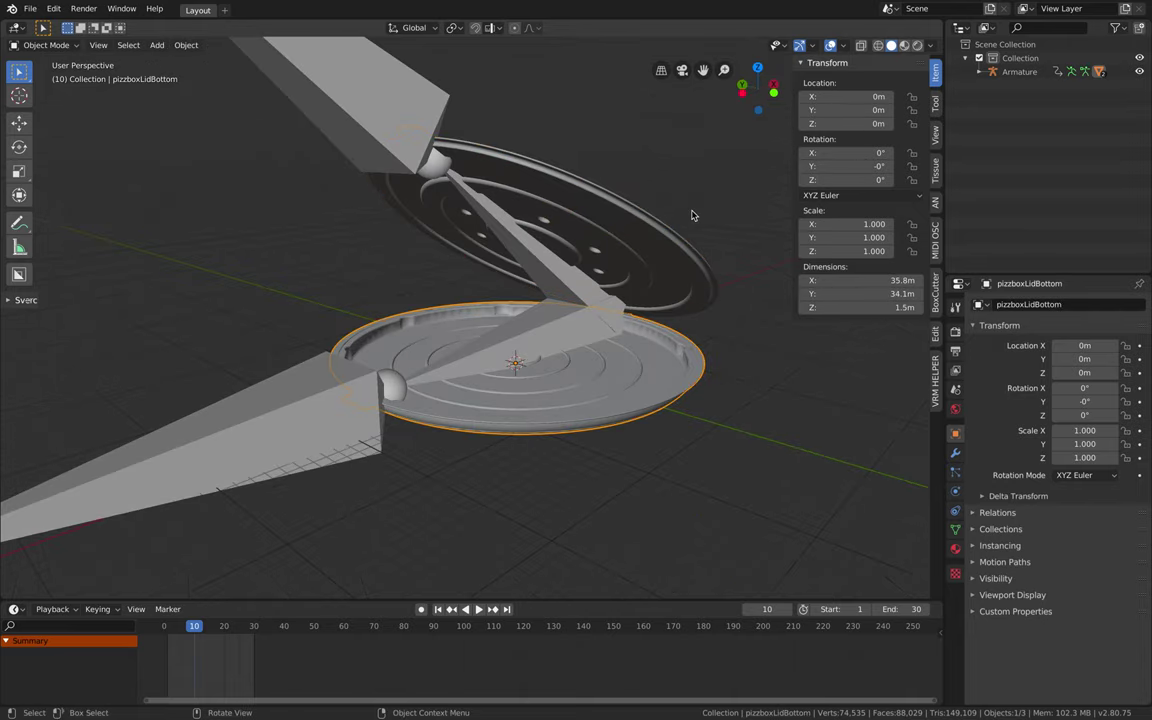
middle_drag(691, 215, 671, 212)
Step: Clear the location, rotation and scale keyframes of the armature object
click(391, 136)
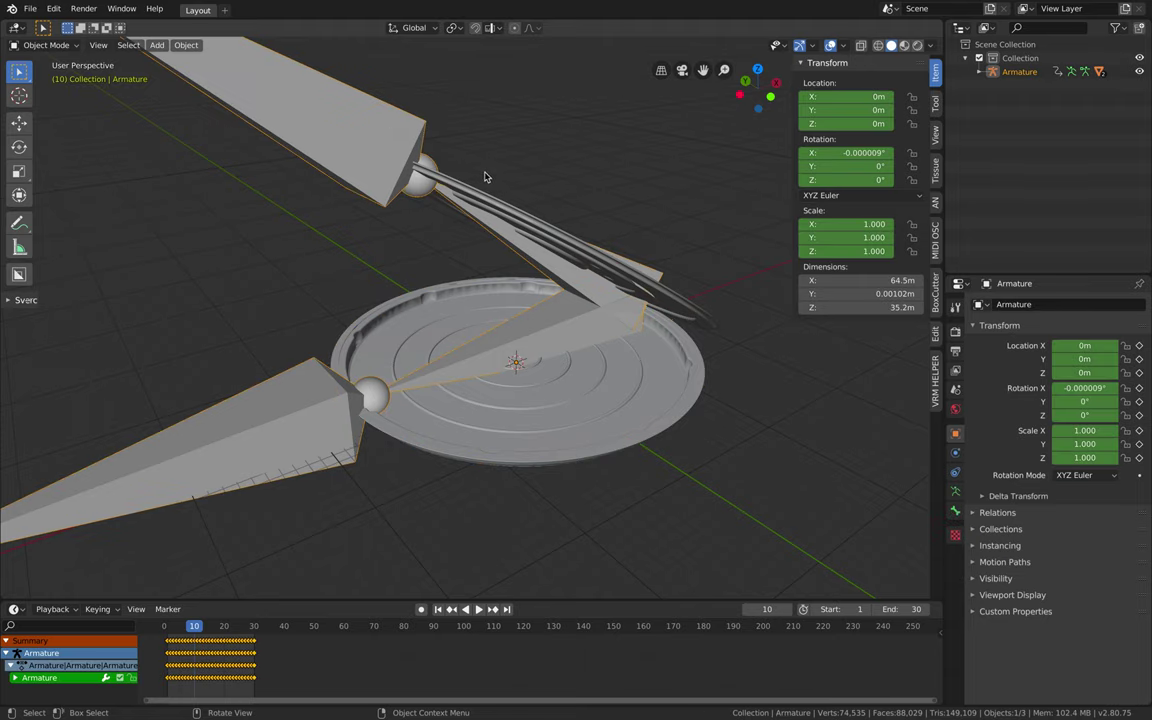
middle_drag(483, 177, 500, 180)
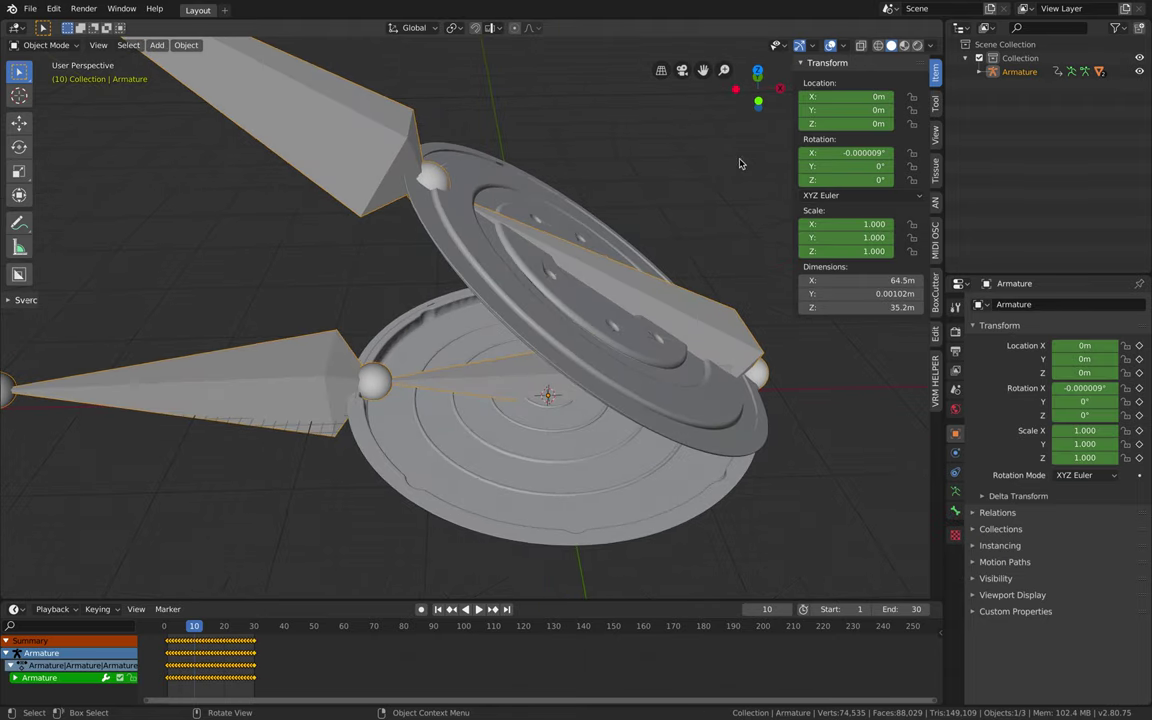
right_click(826, 110)
click(826, 143)
right_click(820, 155)
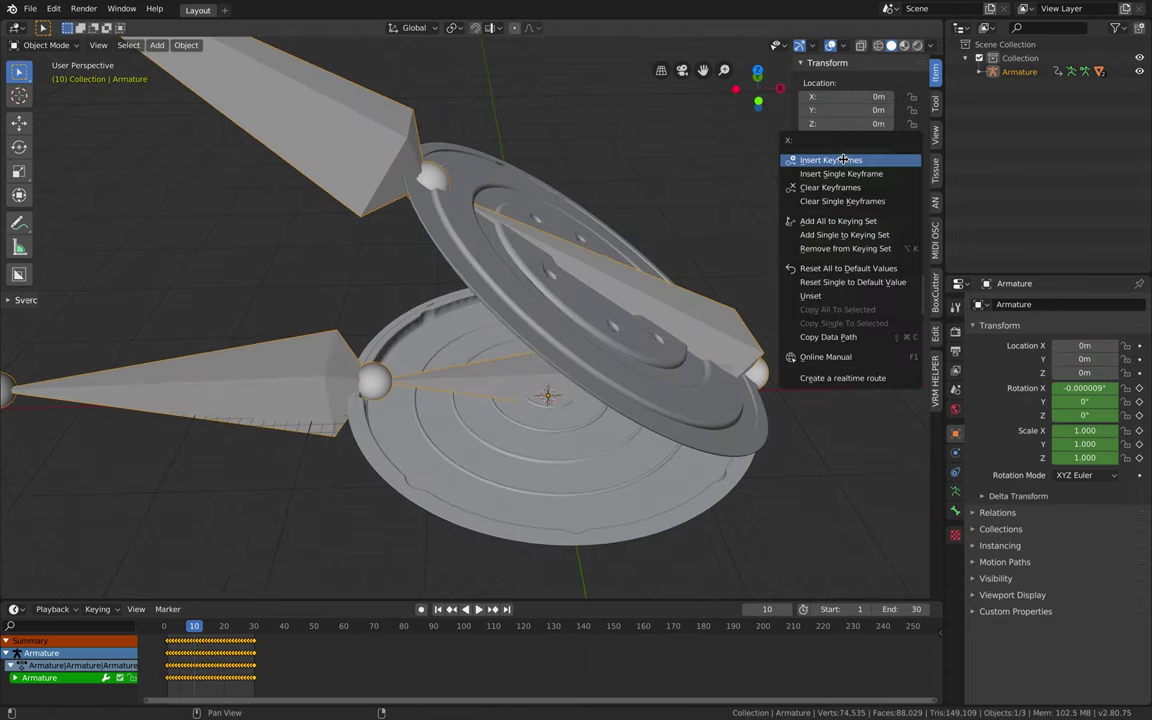
click(815, 185)
right_click(851, 225)
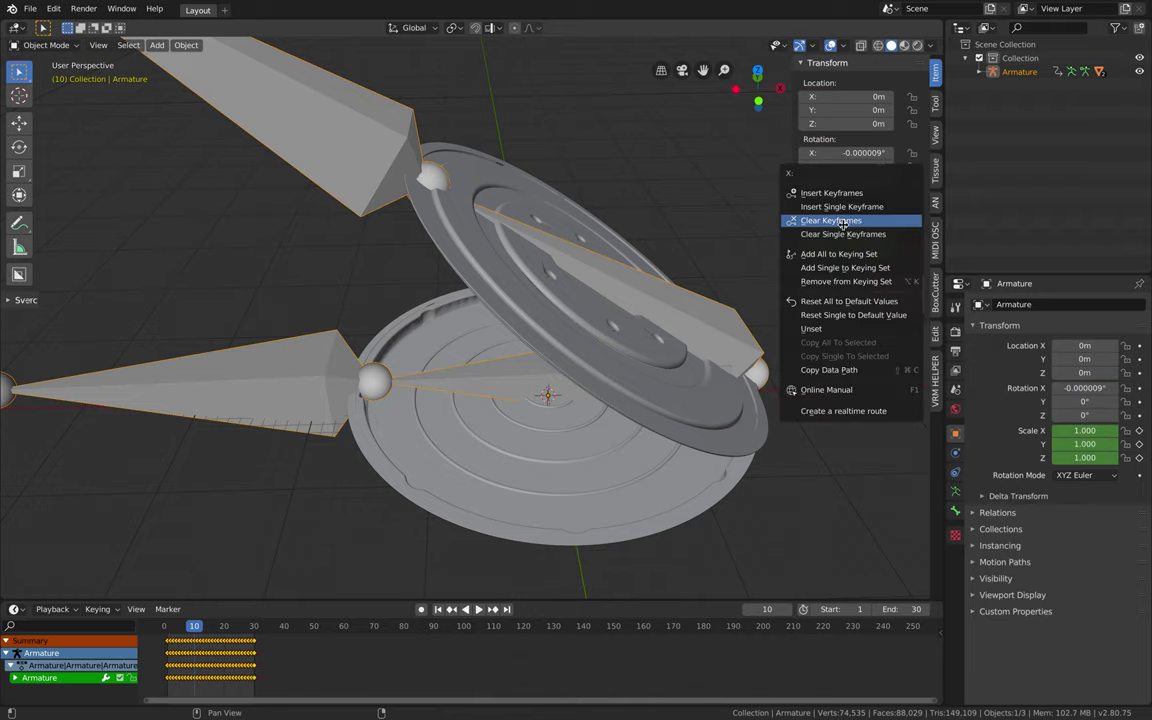
click(852, 227)
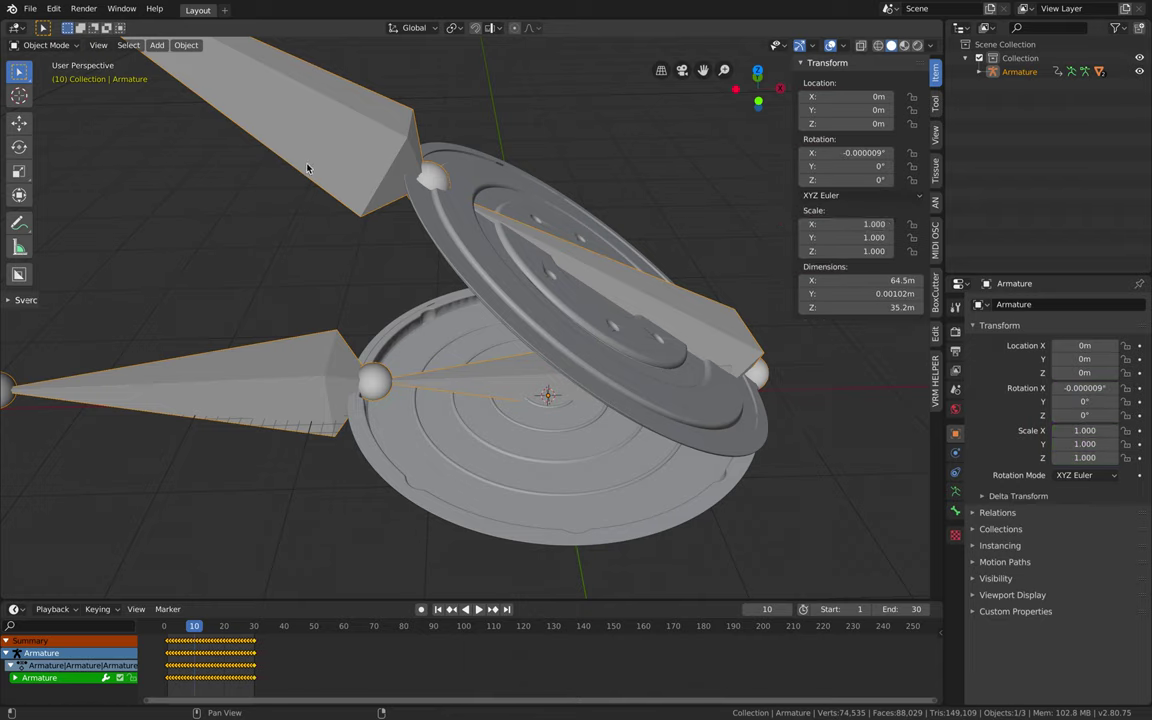
Step: Save the file as bakedanim.blend in the USDZ_ApplePizzaDemo folder
click(31, 9)
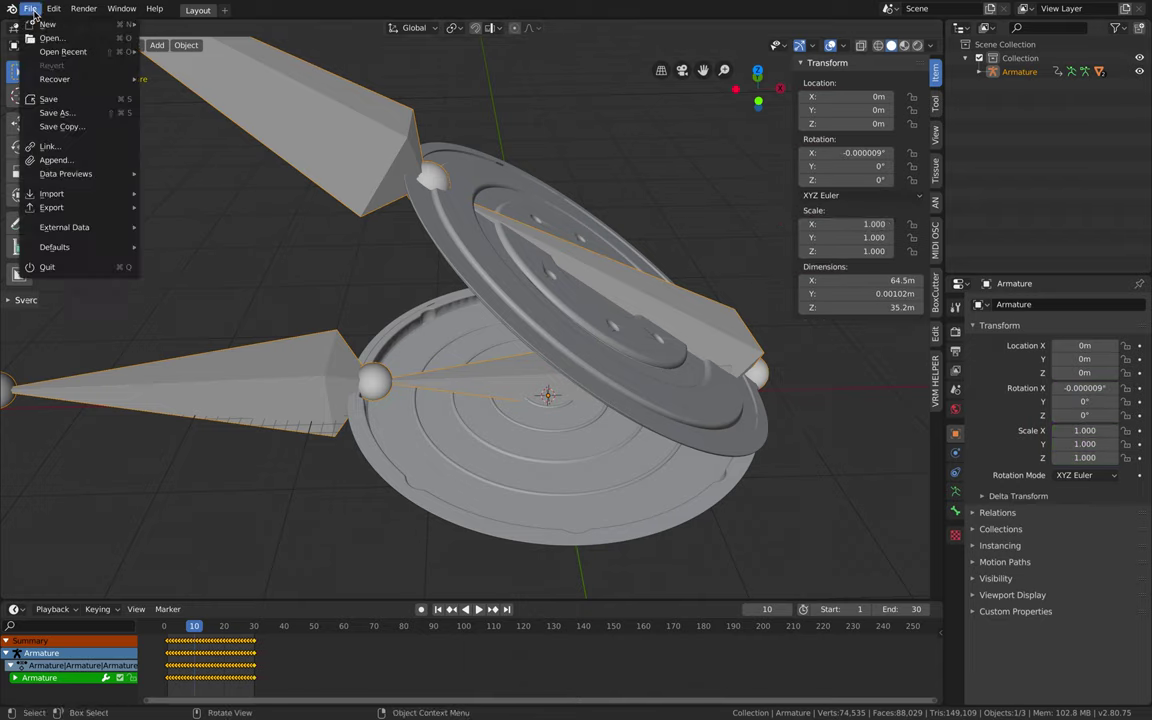
click(52, 112)
click(188, 28)
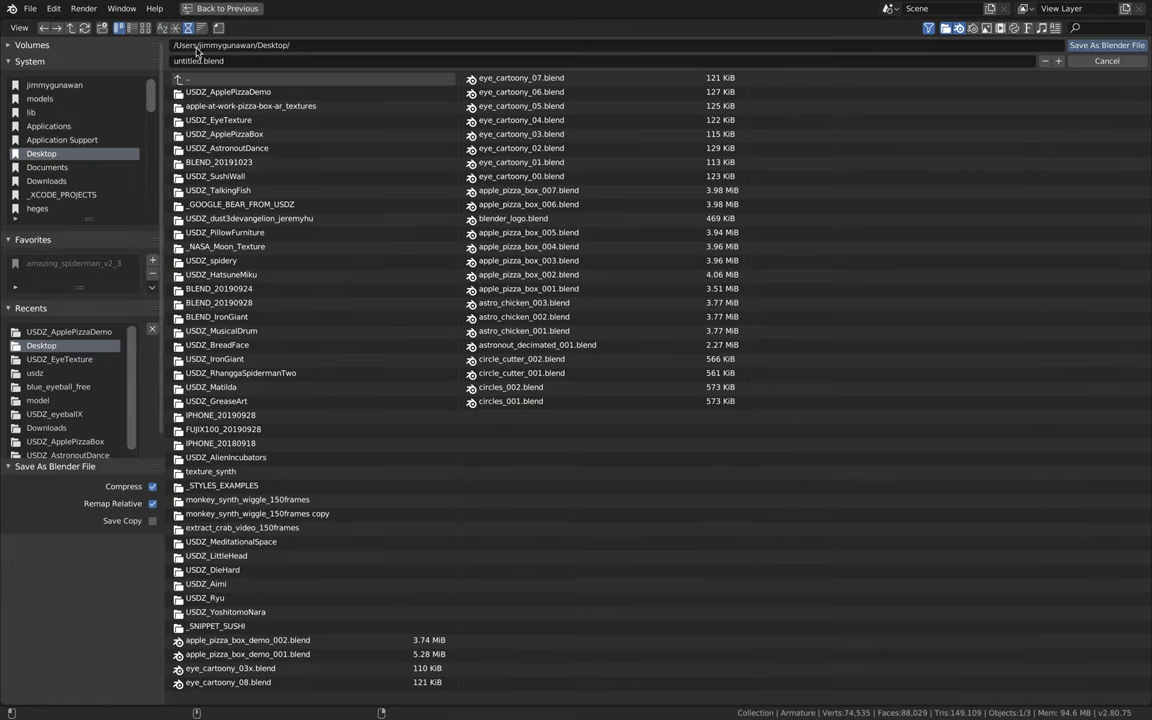
double_click(218, 91)
click(208, 62)
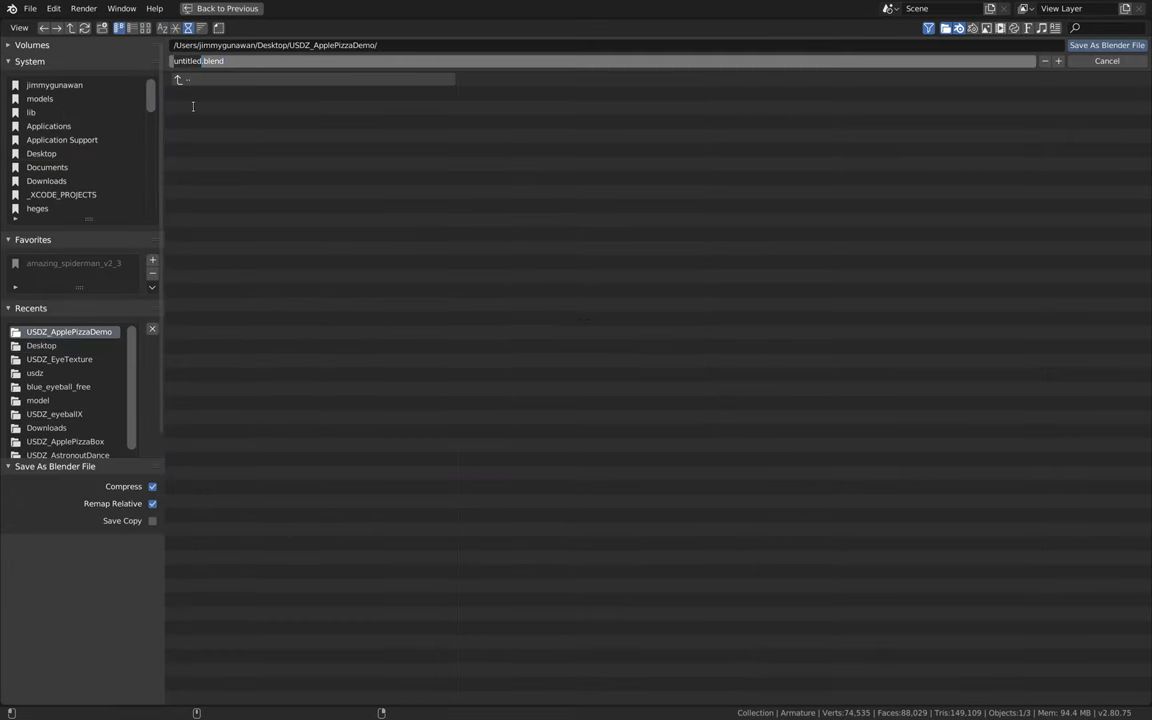
text(bakedanim)
key(Return)
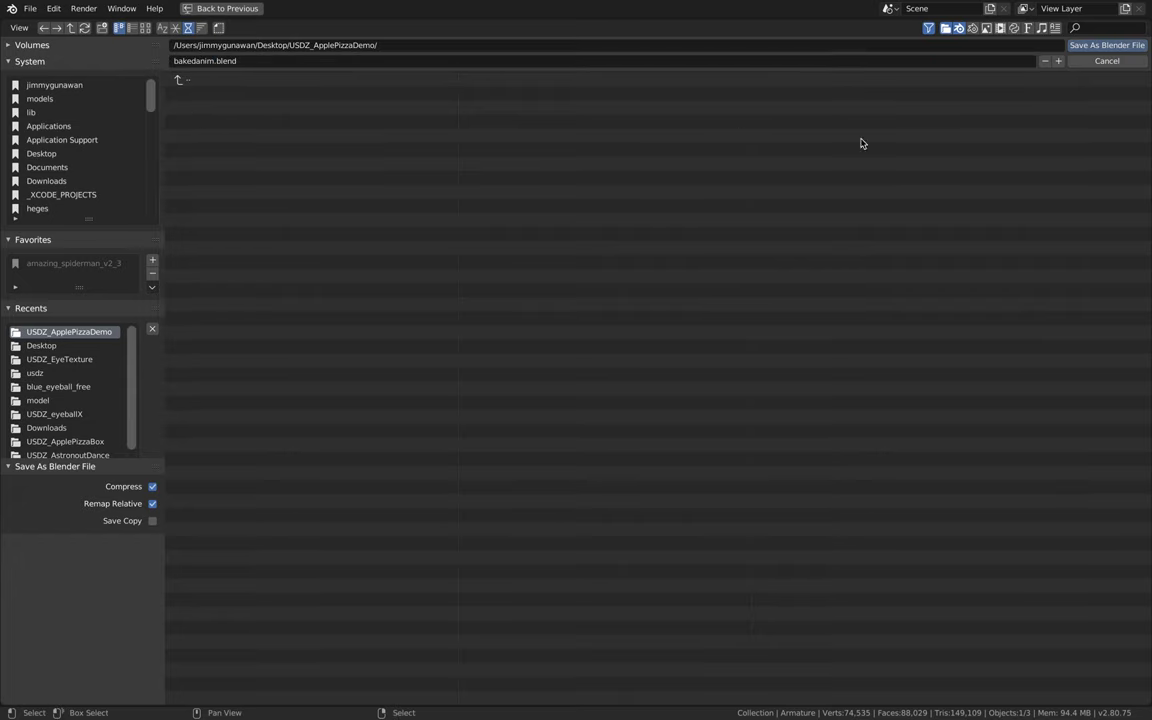
click(1122, 53)
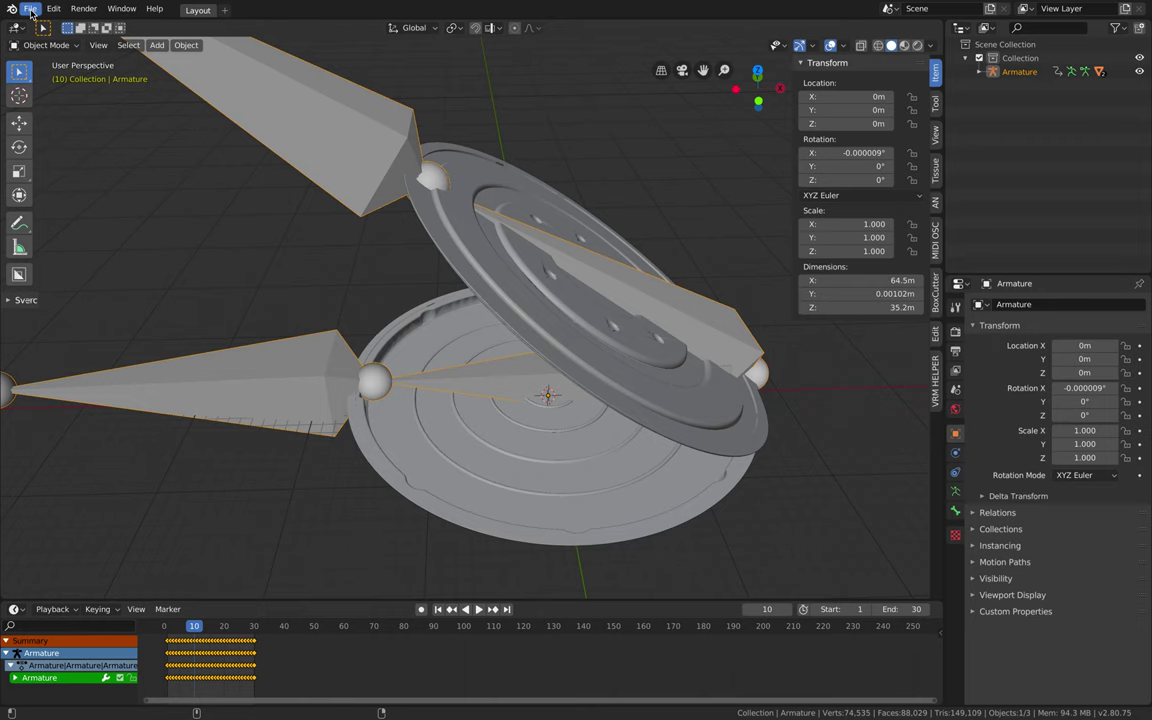
Step: Examine the material settings of the pizza box's bottom part, then deselect it
click(542, 507)
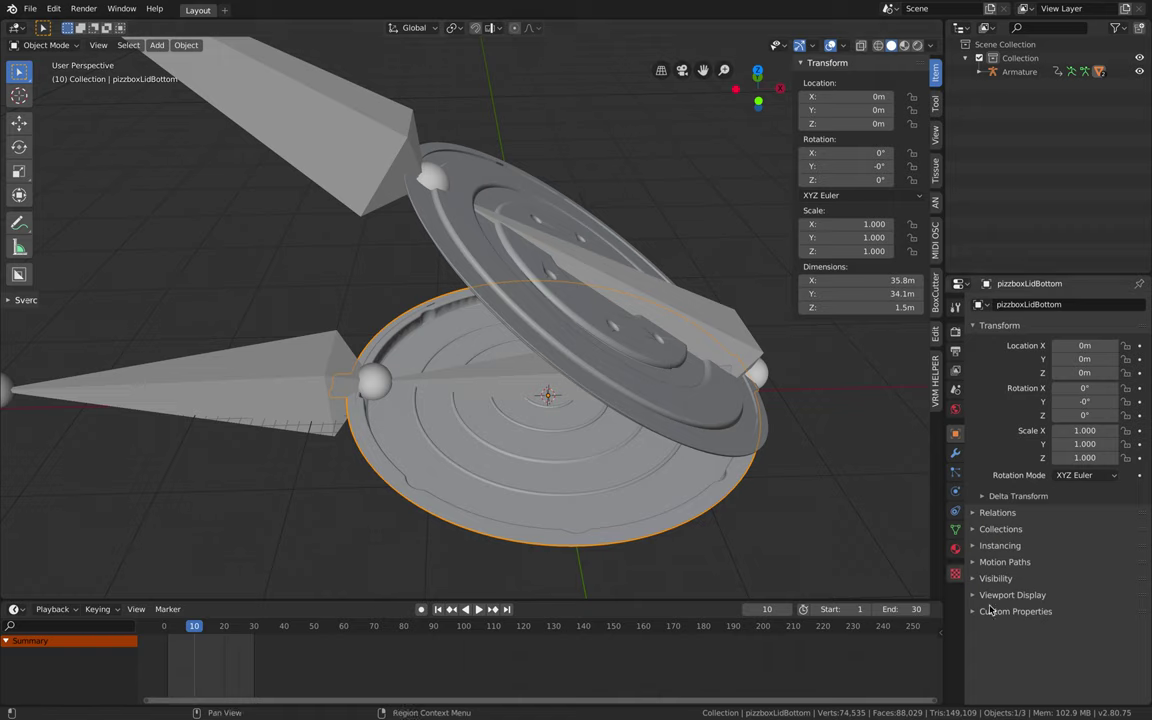
click(955, 548)
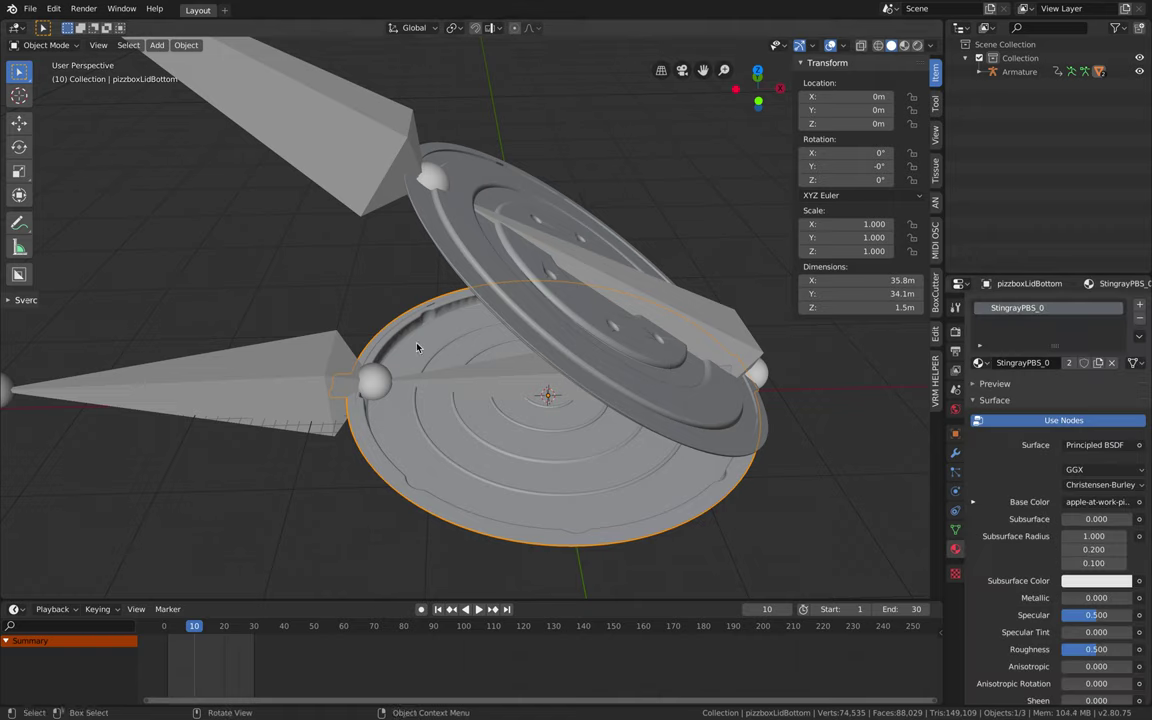
click(781, 347)
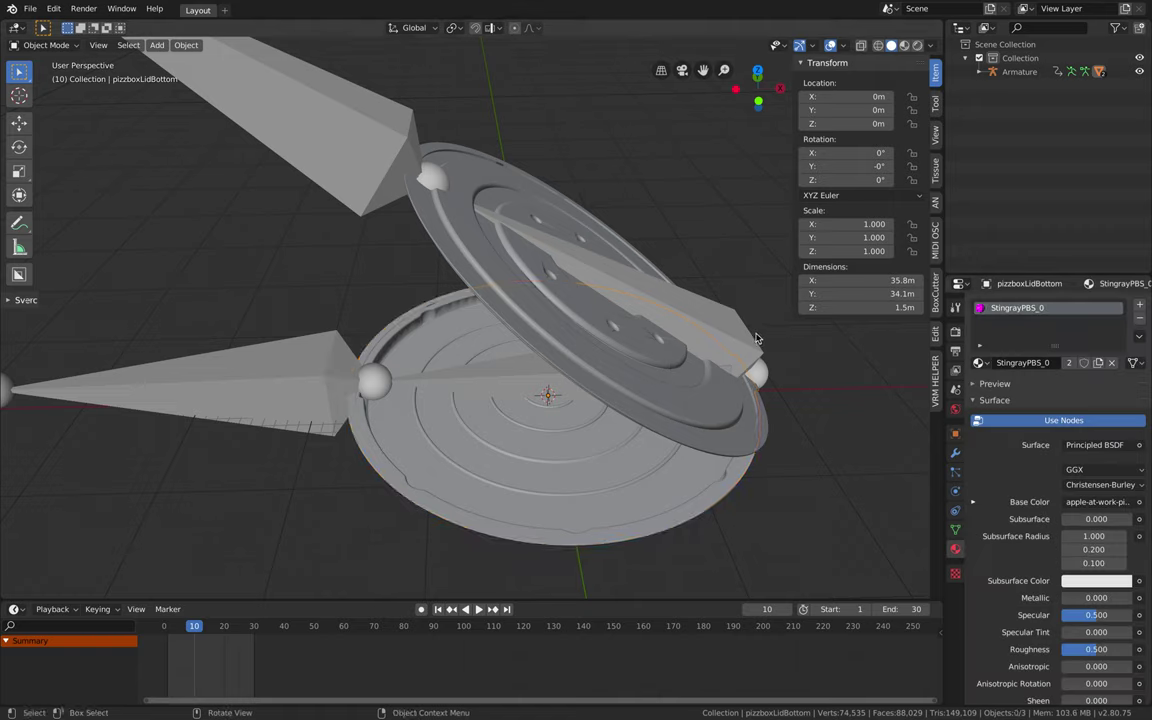
Step: Replace the top lid's material with a new one with an orange base color and show materials in the viewport
click(588, 230)
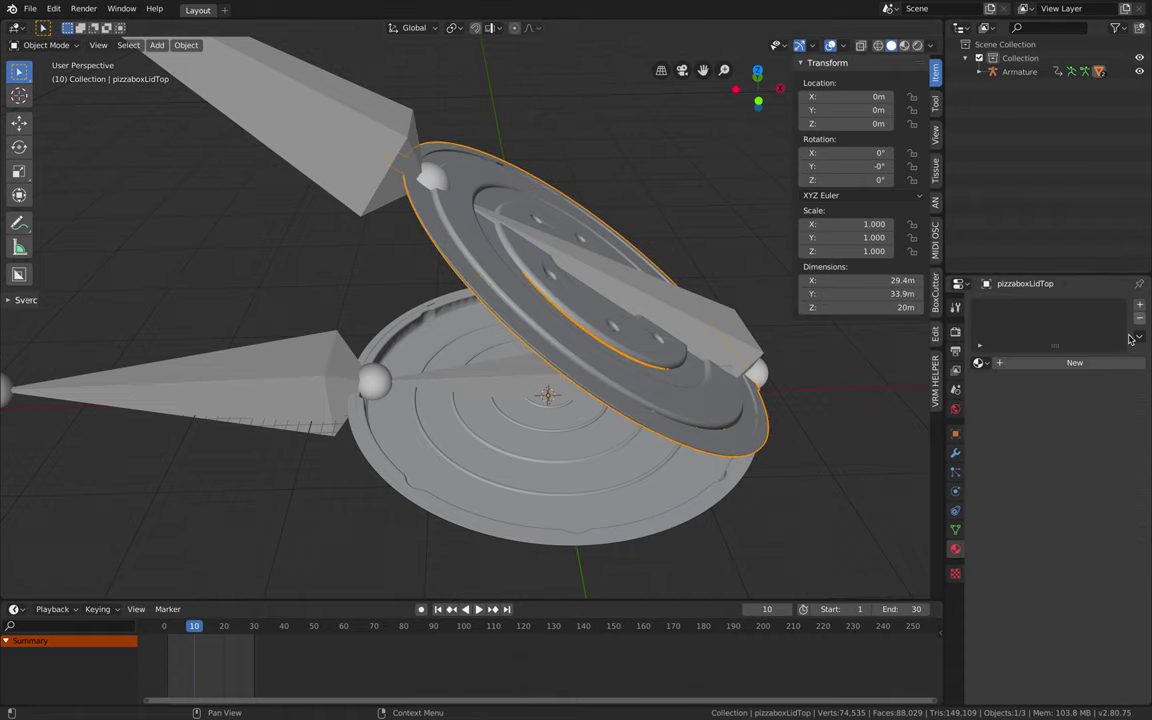
click(1068, 363)
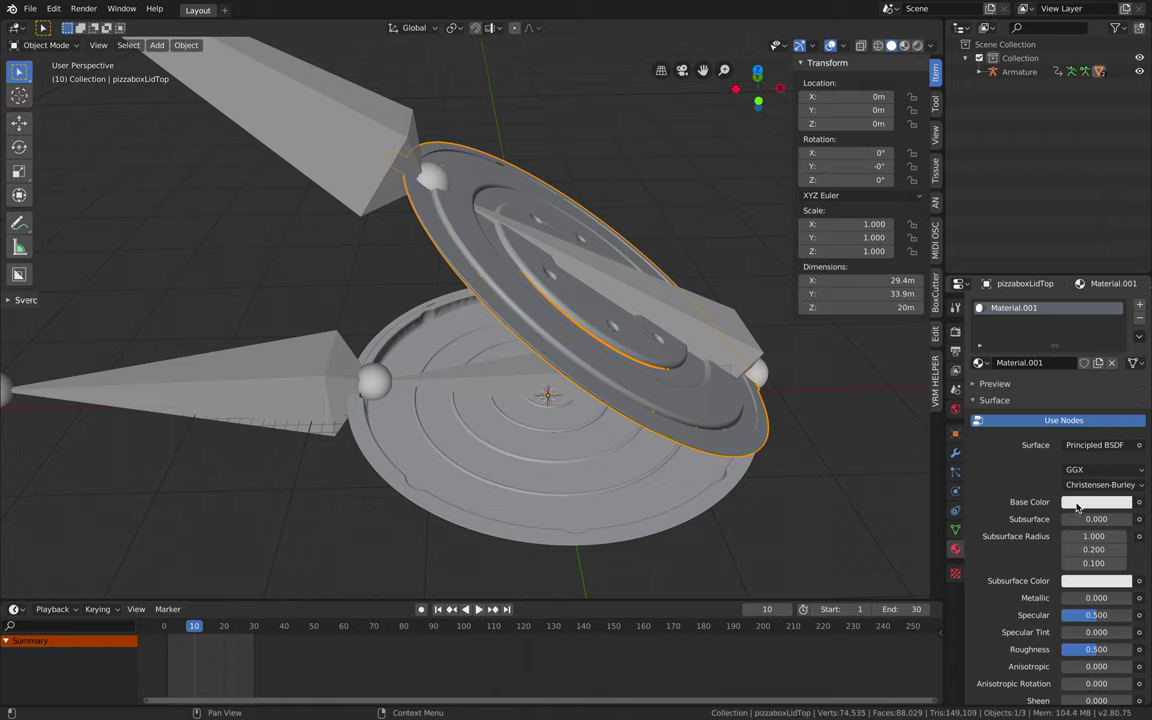
click(1076, 503)
drag(1050, 350, 1046, 391)
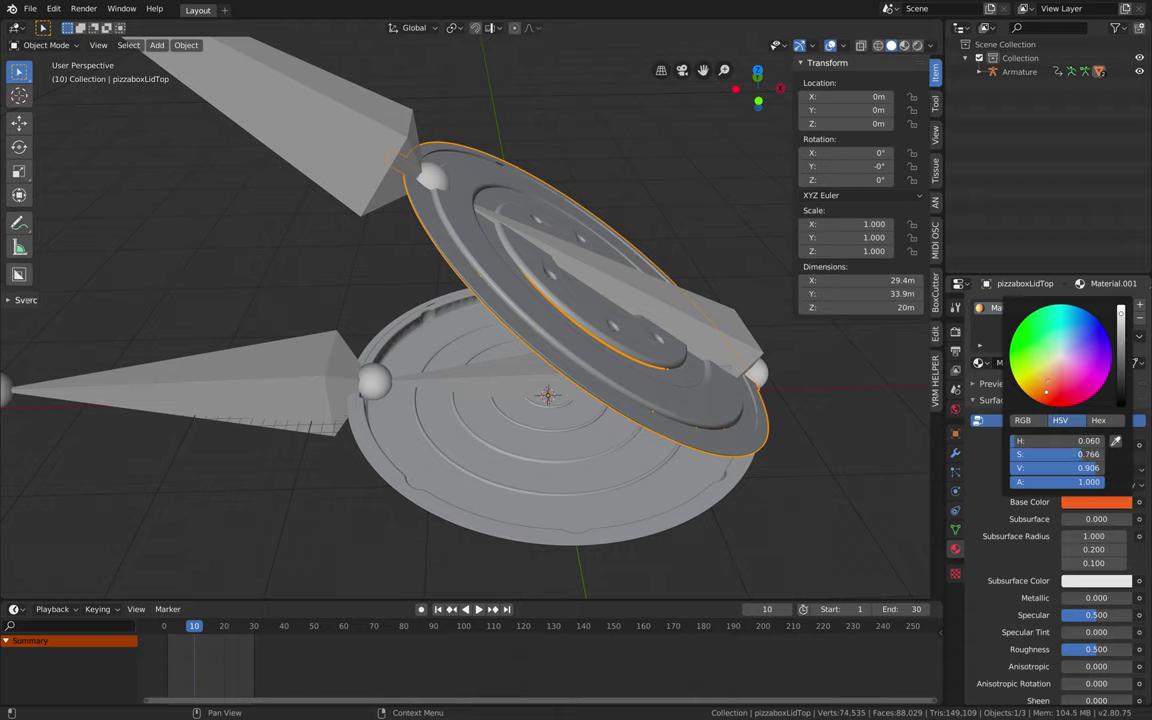
click(904, 46)
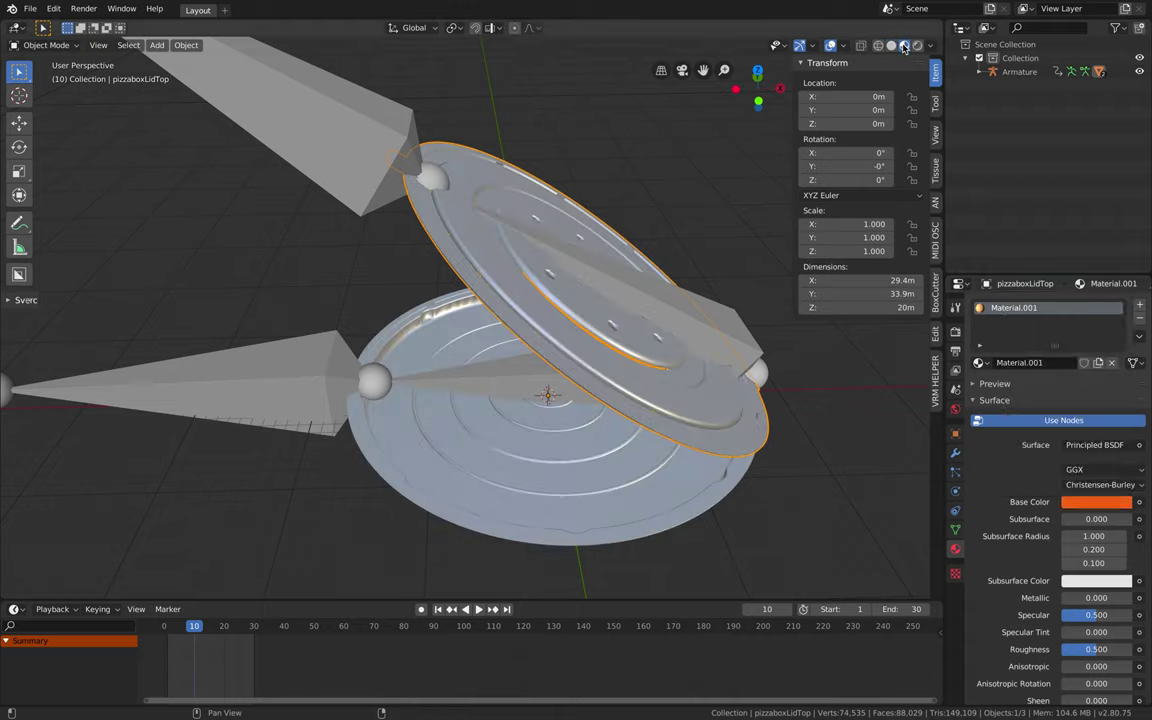
Step: Replace the bottom lid's material with a new one that has a light peach base color
click(590, 478)
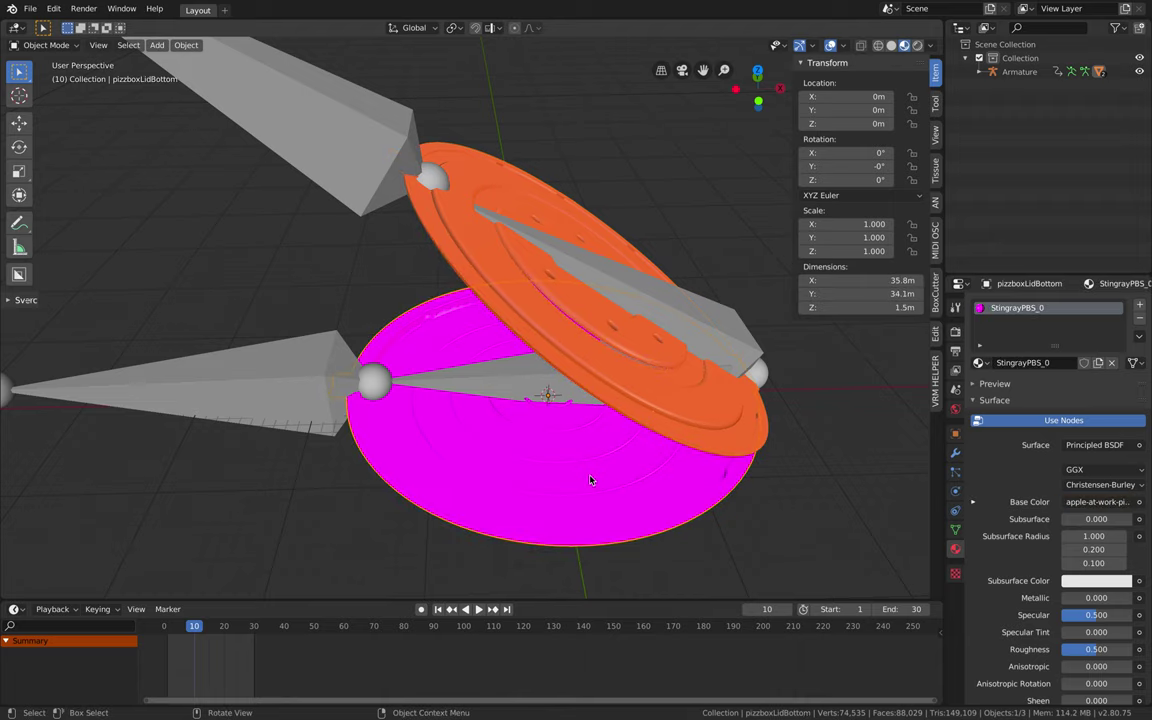
click(1139, 316)
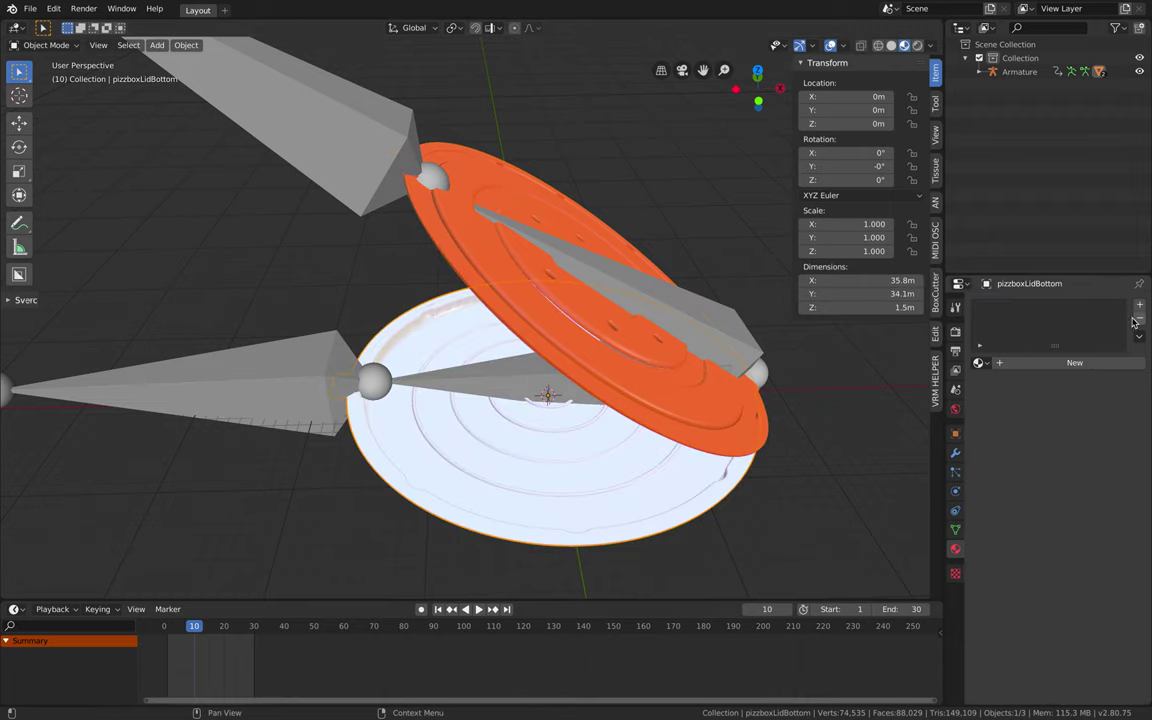
click(1076, 363)
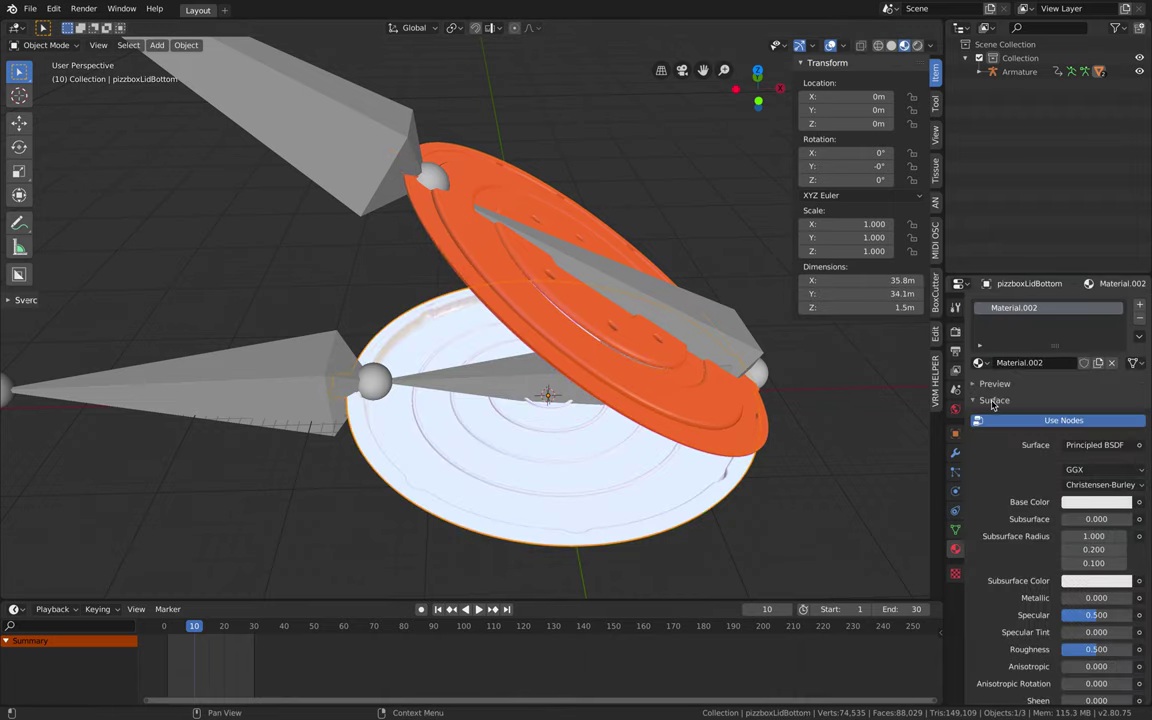
click(1078, 503)
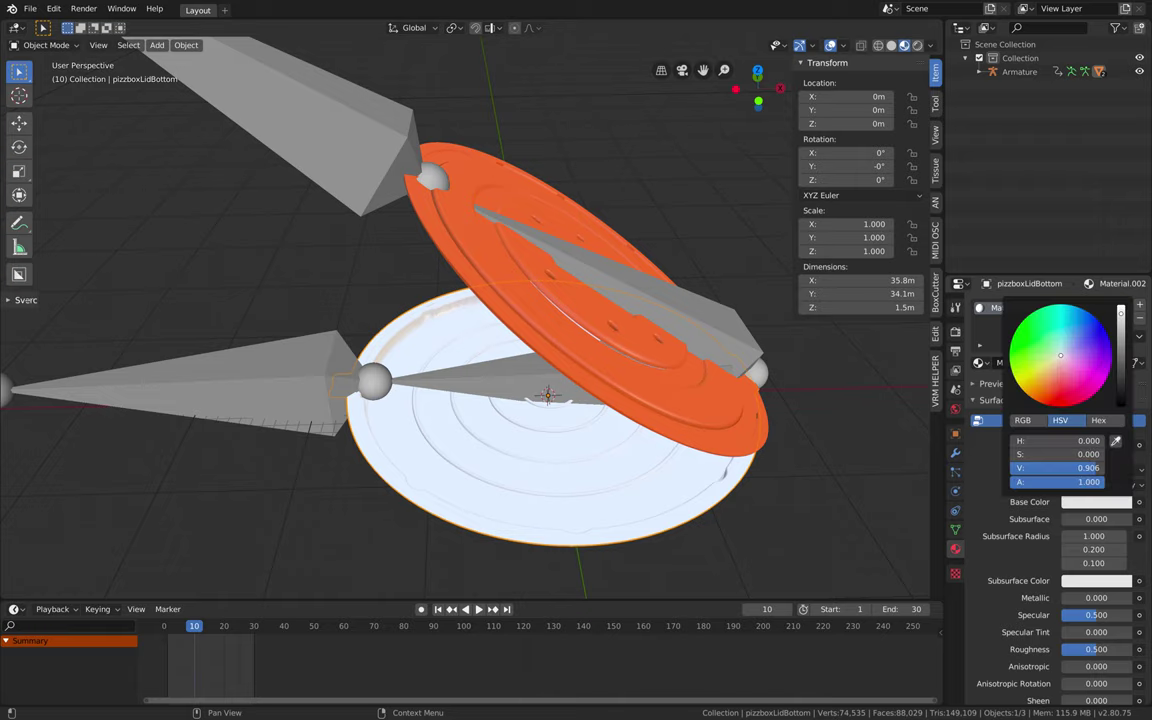
click(1059, 349)
mouse_move(1059, 347)
mouse_down()
mouse_move(1071, 345)
mouse_move(1045, 354)
mouse_move(1052, 370)
mouse_up()
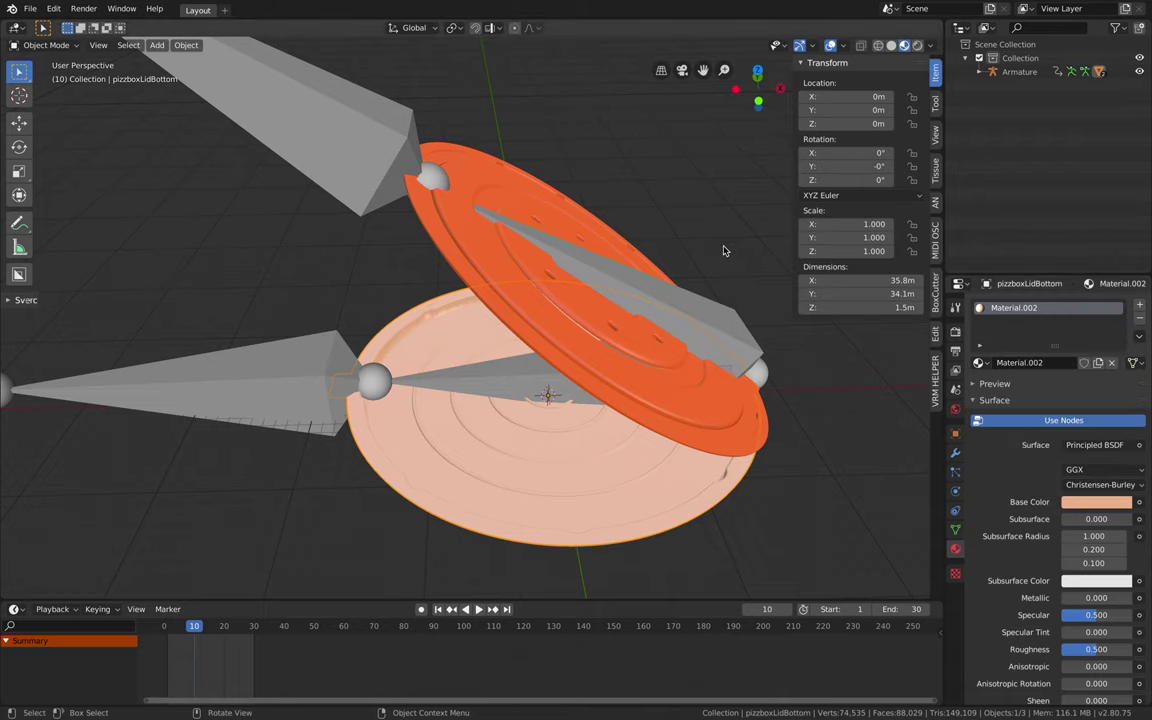
Step: Deselect all objects and save the bakedanim.blend file
key(alt+a)
key(ctrl+s)
middle_drag(646, 303, 645, 304)
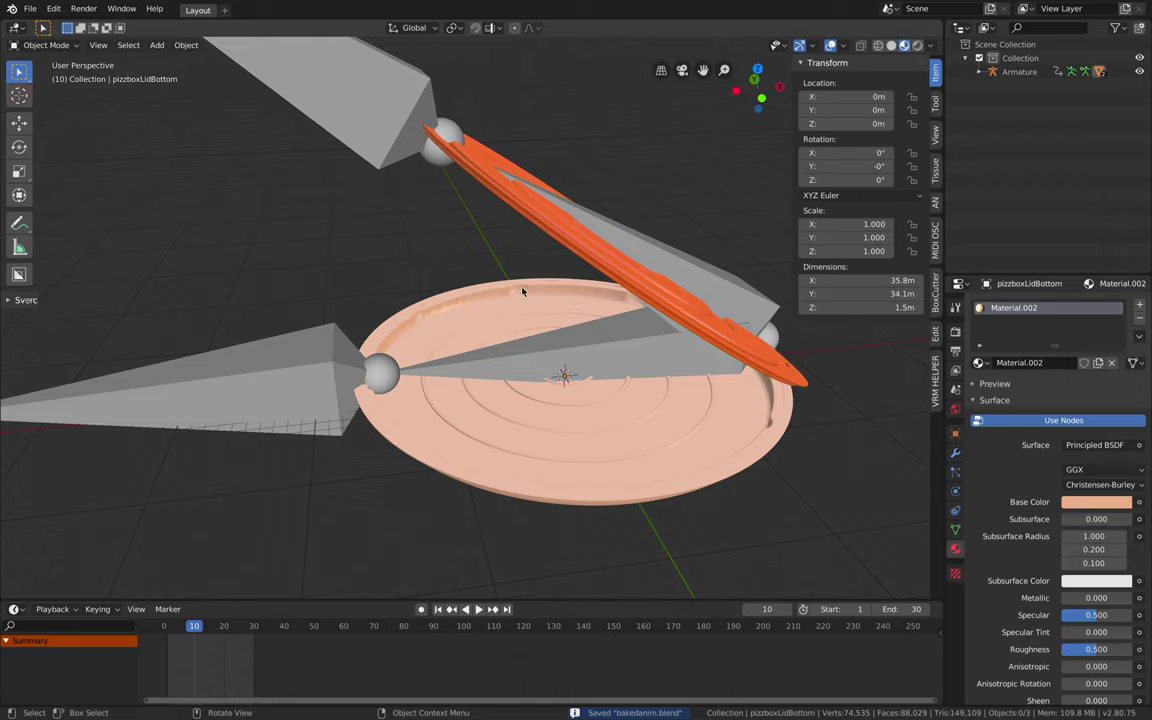
Step: Export the scene as a glTF Binary (.glb) file named applepizzabox in the USDZ_ApplePizzaDemo folder
click(30, 8)
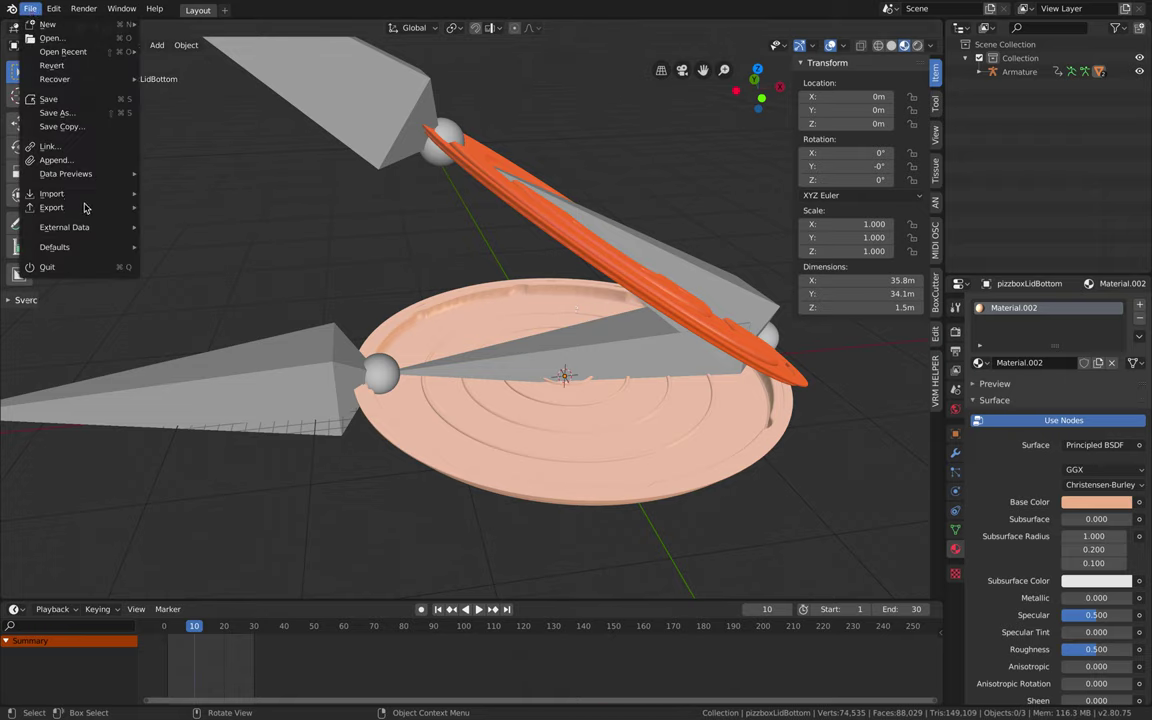
mouse_move(89, 213)
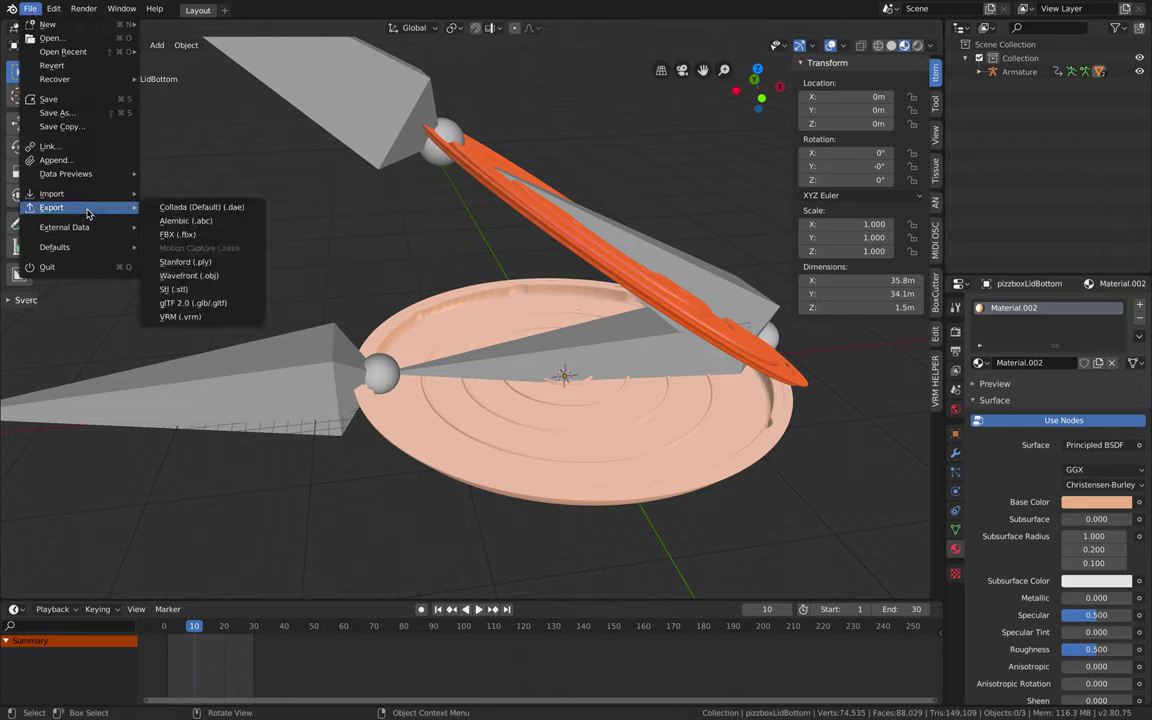
click(215, 309)
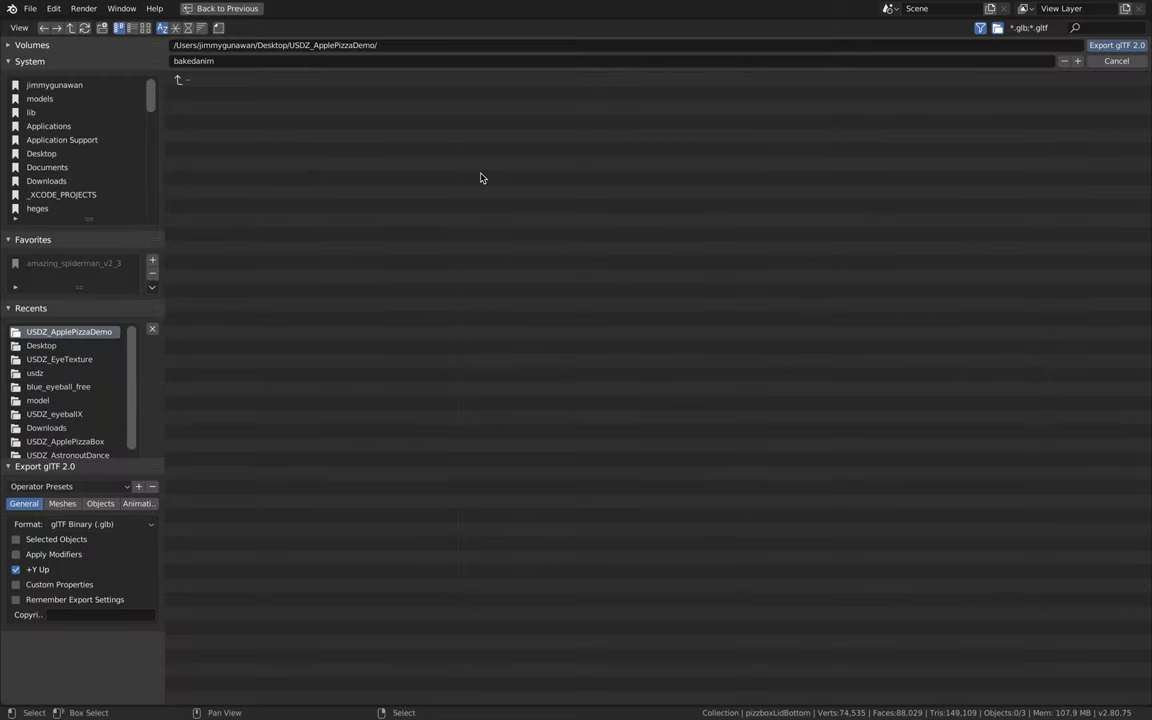
click(671, 61)
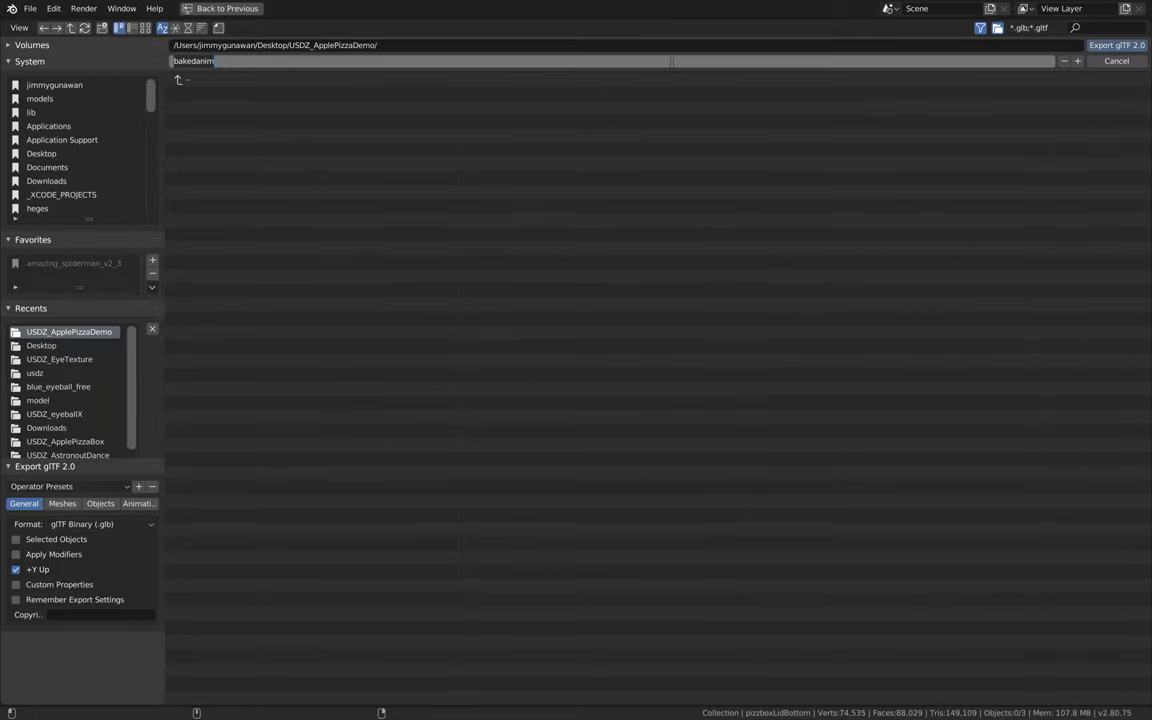
text(ppplepizzabox)
key(Return)
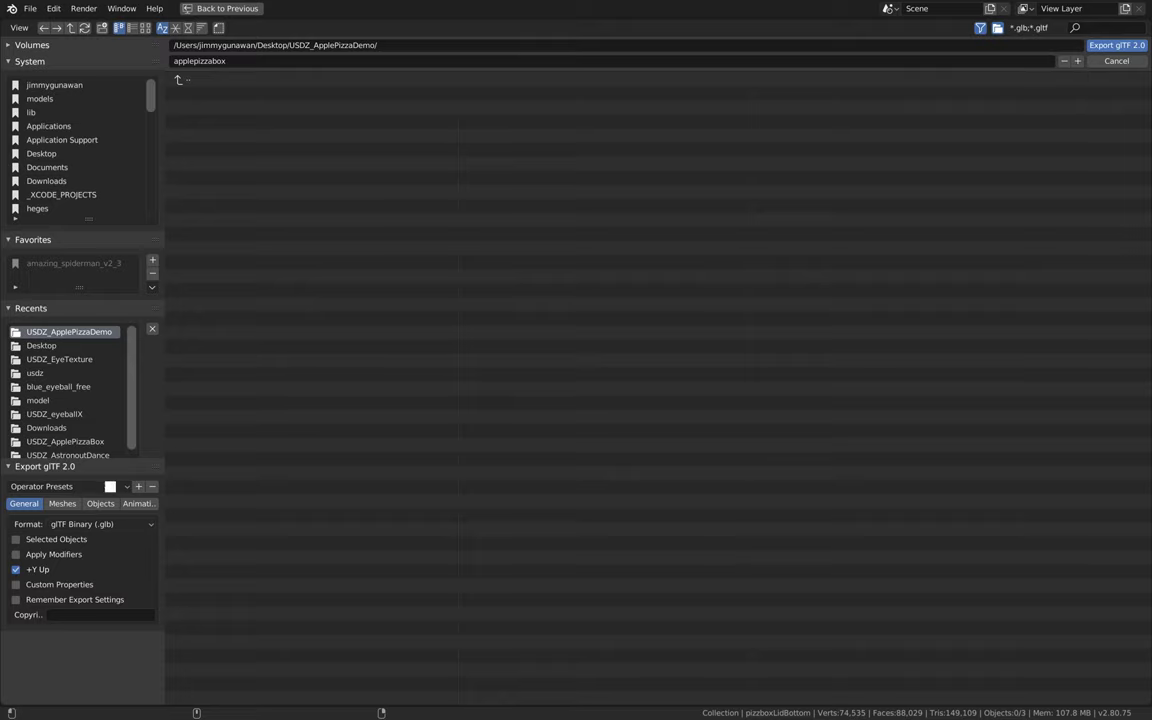
Step: Switch to Finder and open the USDZ_ApplePizzaDemo folder on the Desktop, with its window moved clear of the terminal
key(ctrl+Left)
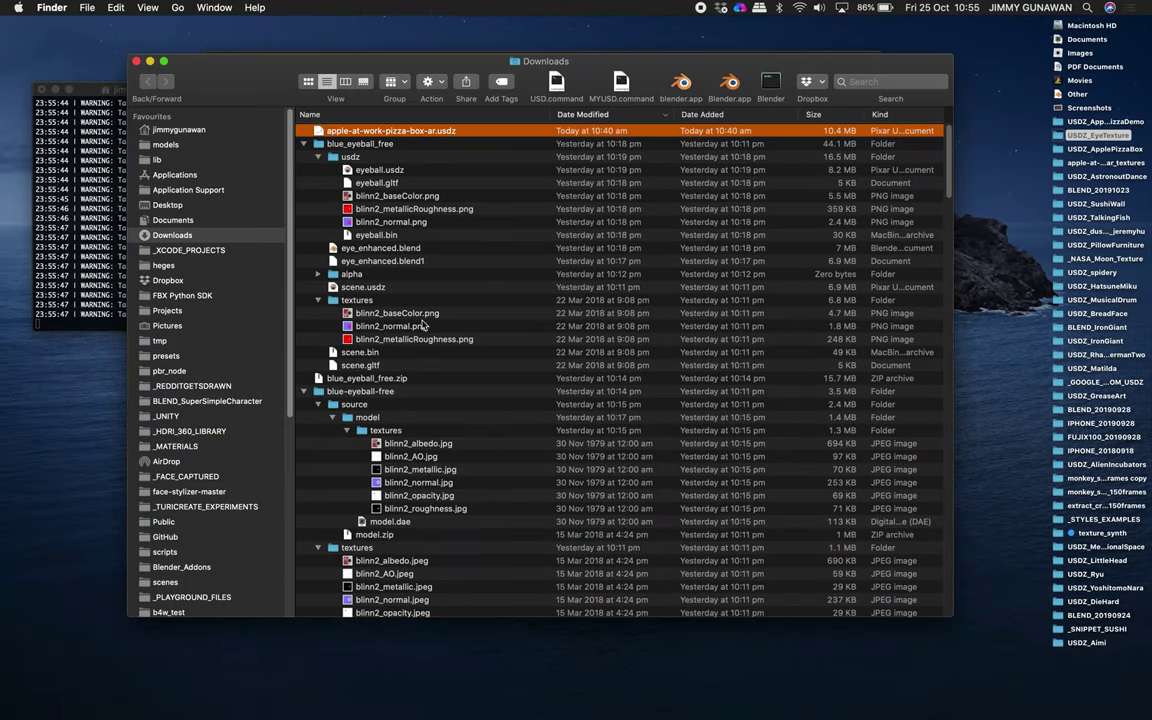
click(217, 205)
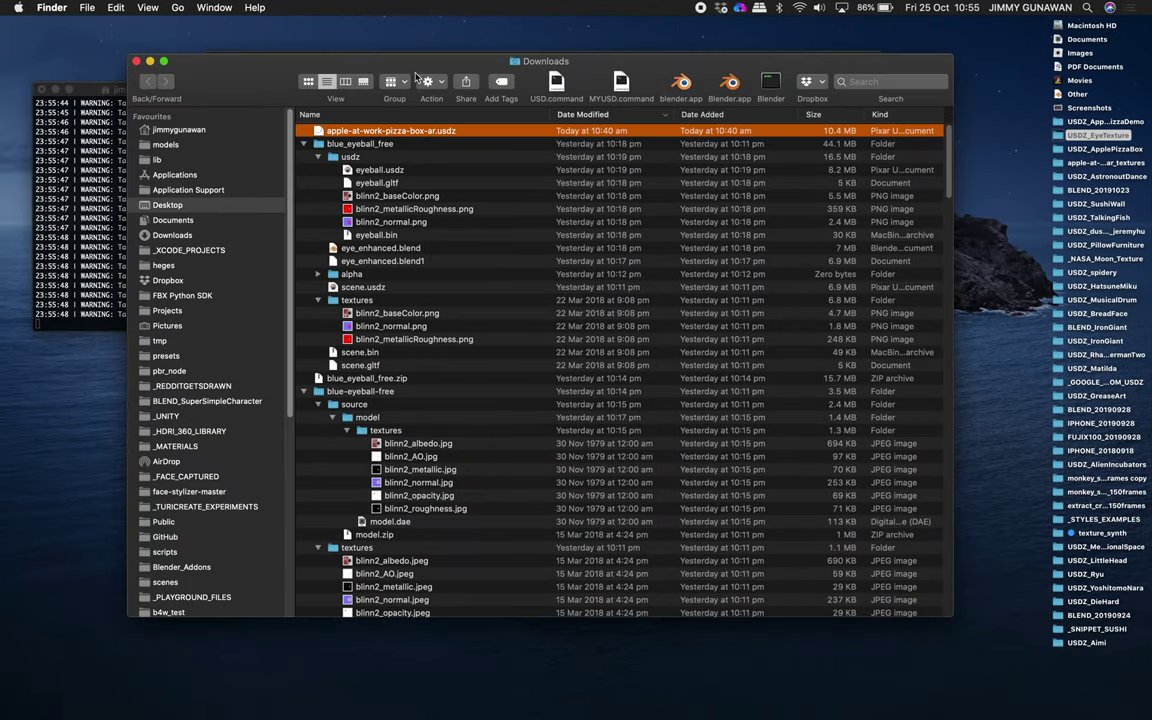
double_click(511, 133)
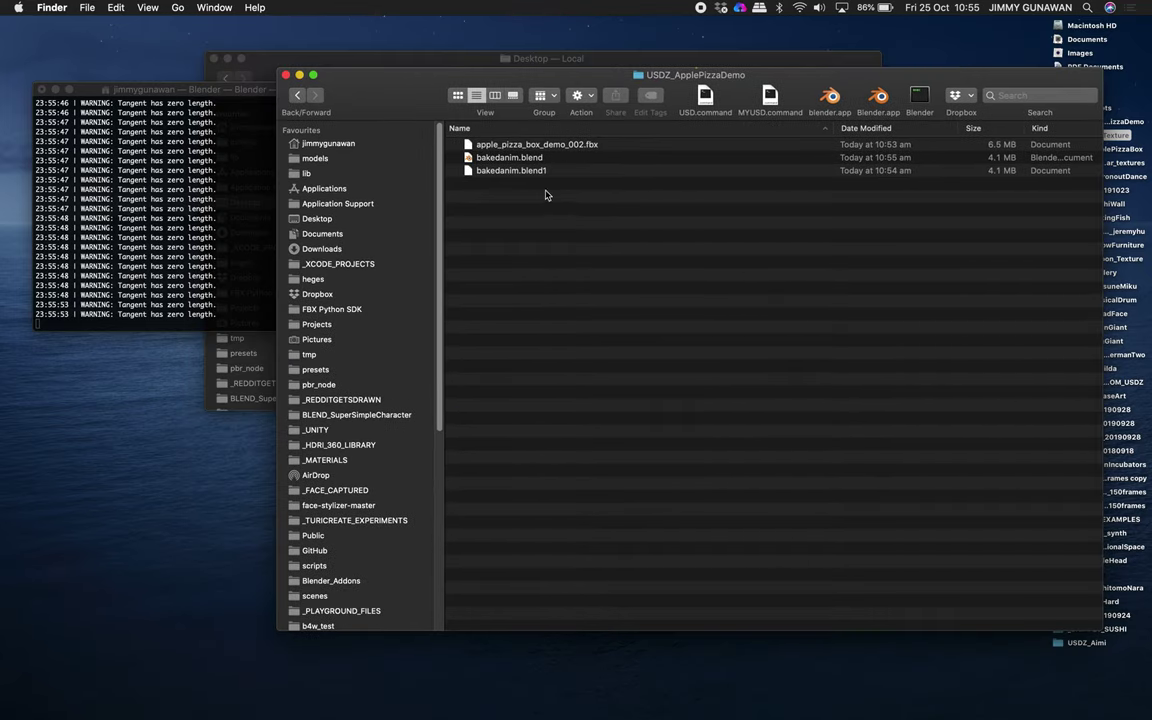
drag(492, 82, 558, 96)
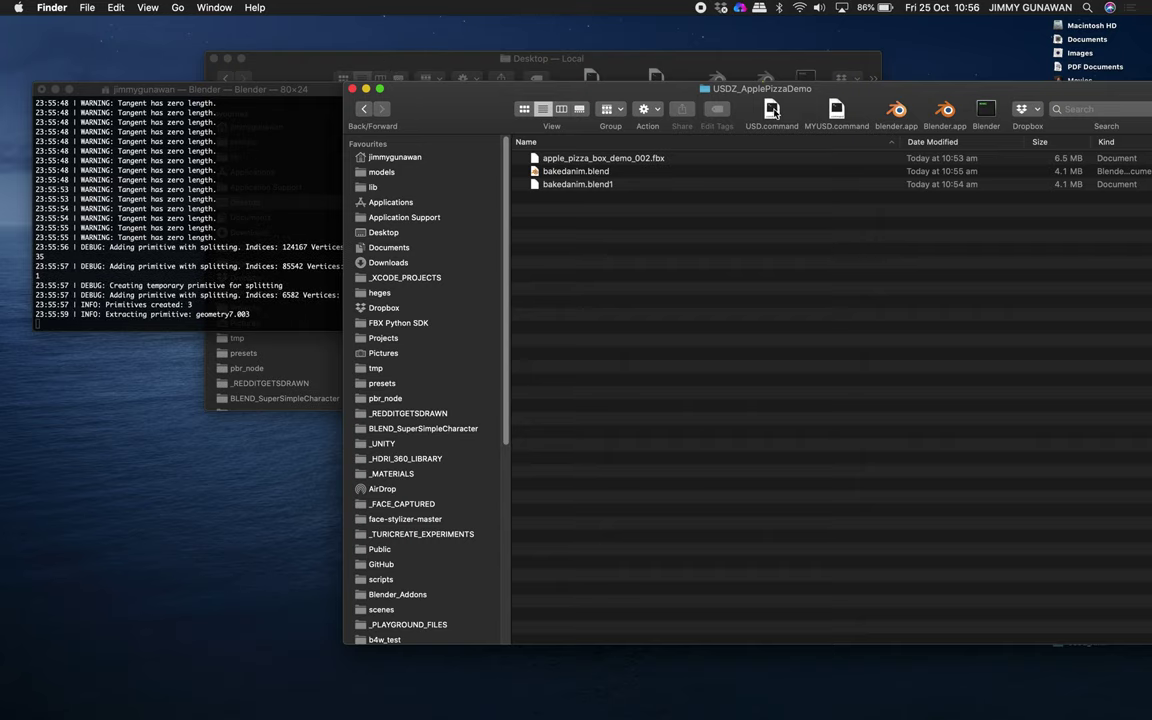
Step: Launch a USD.command terminal session, enter the usdzconvert command without running it, and place the terminal beside the folder's file list
click(773, 112)
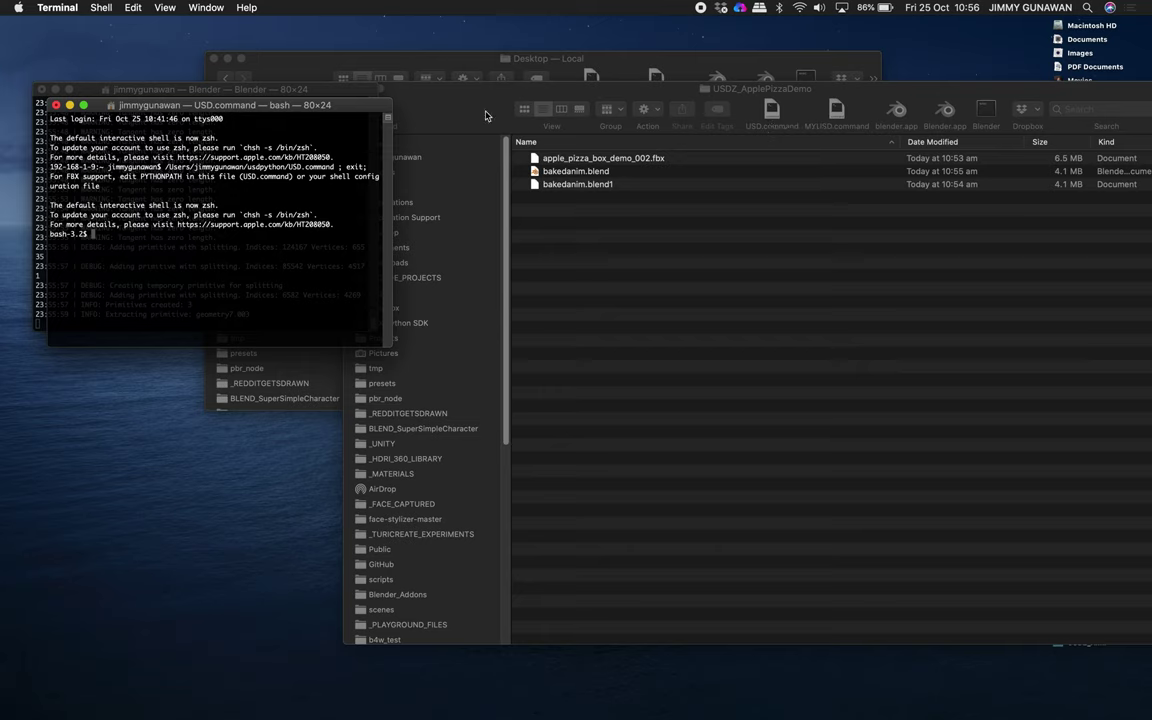
drag(339, 104, 338, 263)
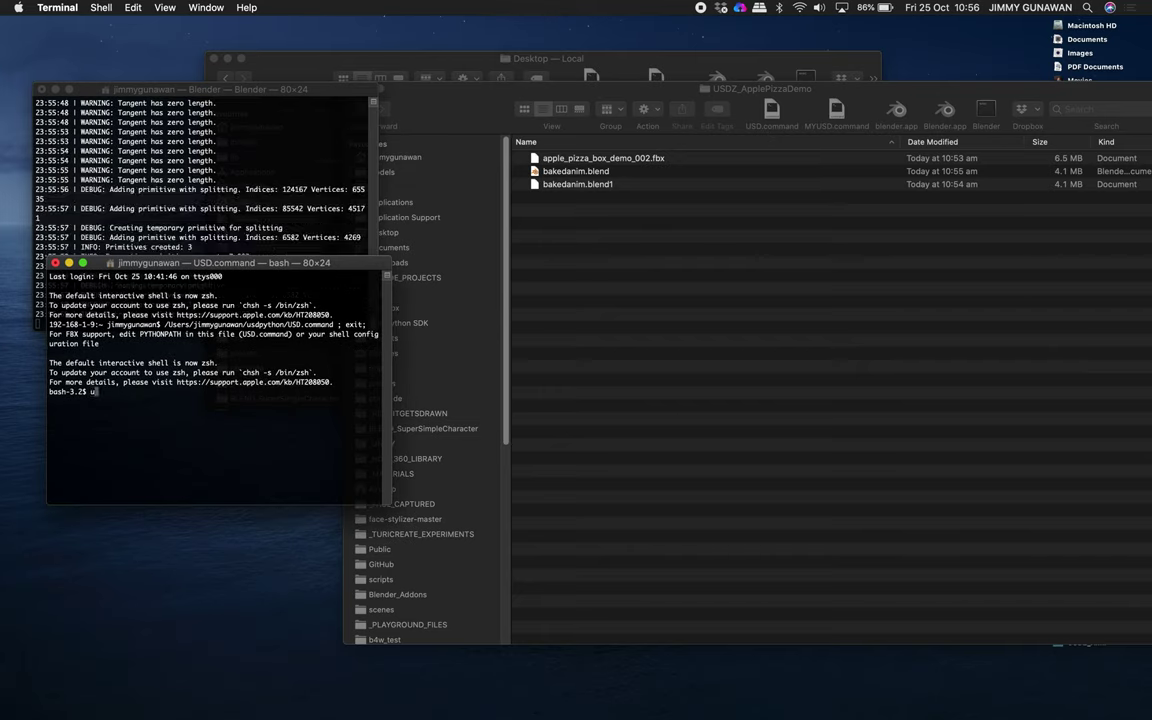
text(usdzconvert)
click(709, 324)
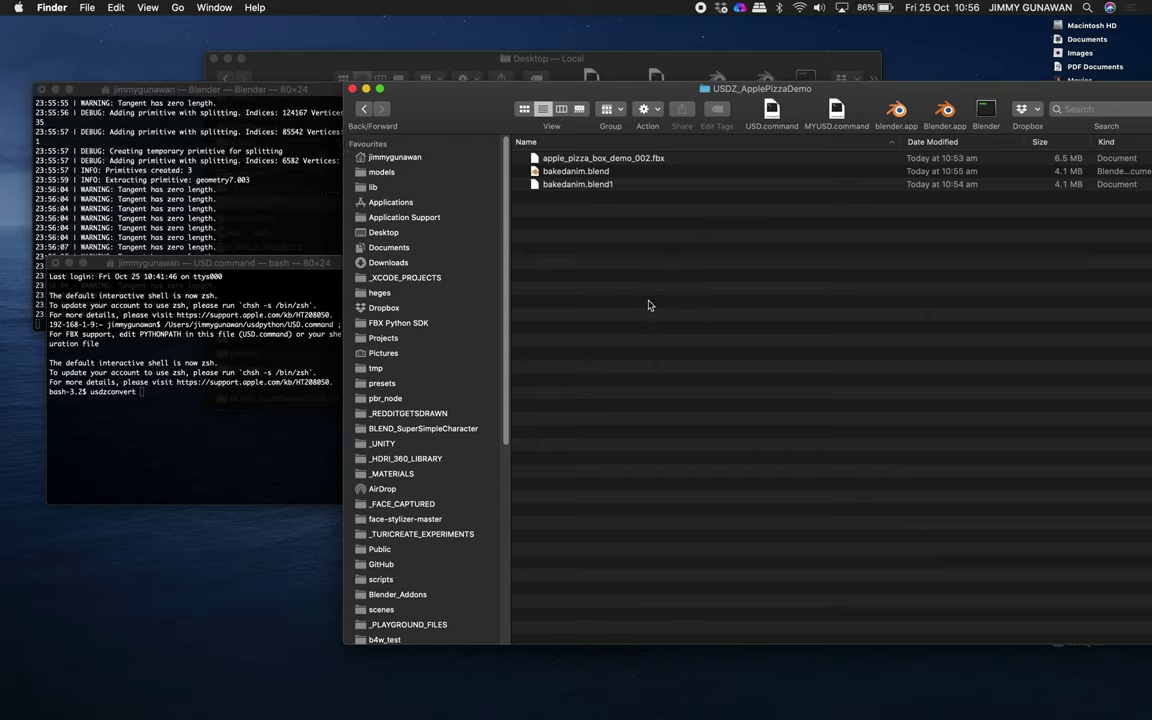
drag(327, 263, 327, 350)
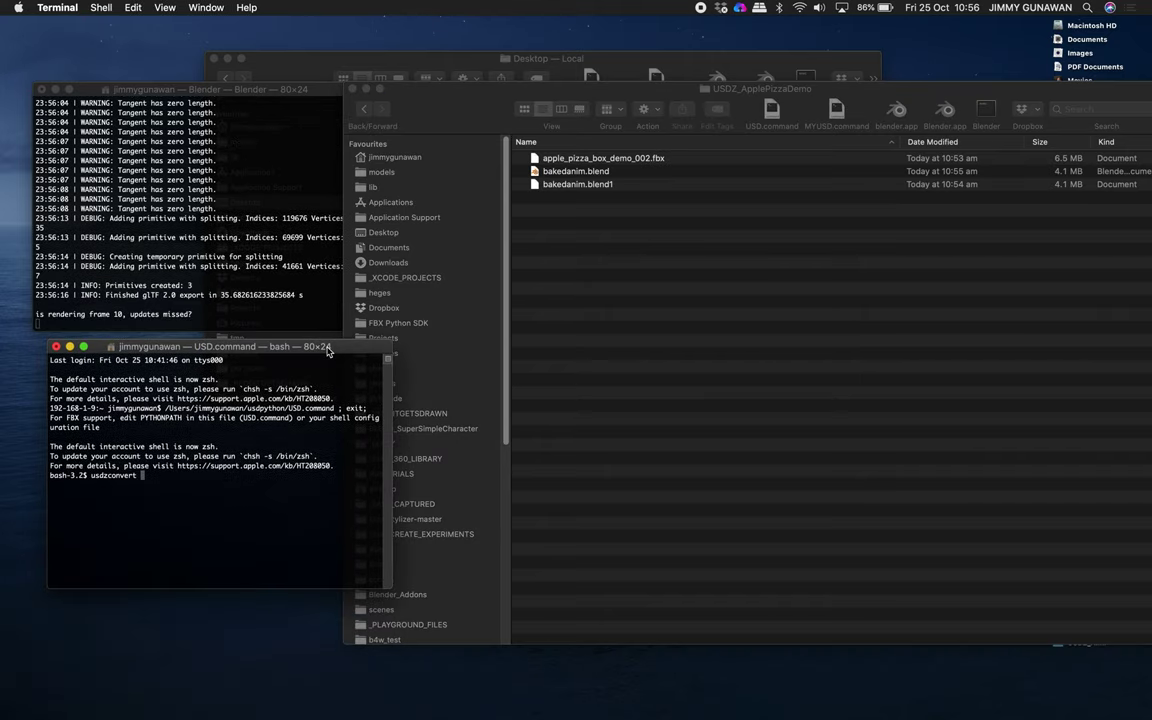
drag(327, 350, 331, 279)
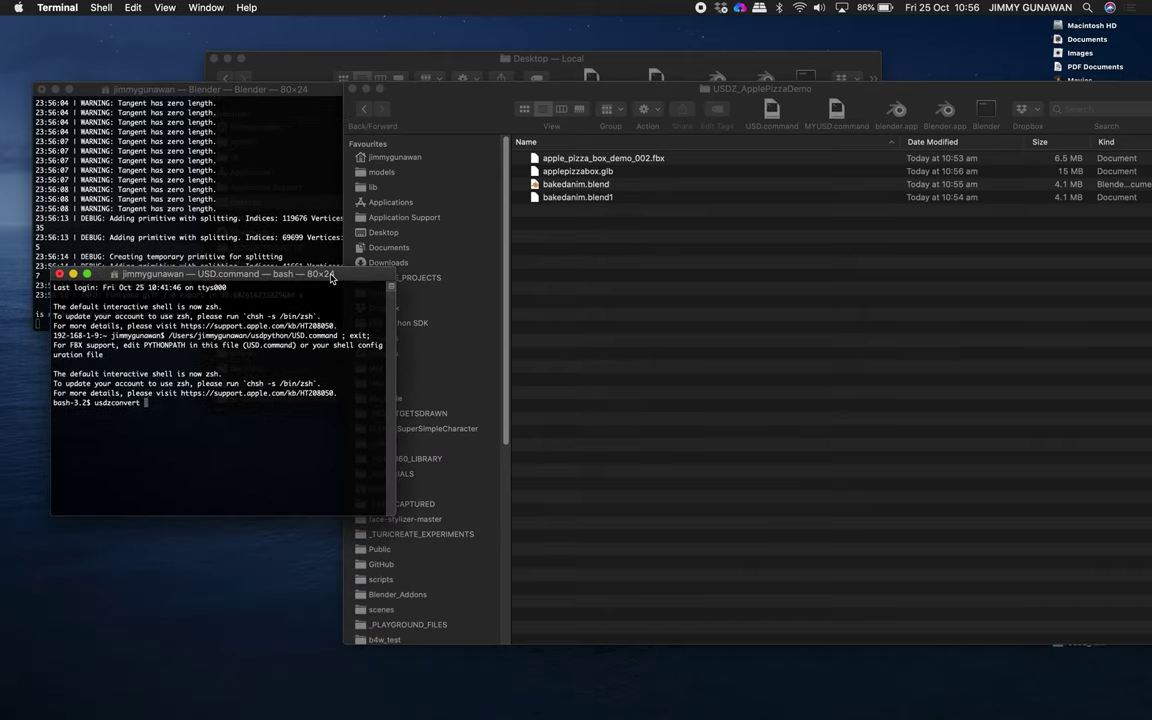
Step: Add applepizzabox.glb as the input file of the usdzconvert command and run the conversion
click(572, 175)
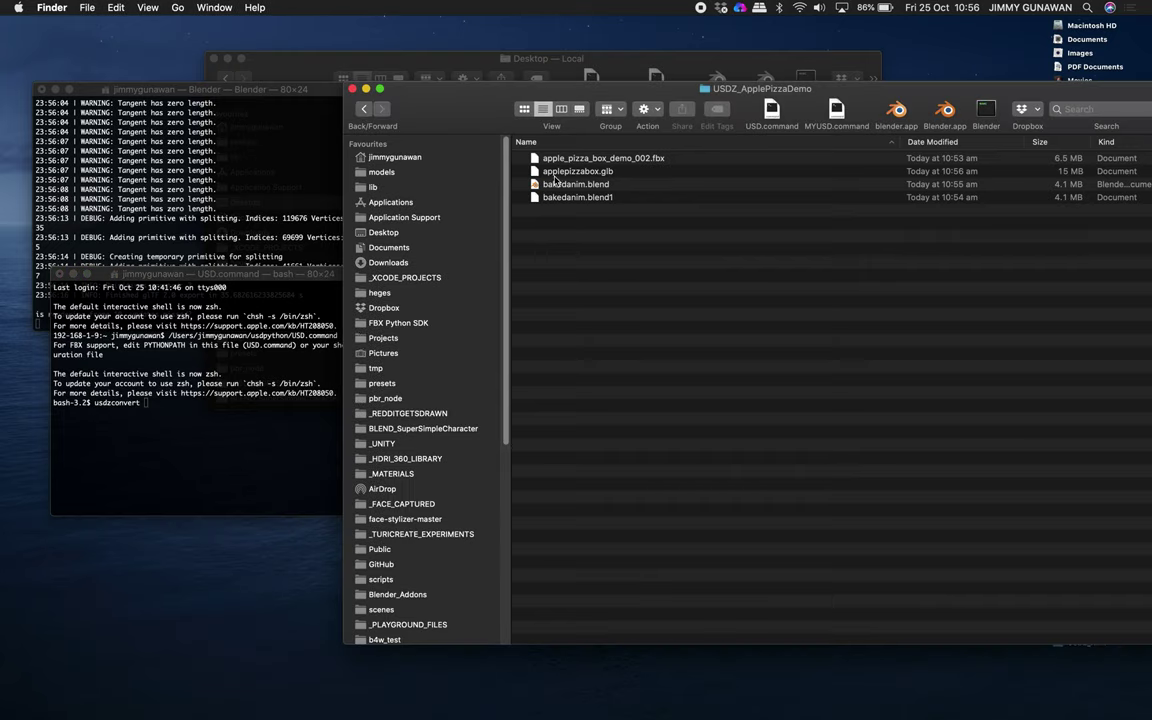
drag(557, 174, 231, 342)
click(234, 410)
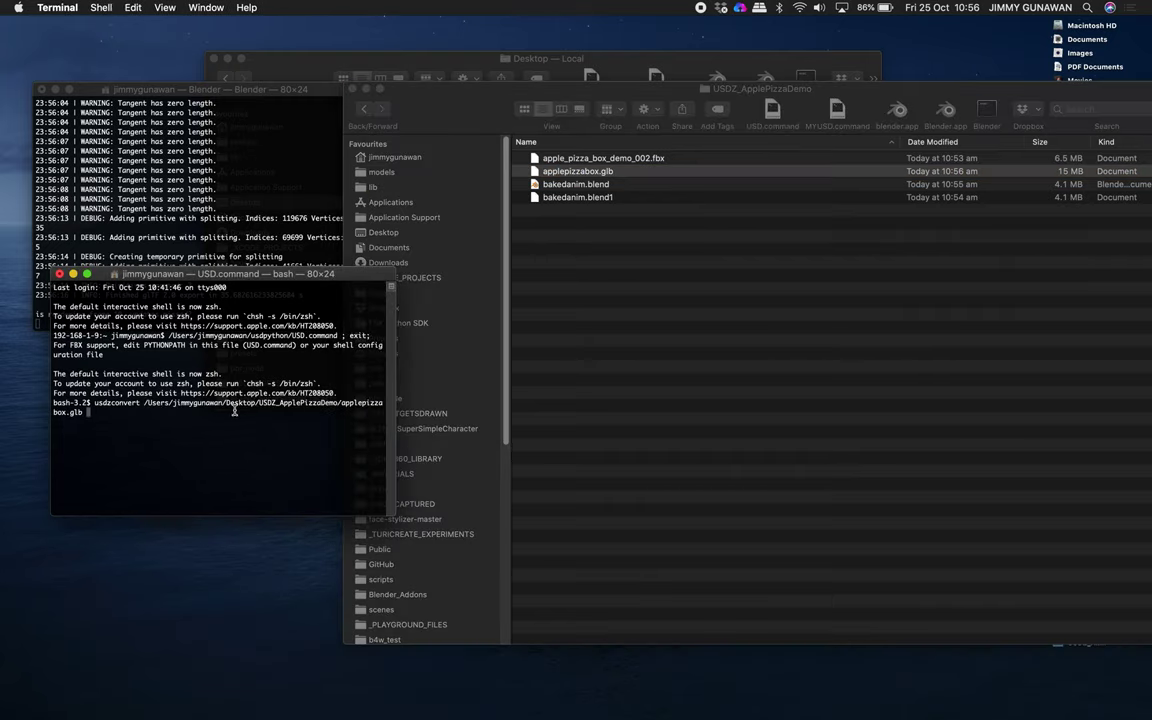
key(Return)
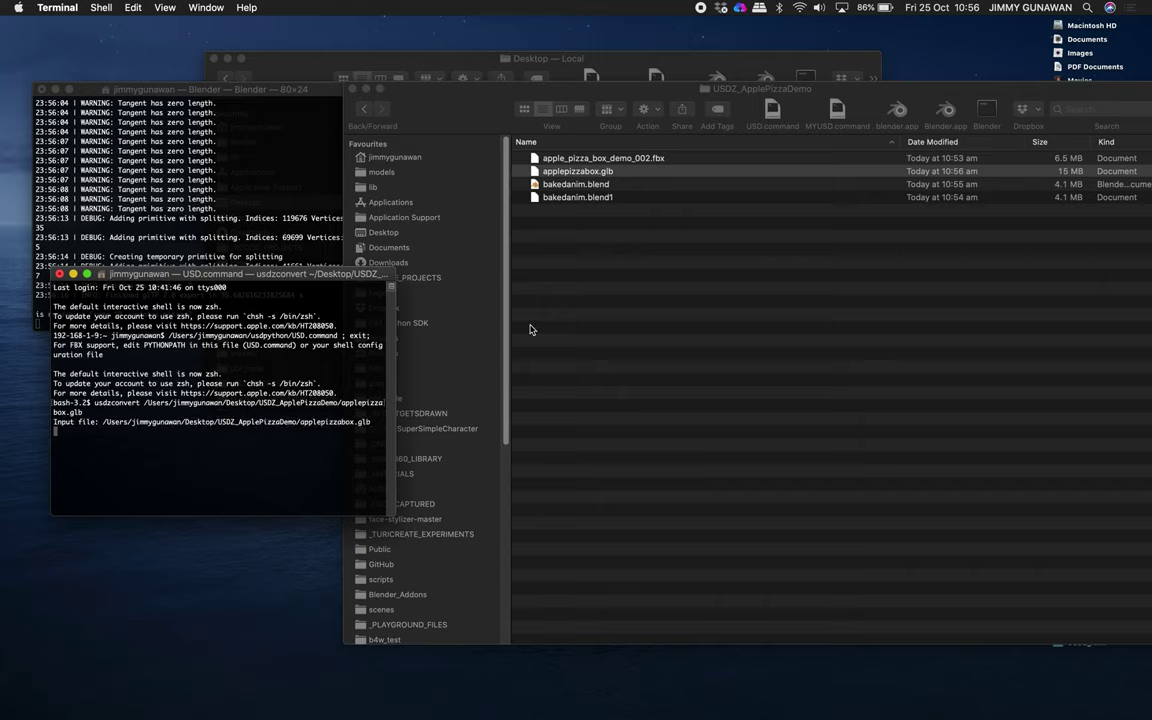
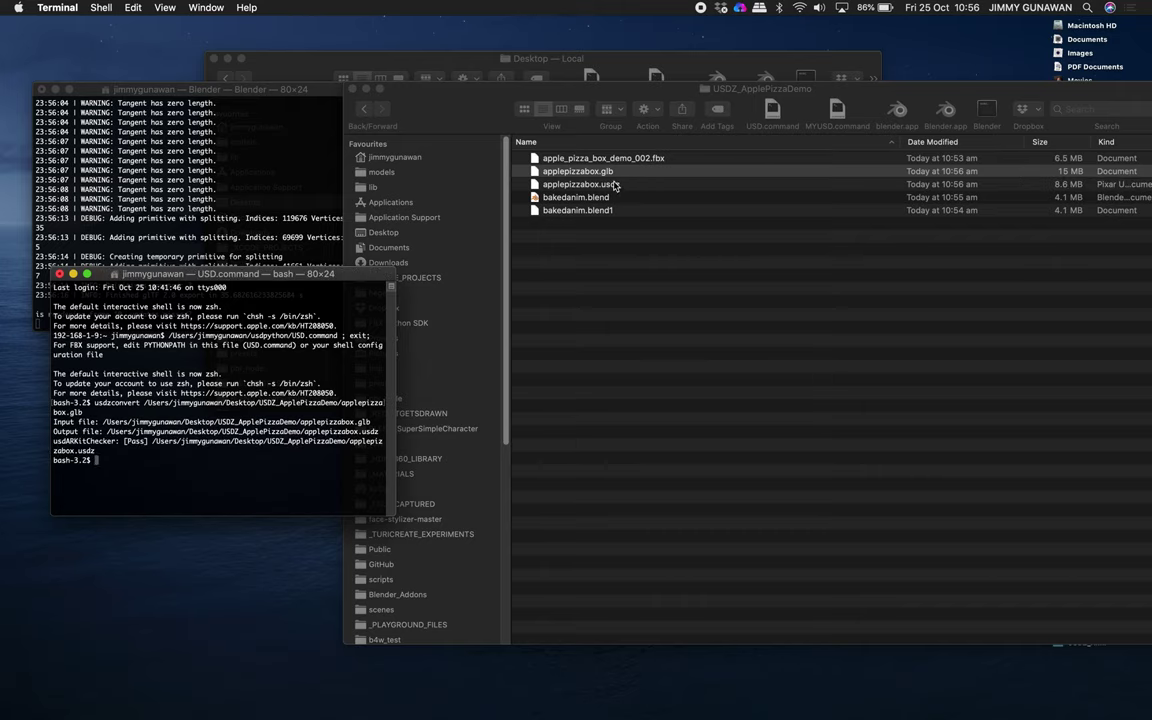
Step: Preview applepizzabox.usdz with Quick Look to check its animation, and close the preview
click(615, 186)
click(619, 190)
key(space)
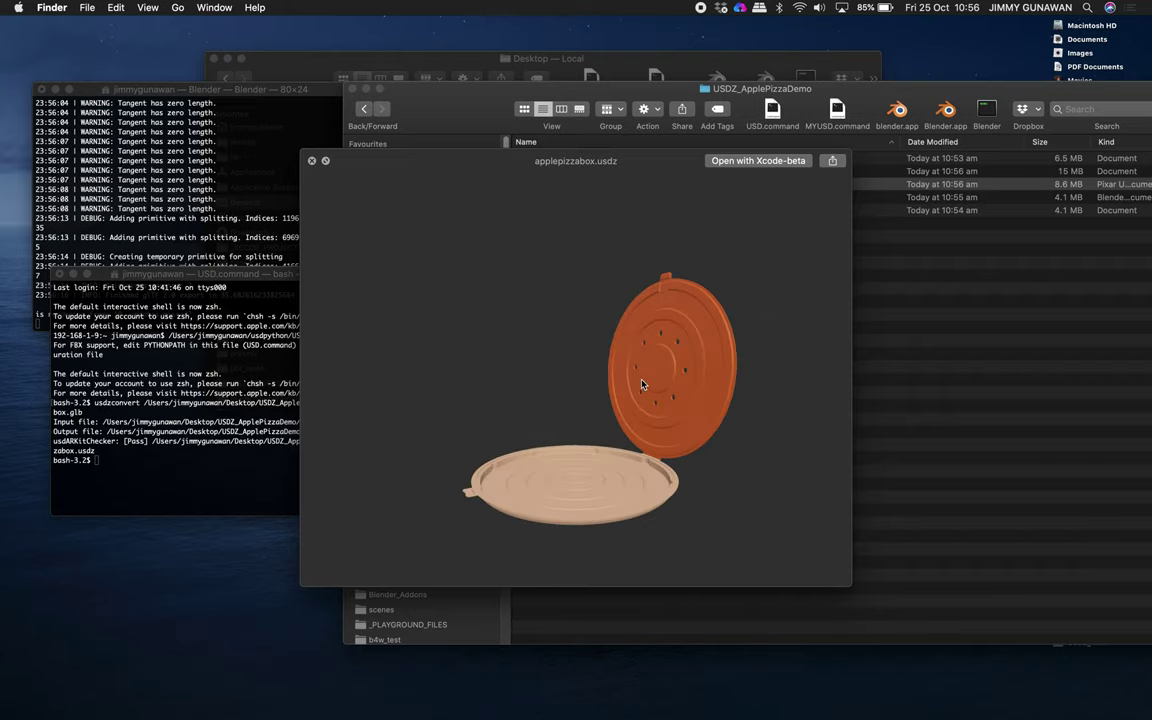
click(311, 160)
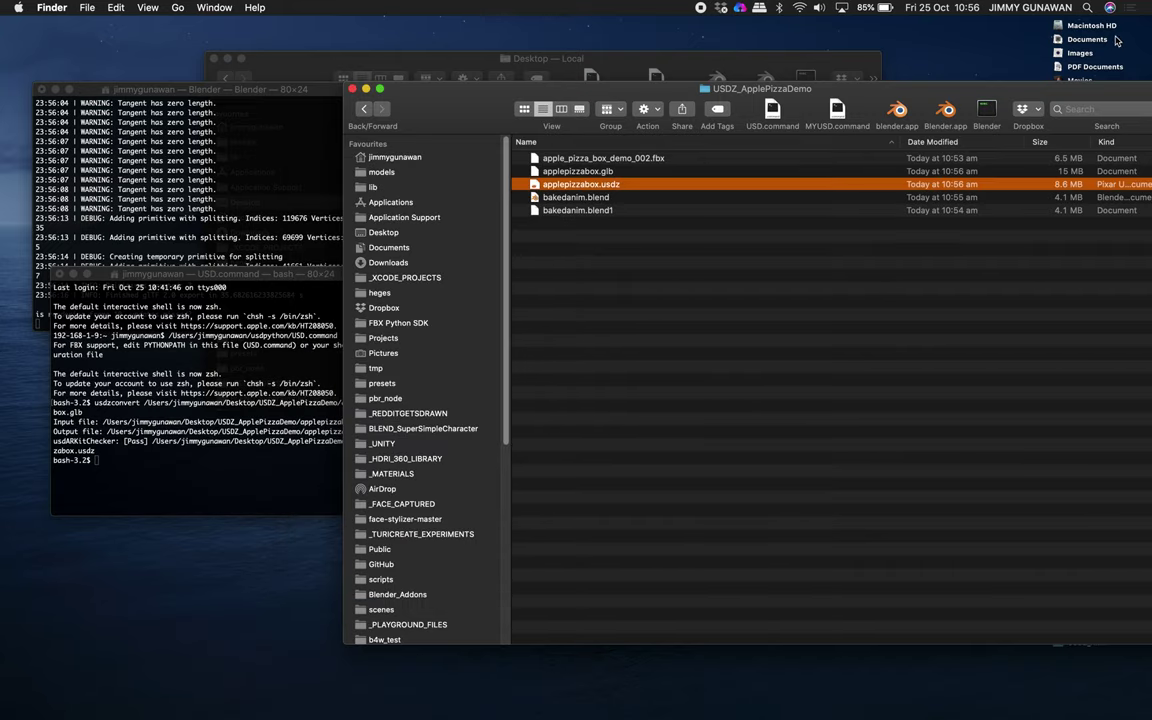
Step: Launch Reality Composer and create a new project with a Horizontal anchor
click(1087, 8)
text(real)
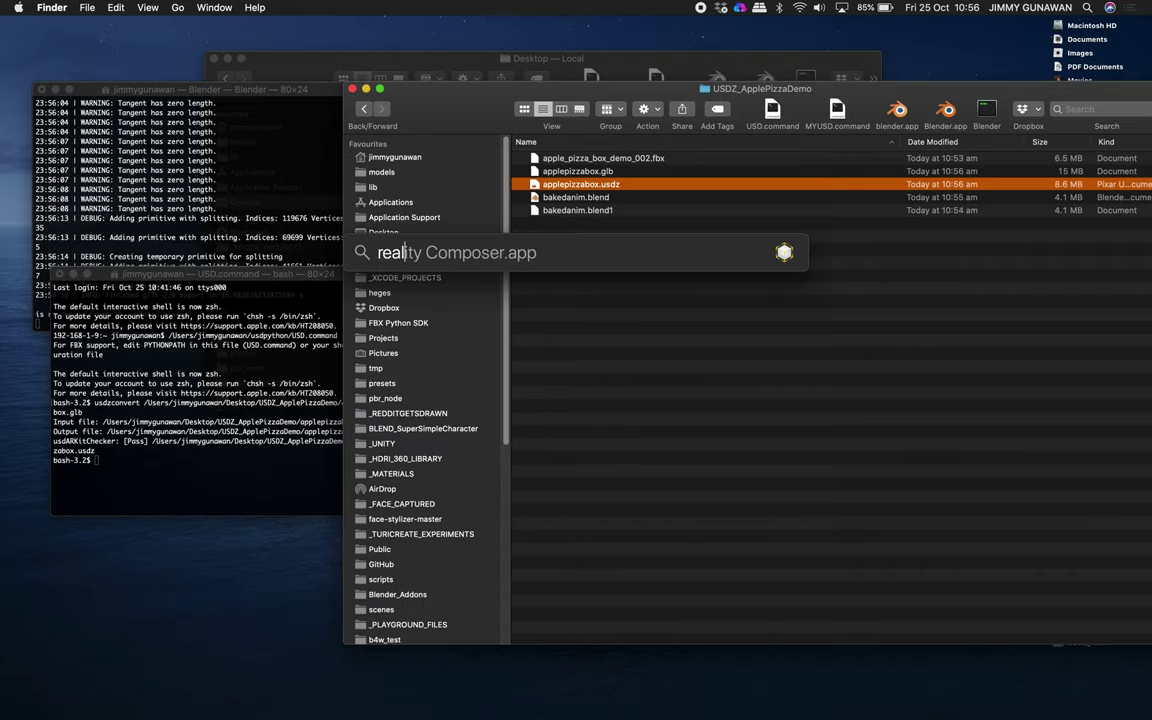
key(Return)
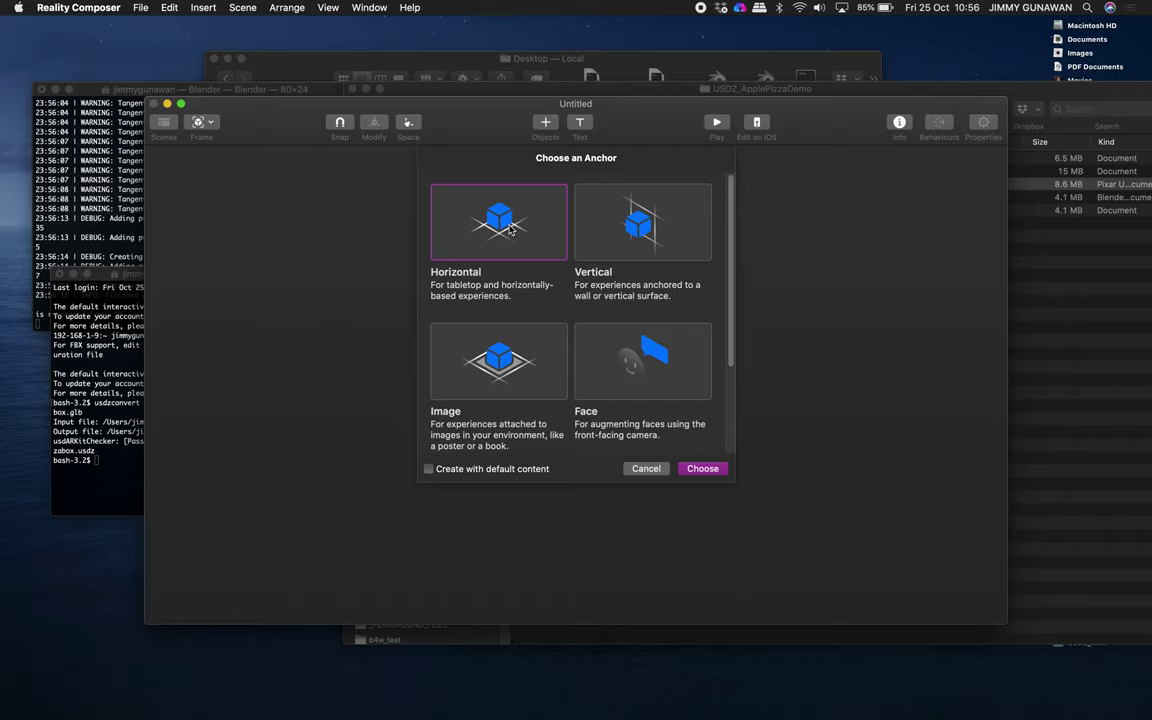
double_click(510, 230)
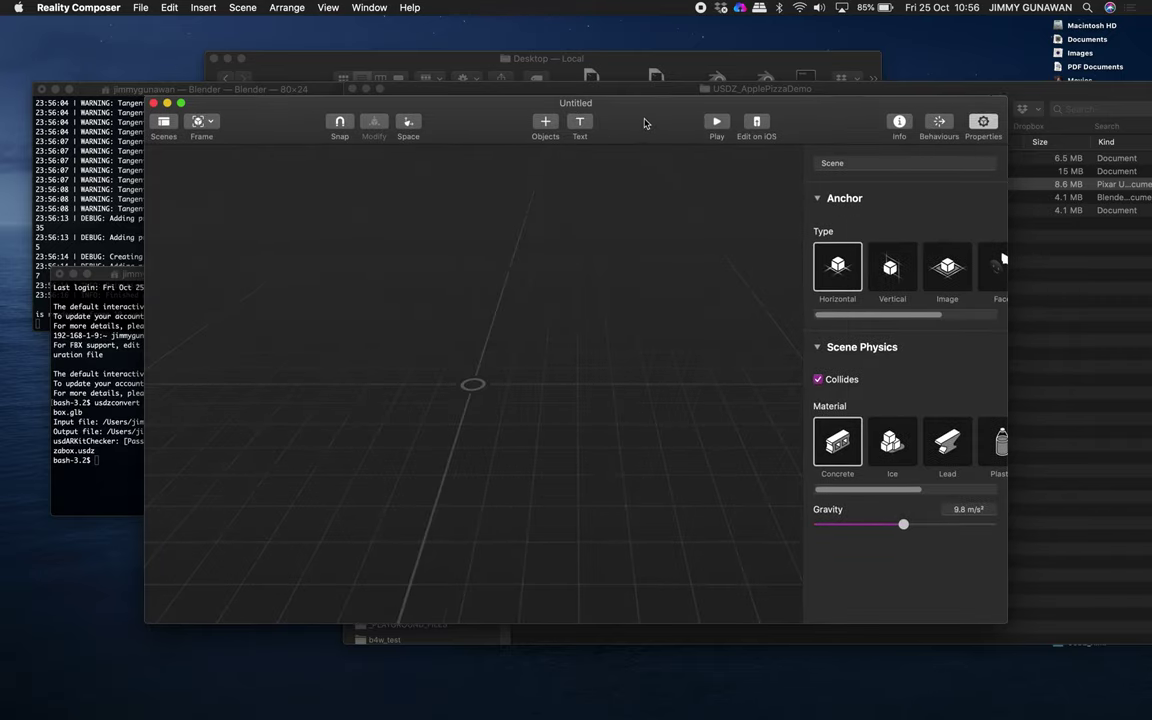
Step: Bring applepizzabox.usdz from the Finder folder into the scene and reset its position to 0 cm on all axes
drag(934, 90, 991, 93)
drag(640, 186, 233, 341)
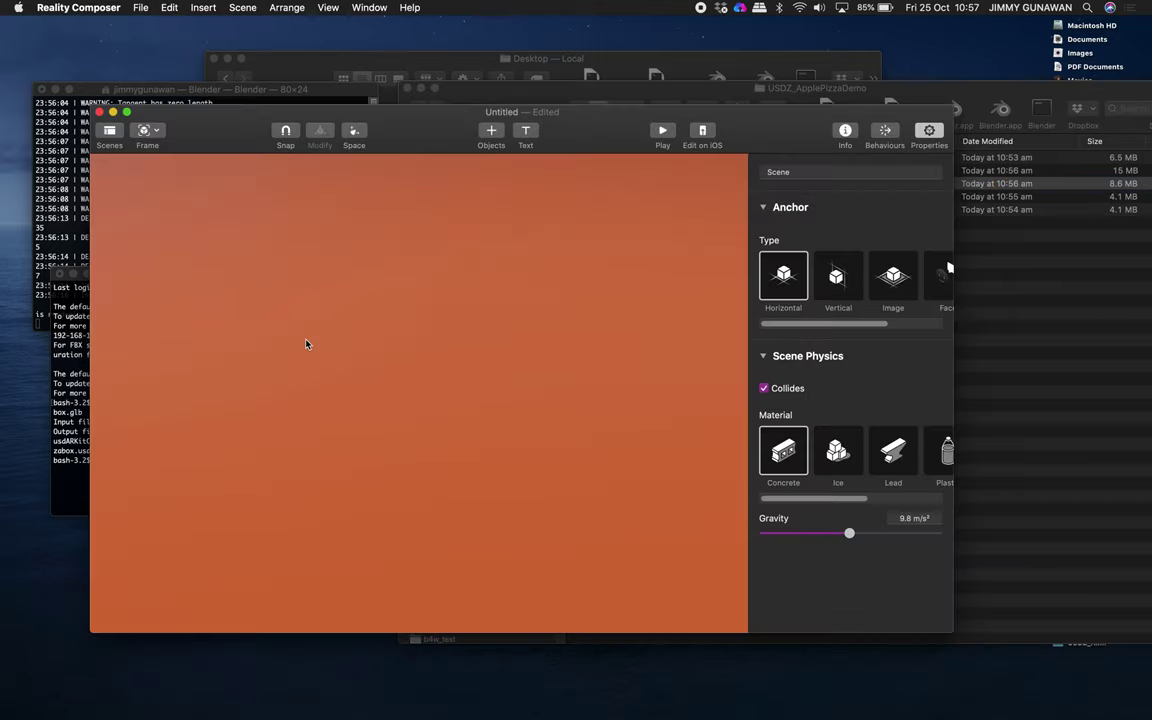
drag(386, 376, 411, 362)
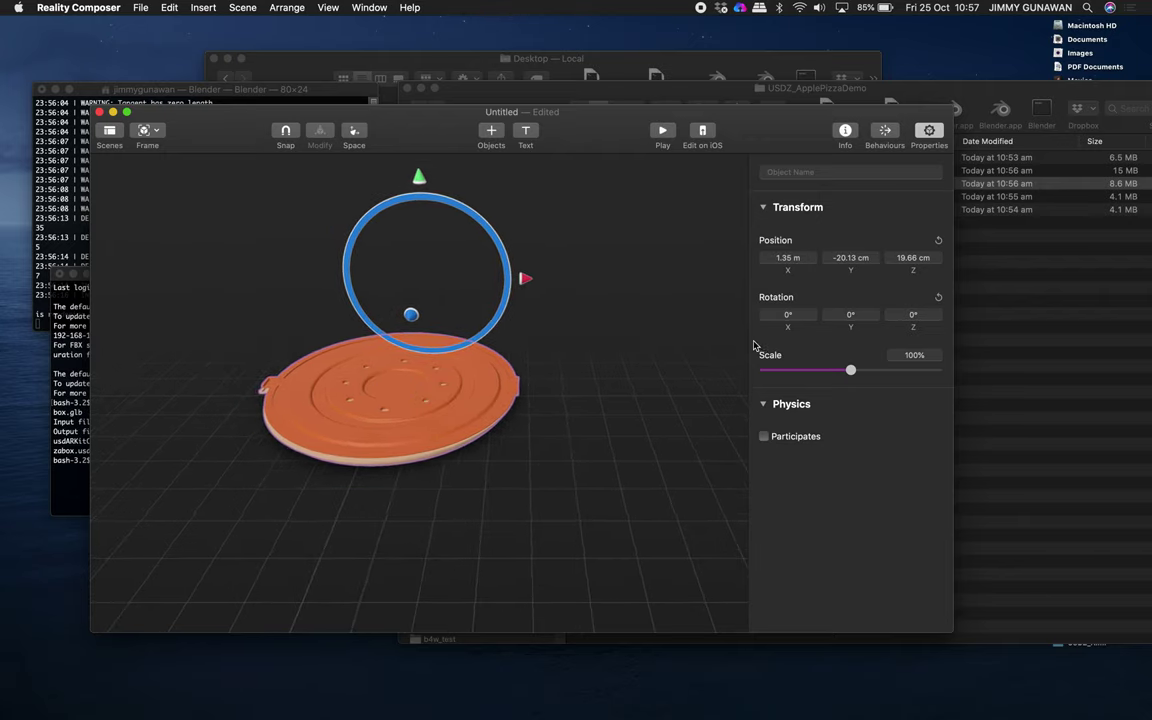
click(939, 242)
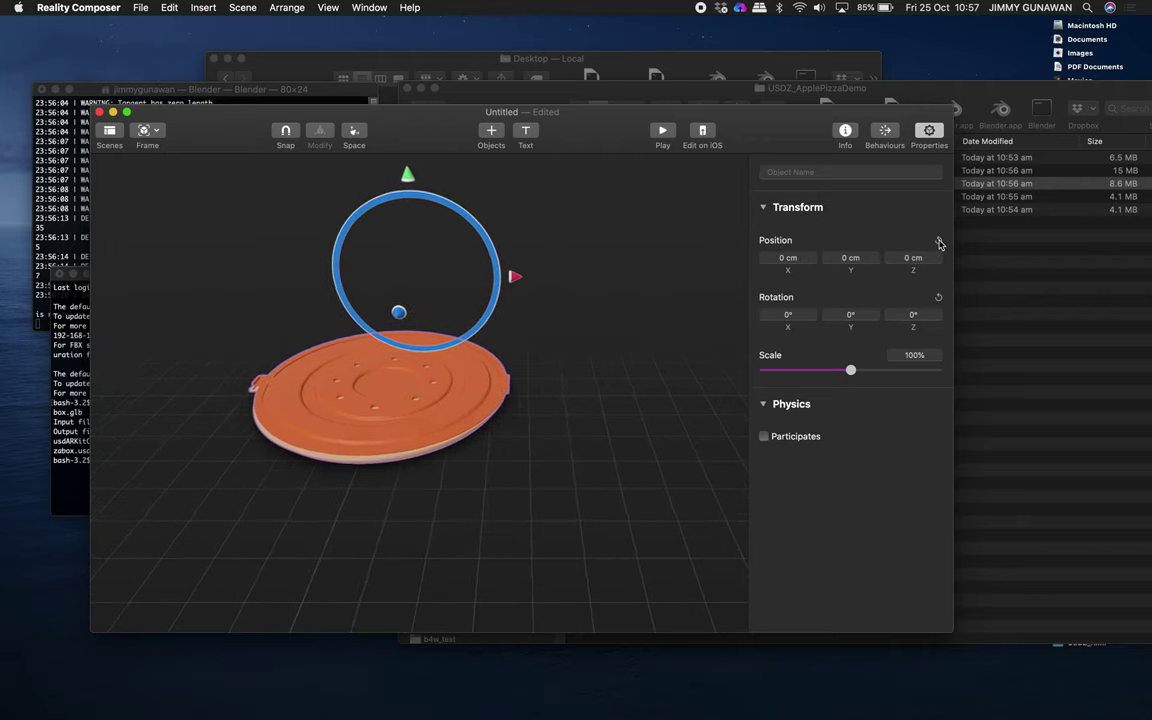
Step: Enlarge the project window and add a Tap & Flip behaviour to the pizza box
drag(592, 337, 622, 401)
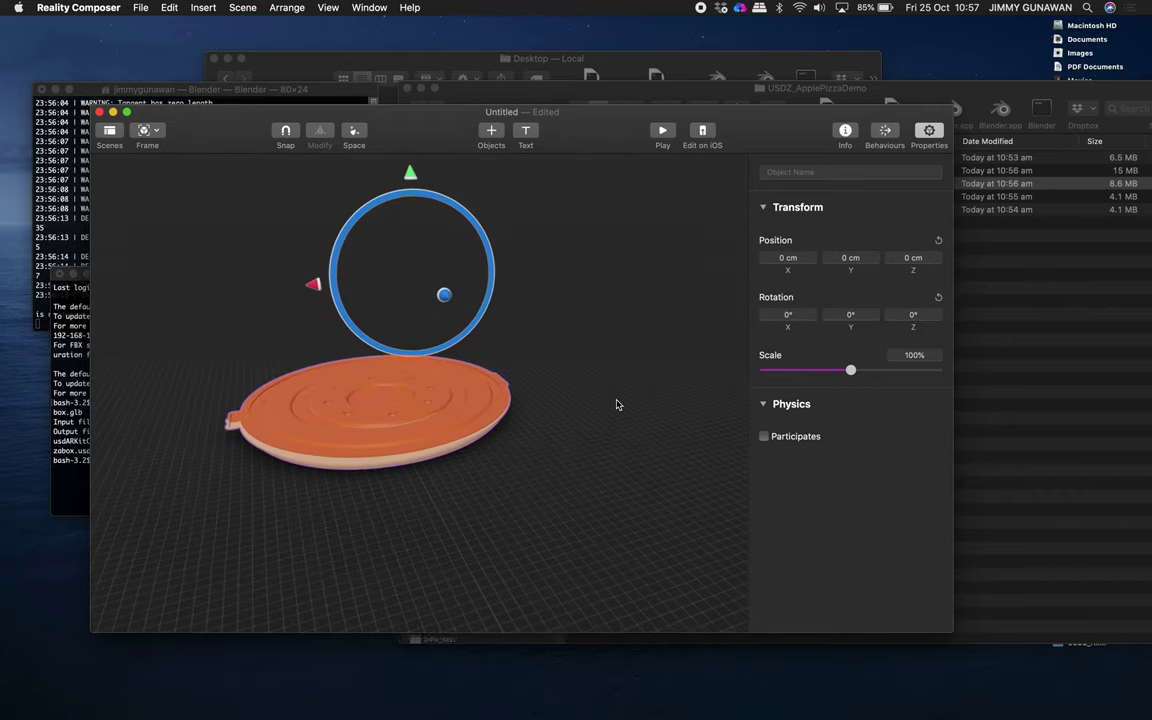
drag(620, 118, 617, 87)
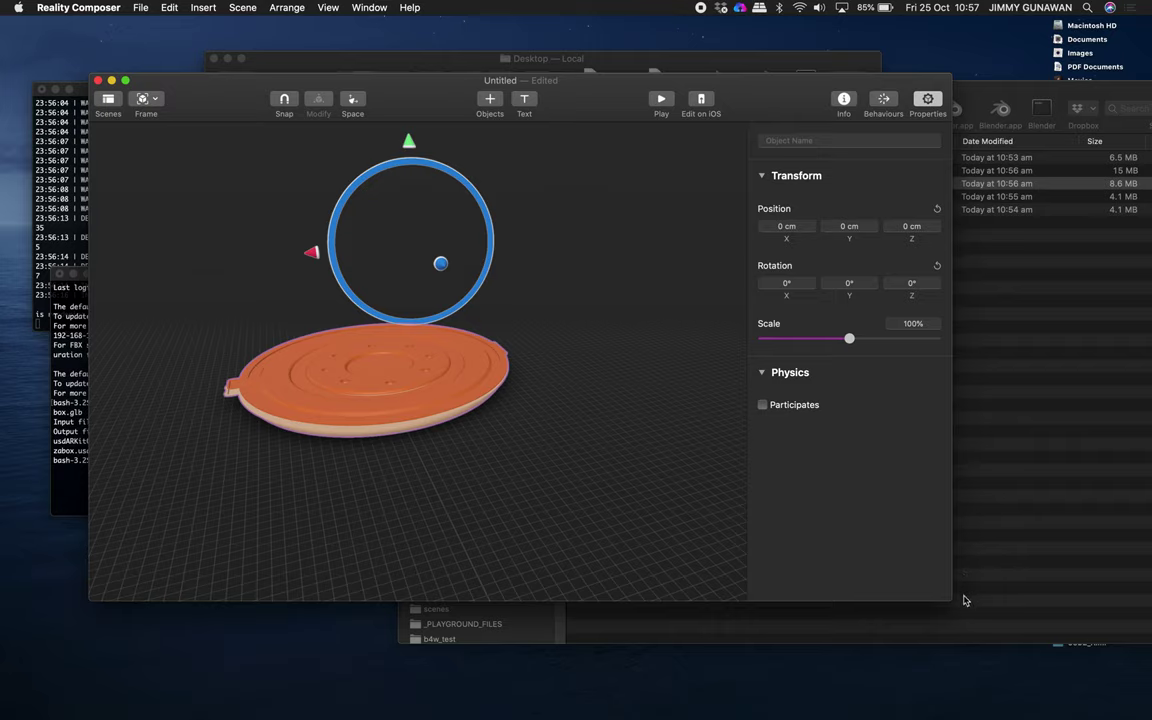
drag(951, 598, 1008, 629)
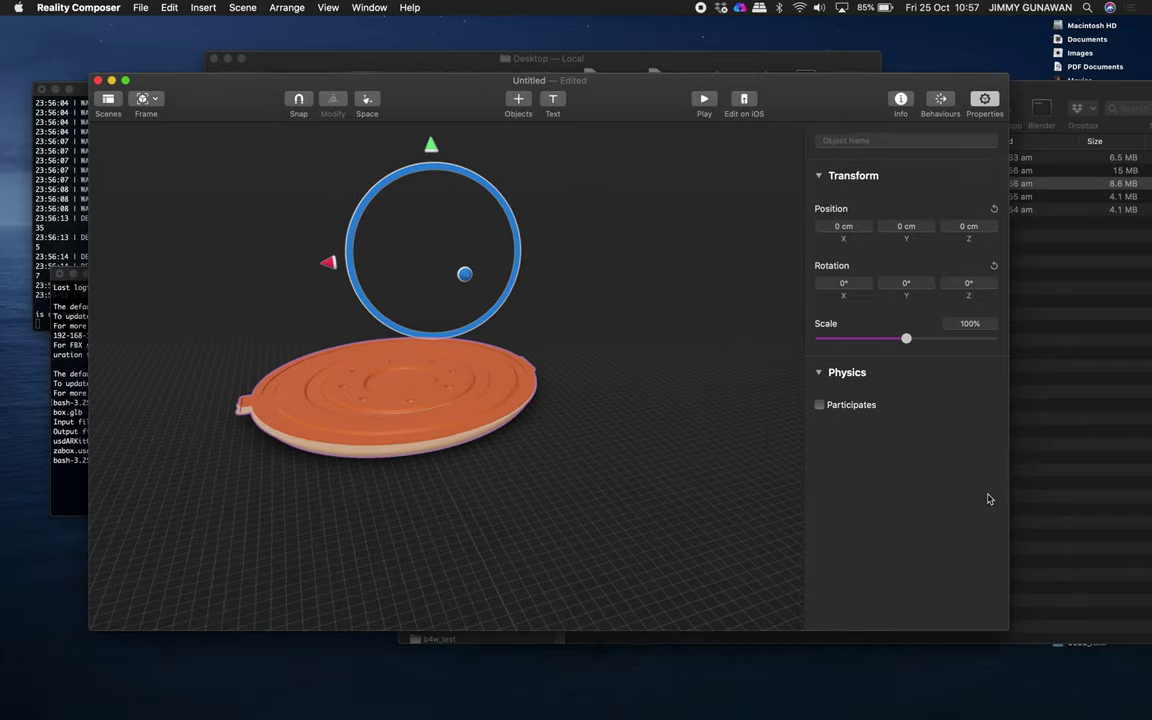
click(941, 100)
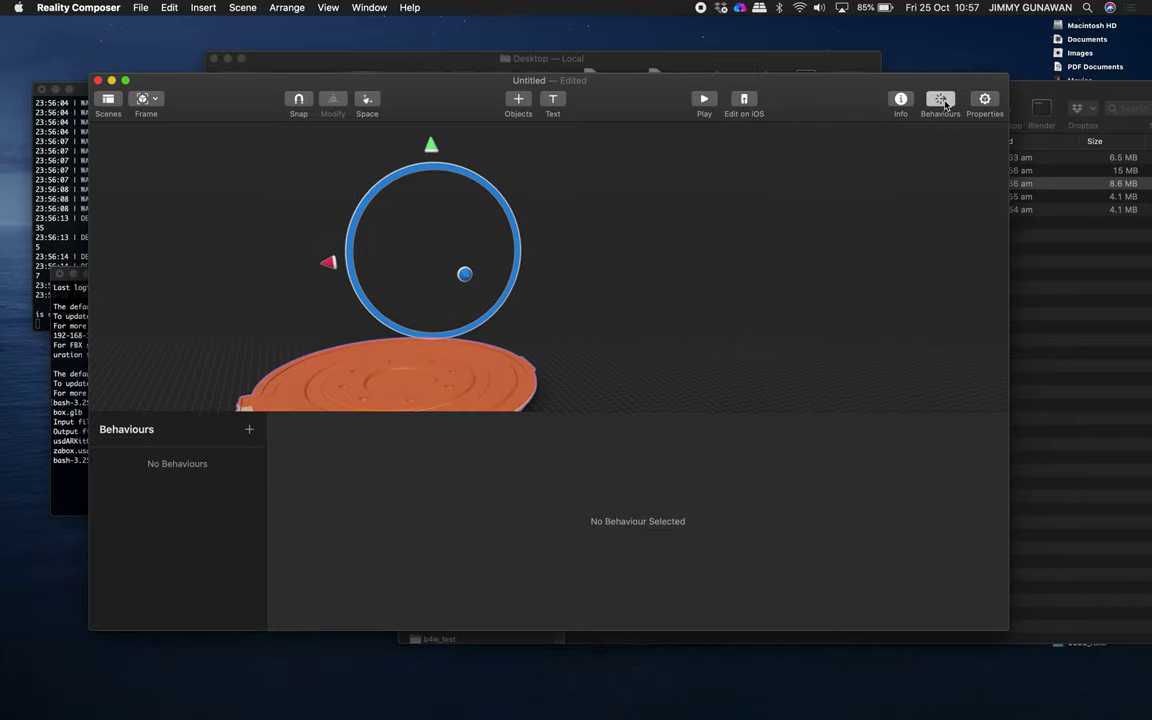
click(250, 431)
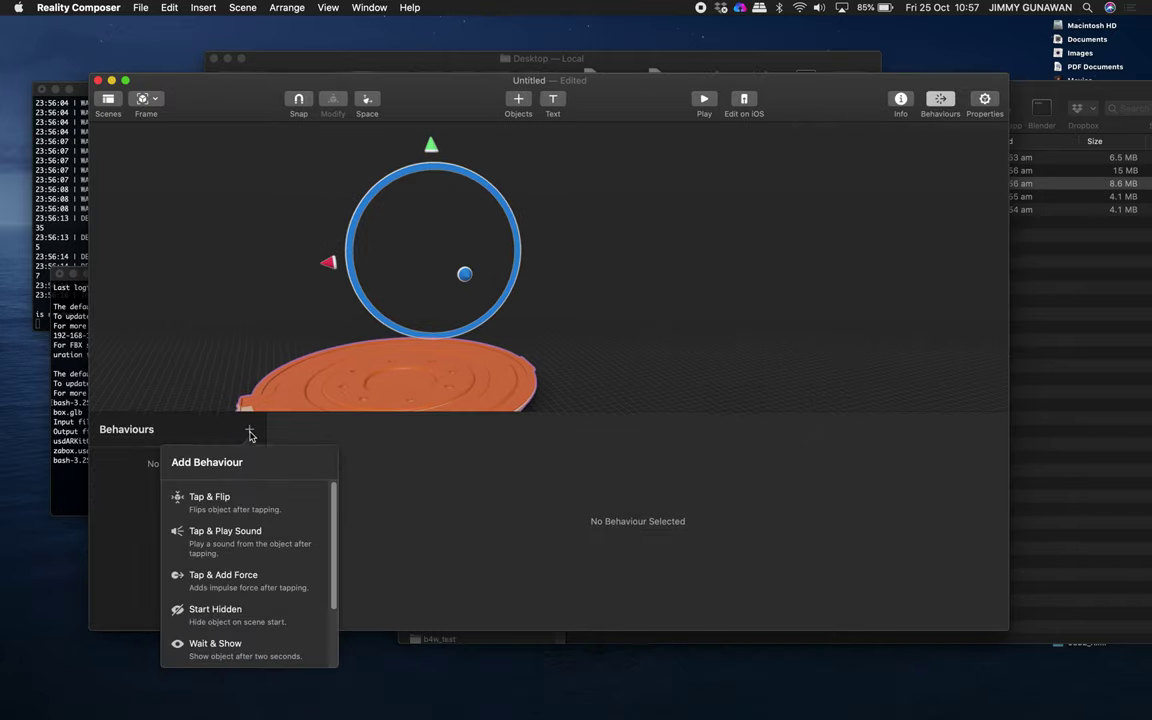
click(228, 509)
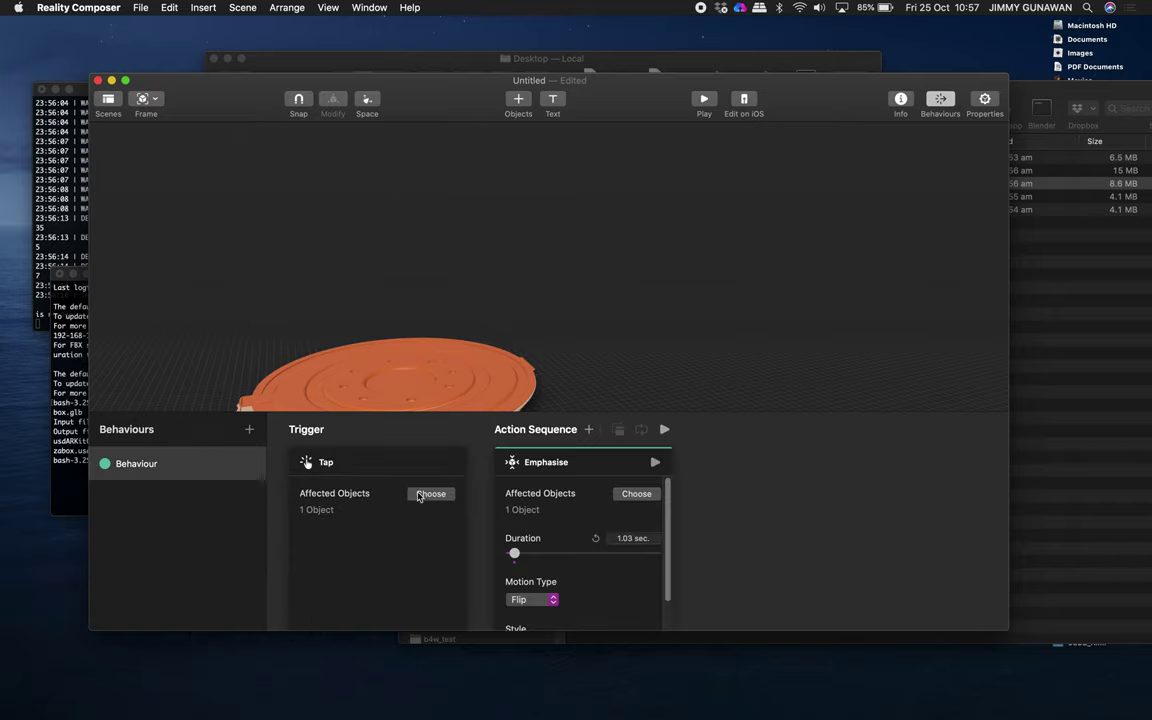
Step: Play the scene, tap the pizza box to test its flip behaviour, and stop playback
click(704, 100)
click(450, 417)
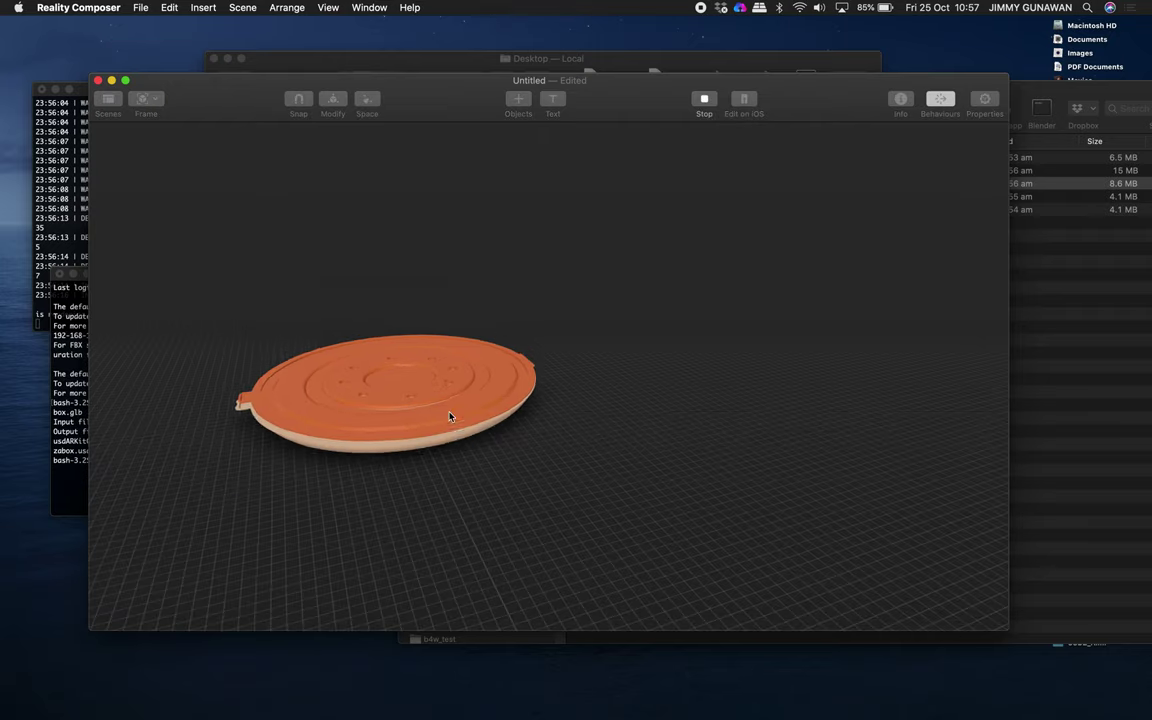
click(704, 100)
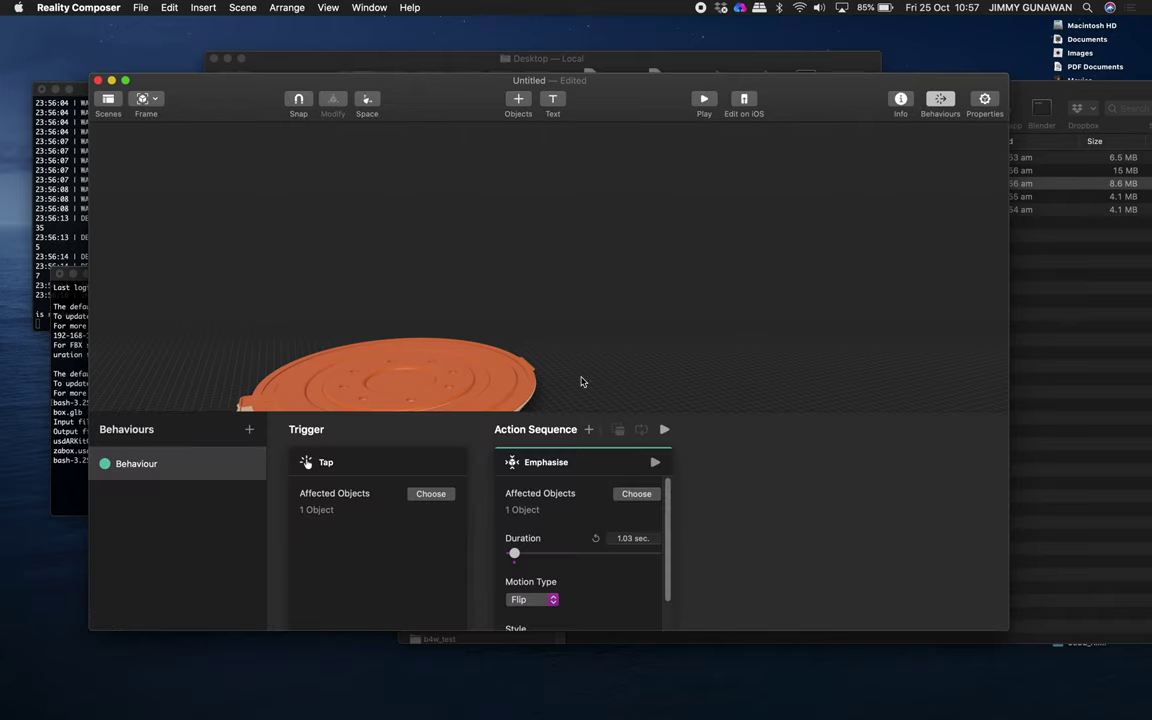
Step: Replace the behaviour's Emphasise action with a Usdz Animation action
right_click(544, 470)
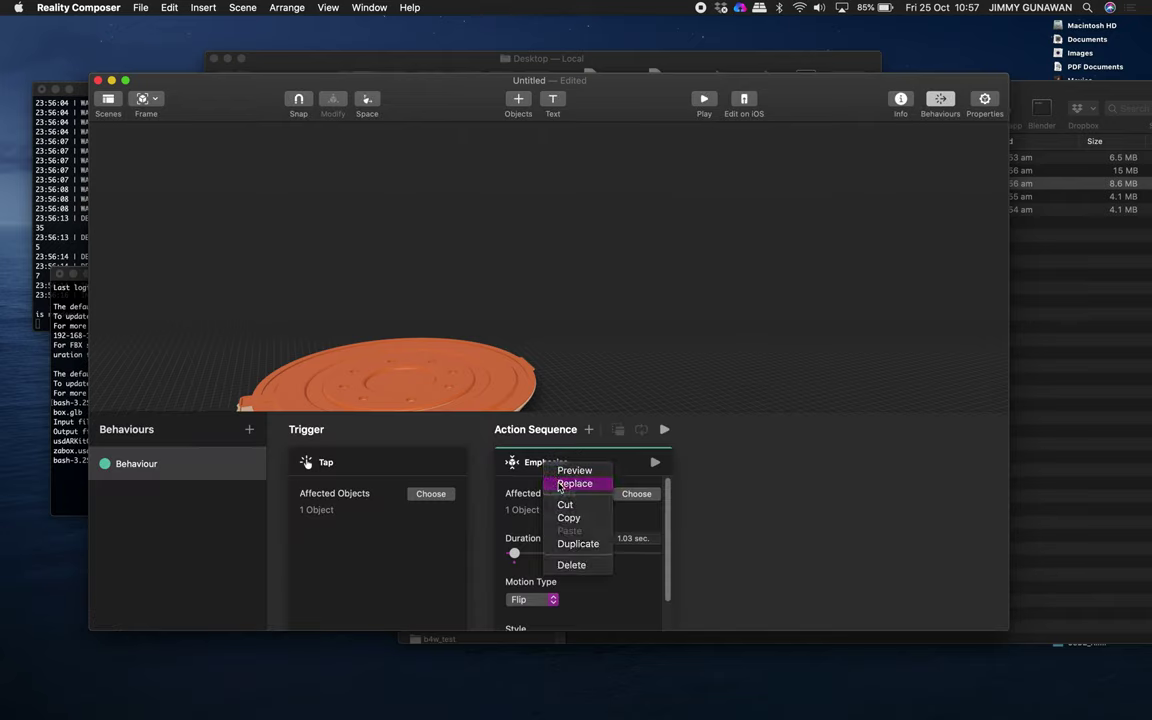
click(572, 482)
scroll(590, 385, down, 10)
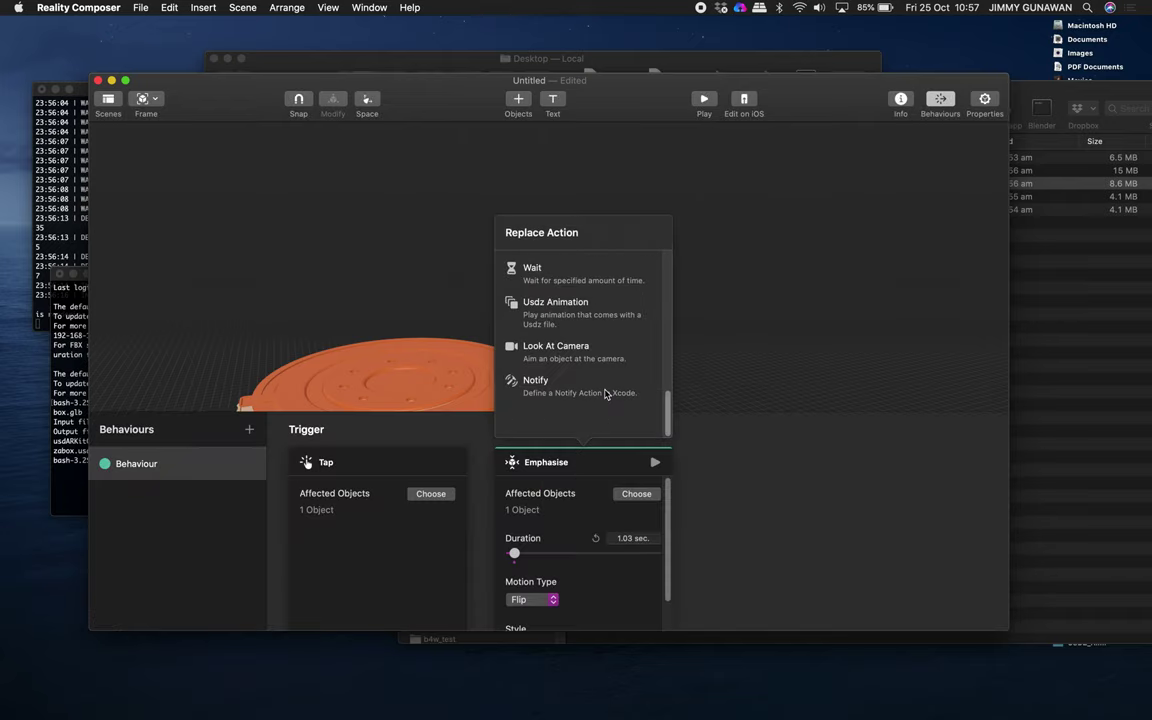
click(560, 337)
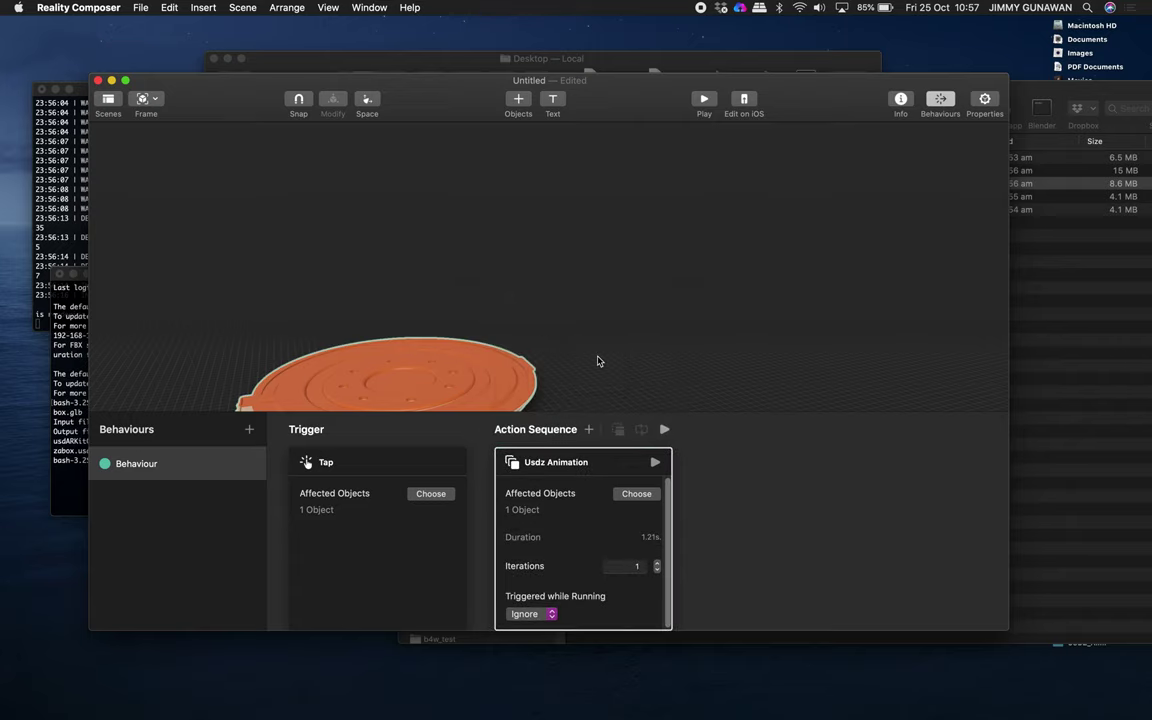
Step: Play the scene to test the pizza box's tap-triggered USDZ animation from different angles, and stop playback
scroll(598, 361, down, 5)
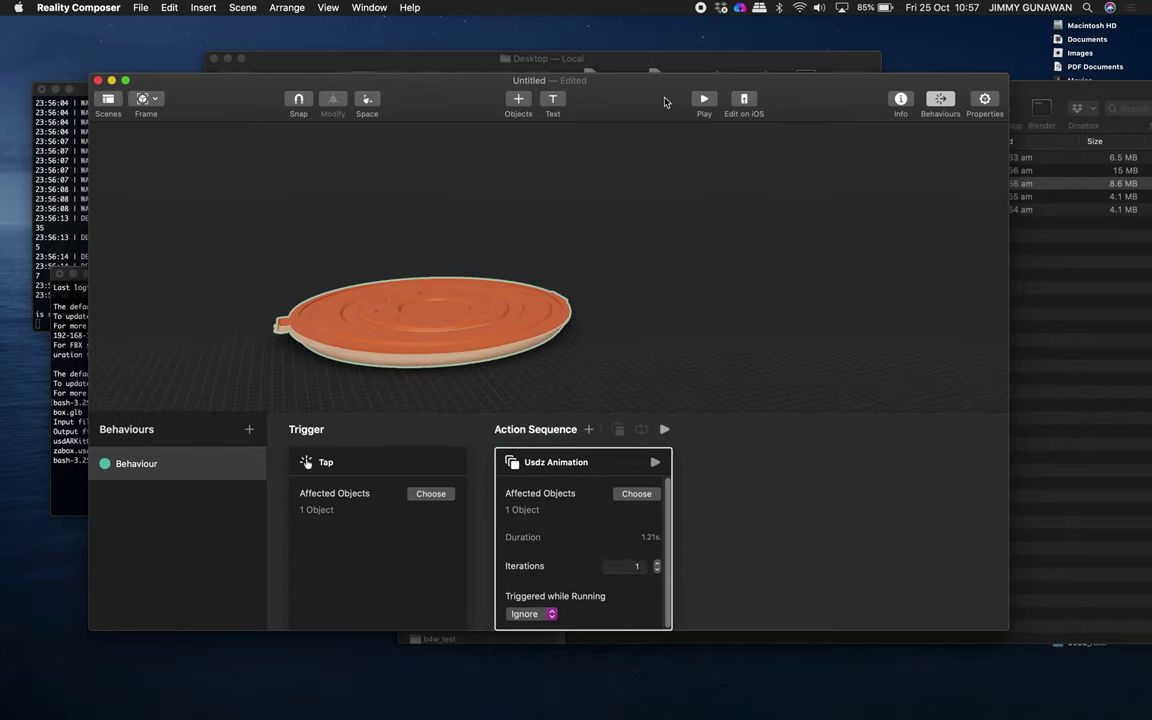
click(703, 100)
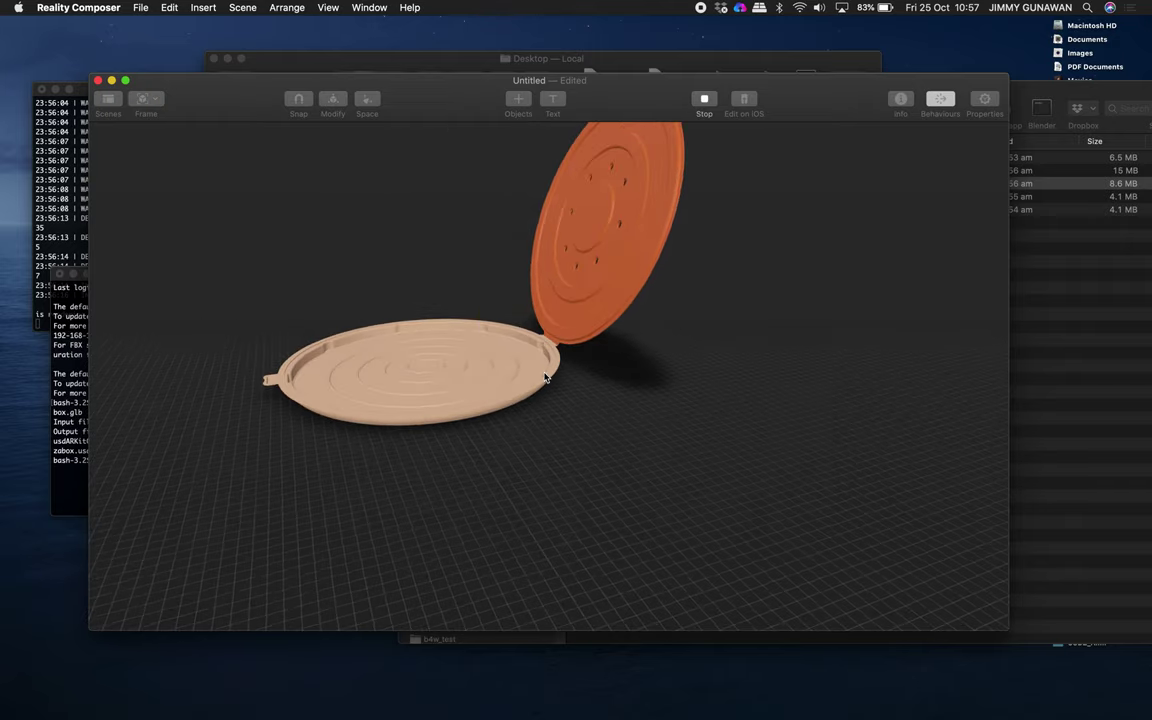
scroll(545, 377, left, 3)
drag(550, 381, 581, 390)
click(704, 99)
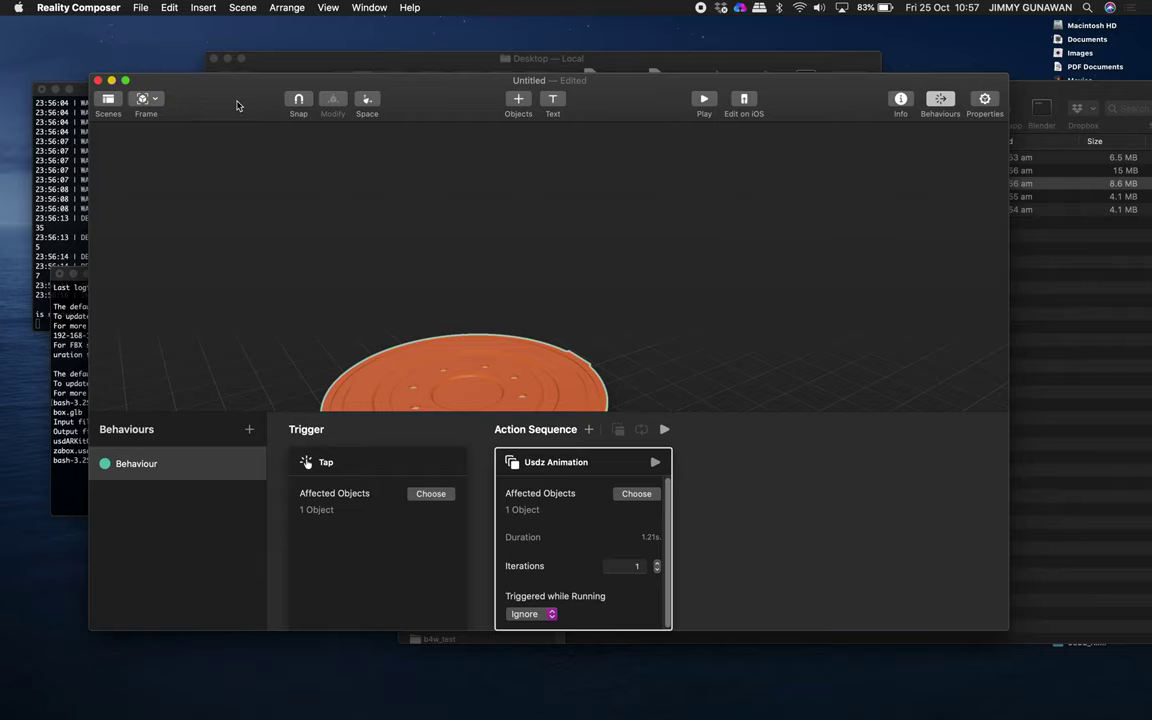
Step: Save the project to the Desktop as applepizza.rcproject
key(super+s)
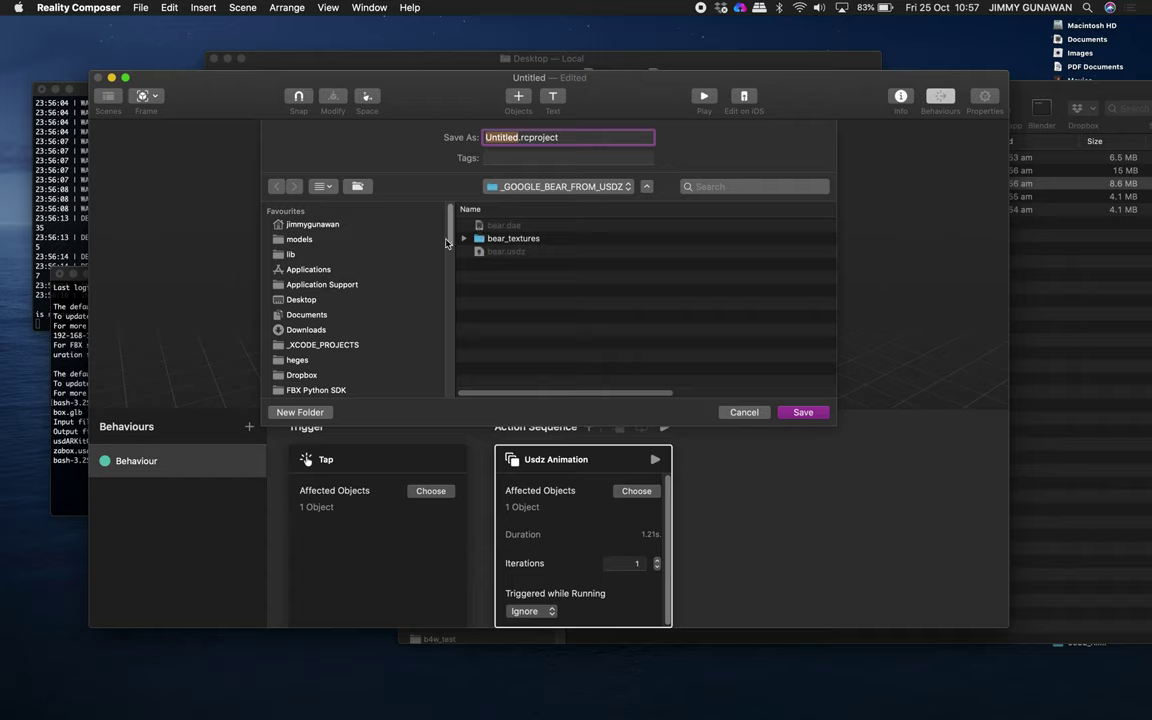
click(338, 300)
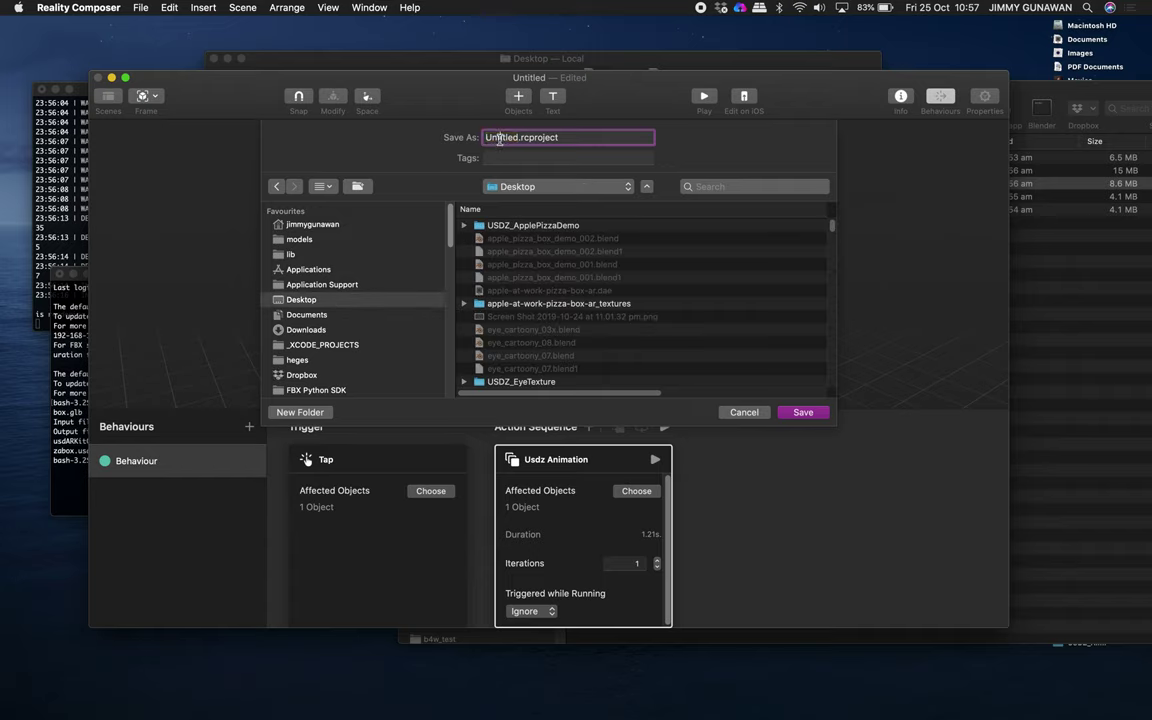
text(applepizza)
key(Return)
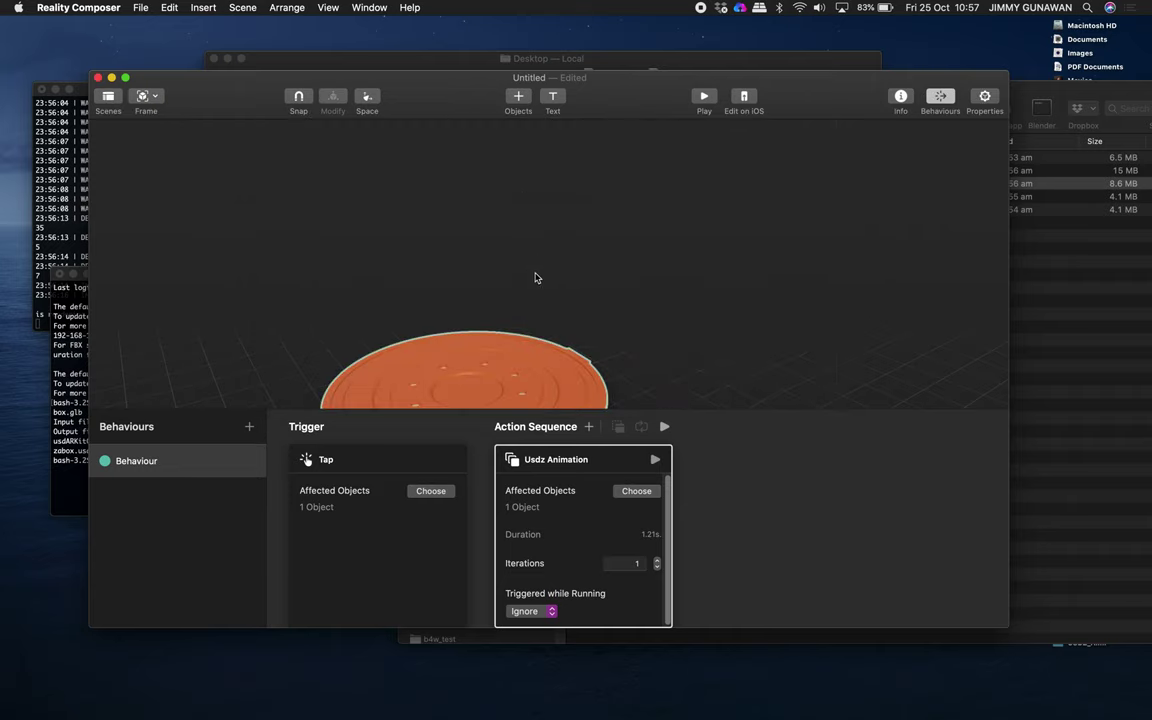
Step: Enlarge the project window, search the object library for pizza, and add the pizza slice from Meals to the scene
drag(628, 92, 606, 66)
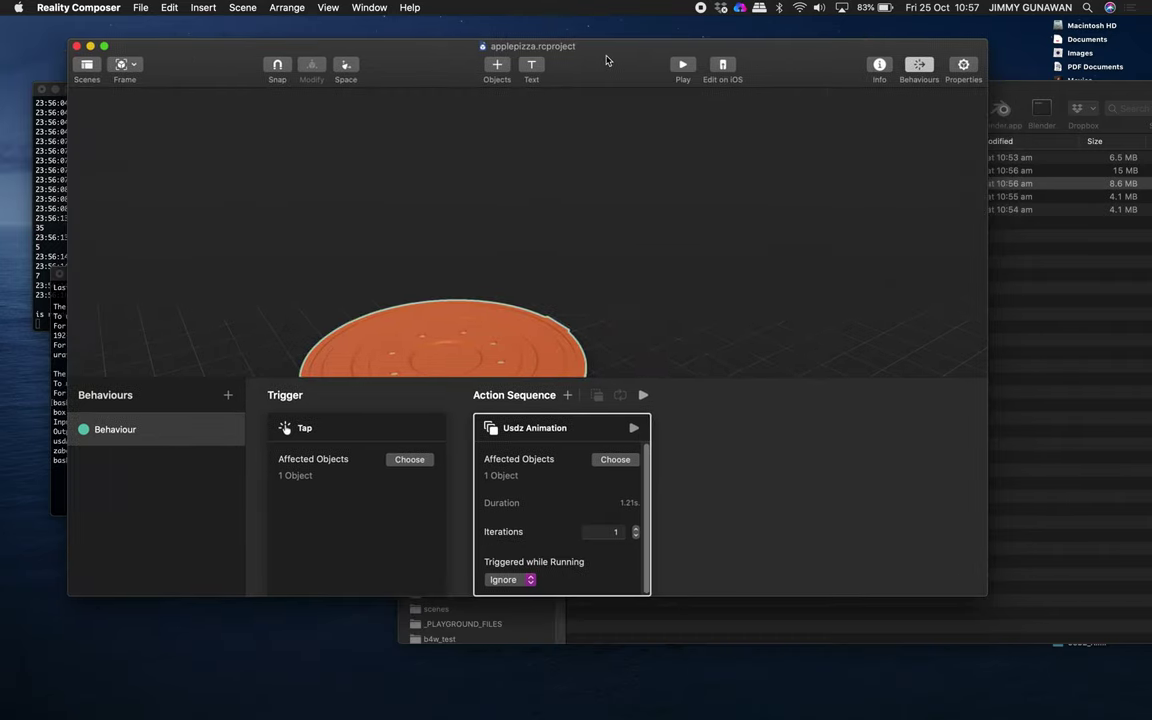
drag(984, 595, 1014, 716)
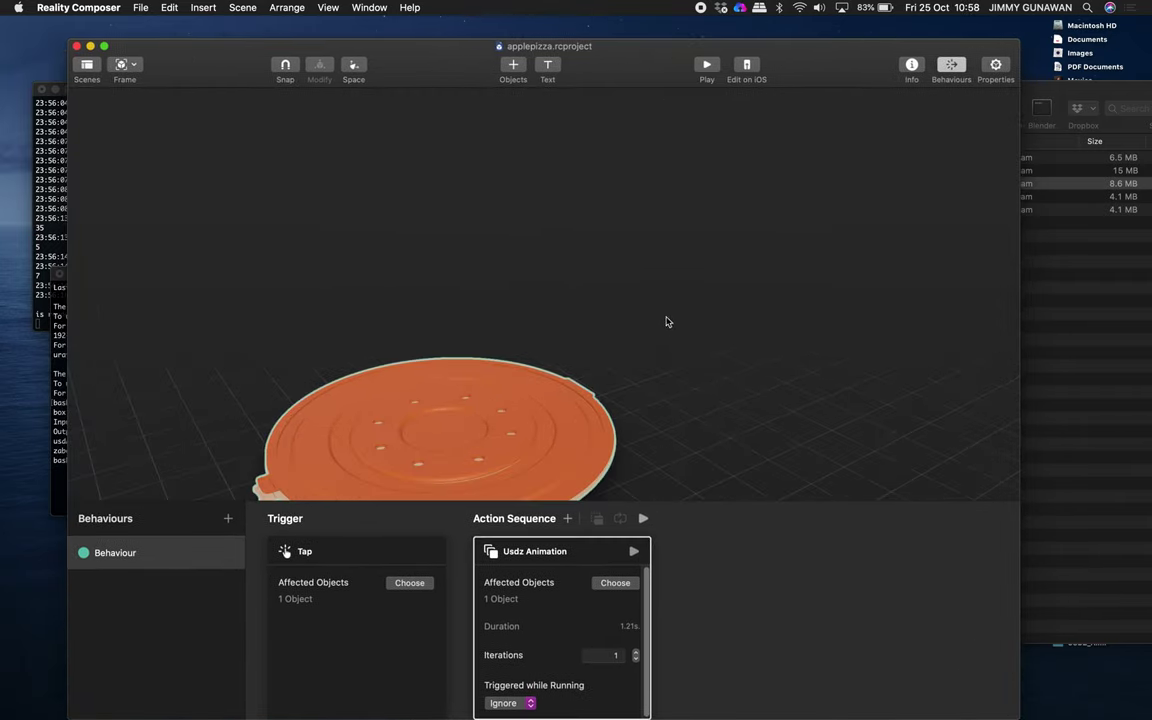
click(512, 68)
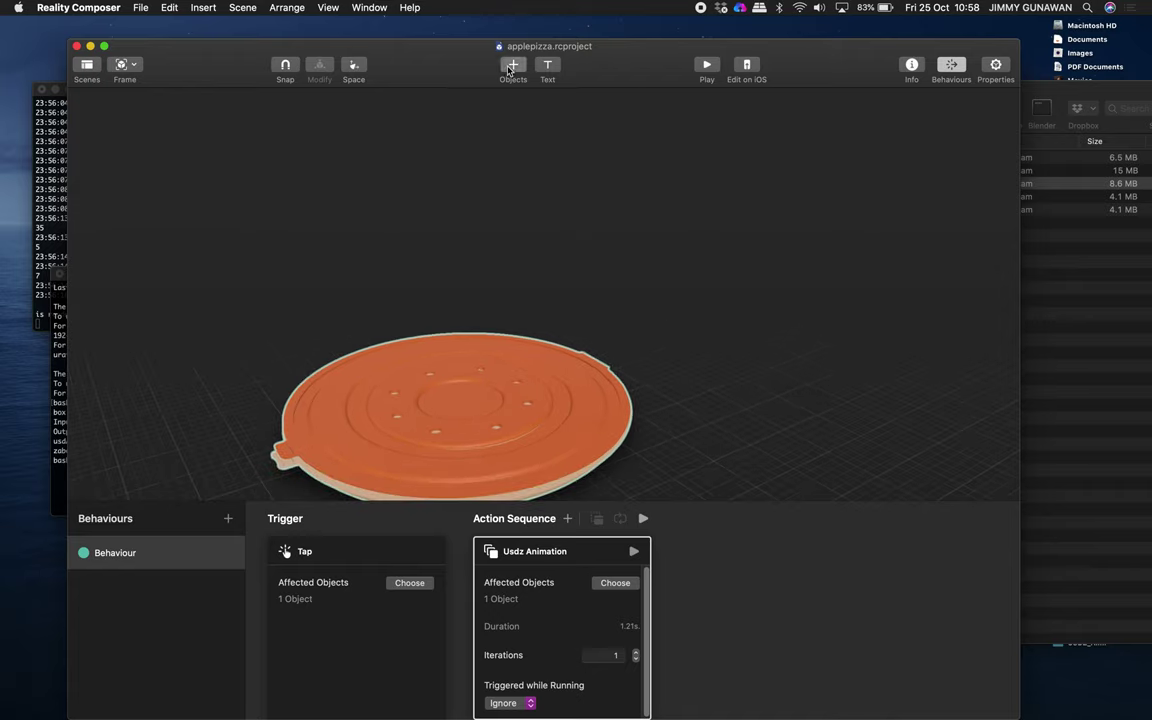
text(pizza)
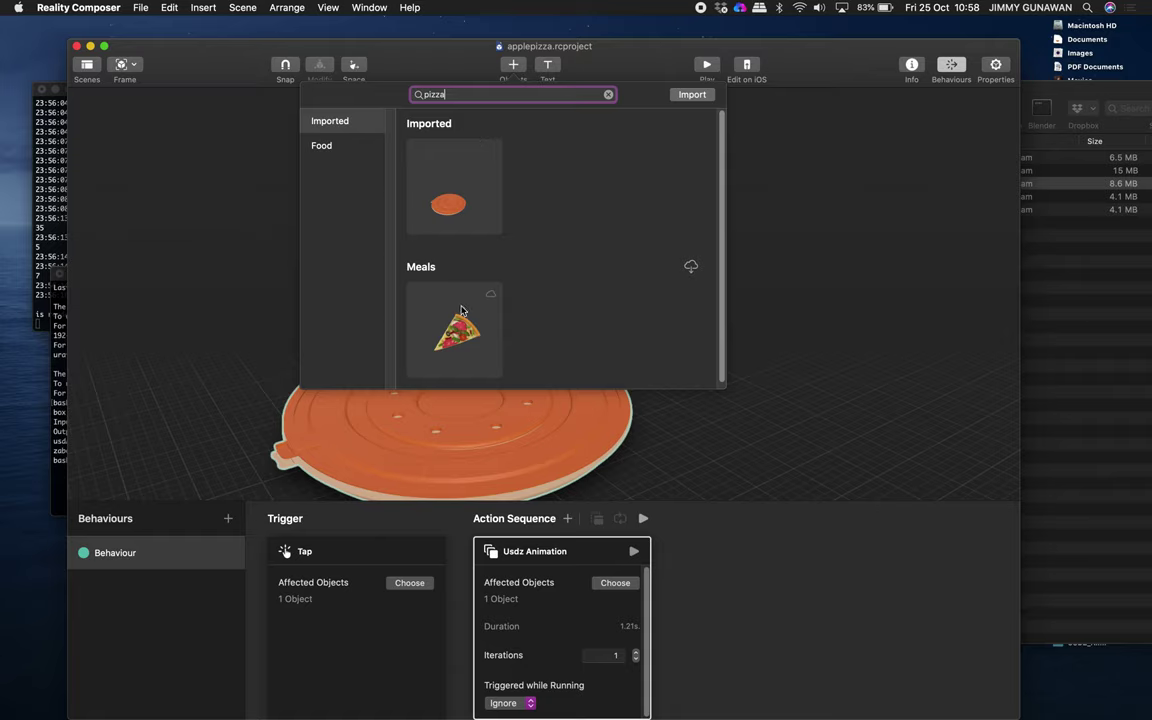
click(461, 311)
click(458, 327)
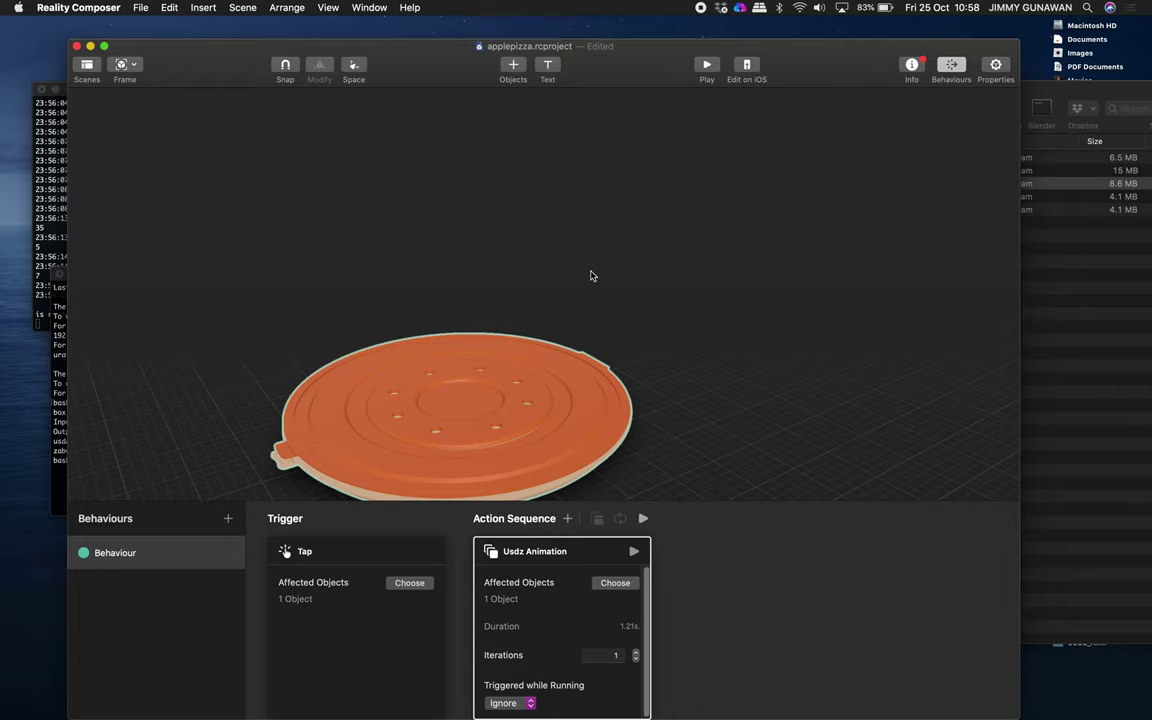
Step: Examine the closed pizza box in the scene from side-on and raised viewpoints
click(591, 276)
scroll(591, 276, up, 2)
scroll(591, 276, down, 5)
drag(591, 272, 628, 294)
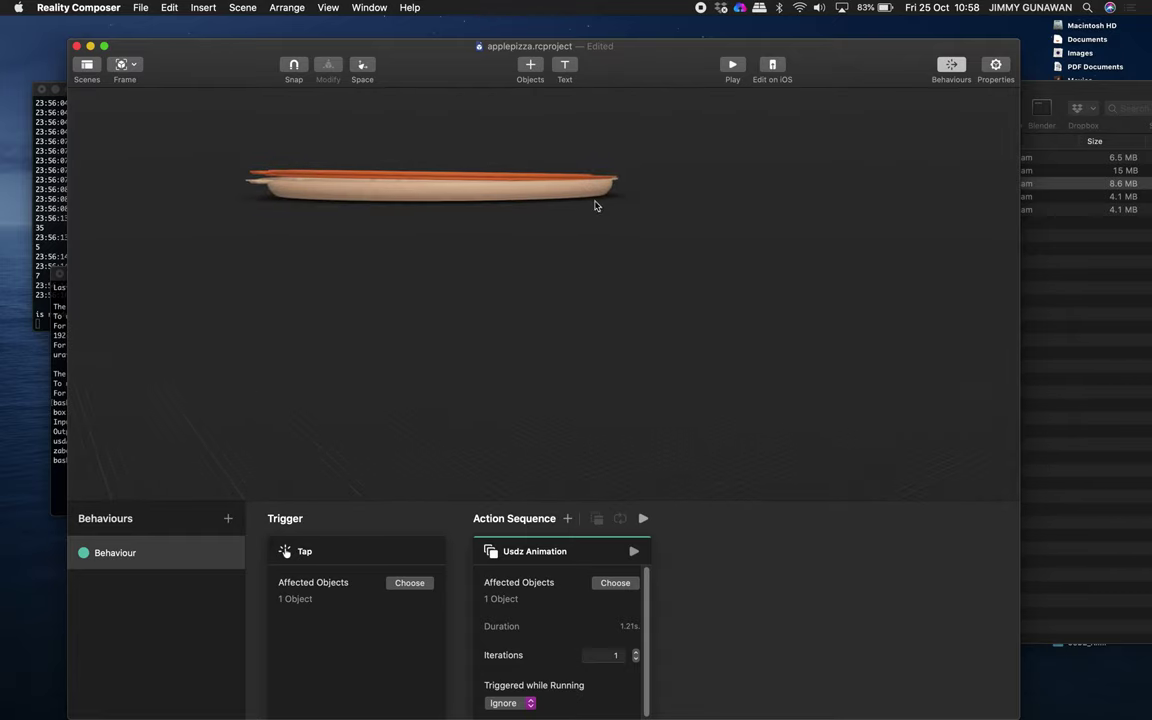
click(637, 221)
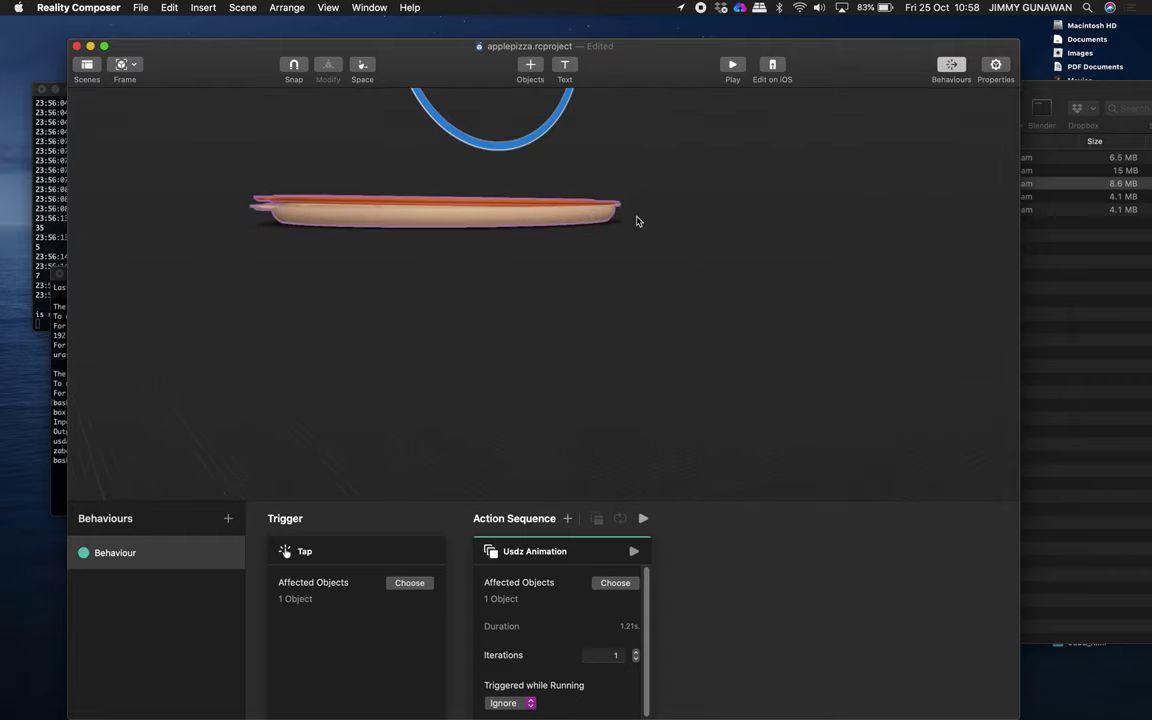
scroll(648, 235, up, 5)
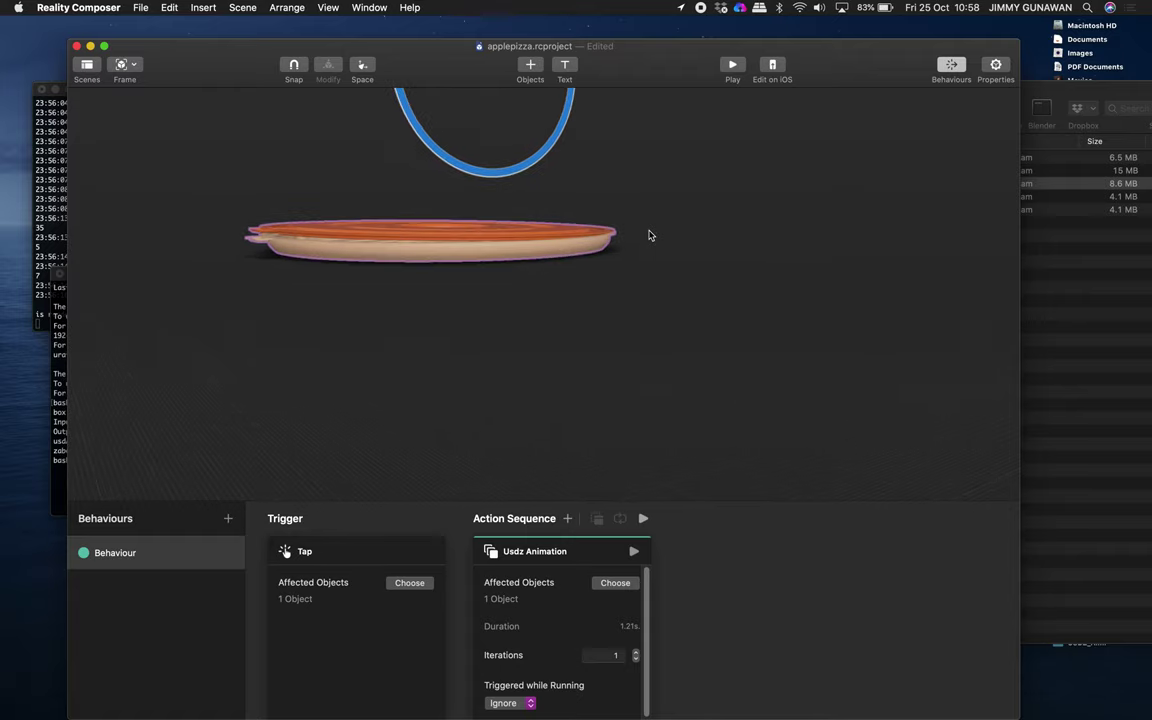
scroll(648, 235, up, 3)
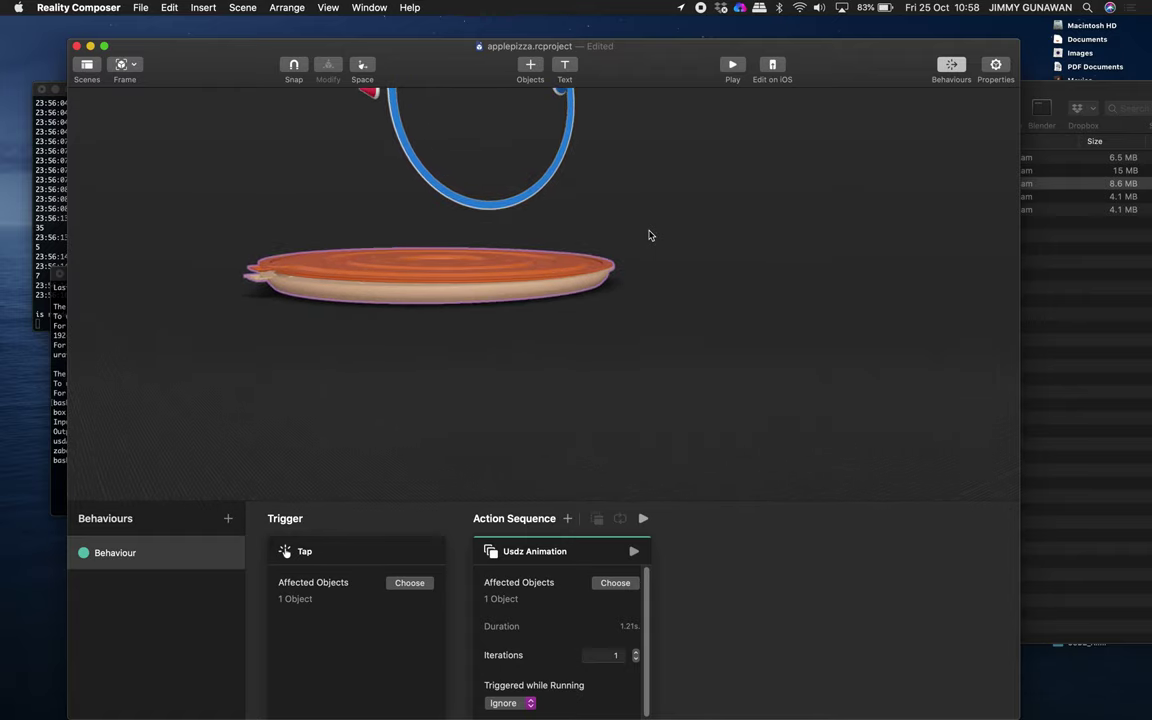
scroll(637, 200, up, 2)
scroll(640, 206, down, 5)
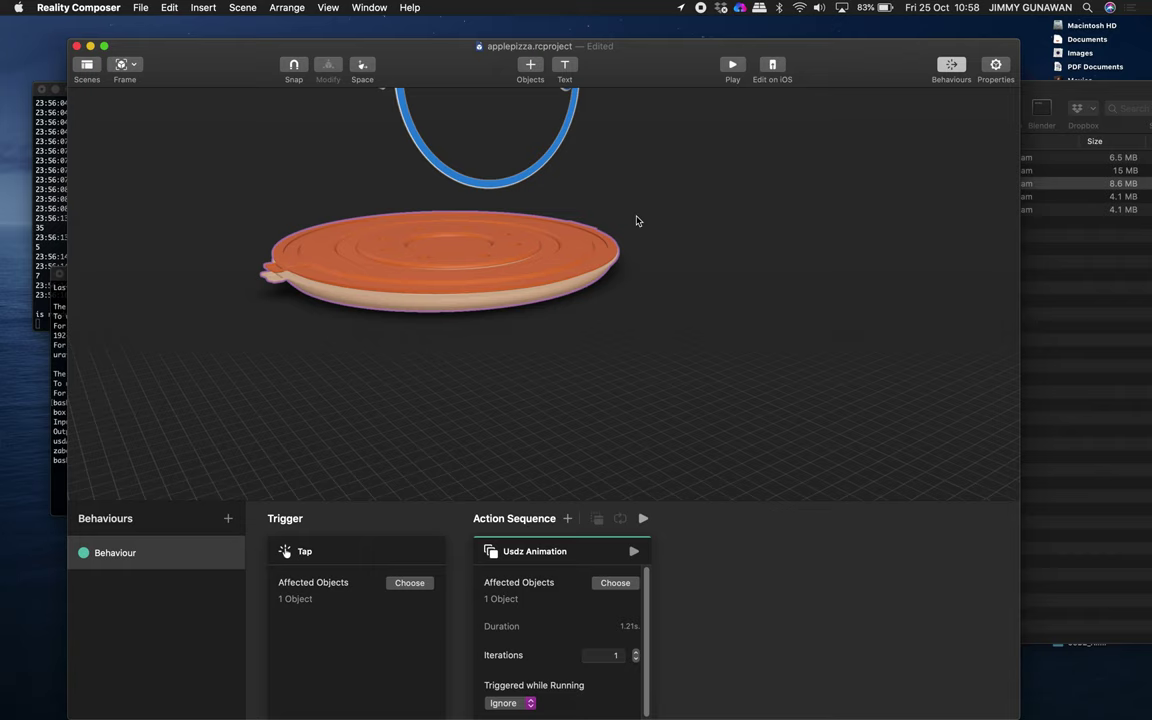
scroll(641, 206, up, 4)
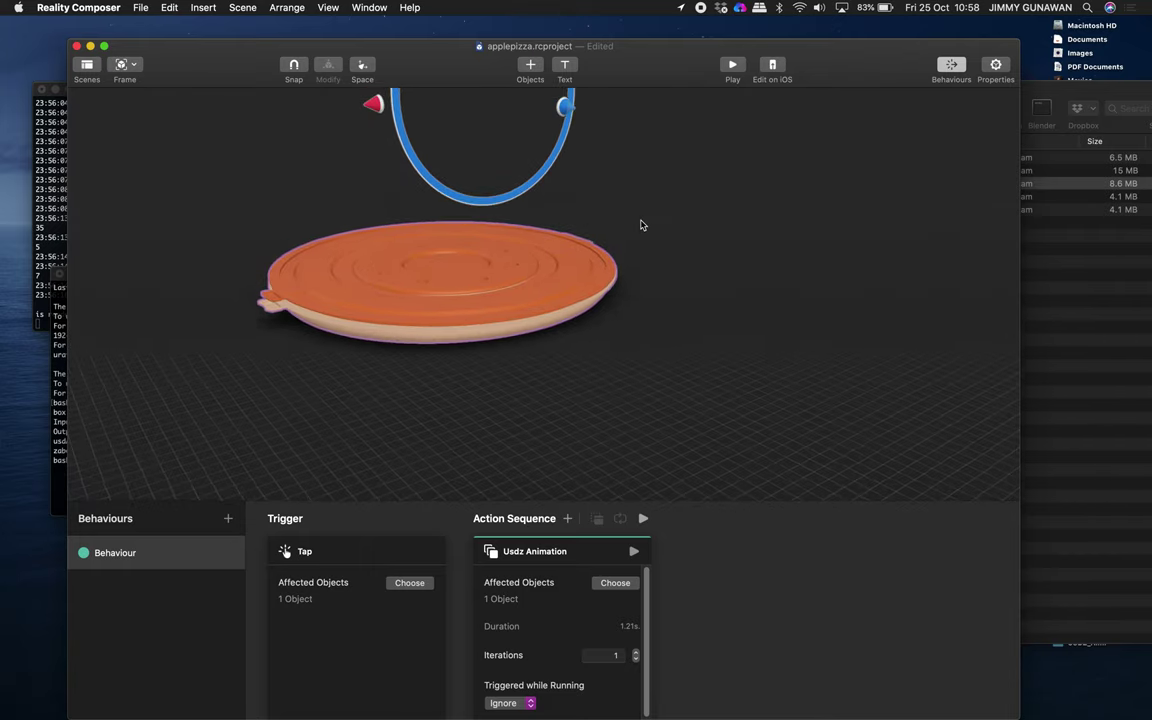
scroll(642, 225, up, 1)
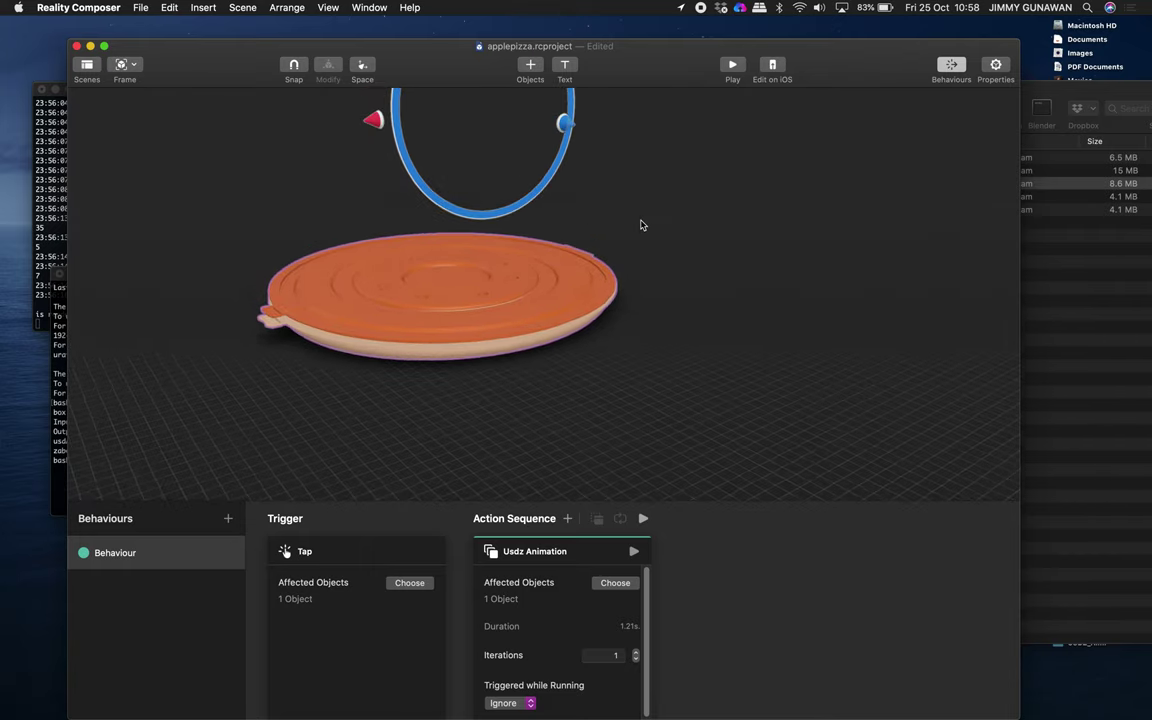
click(640, 224)
scroll(636, 218, up, 3)
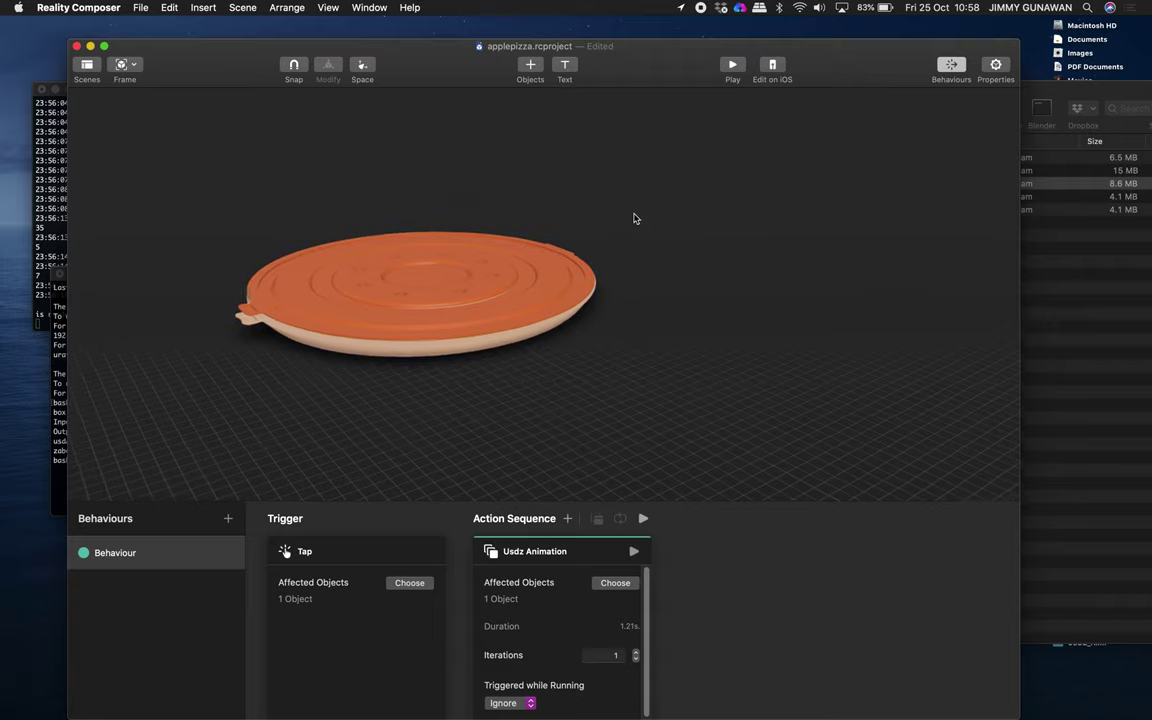
click(547, 357)
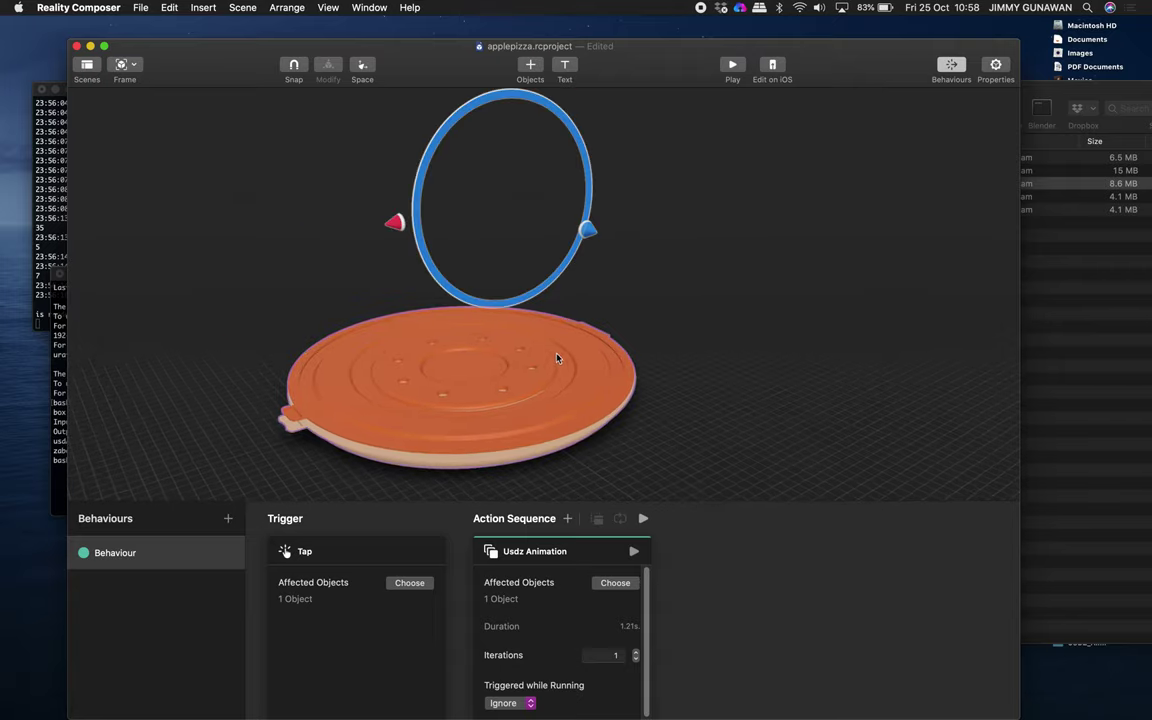
Step: Reposition and widen the project window to give the scene more working space
drag(461, 75, 421, 56)
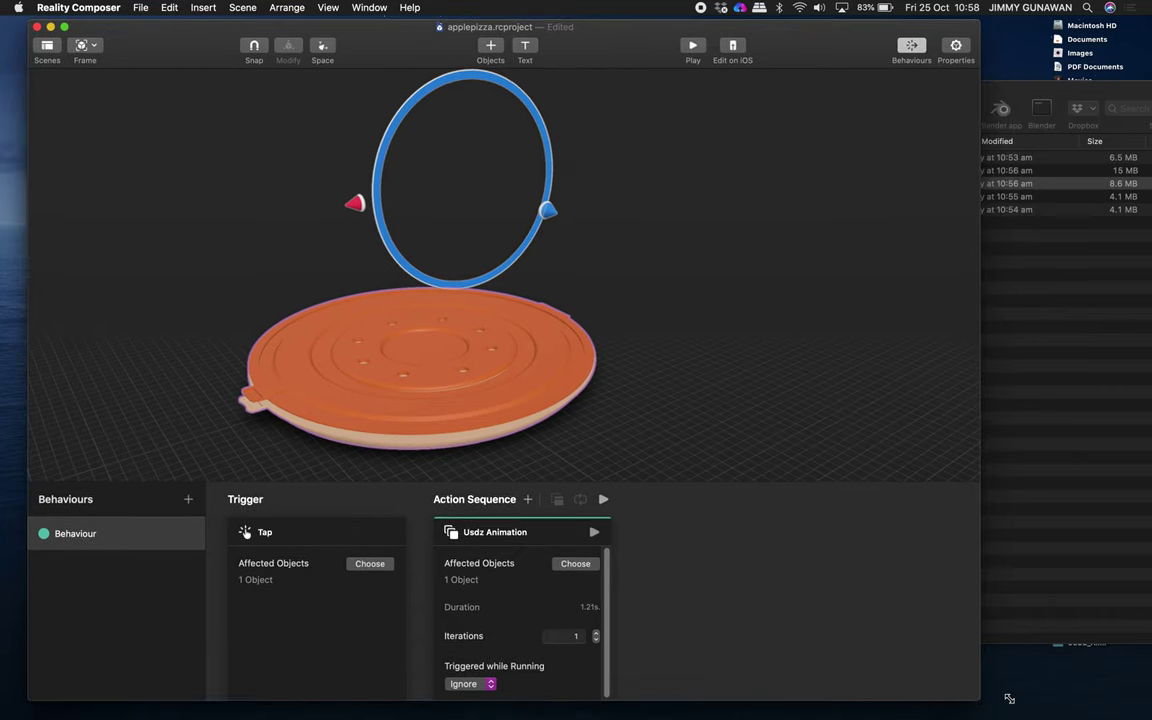
drag(976, 698, 1114, 704)
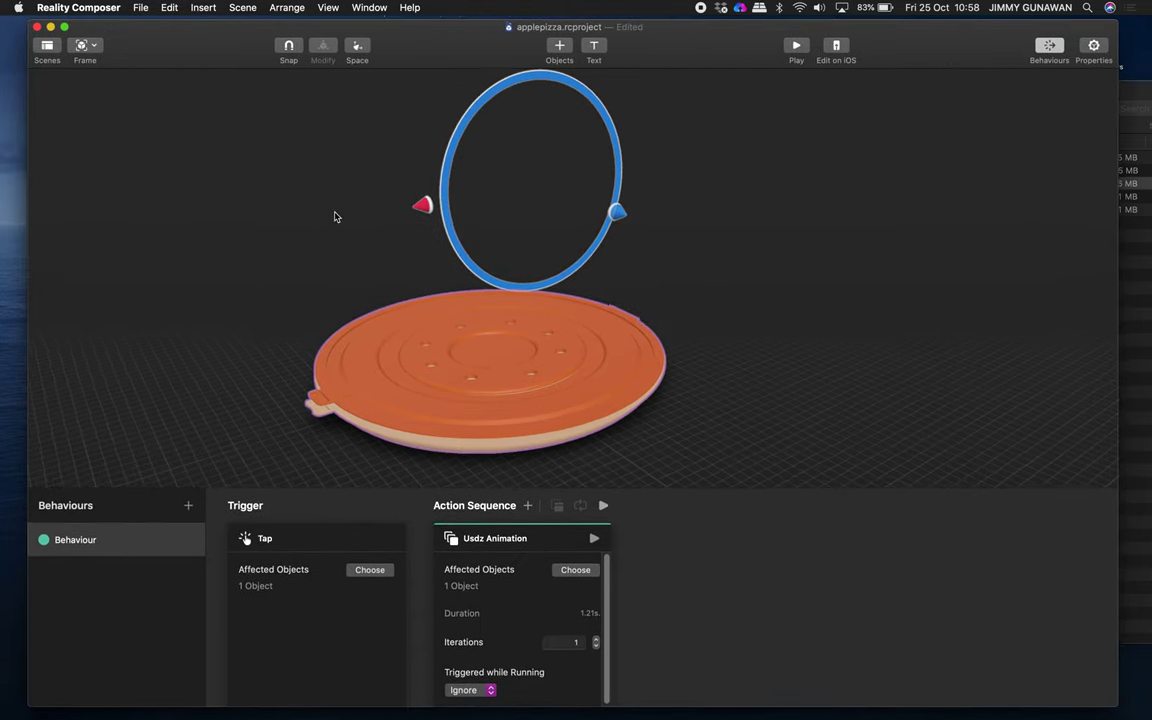
drag(725, 260, 632, 315)
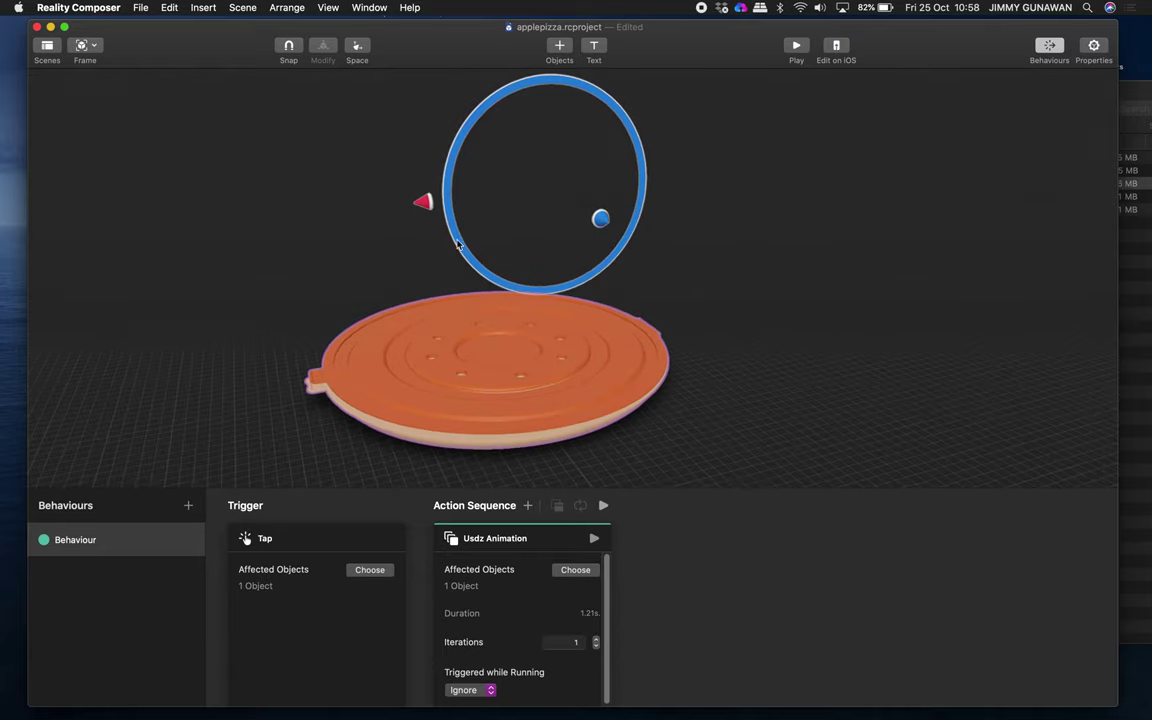
click(353, 236)
click(347, 374)
drag(427, 200, 460, 270)
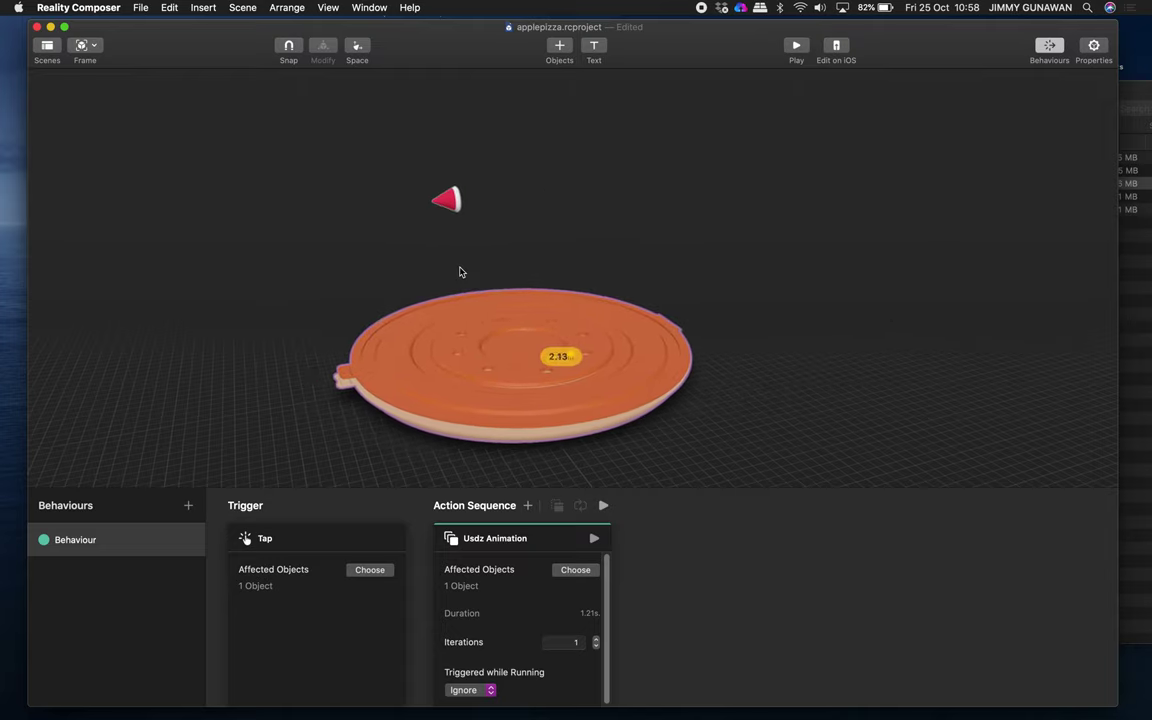
Step: Search the object library for pizza and place the pizza slice from Meals beside the pizza box
click(560, 50)
scroll(598, 247, down, 3)
scroll(590, 180, up, 3)
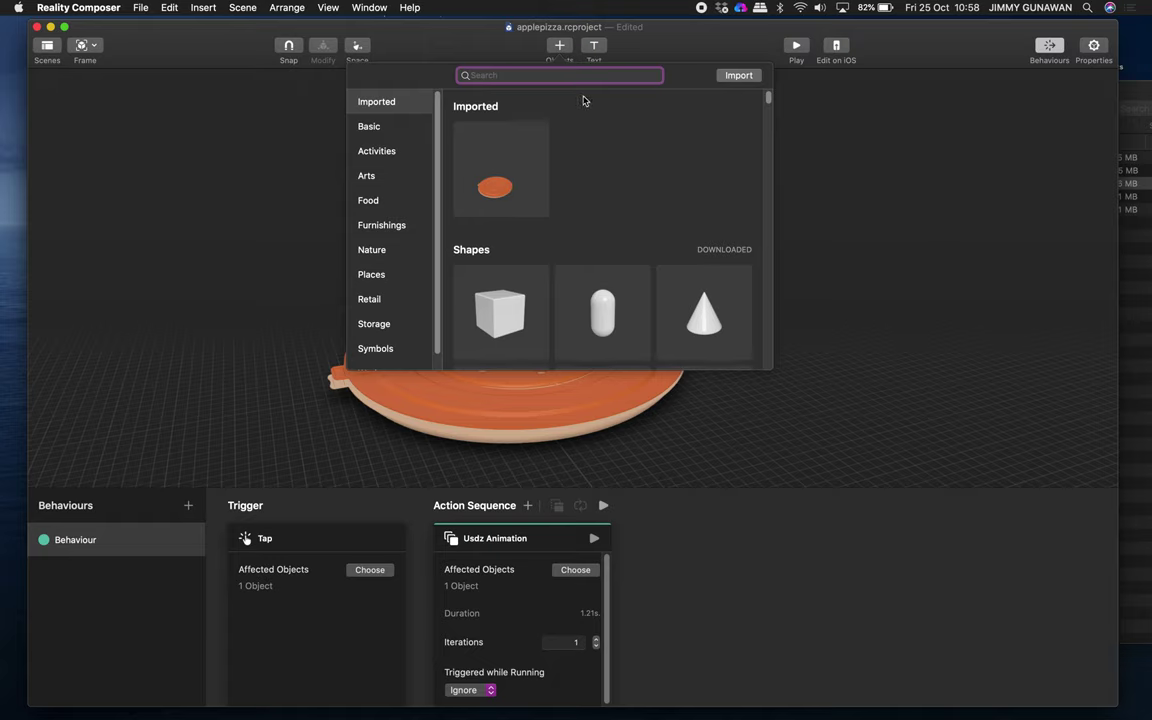
text(p)
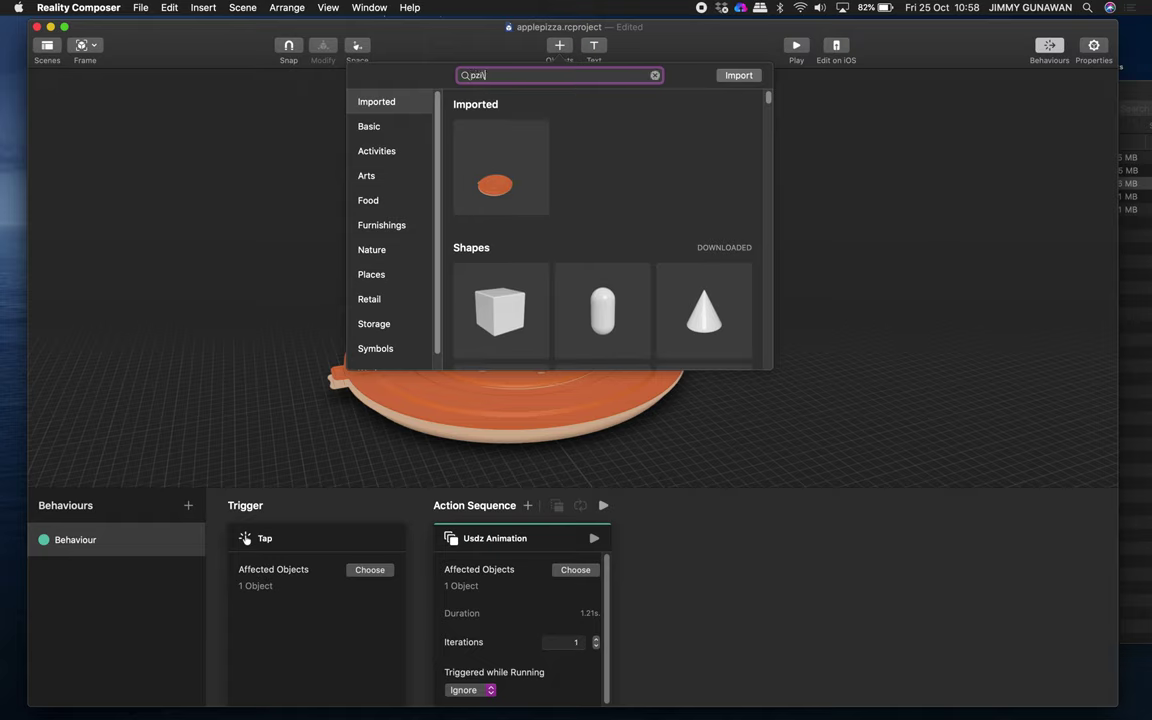
text(izza)
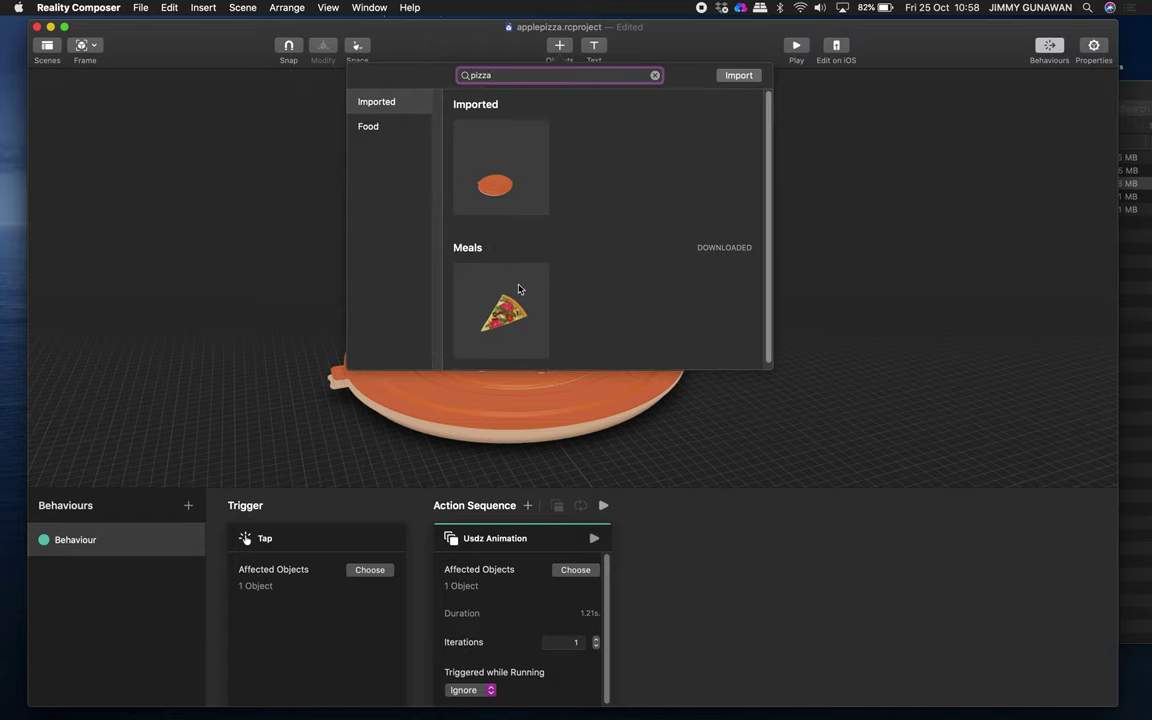
drag(486, 284, 297, 278)
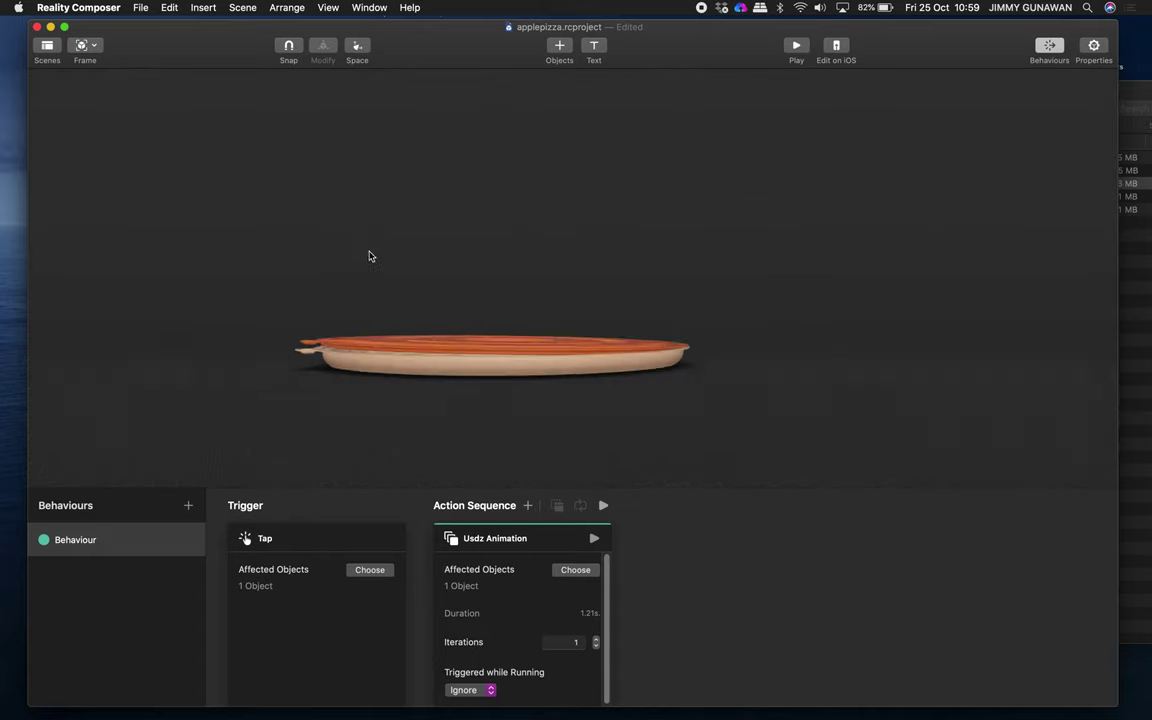
click(471, 353)
drag(437, 186, 483, 236)
click(706, 178)
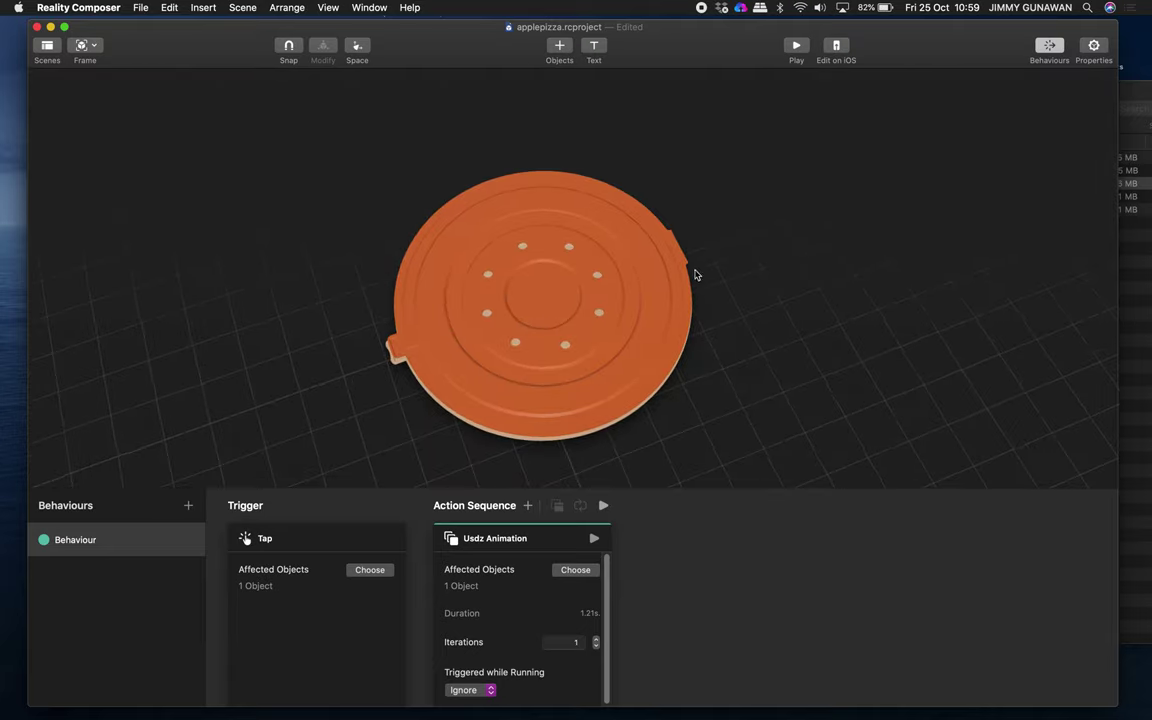
Step: Search the object library for "pizz" and place another pizza slice from Meals on the ground next to the box
click(559, 45)
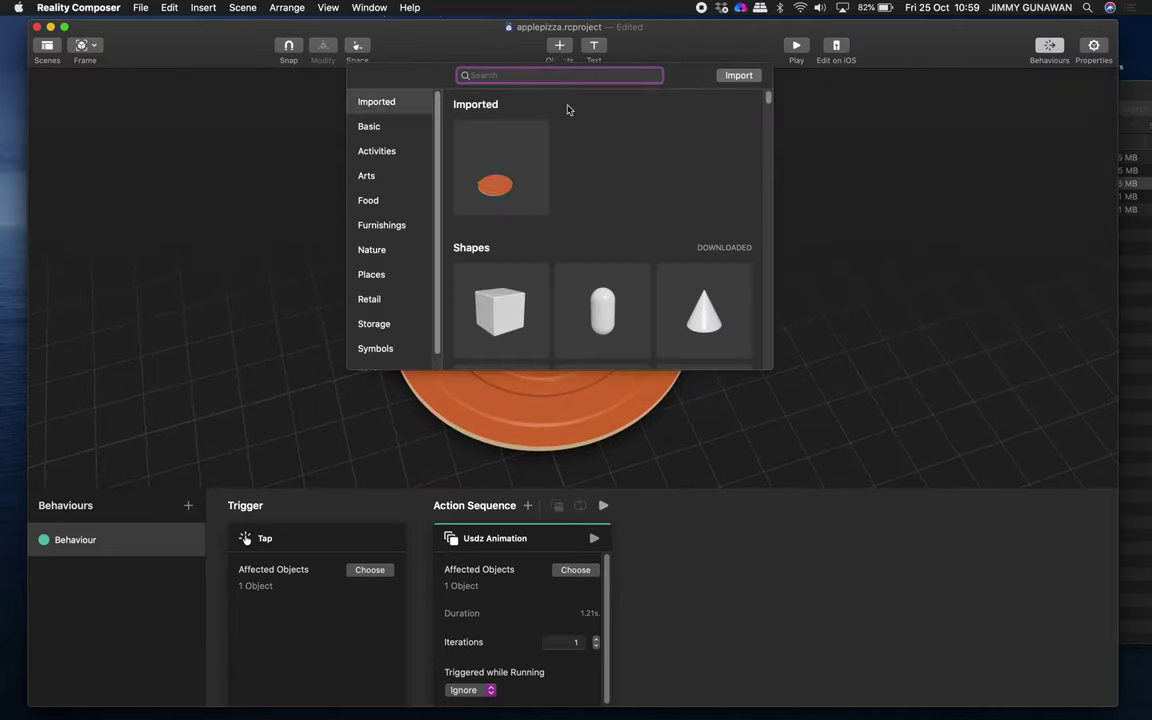
scroll(586, 254, down, 5)
scroll(586, 254, up, 5)
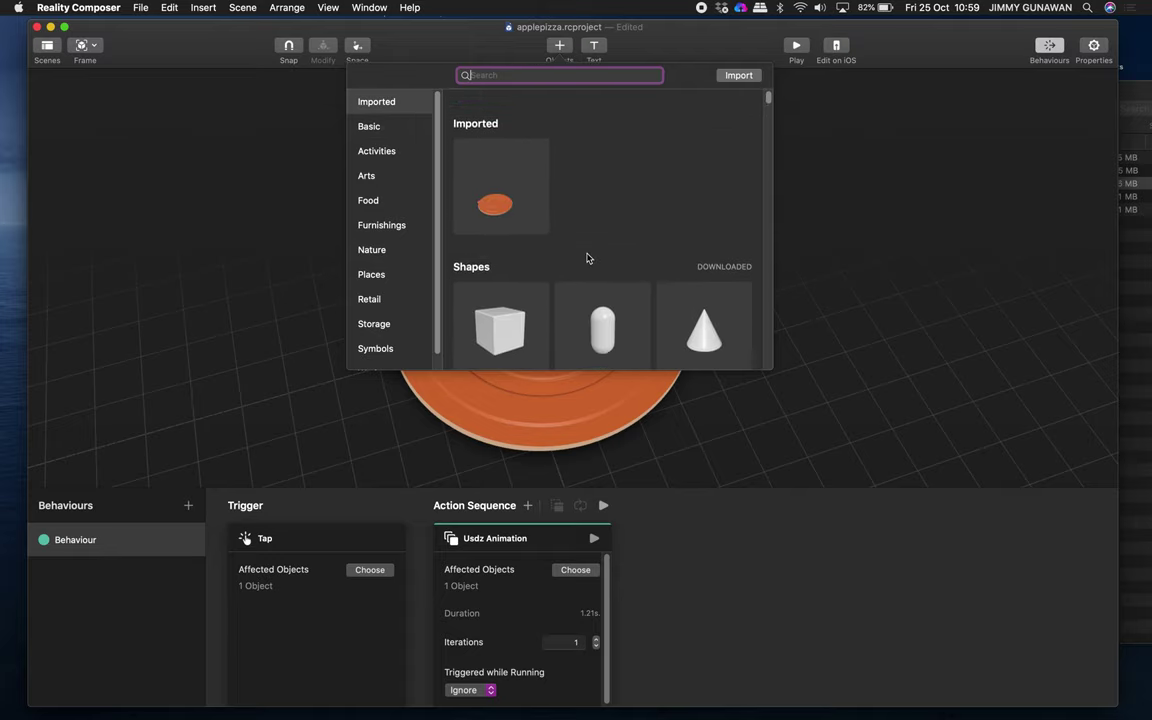
text(pizz)
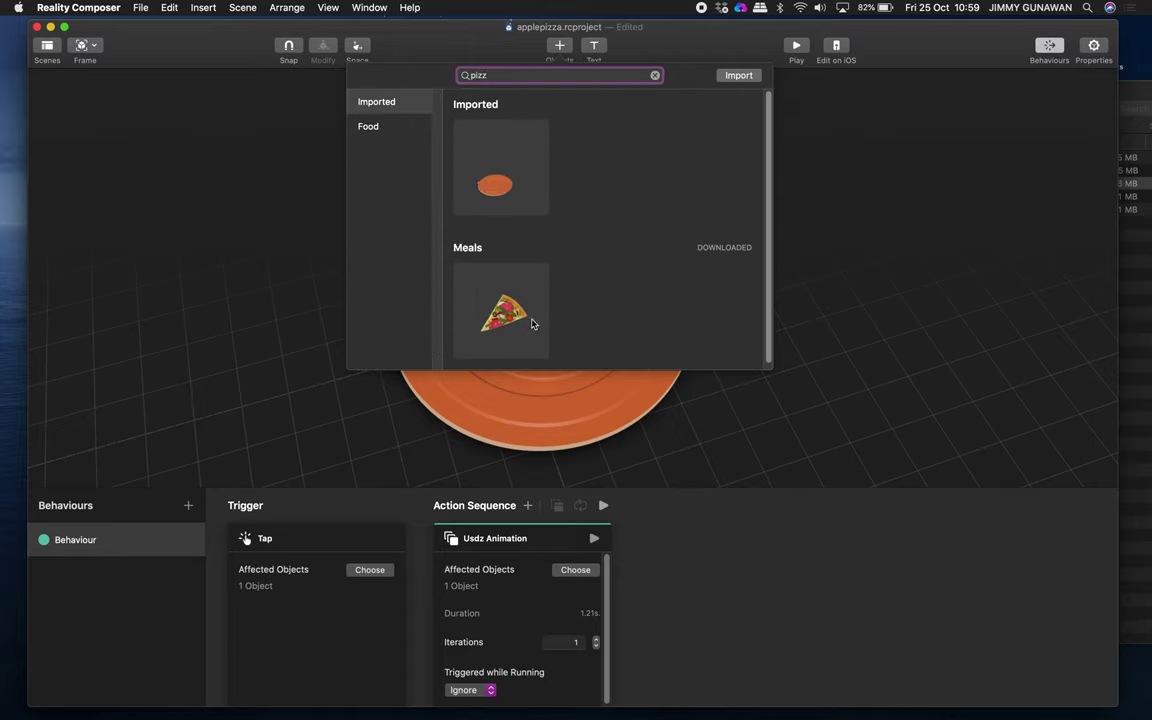
click(519, 305)
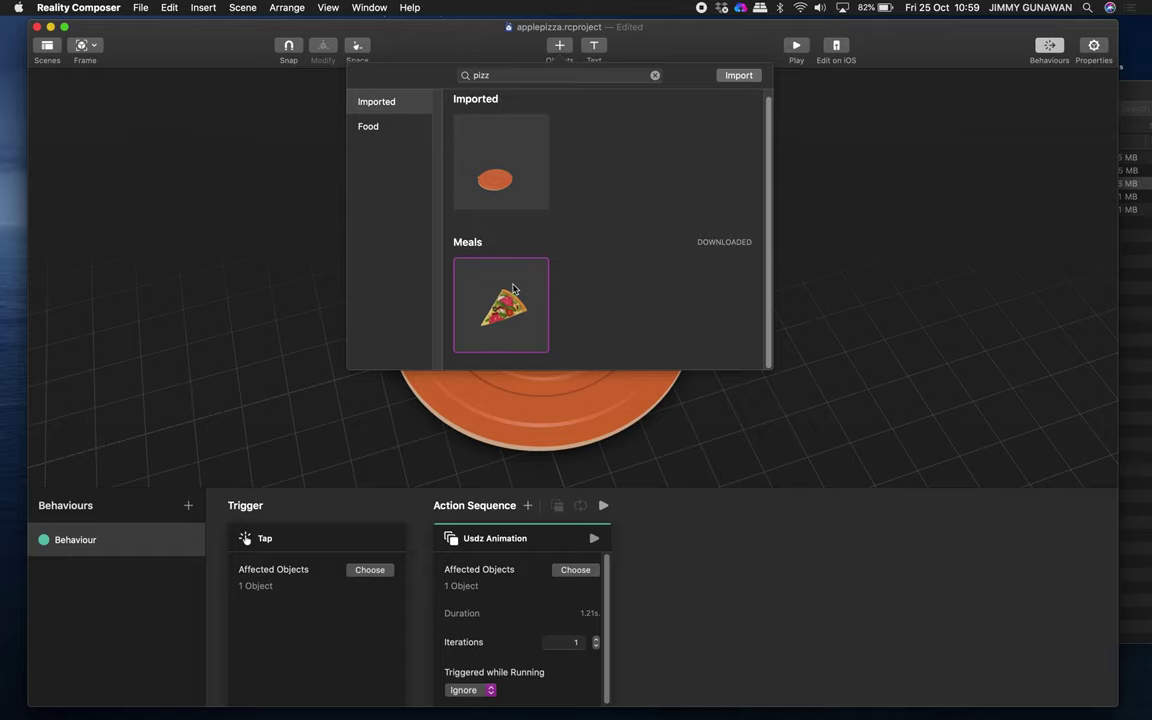
click(516, 294)
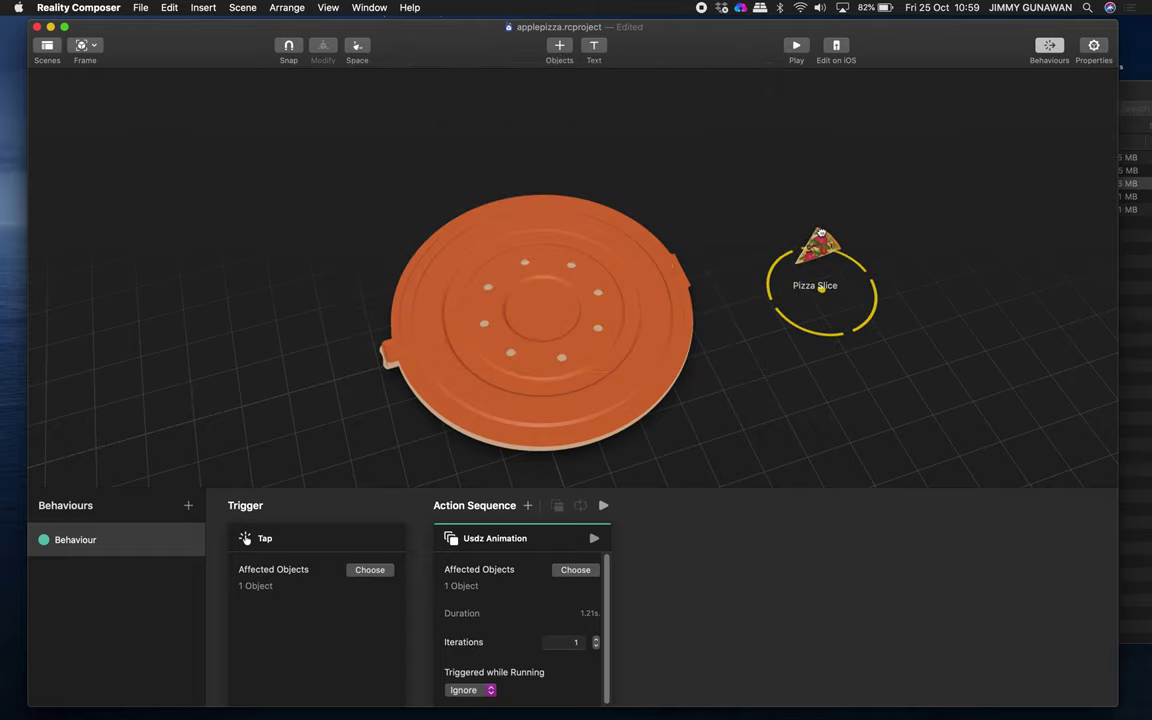
drag(797, 237, 798, 241)
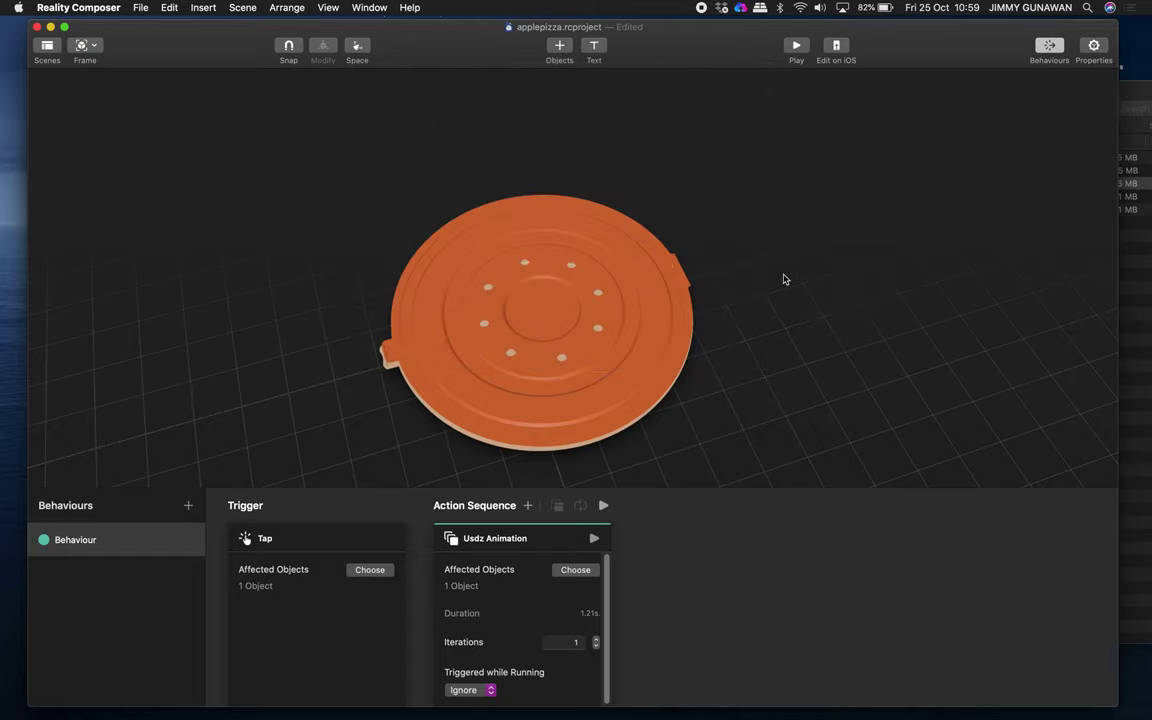
drag(784, 243, 843, 177)
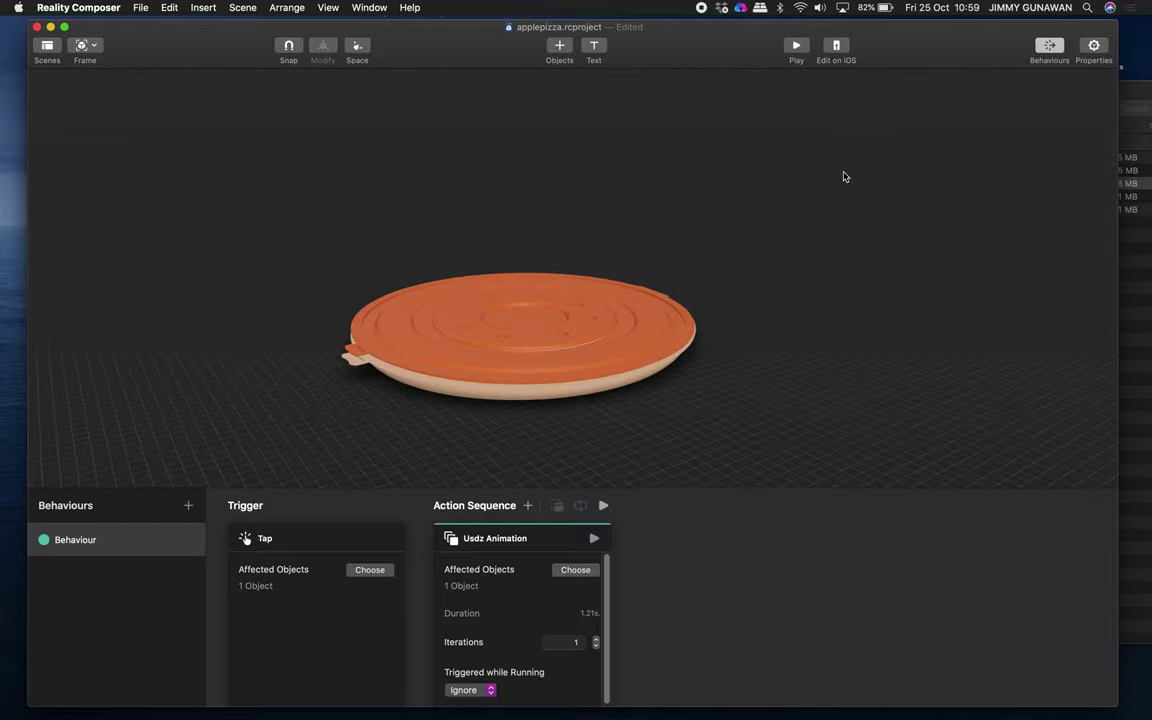
Step: Play the scene, trigger the pizza box's opening animation, and stop playback
click(545, 351)
click(797, 47)
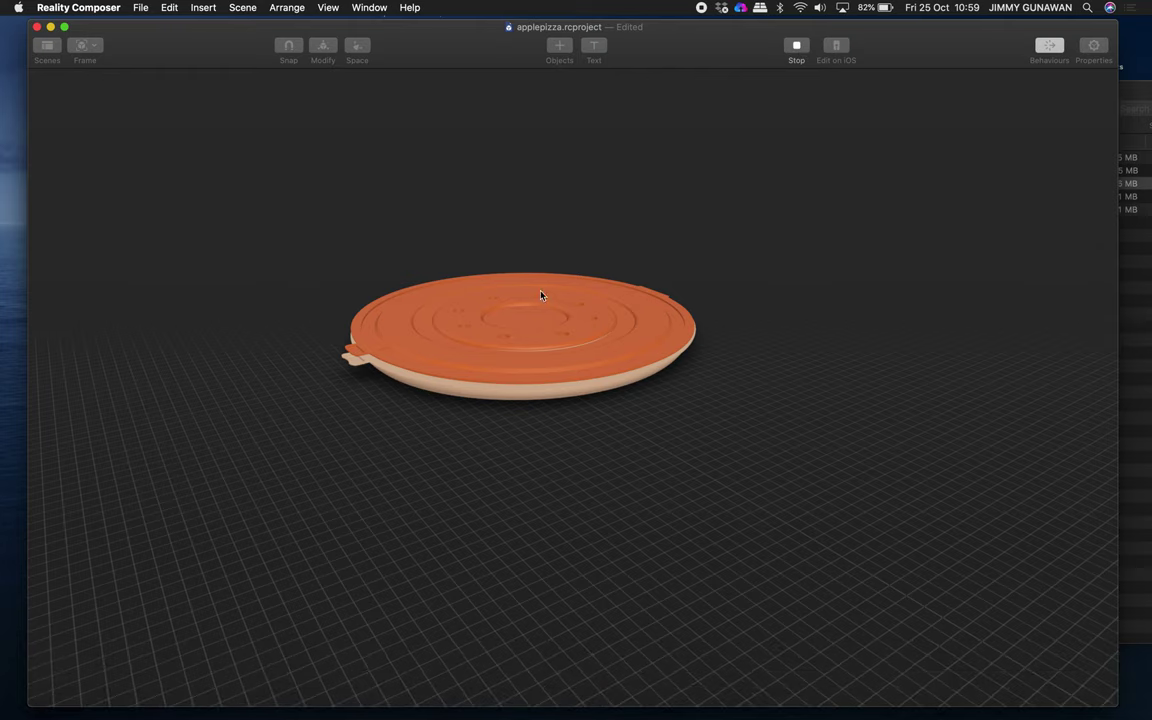
click(514, 390)
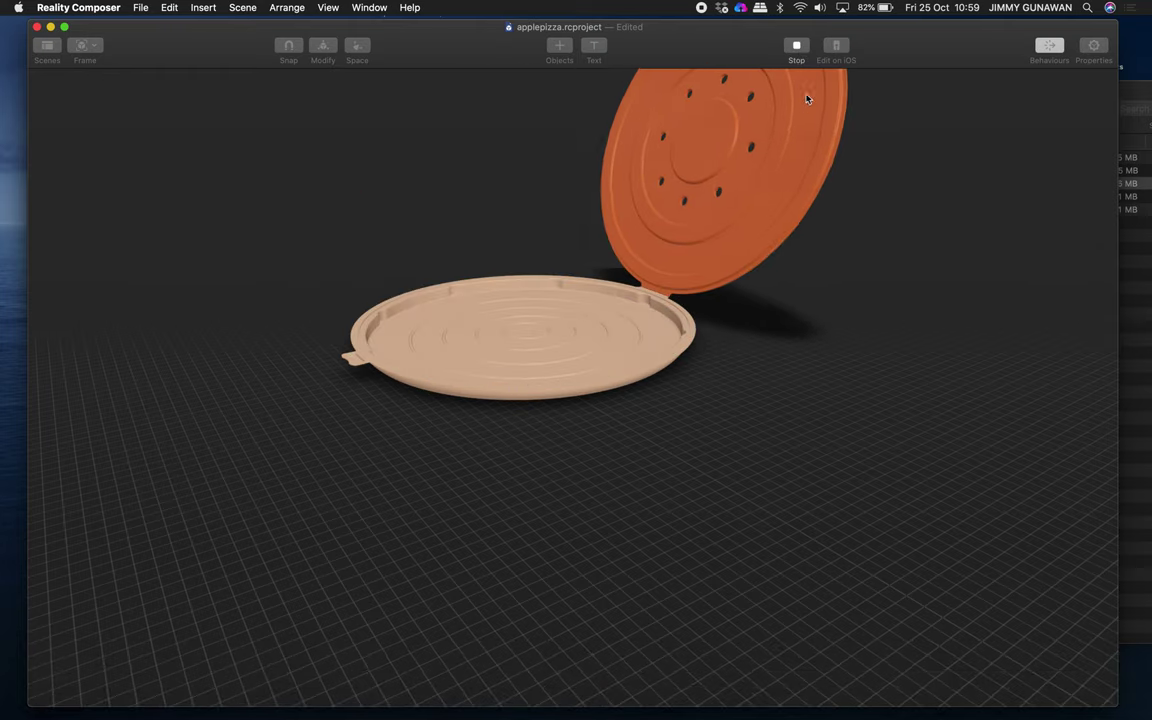
click(807, 49)
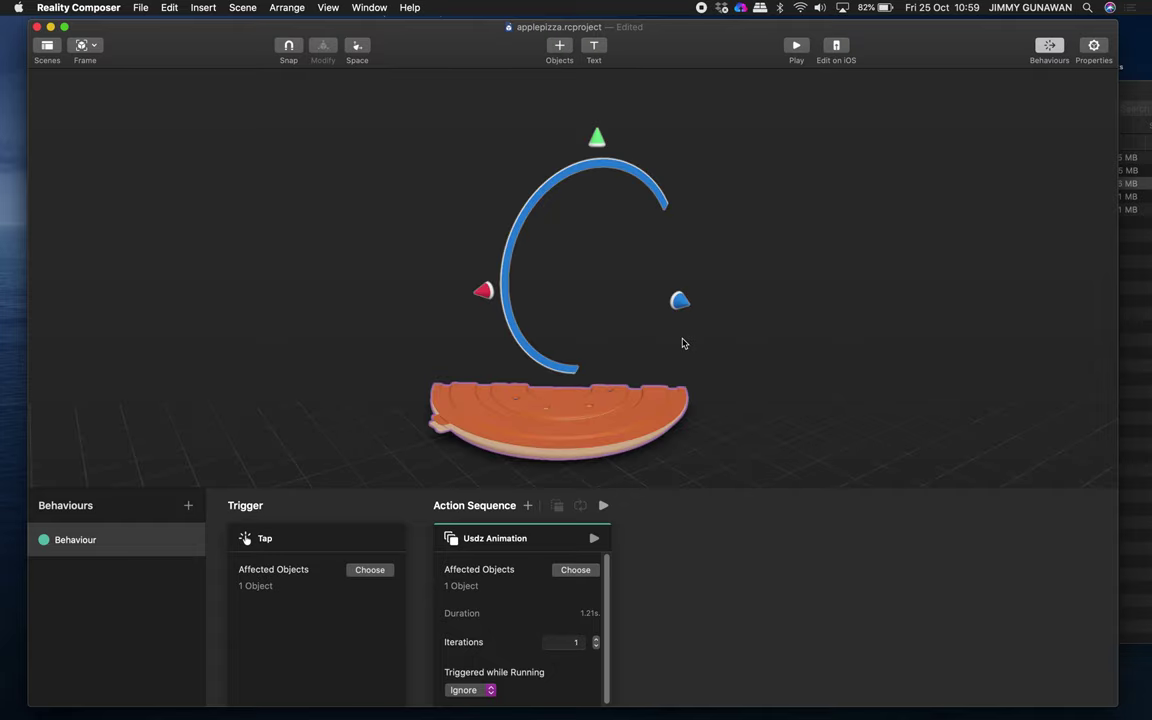
Step: Show the selected pizza box's properties and set its scale to 10%
scroll(724, 392, down, 5)
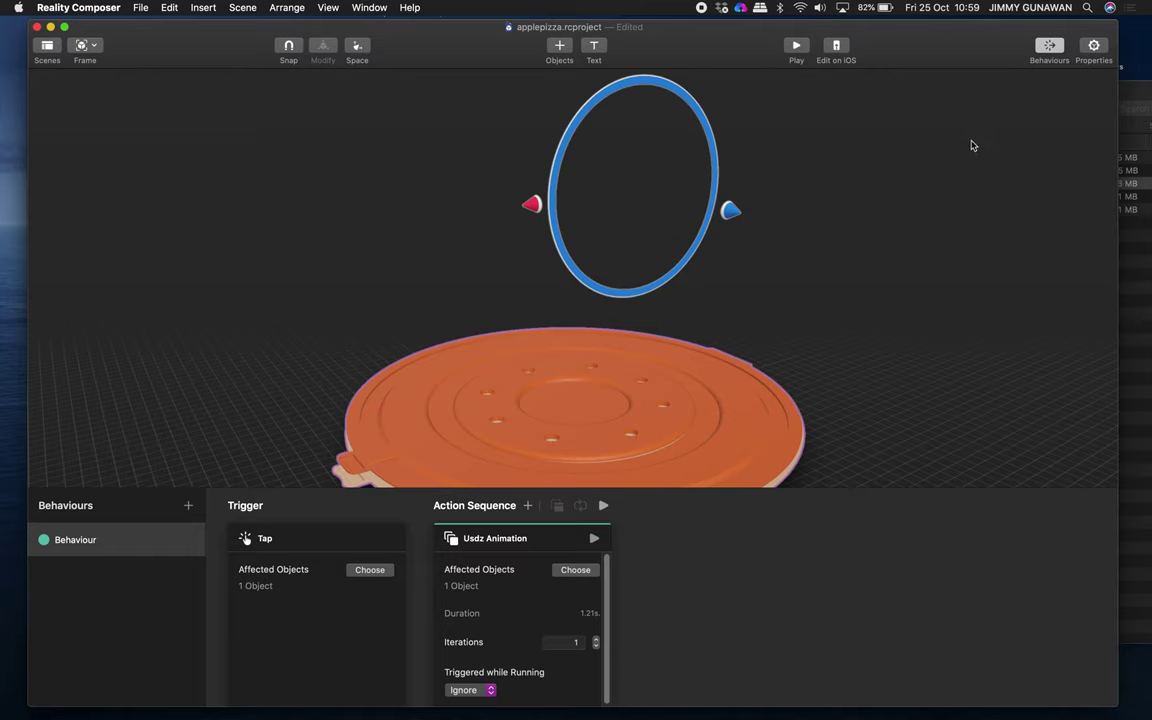
click(1100, 57)
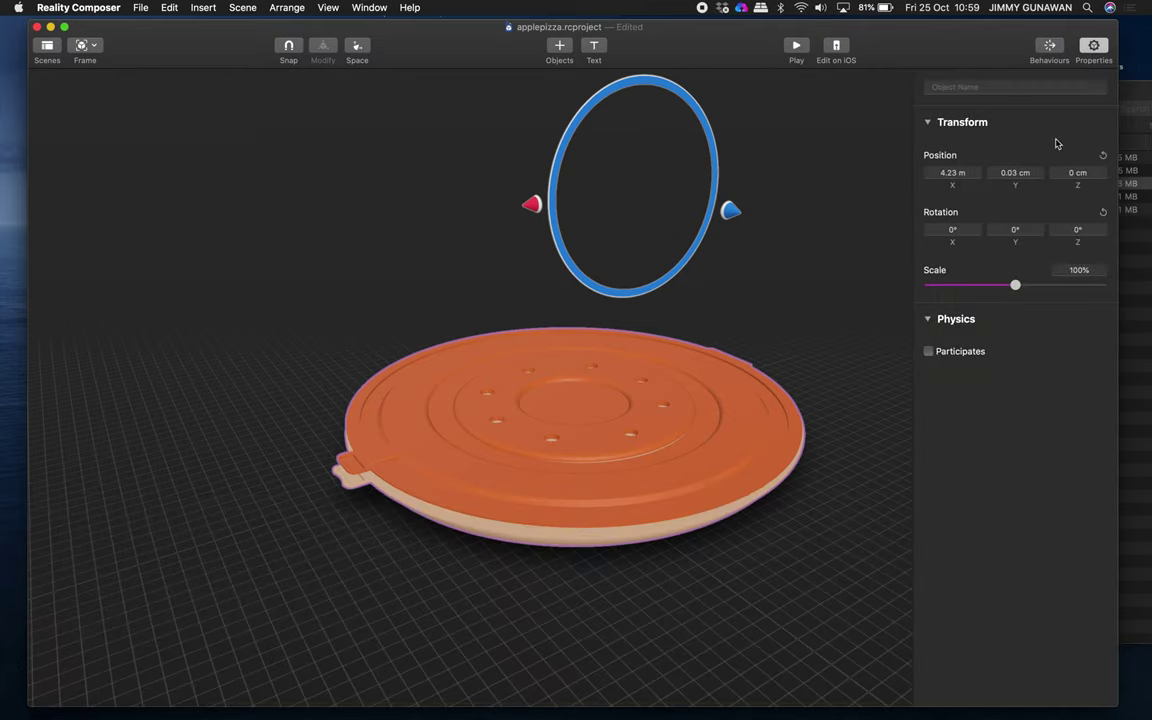
click(1080, 269)
text(10)
key(Return)
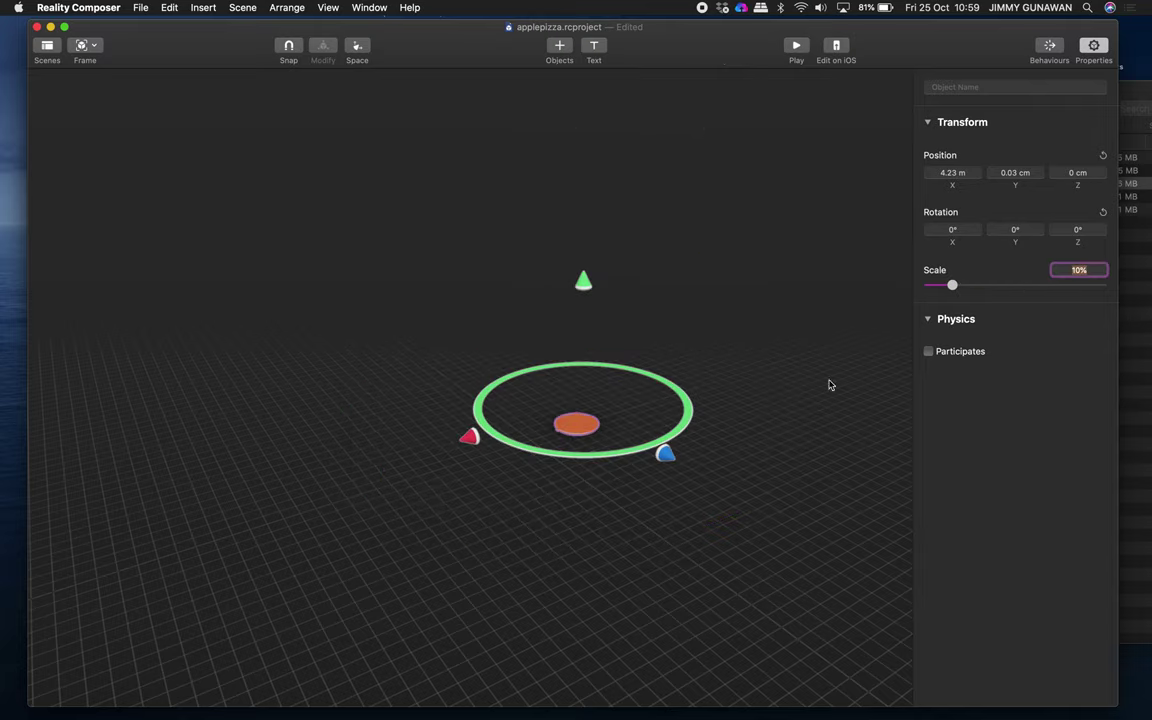
Step: Reselect the pizza box and set its scale to 1%
click(766, 395)
scroll(766, 395, down, 3)
scroll(766, 396, up, 5)
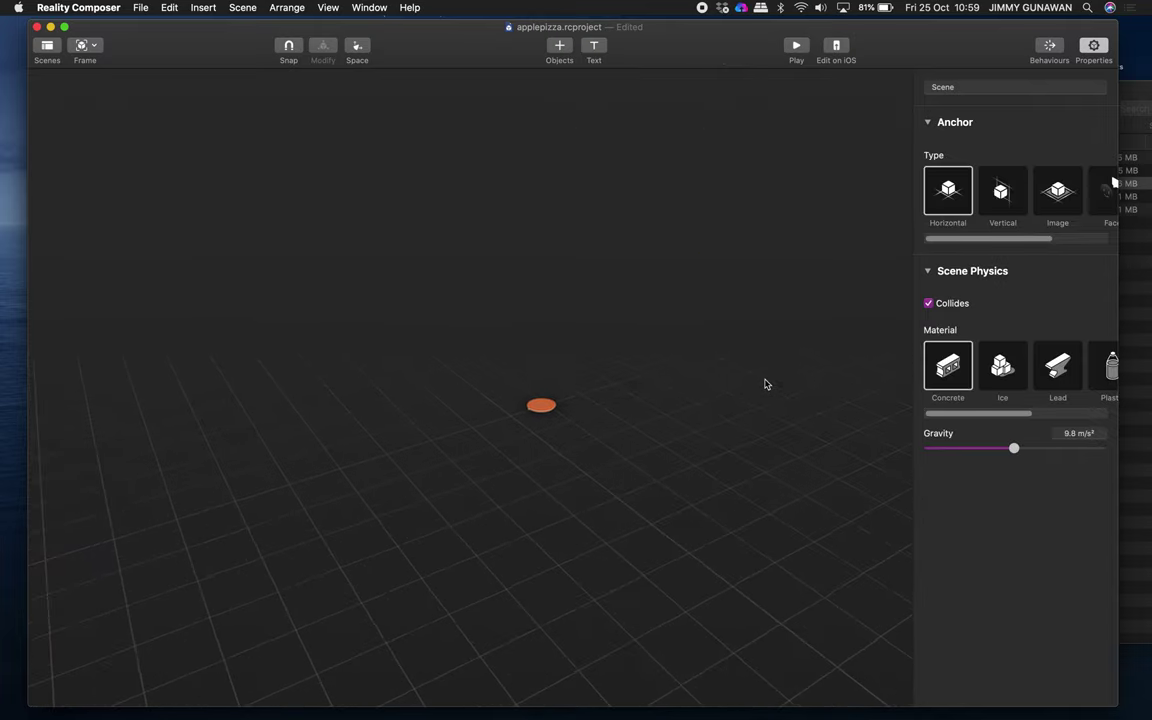
scroll(766, 384, down, 5)
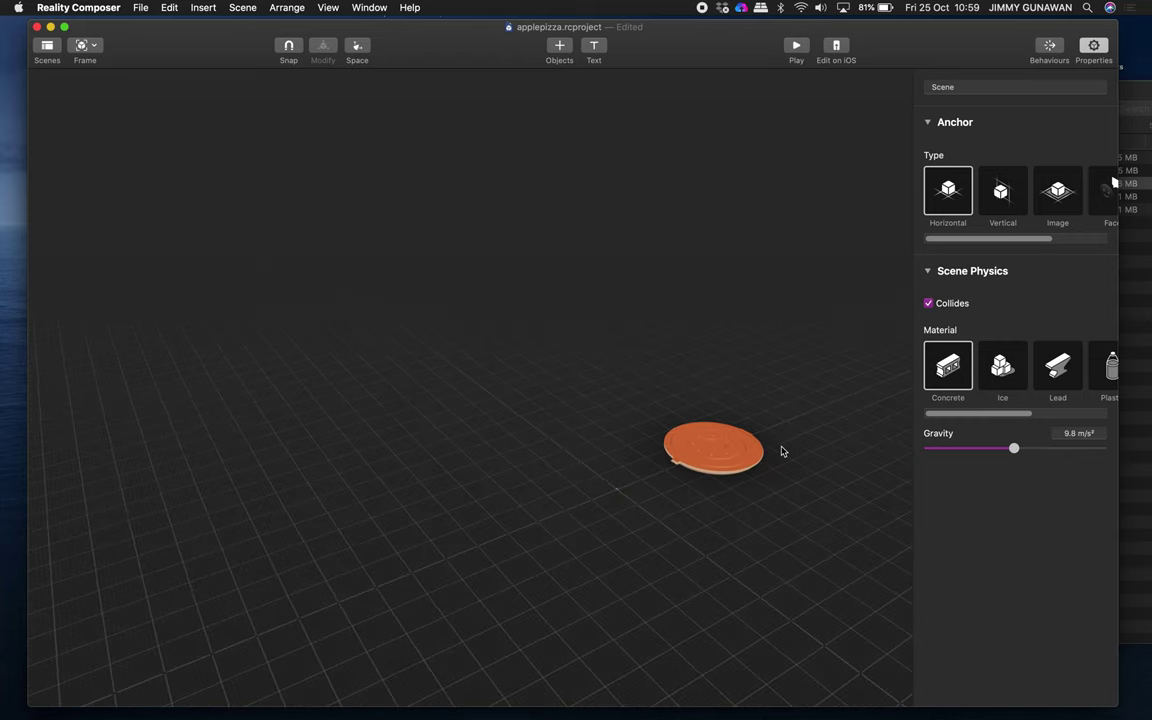
scroll(783, 451, down, 3)
scroll(783, 451, up, 1)
scroll(783, 451, up, 3)
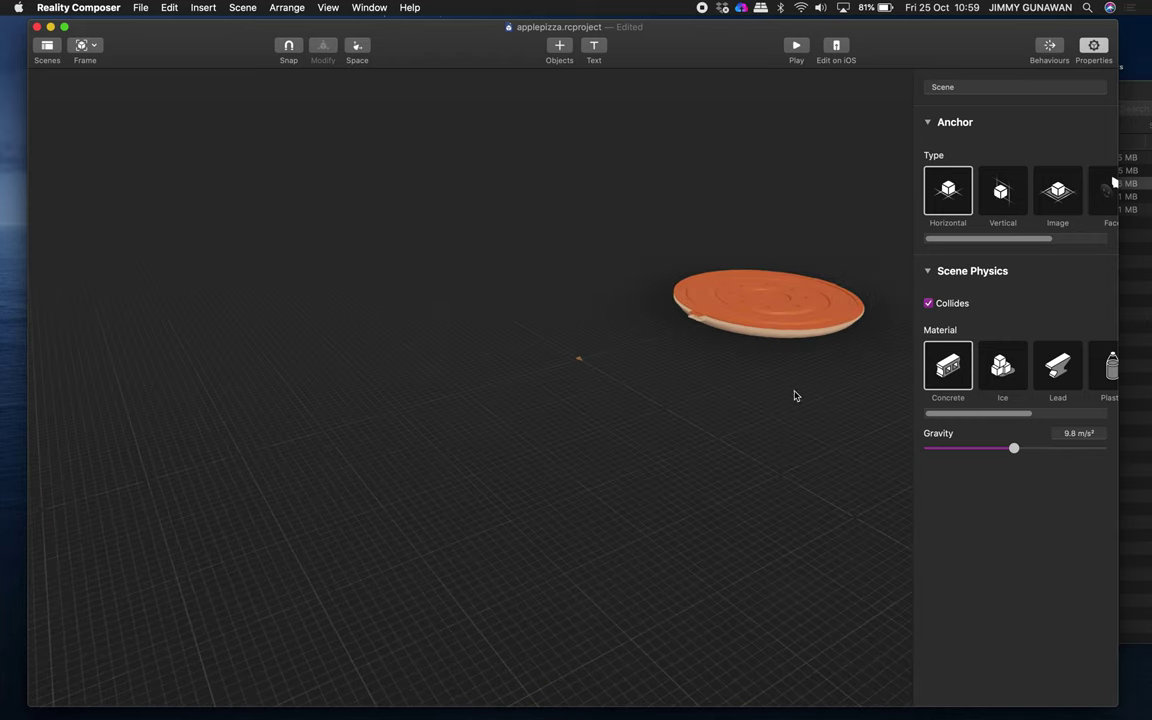
click(796, 330)
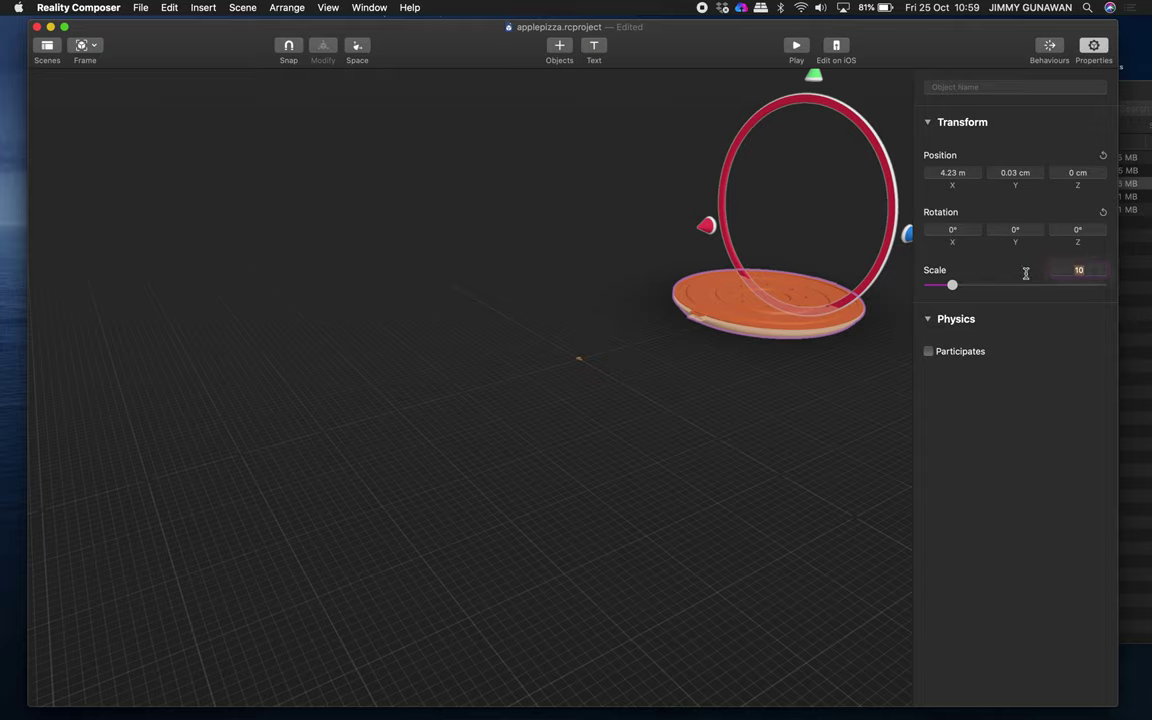
text(1)
key(Return)
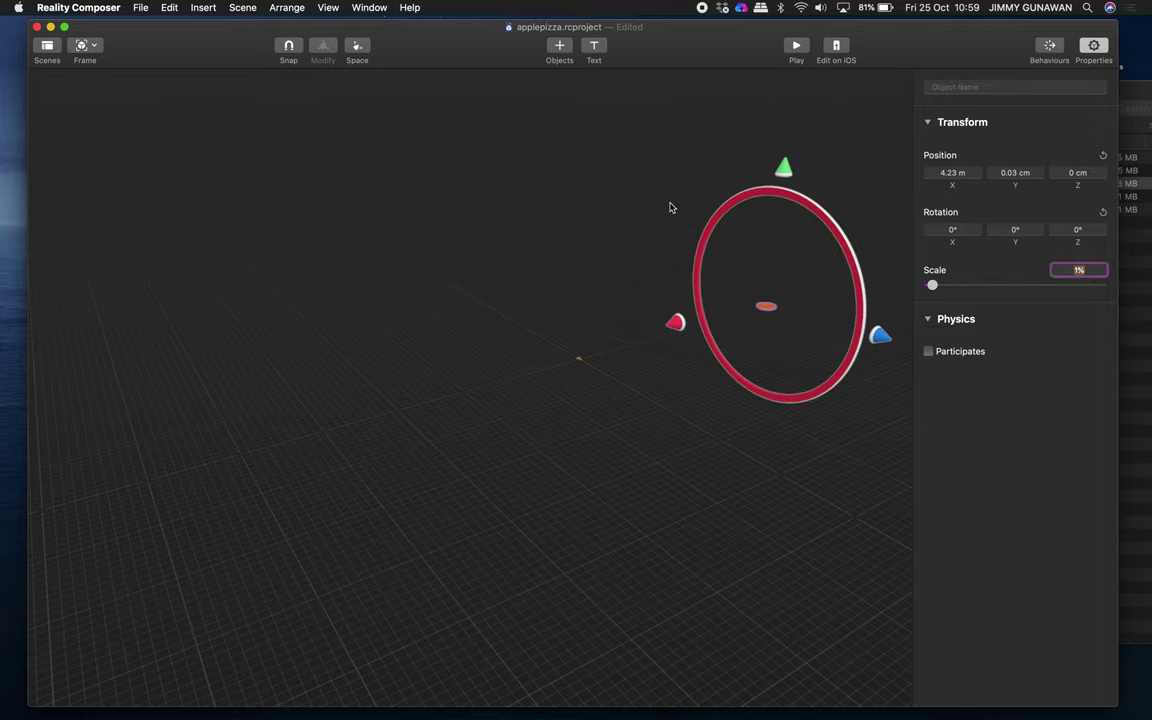
Step: Switch to Terminal and rerun the usdzconvert command on applepizzabox.glb with the option -metersPerUnit 0.01
click(744, 288)
click(765, 309)
drag(240, 39, 487, 324)
click(232, 388)
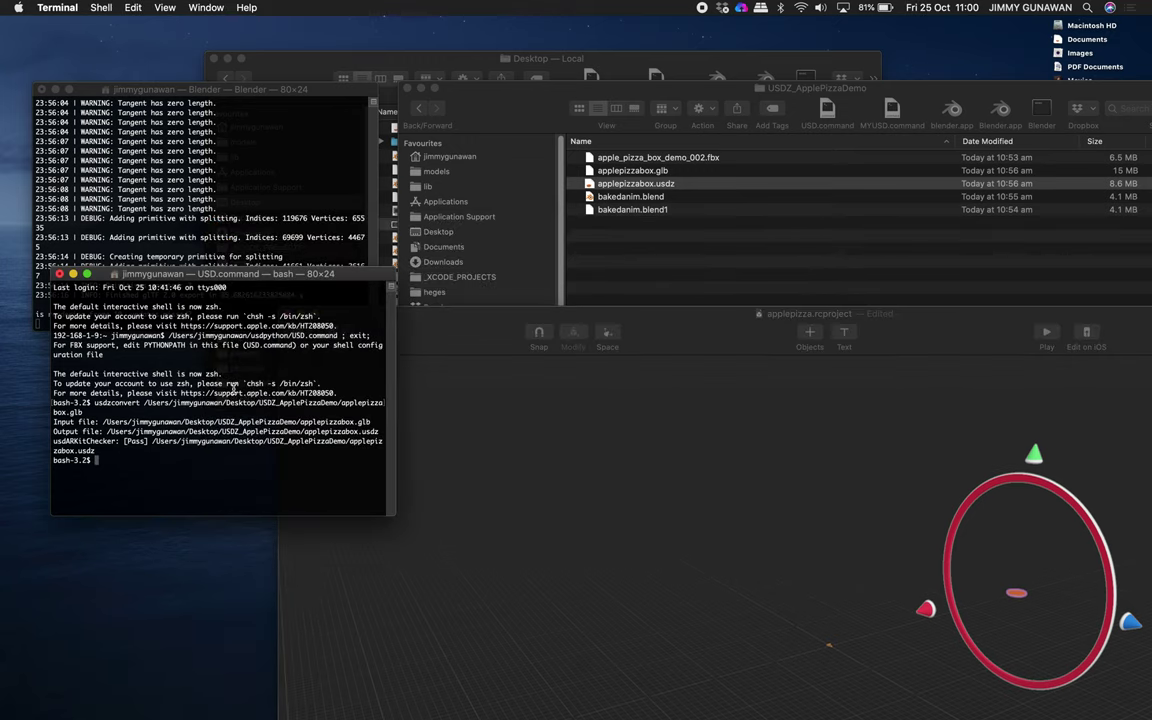
key(Up)
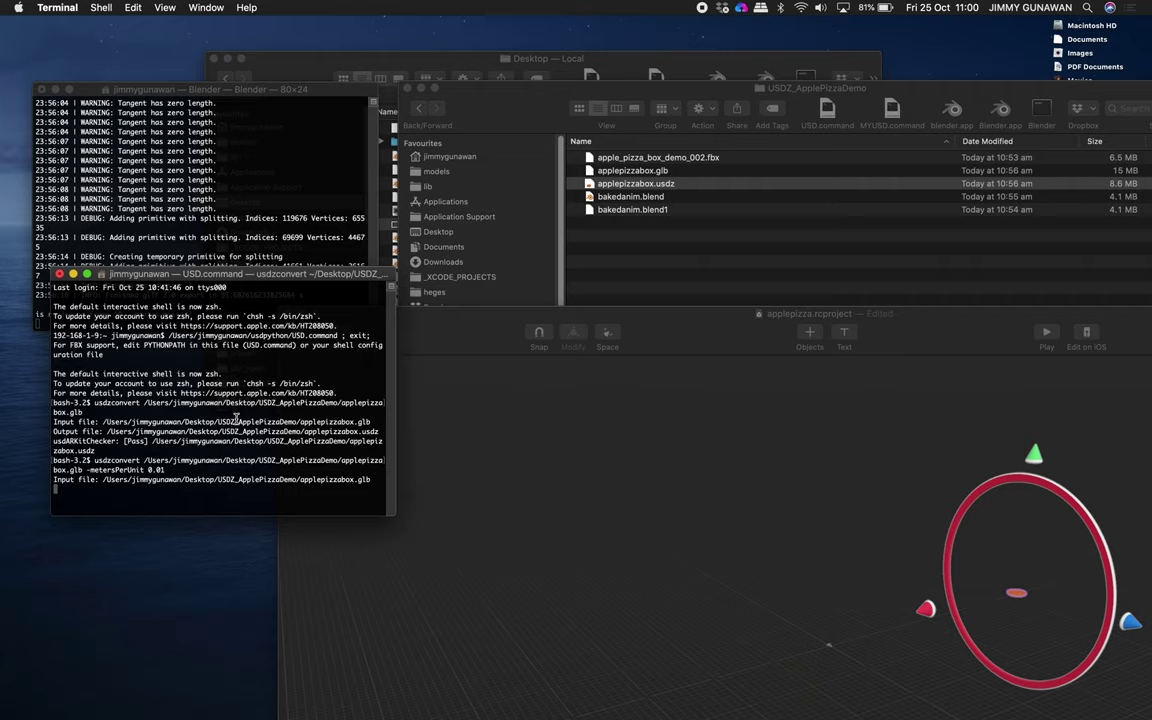
drag(234, 275, 214, 200)
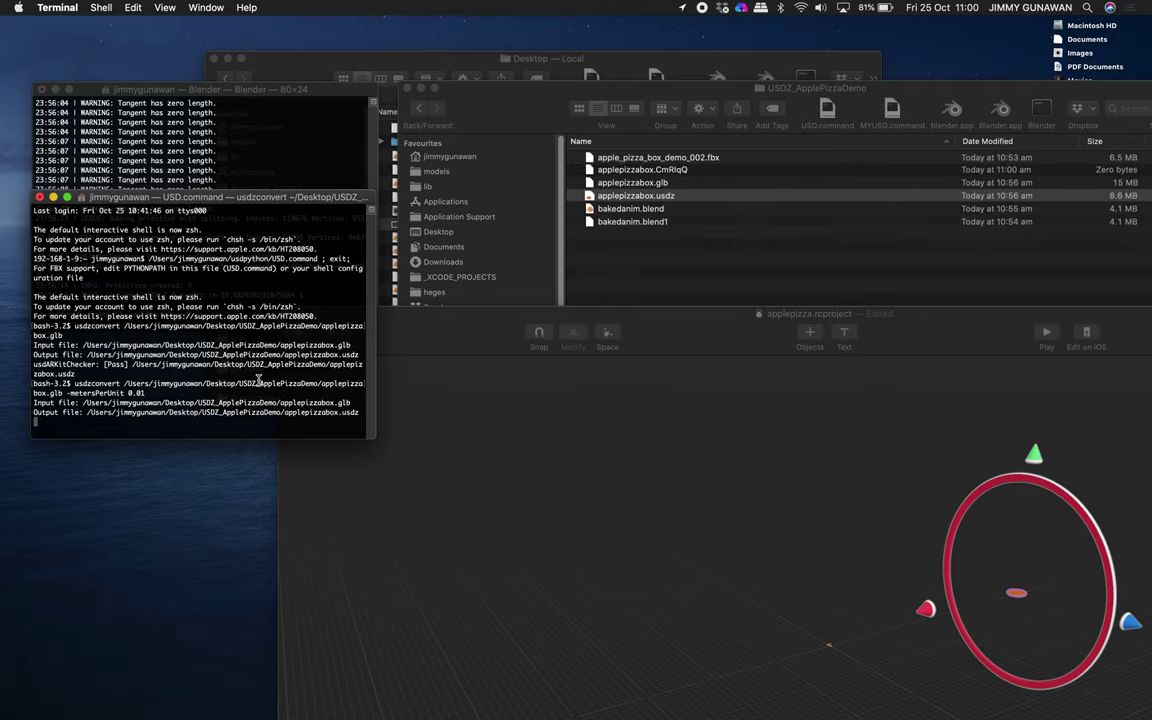
Step: Select the regenerated applepizzabox.usdz in Finder, and bring the applepizza project in Reality Composer back to the front
click(637, 250)
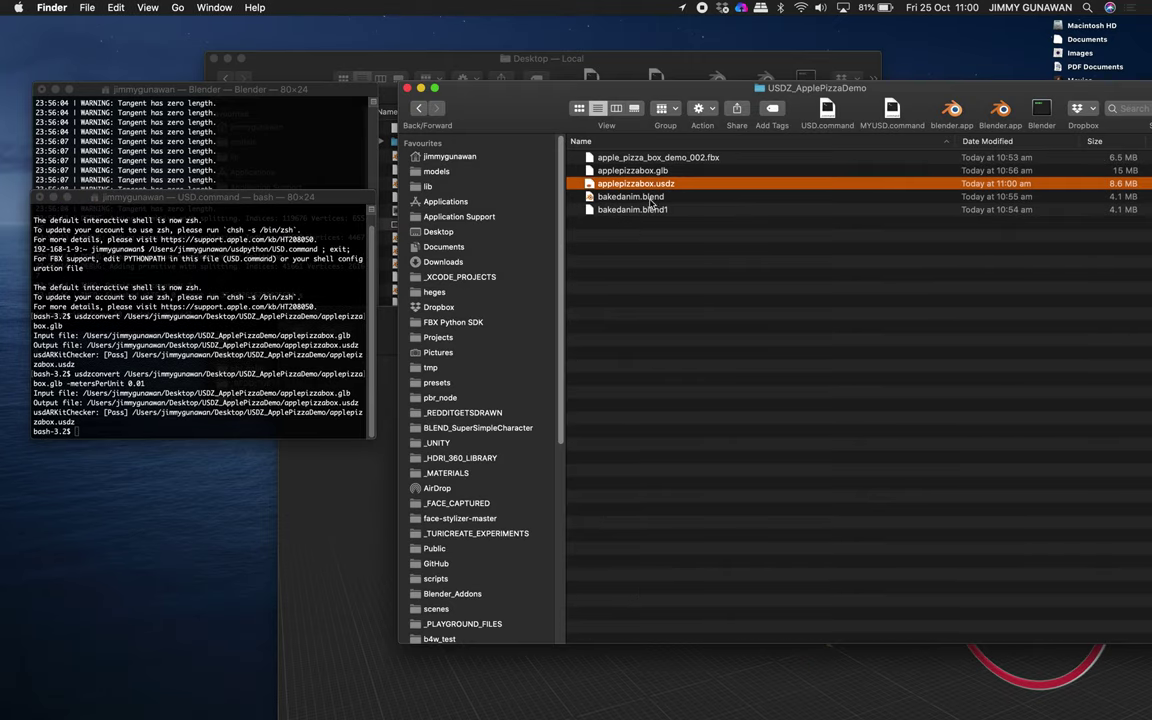
click(637, 216)
click(655, 185)
click(386, 546)
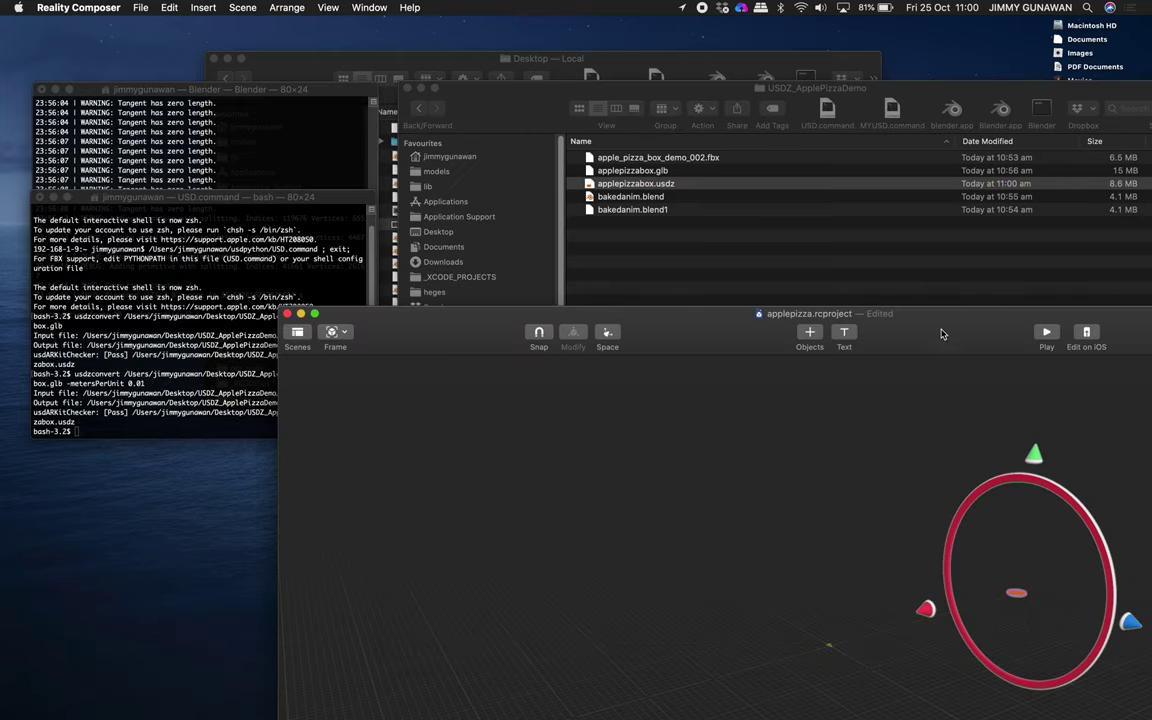
drag(941, 333, 730, 166)
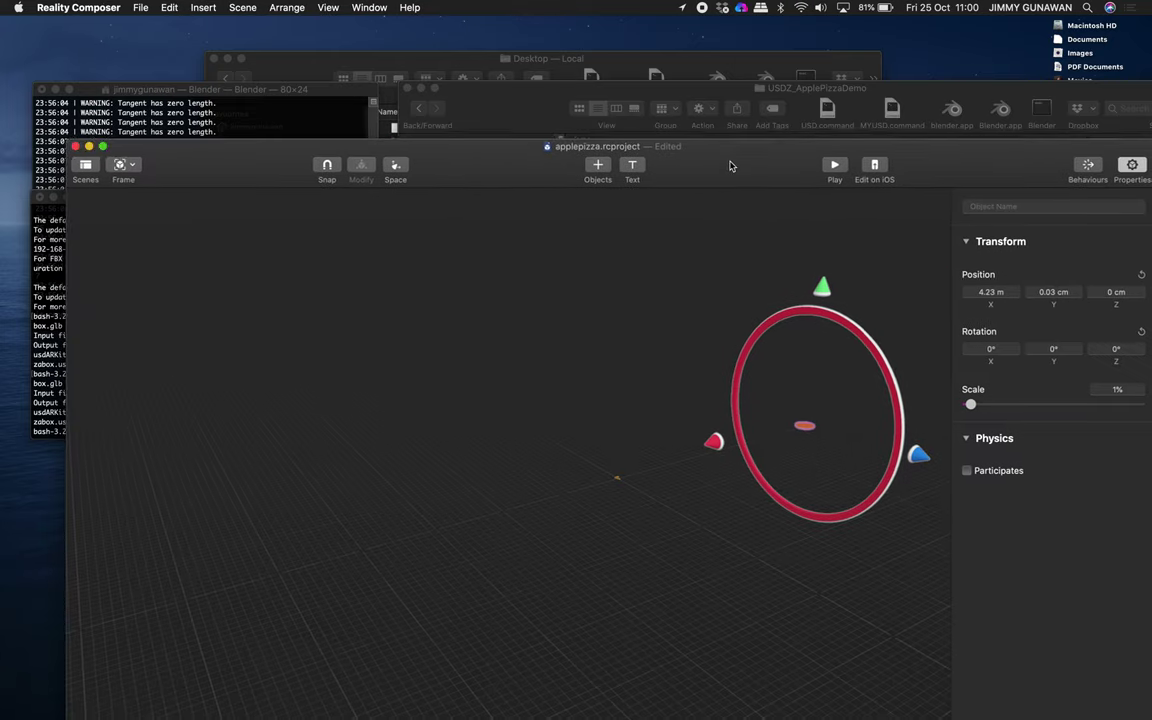
Step: Set the pizza box's scale to 10%
double_click(1114, 391)
text(10)
key(Return)
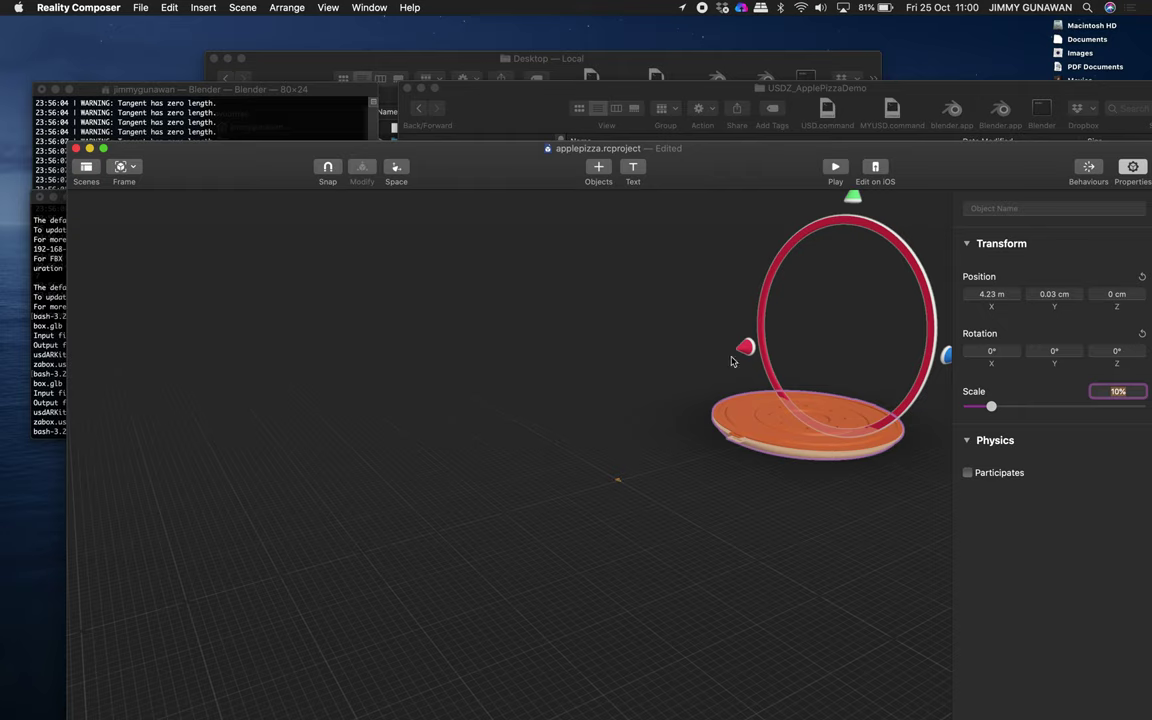
Step: Replace the pizza box object with the reconverted applepizzabox.usdz from the USDZ_ApplePizzaDemo folder
click(699, 349)
click(747, 414)
right_click(748, 412)
click(775, 485)
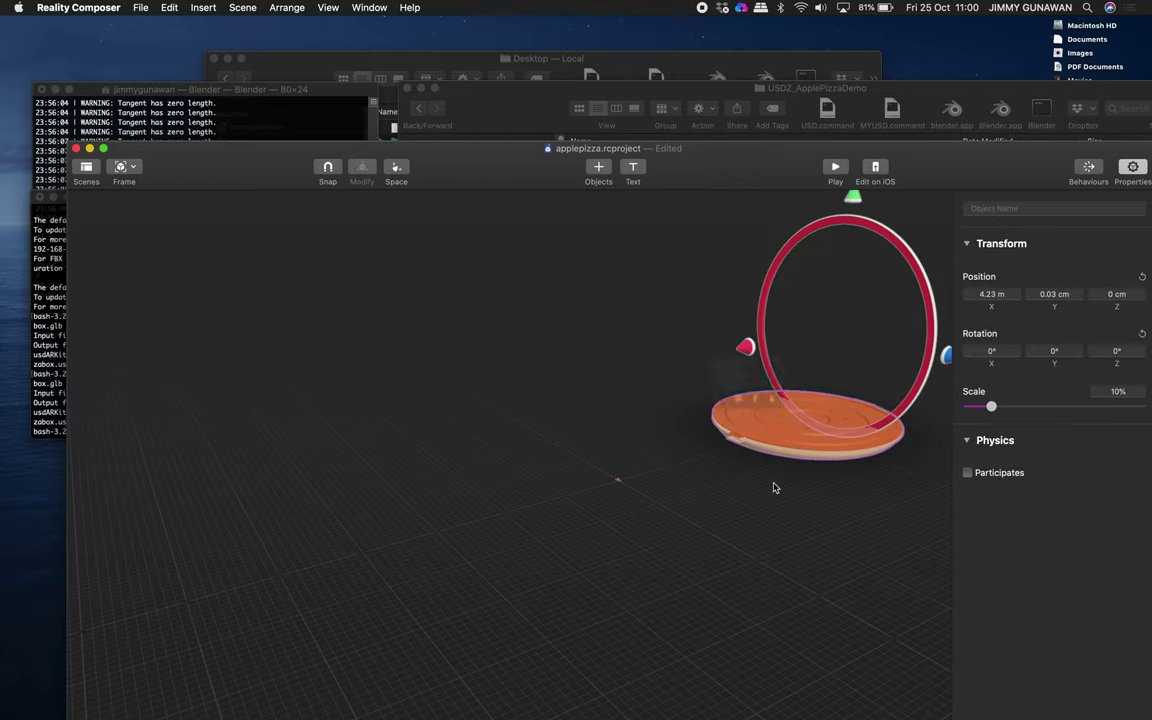
click(926, 105)
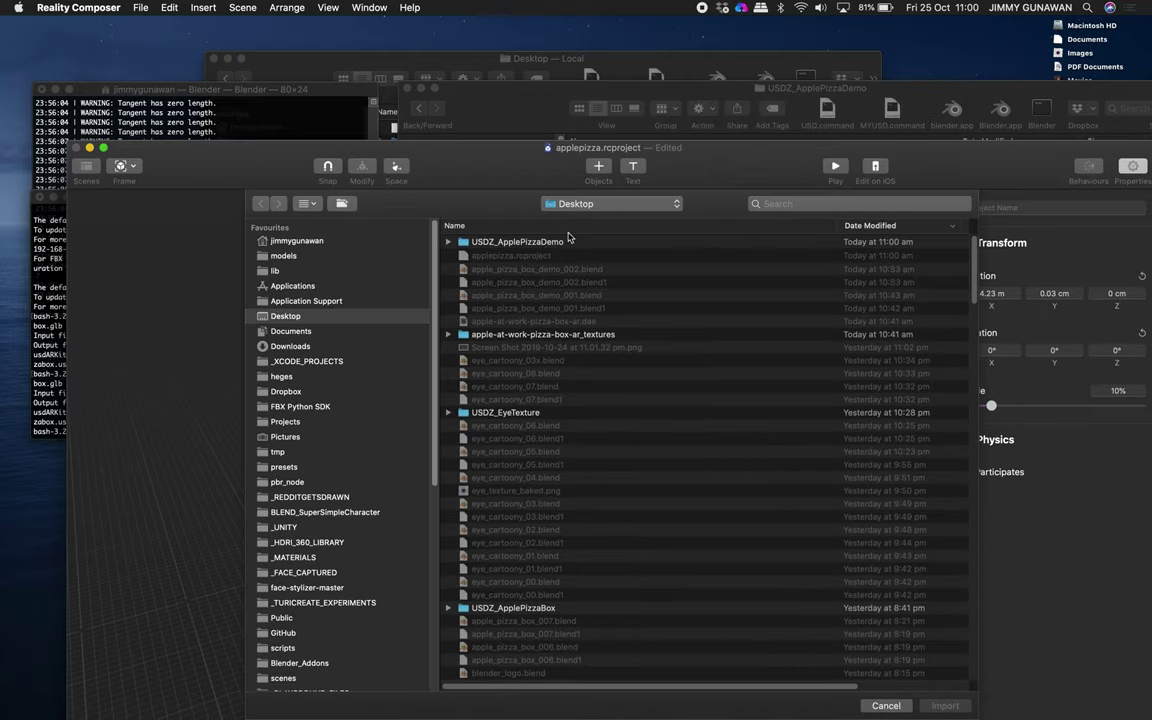
double_click(520, 242)
double_click(533, 244)
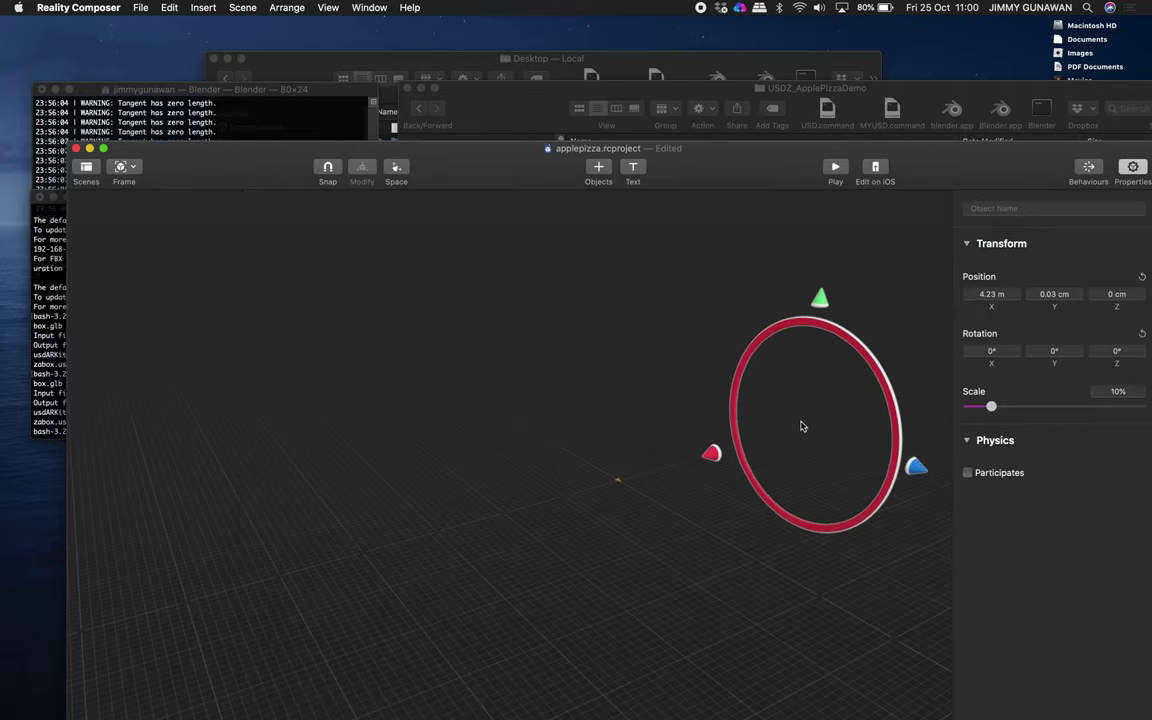
Step: Set the replaced pizza box's scale to 100% and reset its position to the scene origin
click(1140, 392)
text(100)
key(Return)
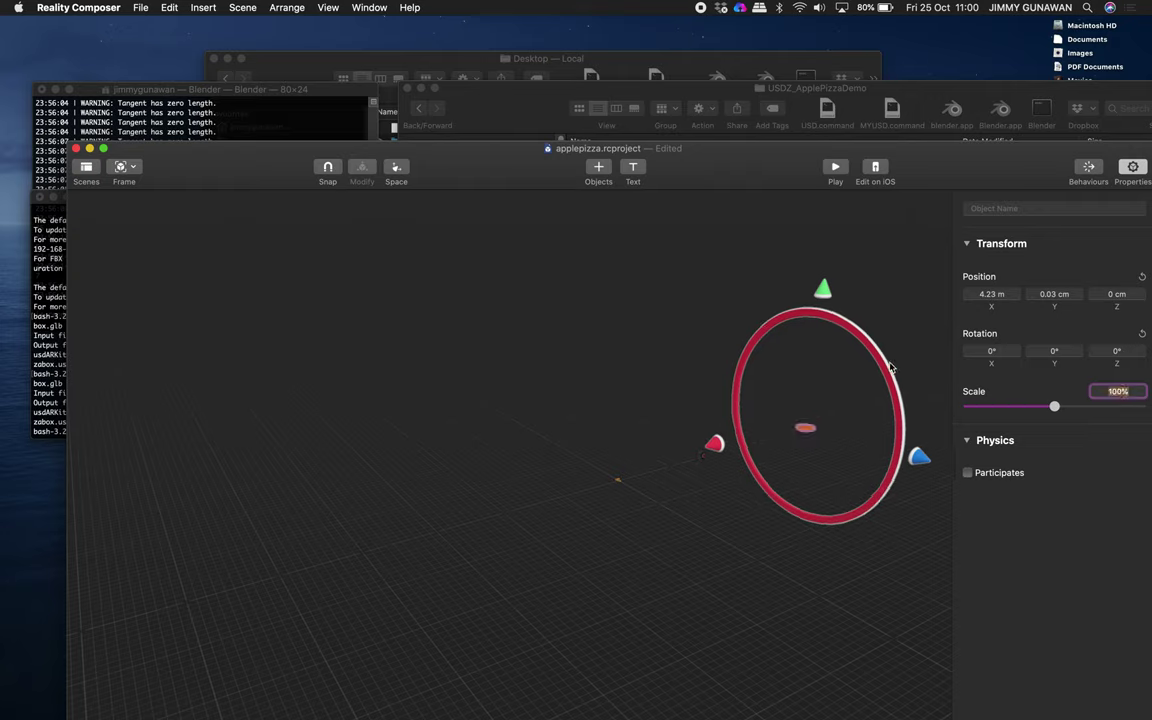
click(896, 338)
click(807, 429)
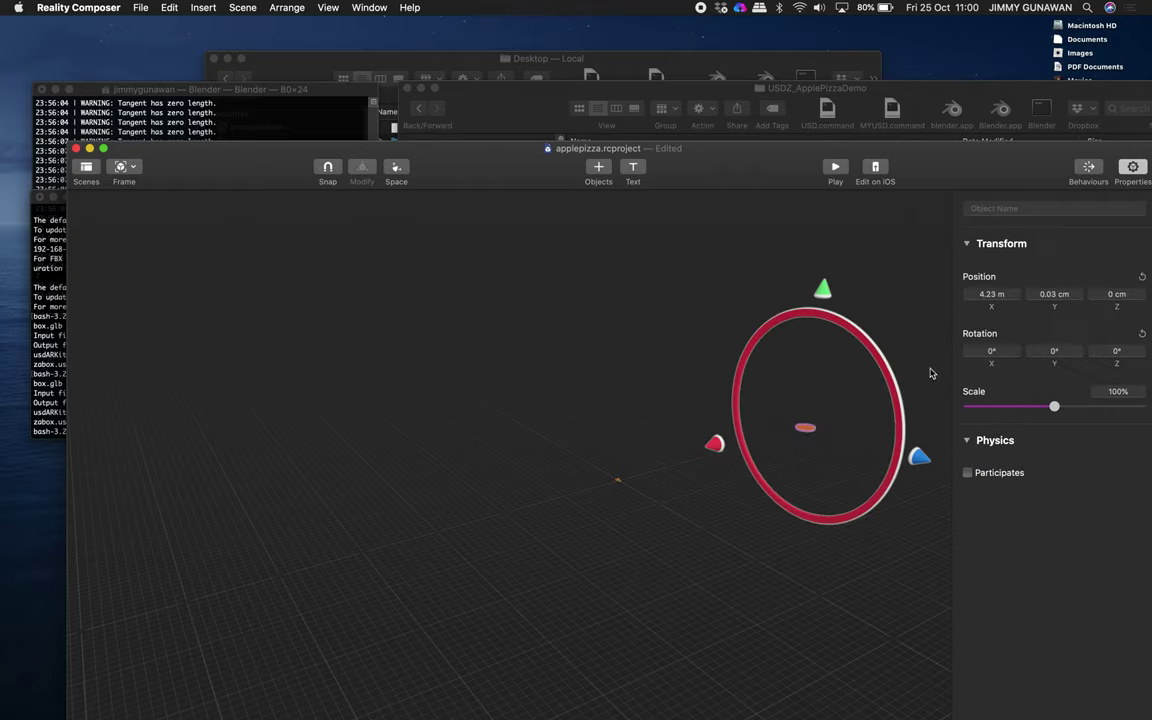
click(1142, 278)
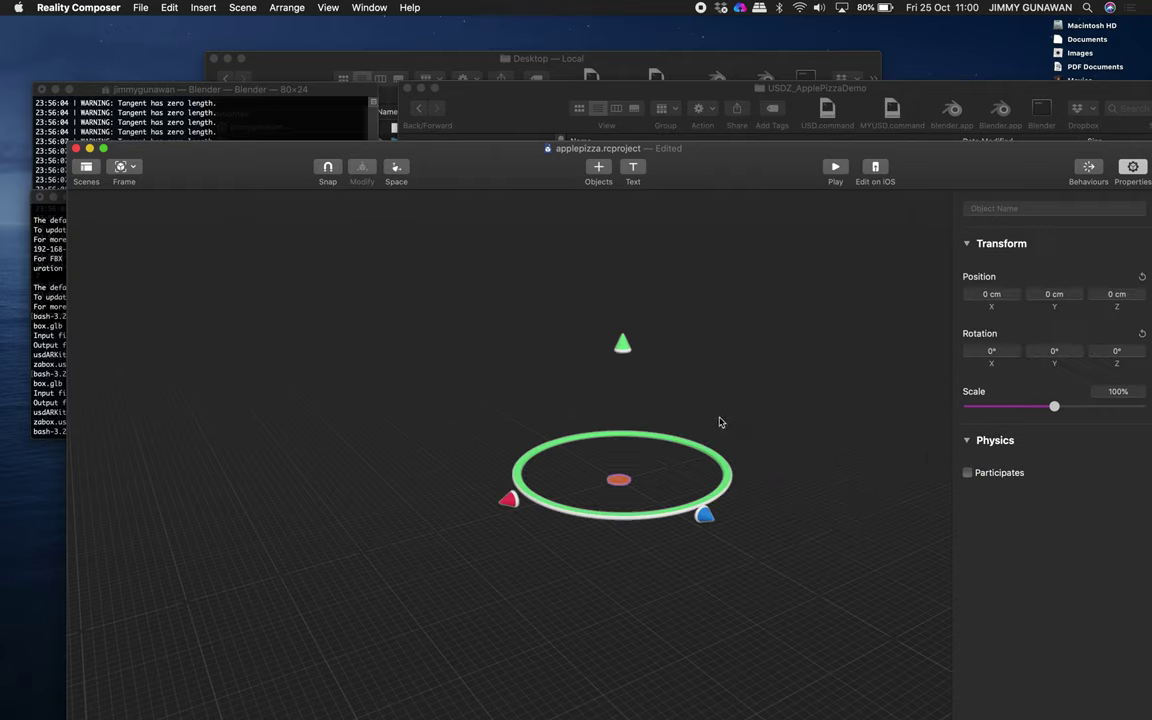
Step: Examine the pizza box's size in the viewport from near and far, and frame the whole scene
click(764, 396)
scroll(764, 396, down, 5)
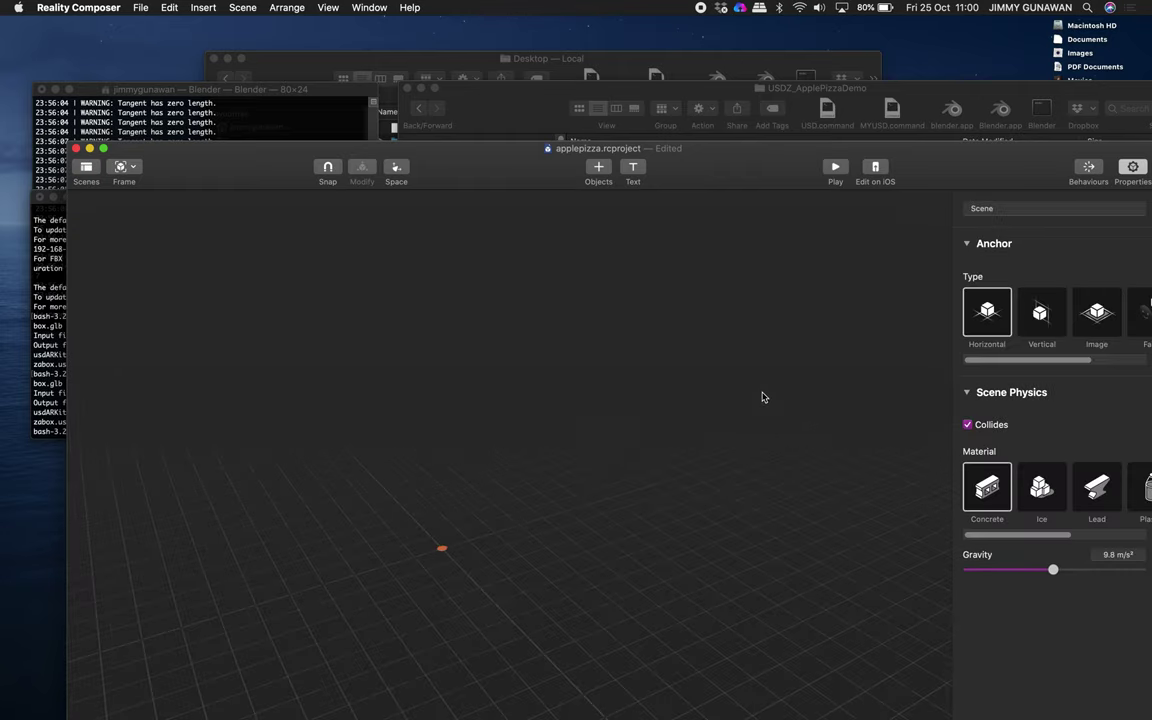
scroll(441, 524, down, 4)
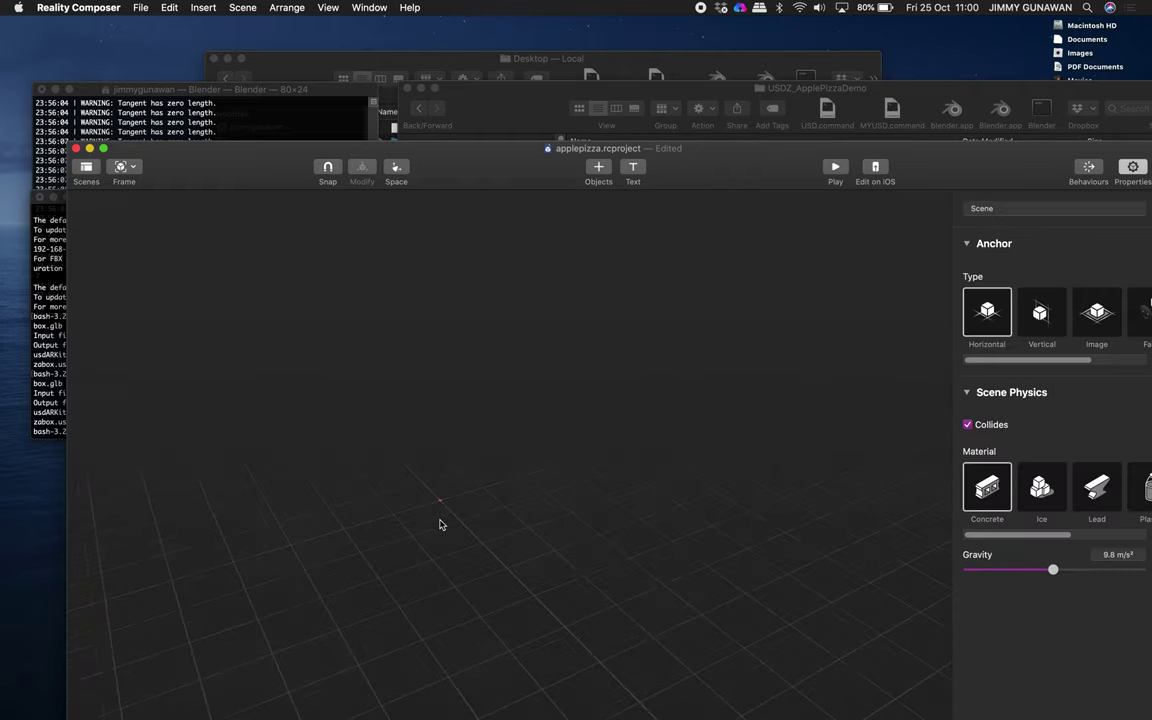
scroll(442, 523, up, 4)
scroll(406, 431, up, 3)
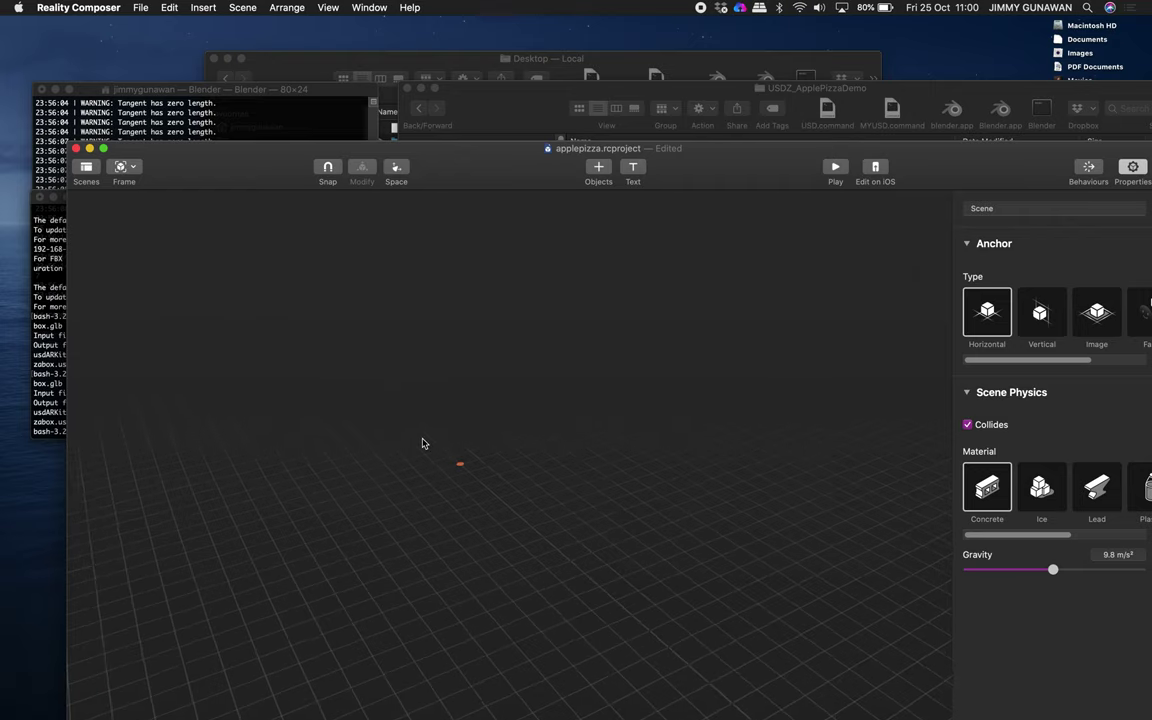
scroll(422, 443, up, 6)
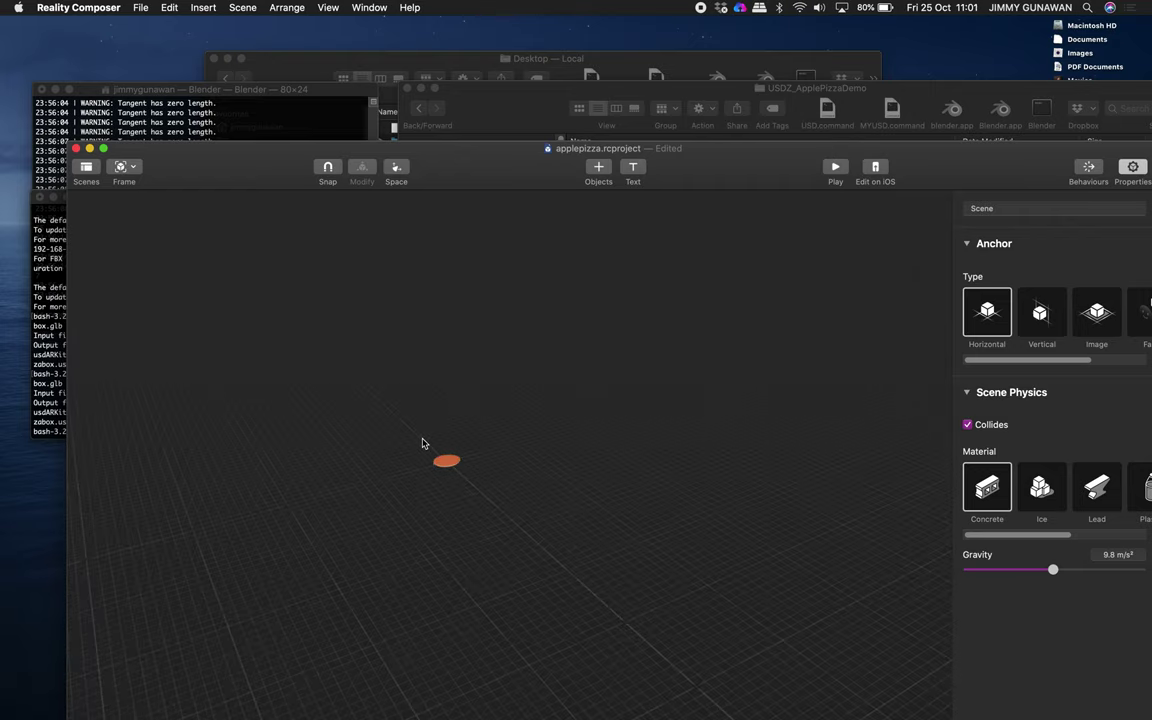
scroll(422, 443, up, 5)
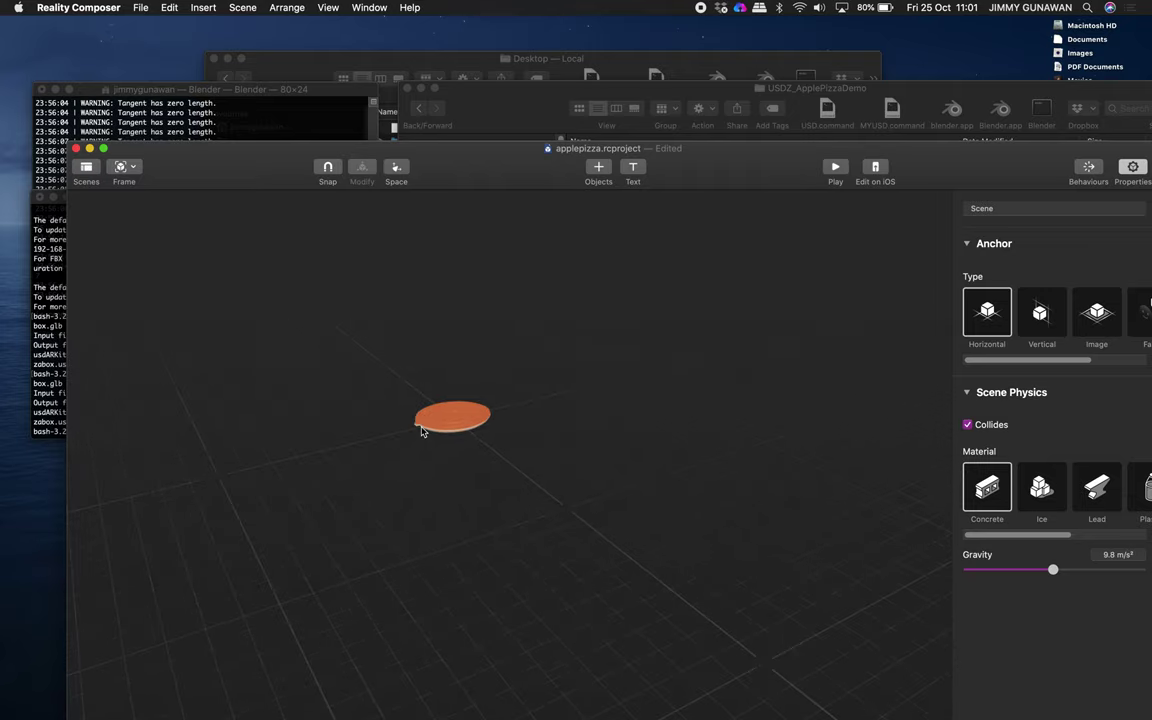
scroll(421, 431, left, 3)
scroll(421, 431, up, 5)
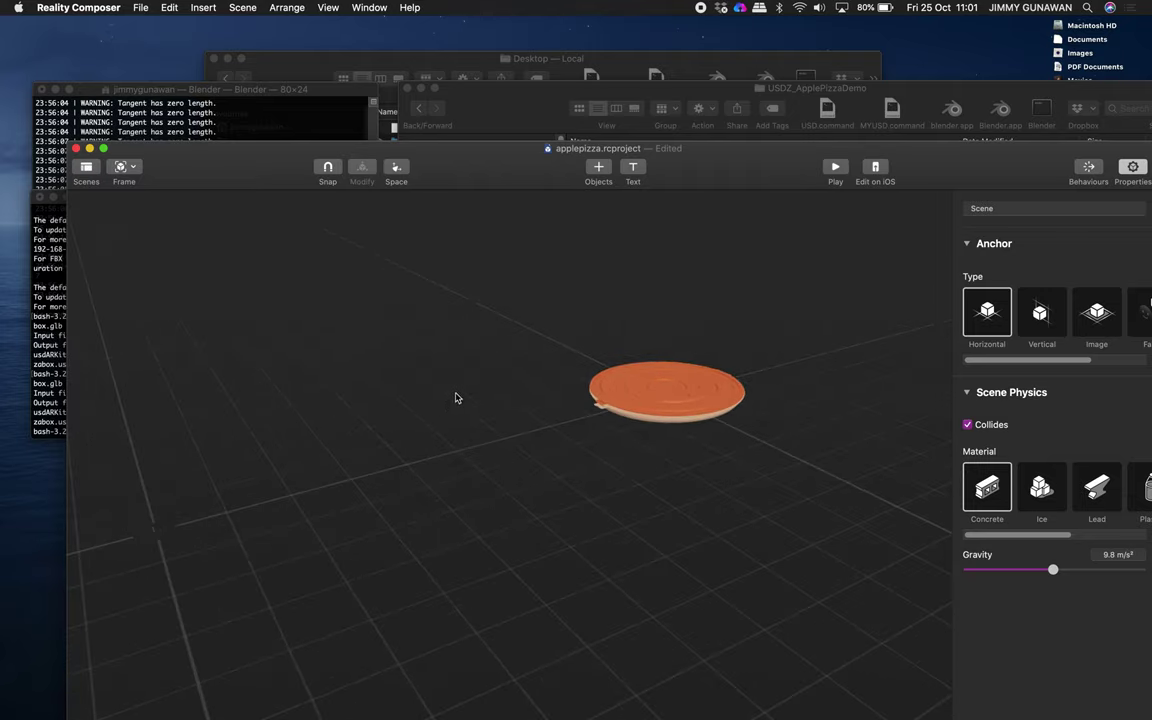
click(133, 168)
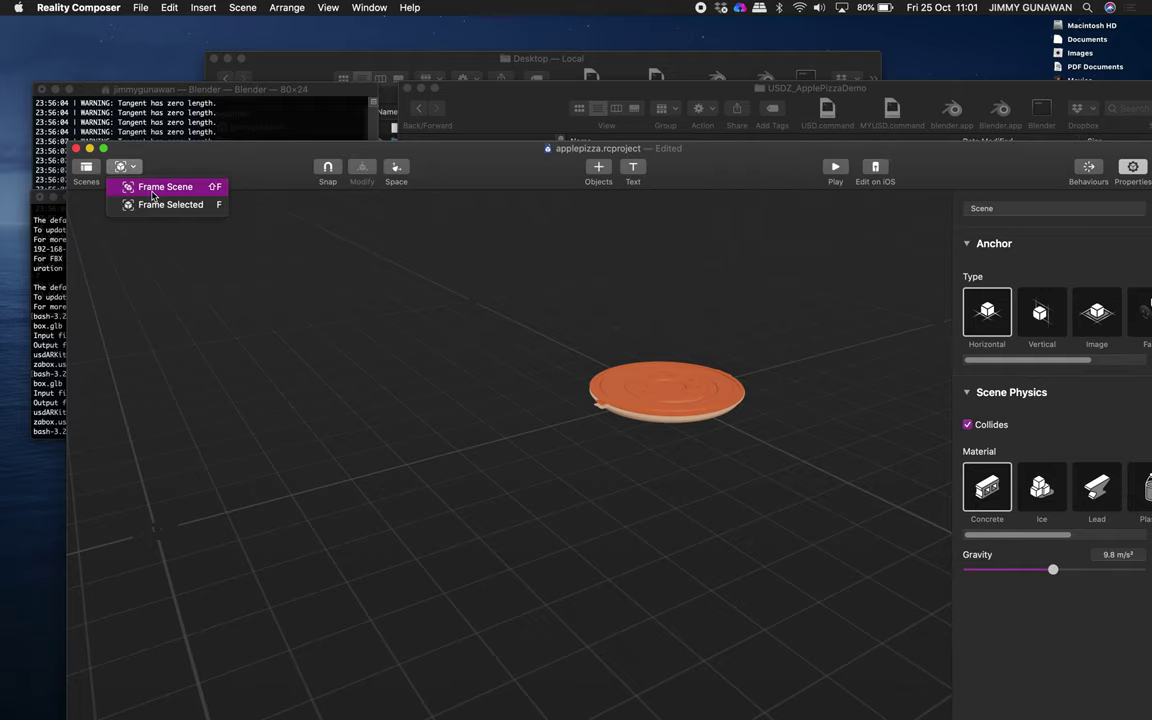
click(153, 192)
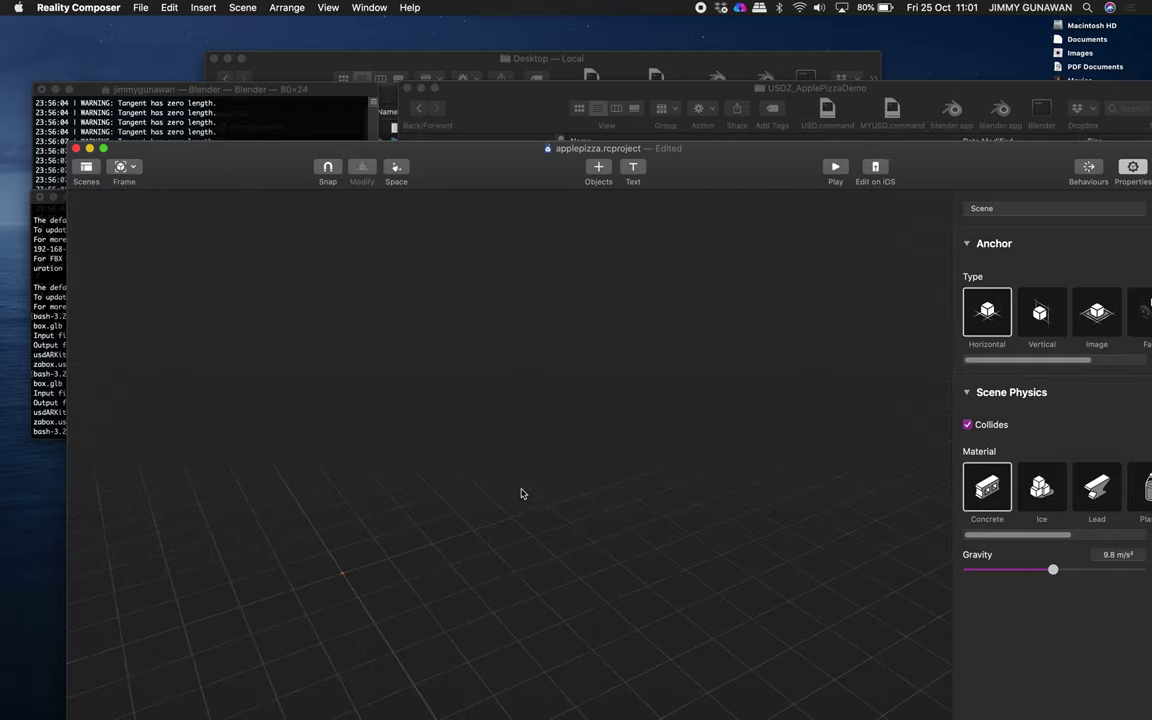
Step: Select all objects, exclude the pizza box from the selection, and delete the pizza slices
right_click(455, 481)
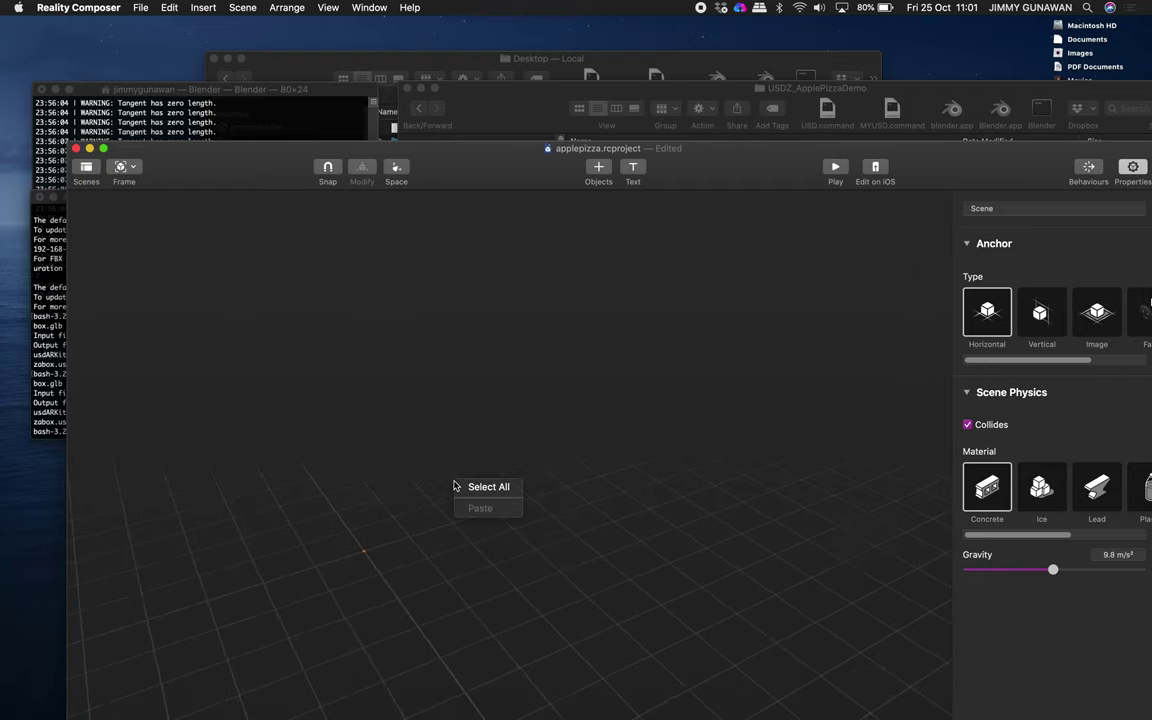
click(465, 492)
scroll(402, 520, down, 3)
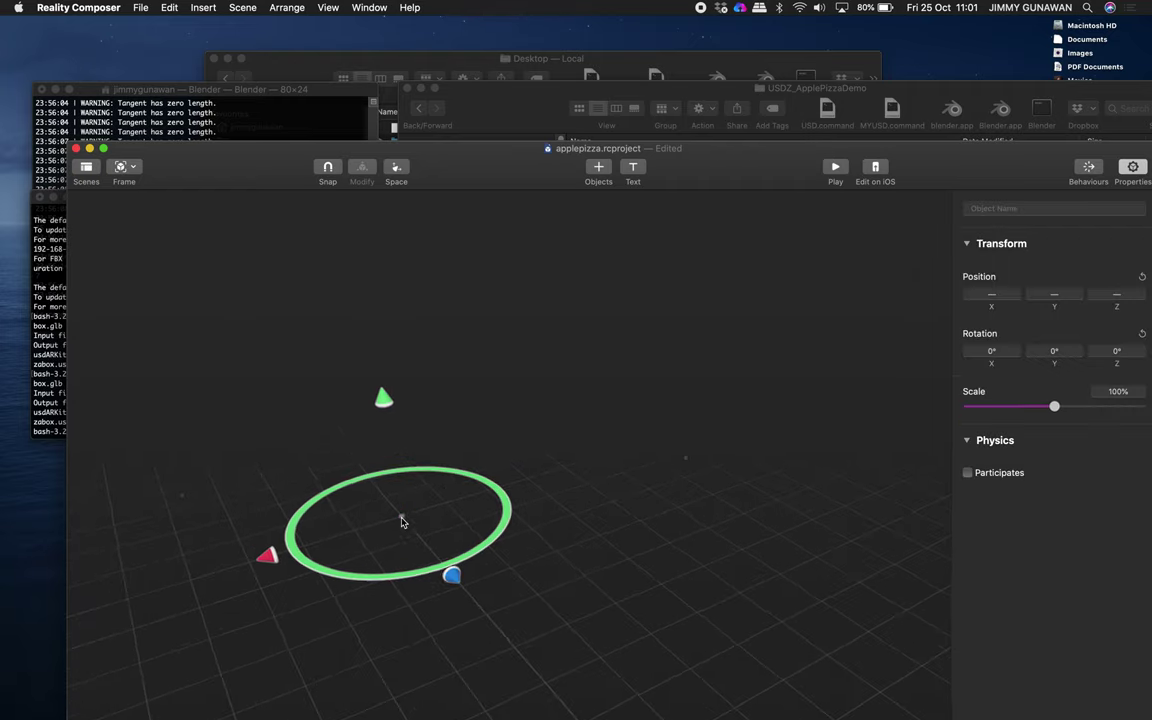
scroll(402, 521, up, 10)
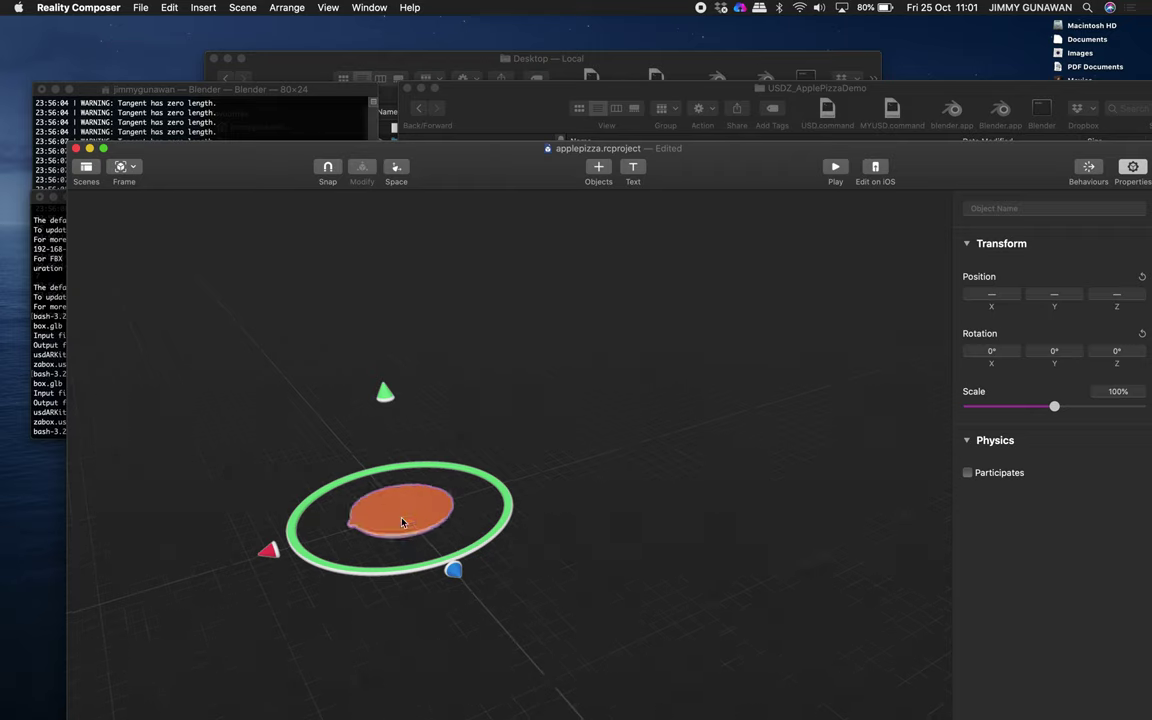
click(443, 517)
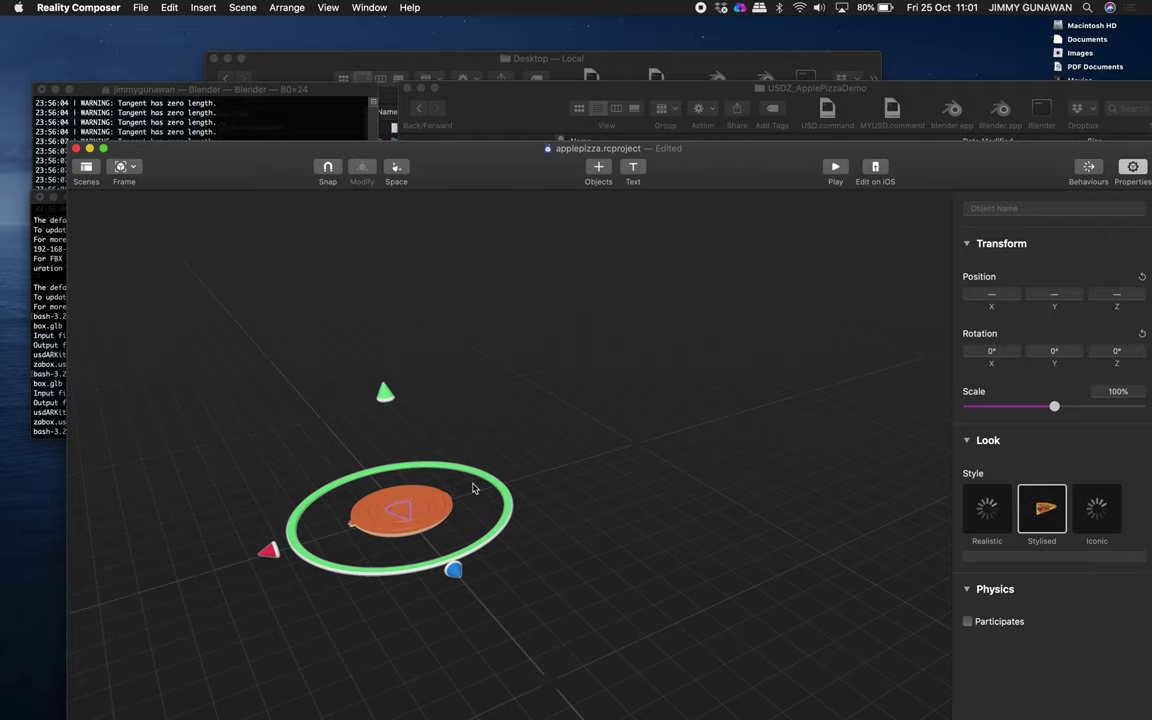
right_click(473, 489)
click(477, 448)
right_click(477, 446)
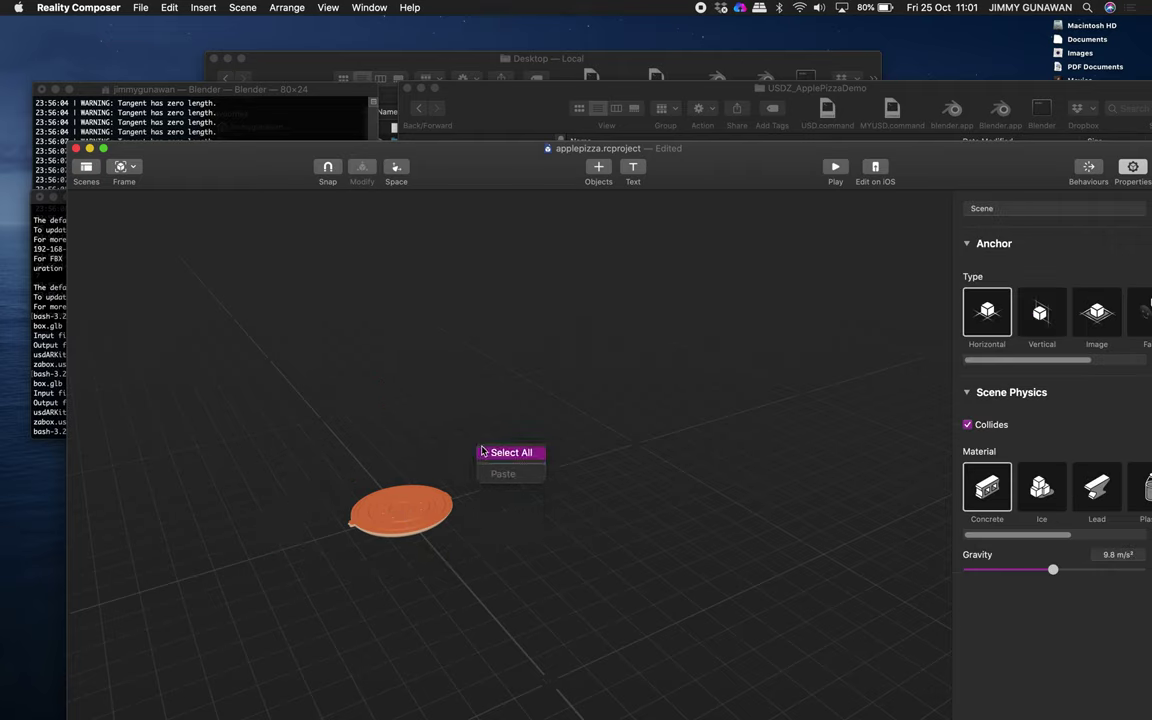
click(483, 452)
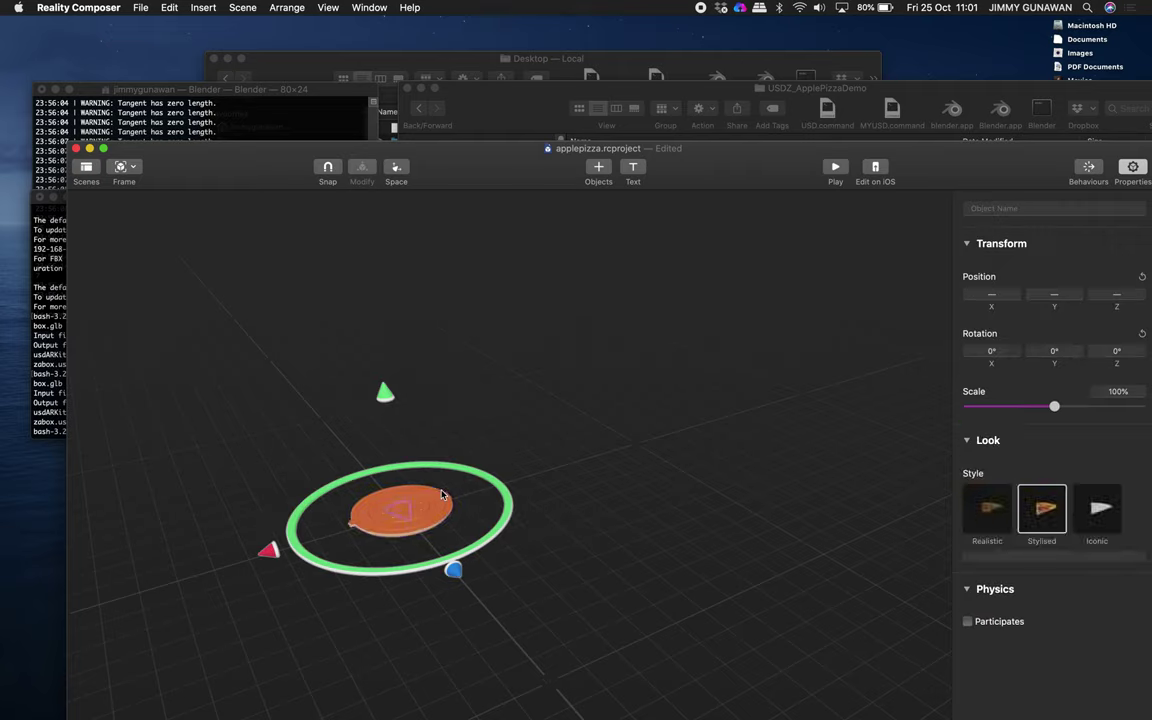
key(BackSpace)
key(super+v)
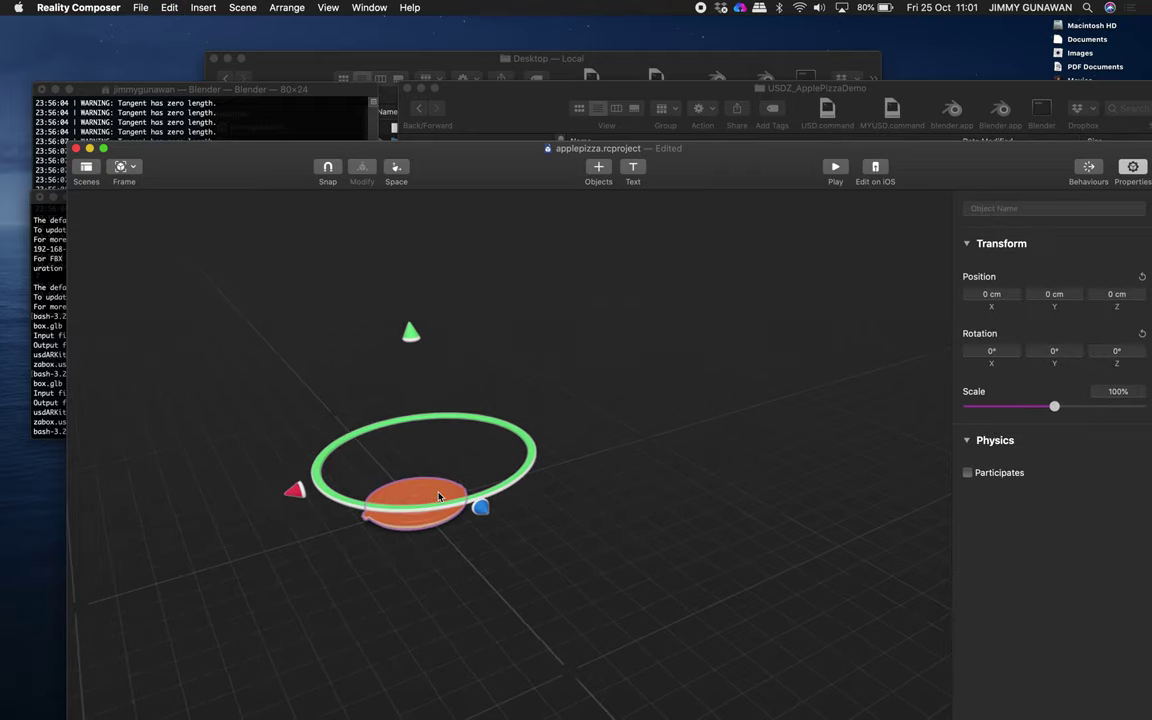
Step: Enlarge the project window and play the scene to test the pizza box
scroll(438, 496, down, 3)
scroll(439, 496, up, 5)
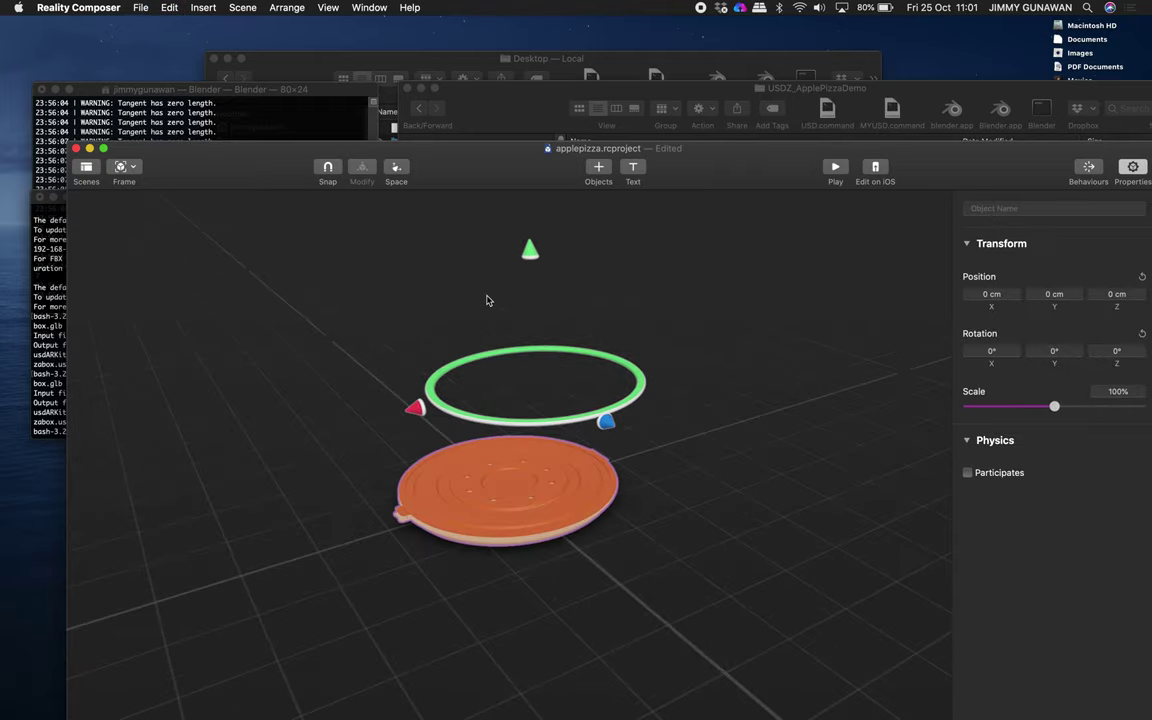
double_click(484, 173)
click(769, 80)
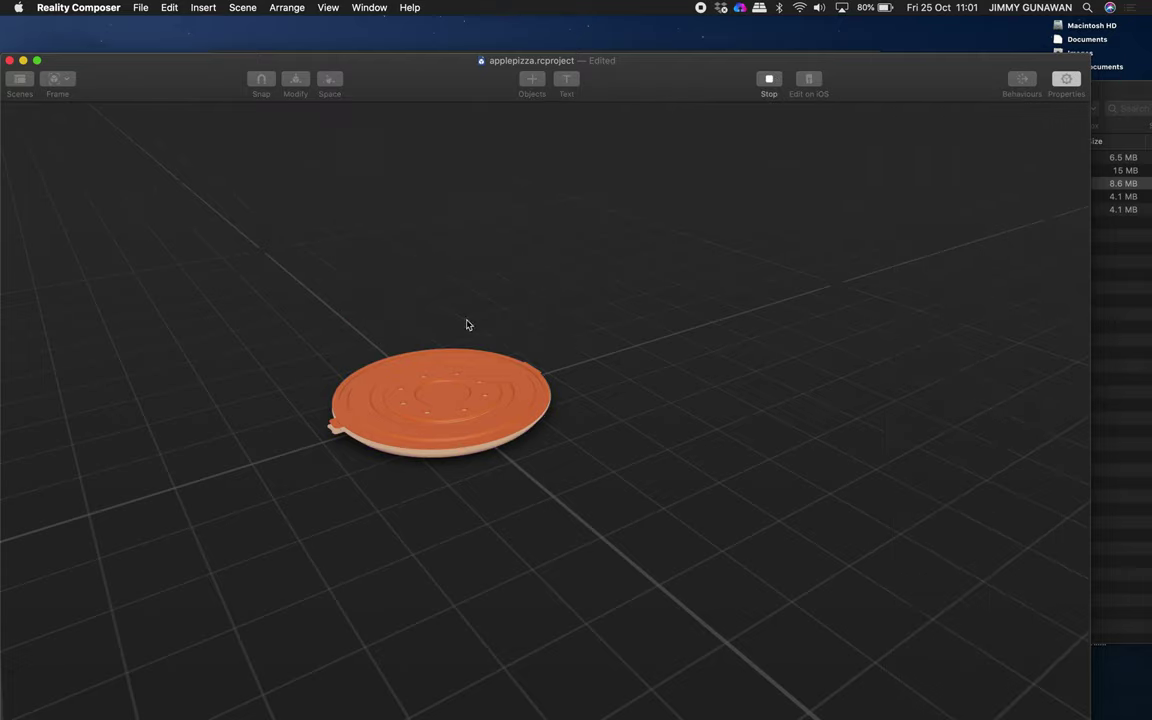
Step: Stop playback, search the object library for "piz", and add the pizza slice beside the pizza box
click(769, 80)
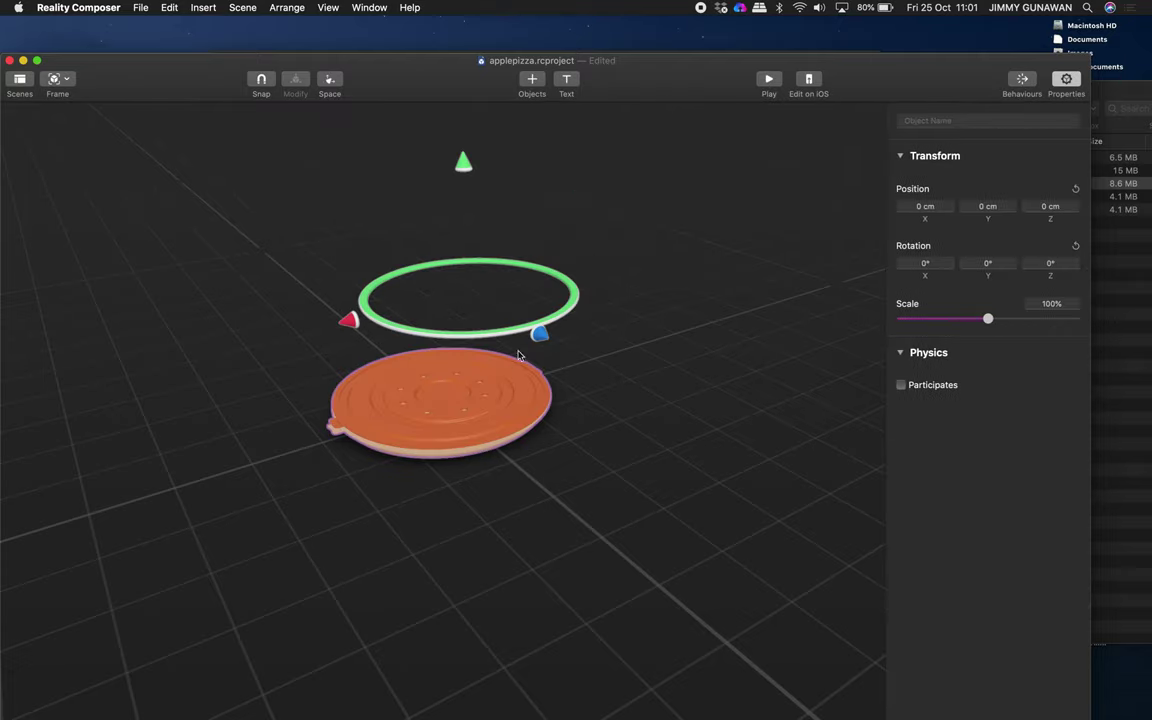
drag(155, 81, 178, 49)
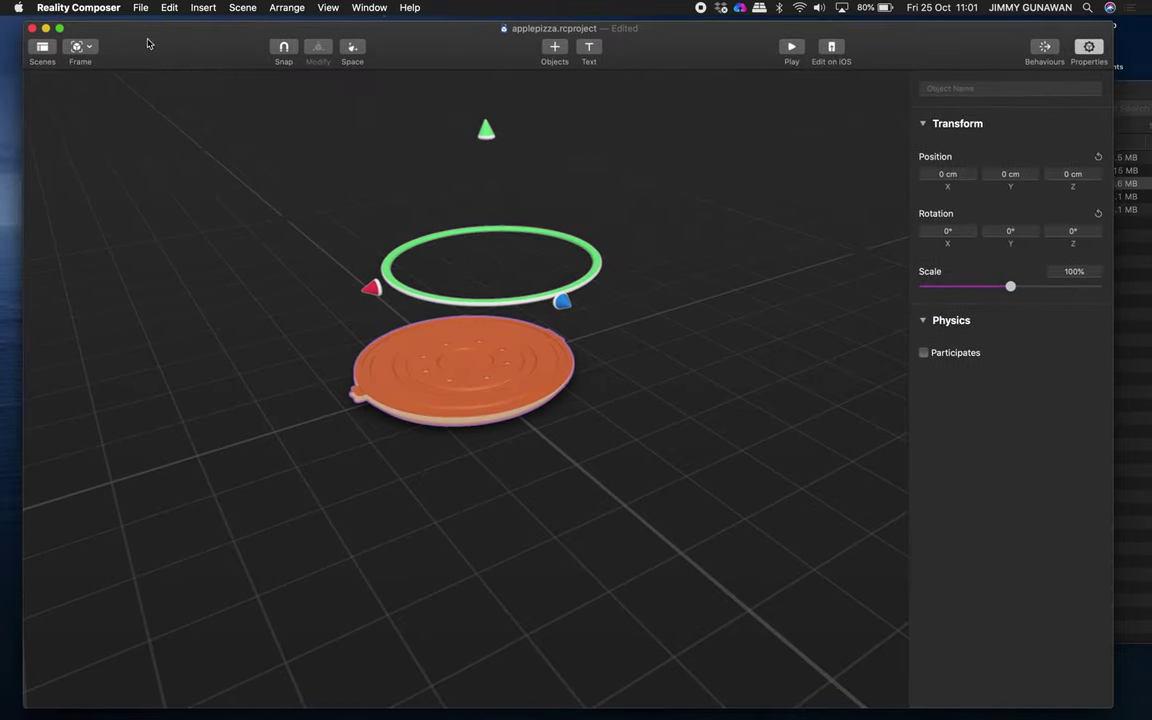
click(555, 47)
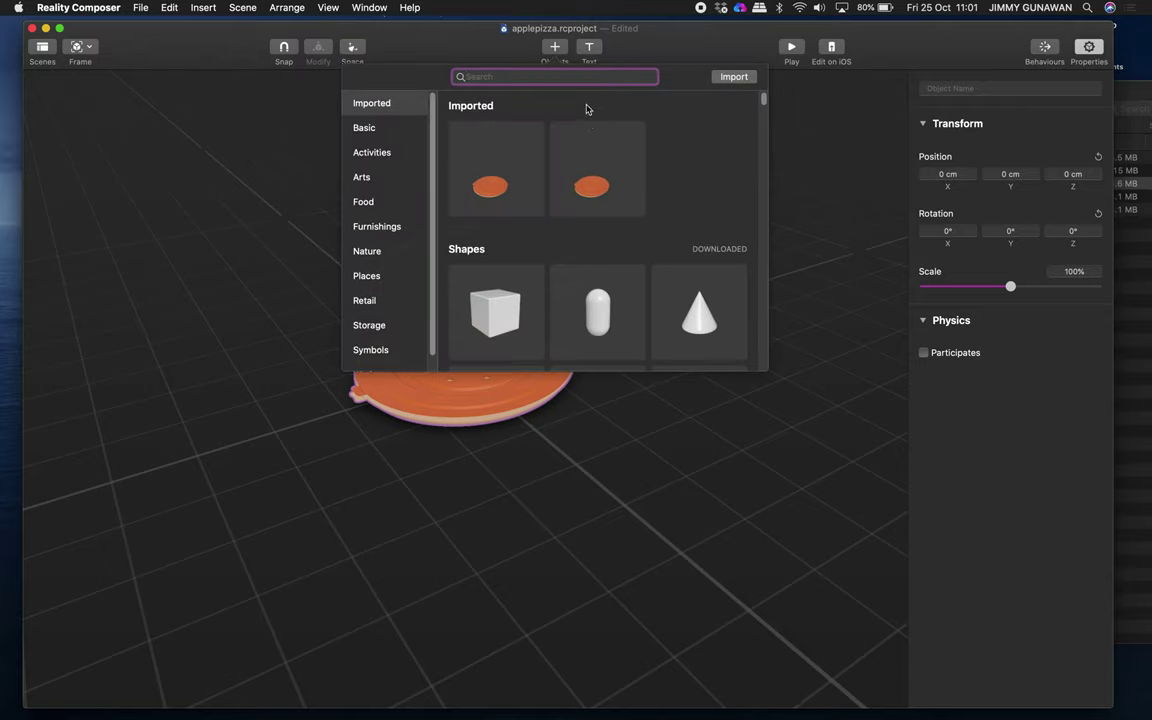
text(piz)
click(504, 274)
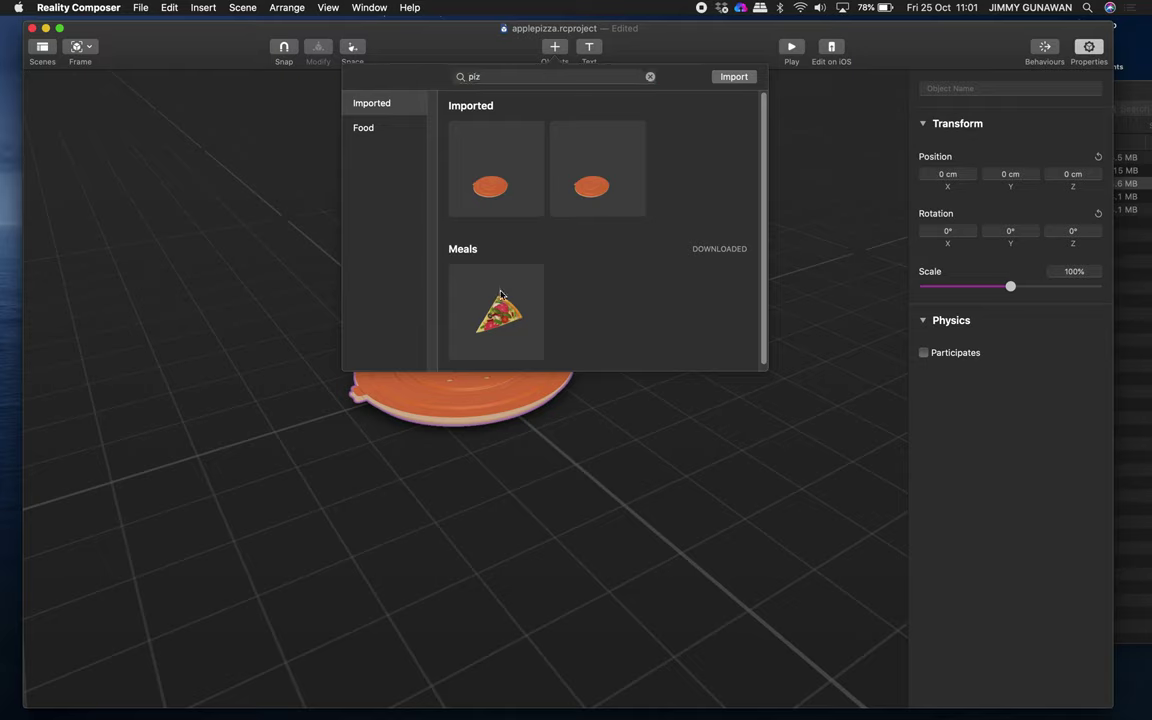
drag(499, 309, 245, 385)
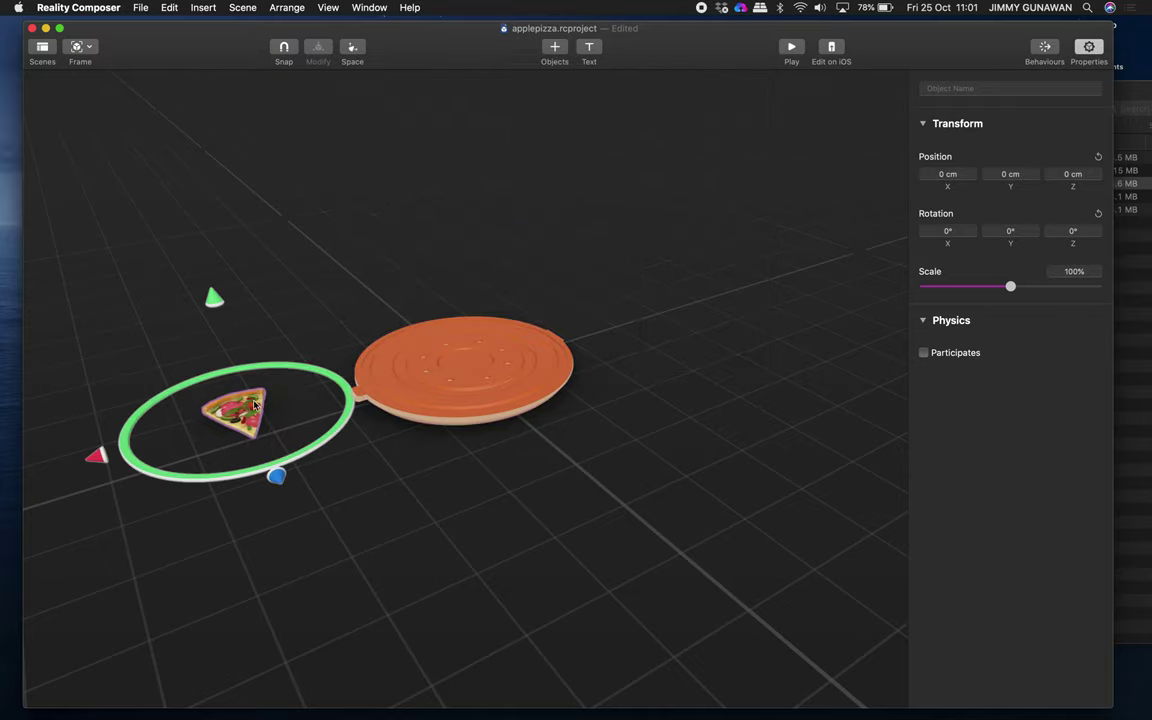
Step: Move the pizza slice into the middle of the box, to about X 0.94 cm and Z -0.09 cm
drag(112, 461, 319, 349)
drag(519, 404, 540, 432)
scroll(540, 437, down, 3)
scroll(540, 436, up, 5)
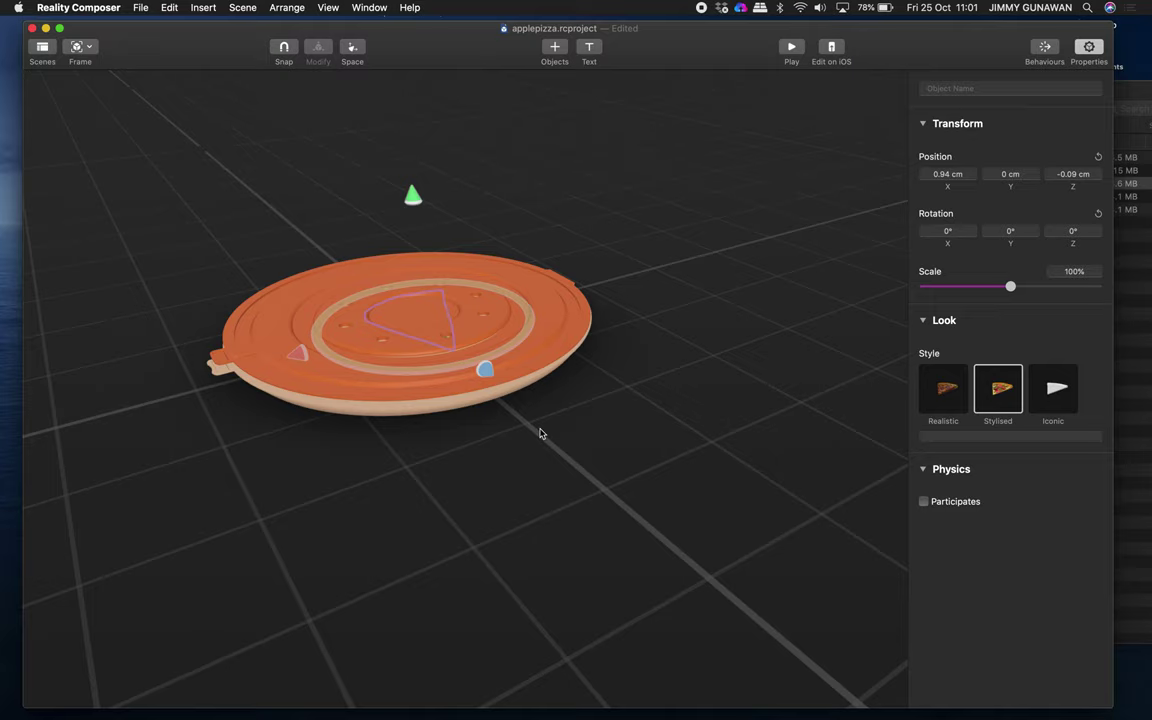
Step: Play the scene, open the pizza box to check the slice inside, and stop playback
click(791, 50)
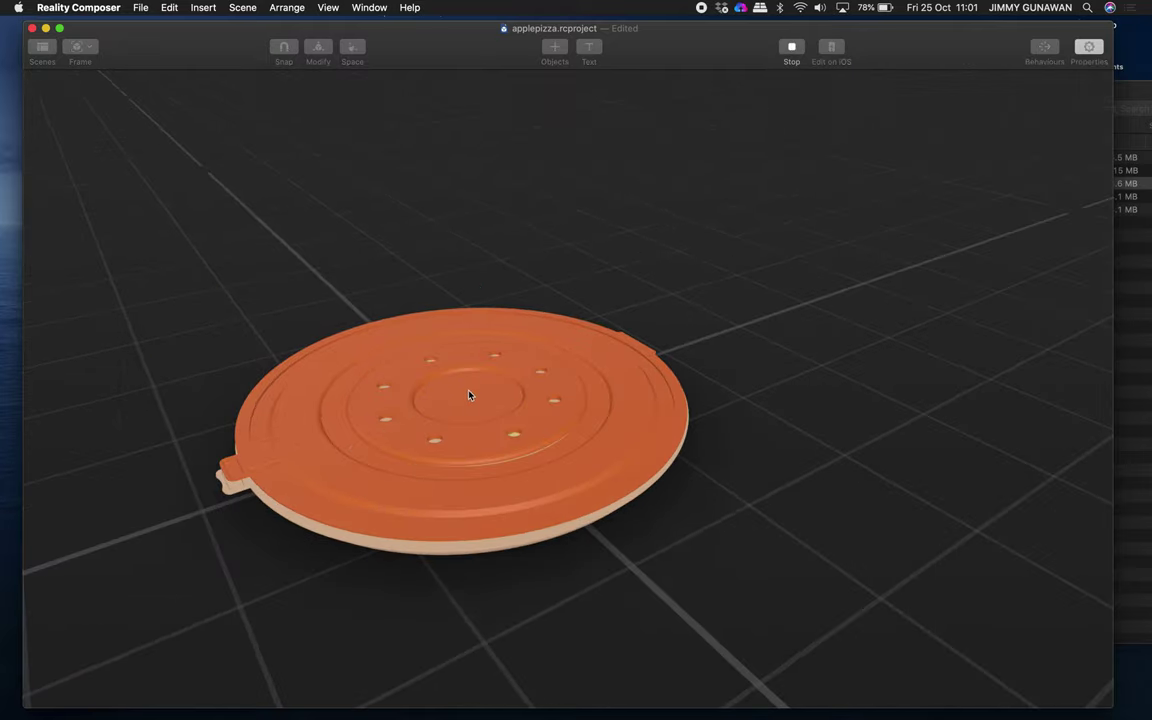
click(569, 410)
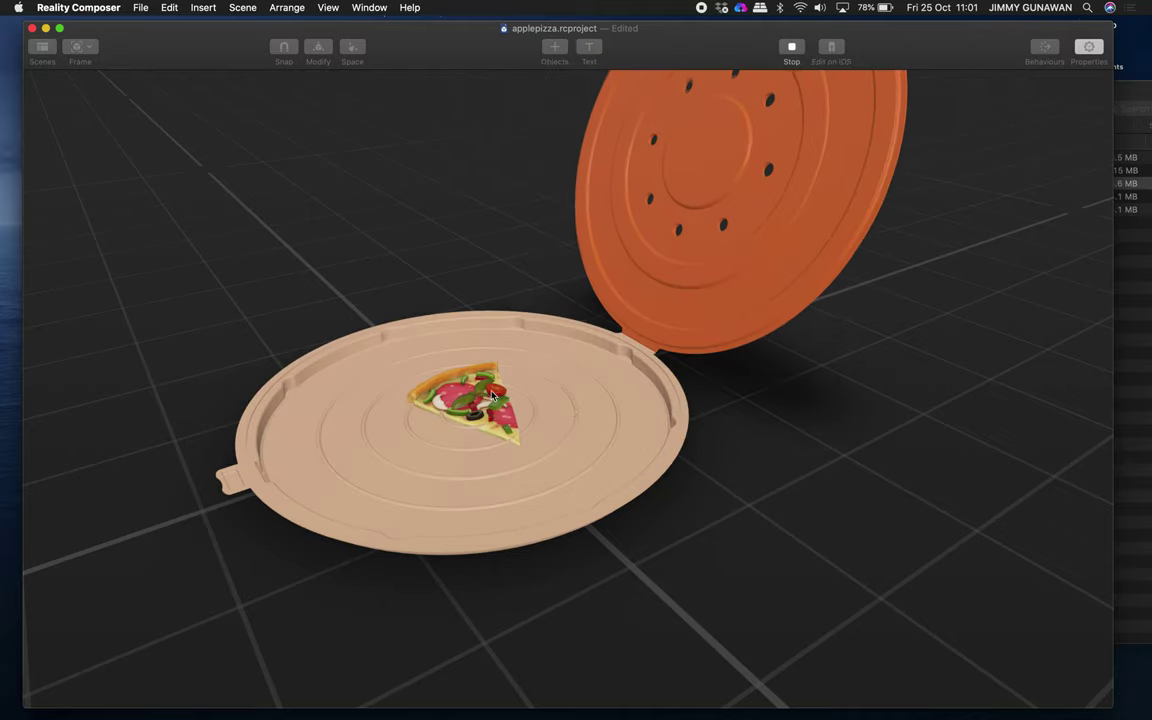
click(791, 50)
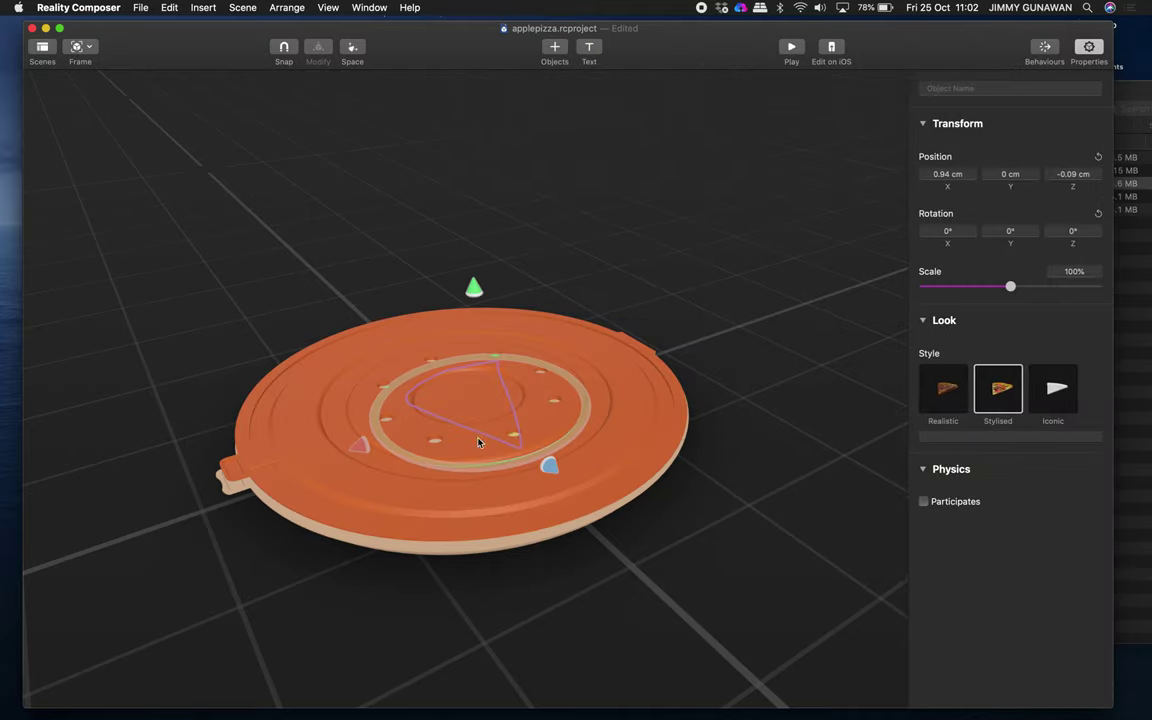
Step: Try raising the pizza slice slightly with the box moved aside along X, and reset the box's position to the origin
click(216, 282)
click(363, 383)
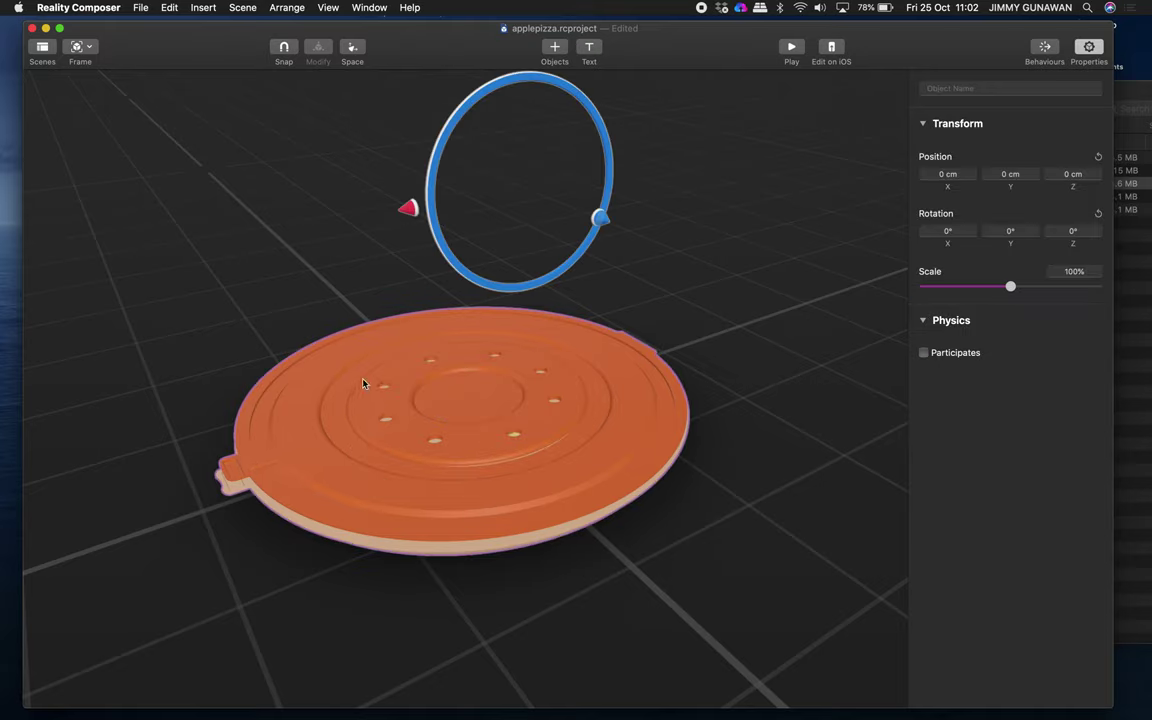
drag(422, 210, 880, 125)
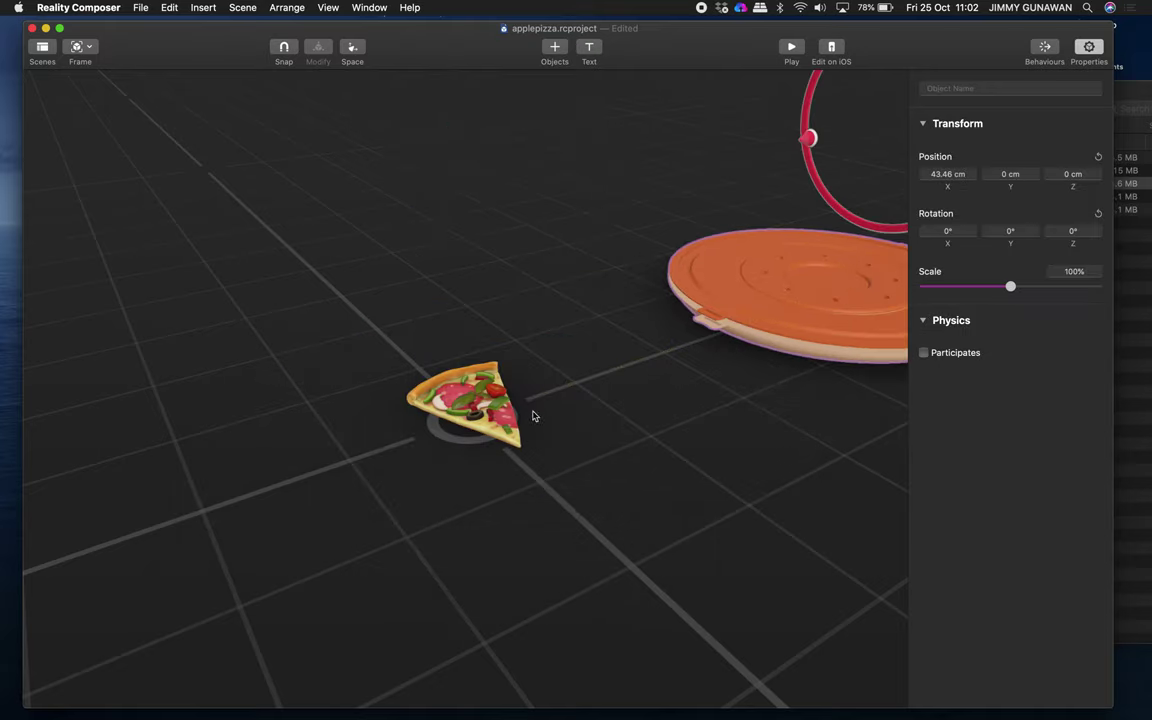
click(495, 388)
mouse_move(474, 288)
mouse_down()
mouse_move(472, 274)
mouse_move(478, 282)
mouse_up()
click(761, 280)
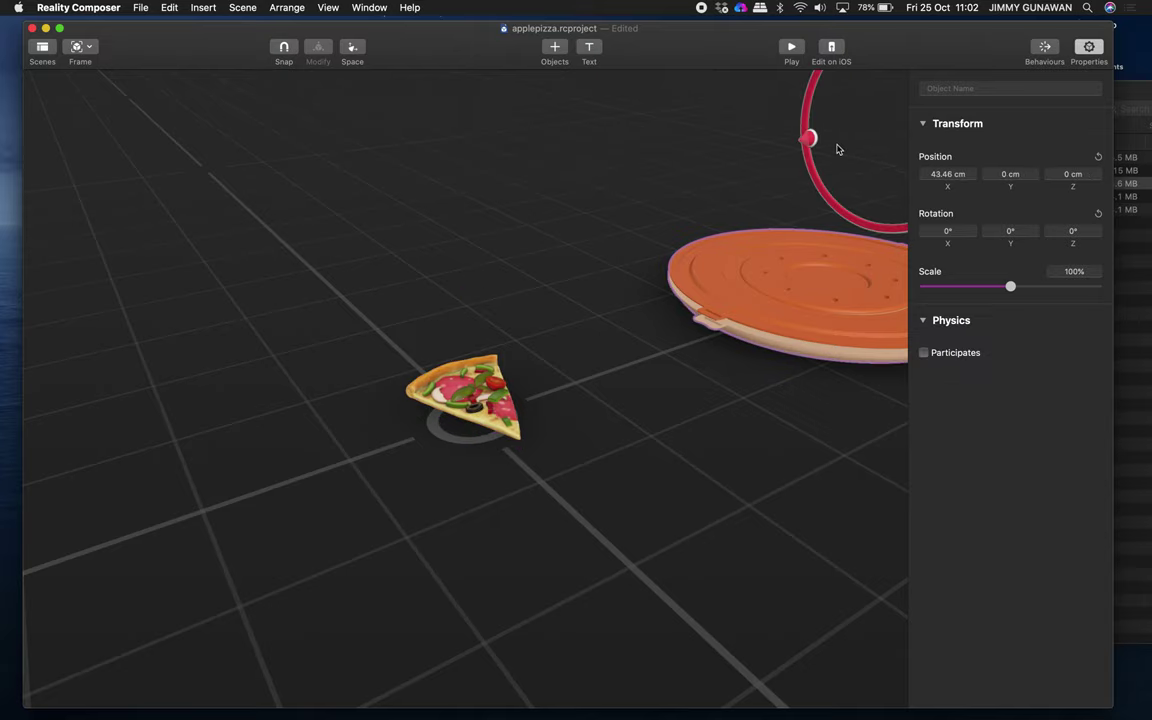
click(1098, 157)
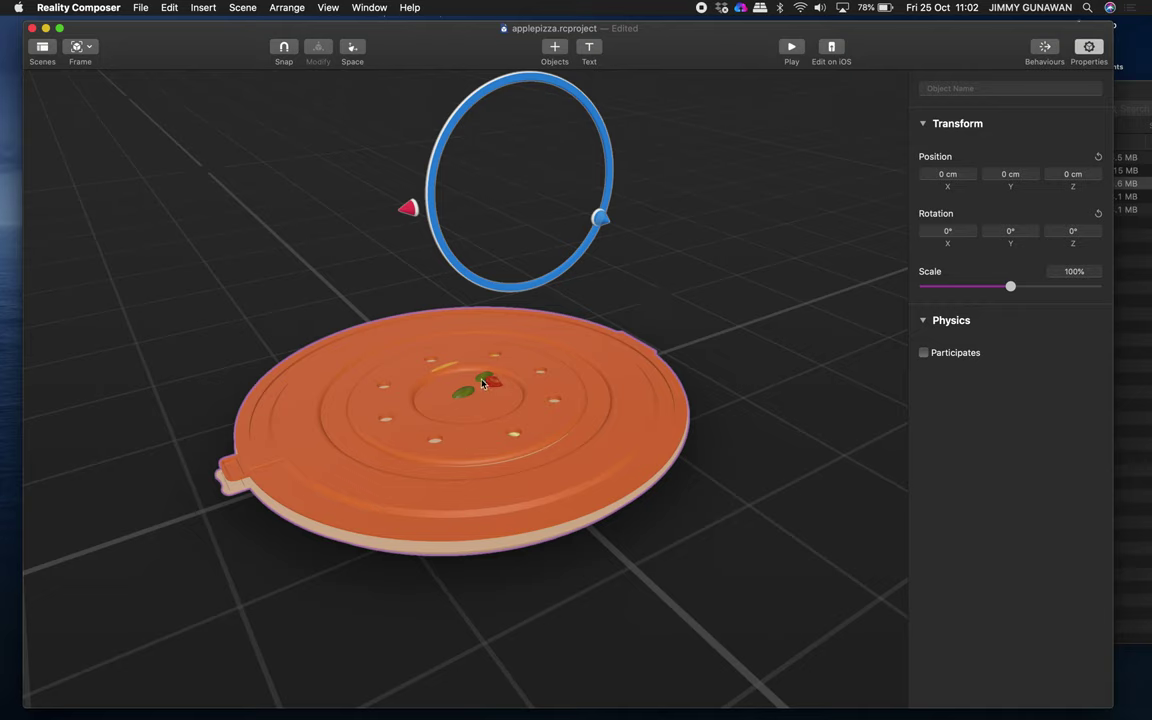
Step: Lower the pizza slice to about Y -0.18 cm with the box moved aside, and reset the box's position to the origin
click(635, 278)
click(472, 391)
drag(416, 209, 771, 162)
click(479, 389)
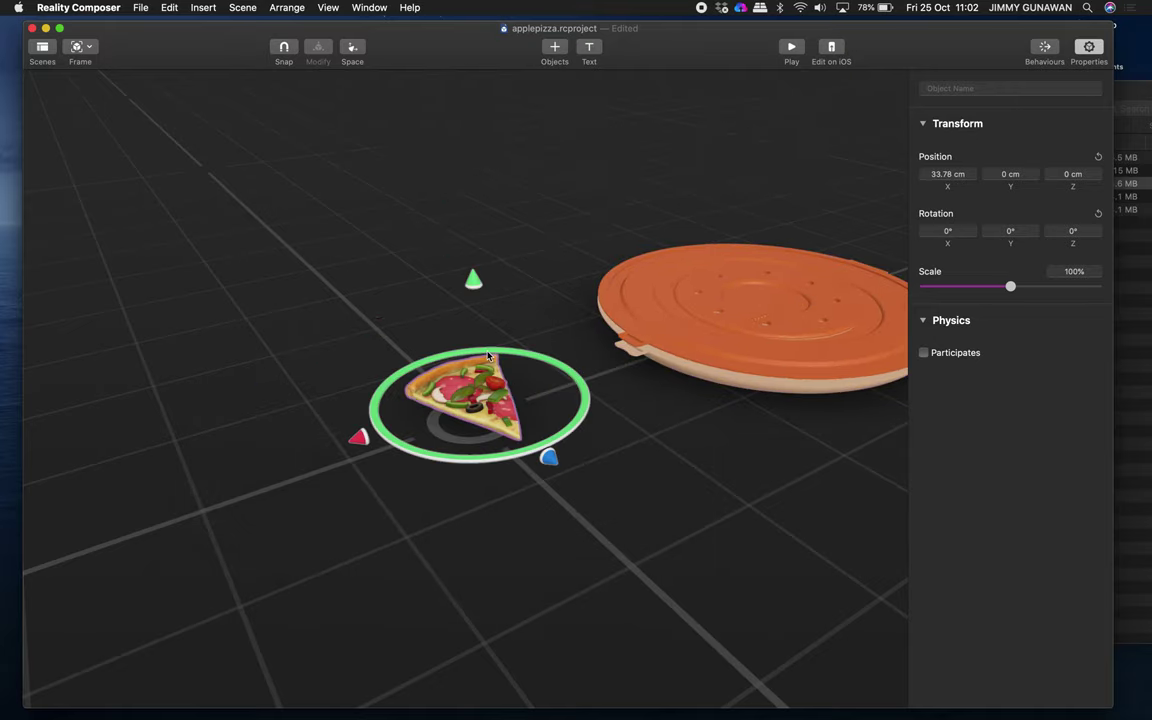
drag(473, 280, 477, 289)
click(714, 280)
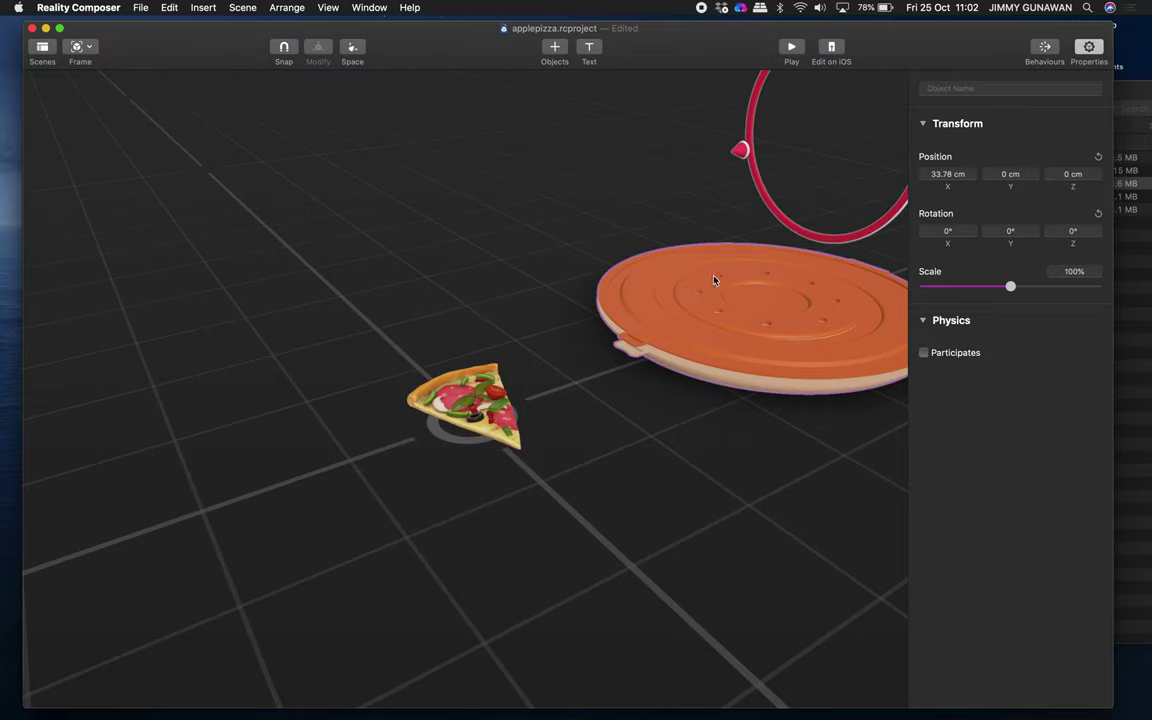
click(1098, 157)
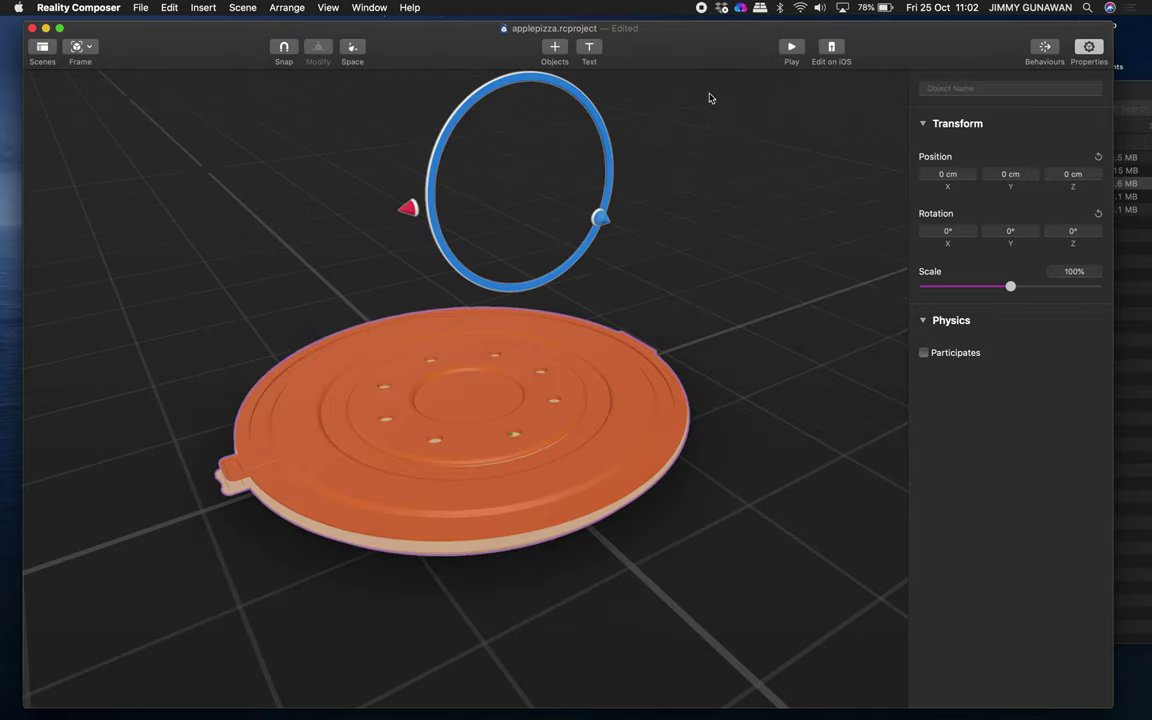
Step: Test how the lowered pizza slice sits in the opened box by playing the scene, and stop playback
click(791, 46)
click(445, 362)
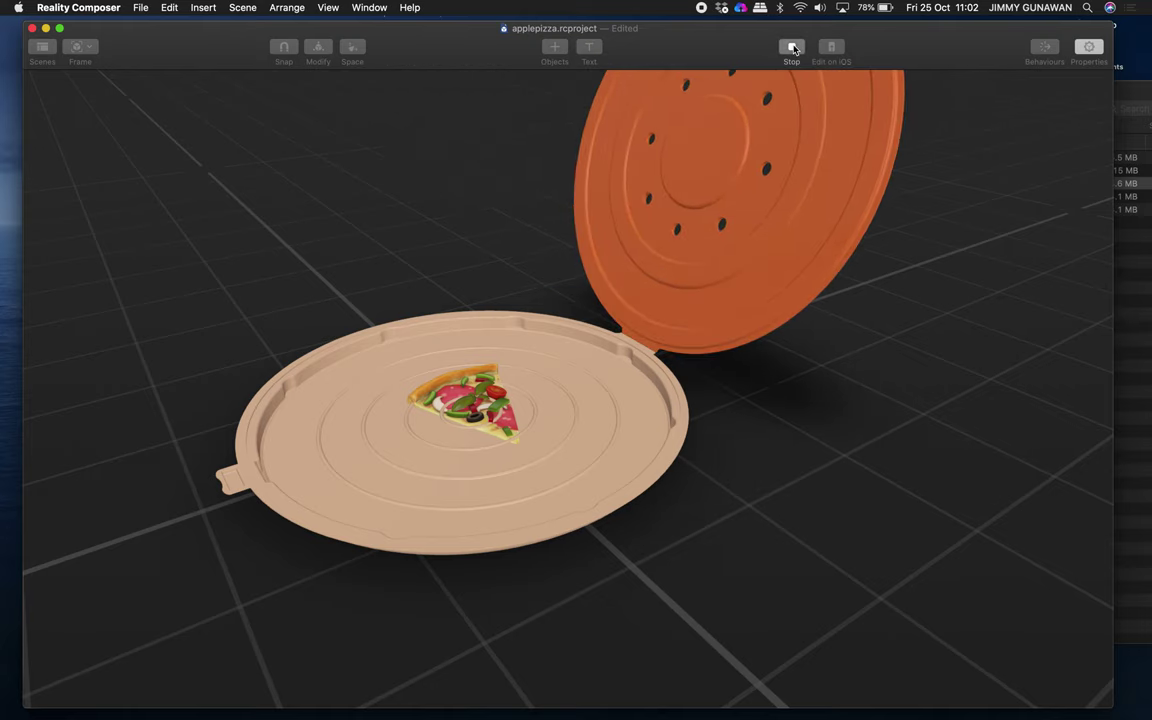
click(791, 47)
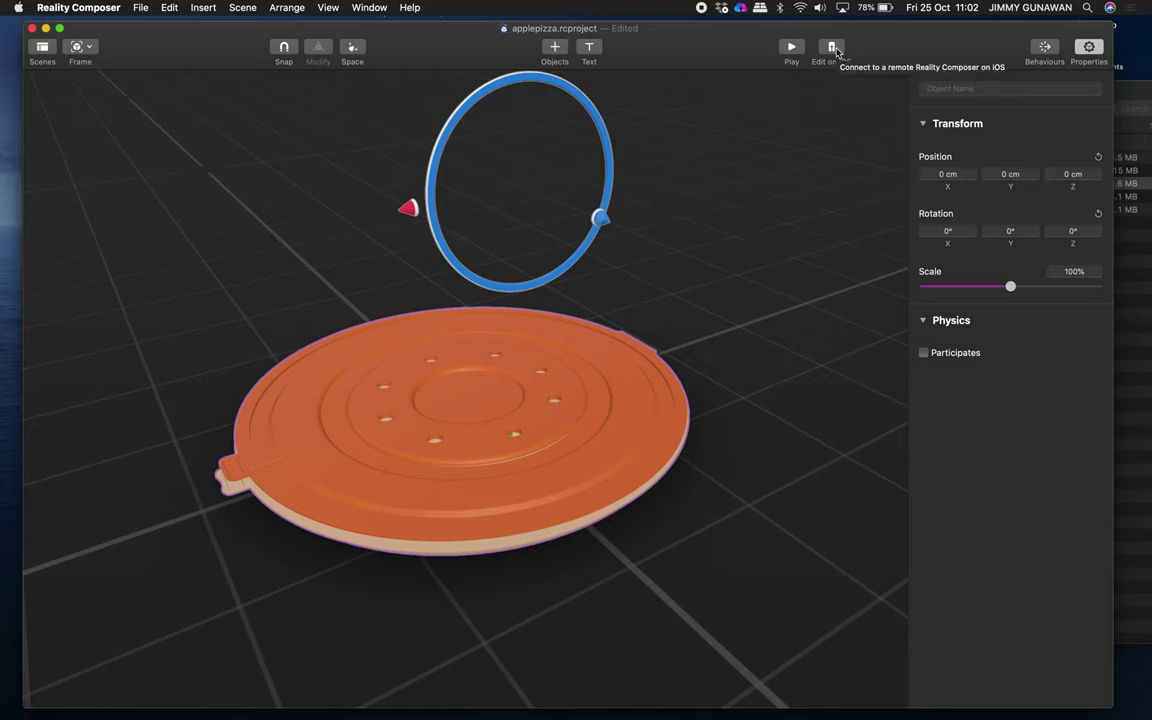
Step: Open the applepizza project on the connected iPad for viewing in AR, and disconnect the iPad session
click(832, 48)
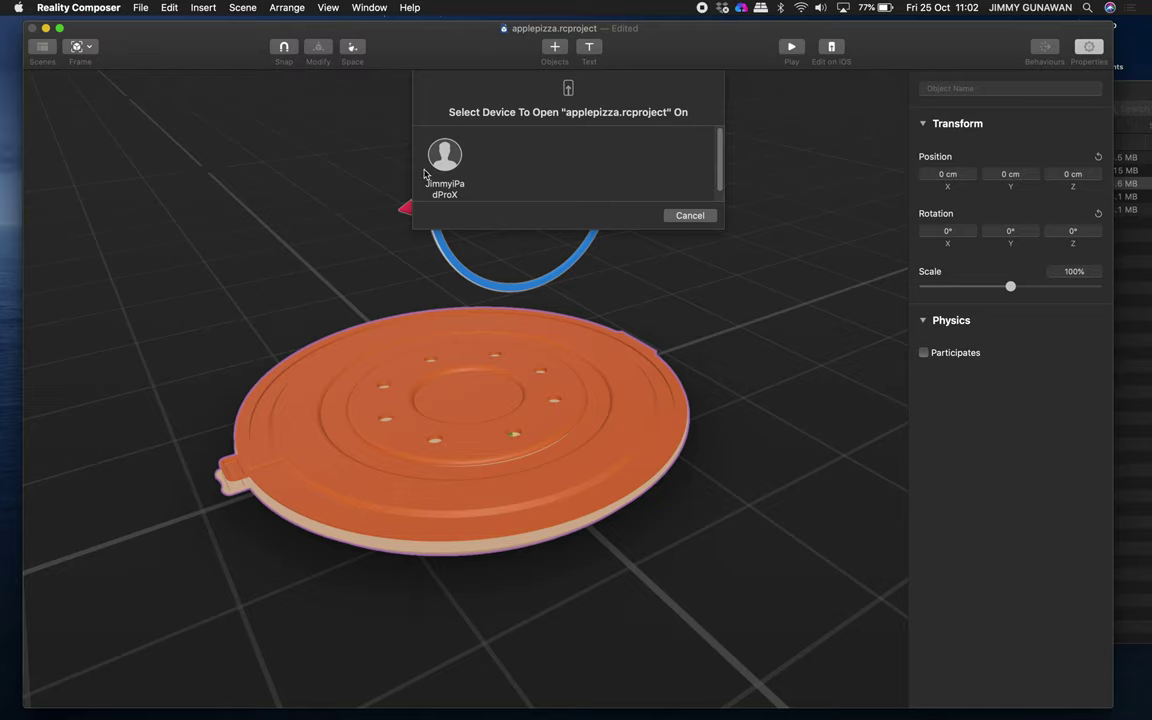
click(446, 162)
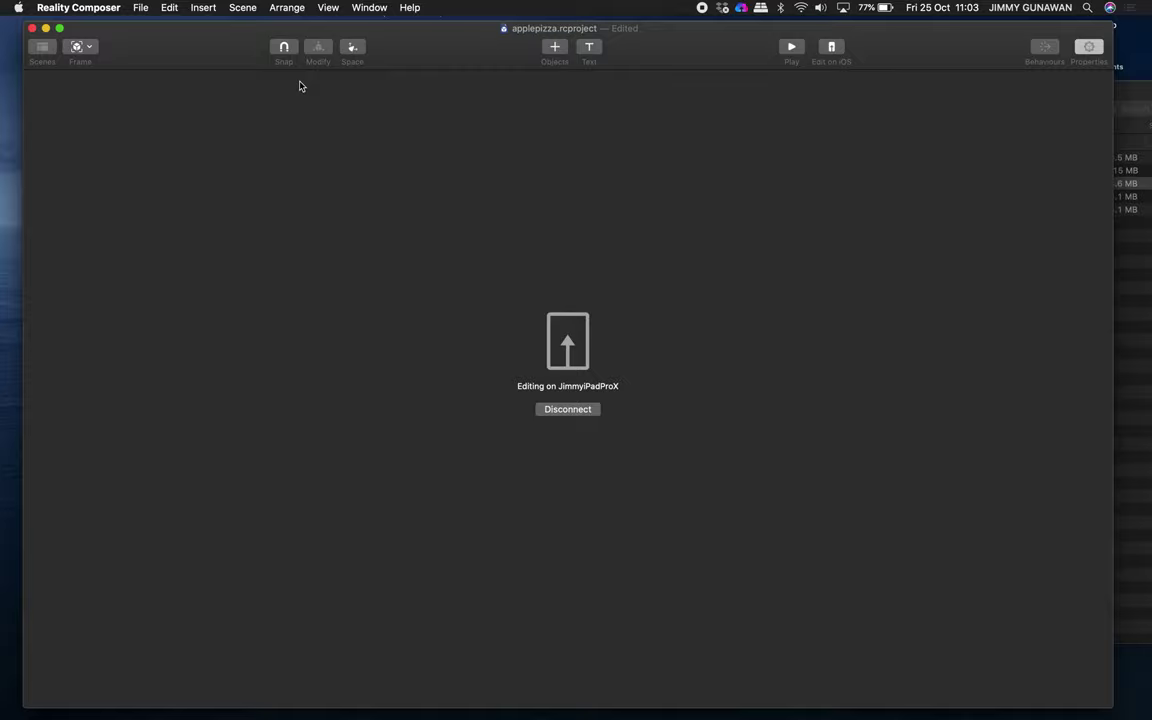
click(566, 410)
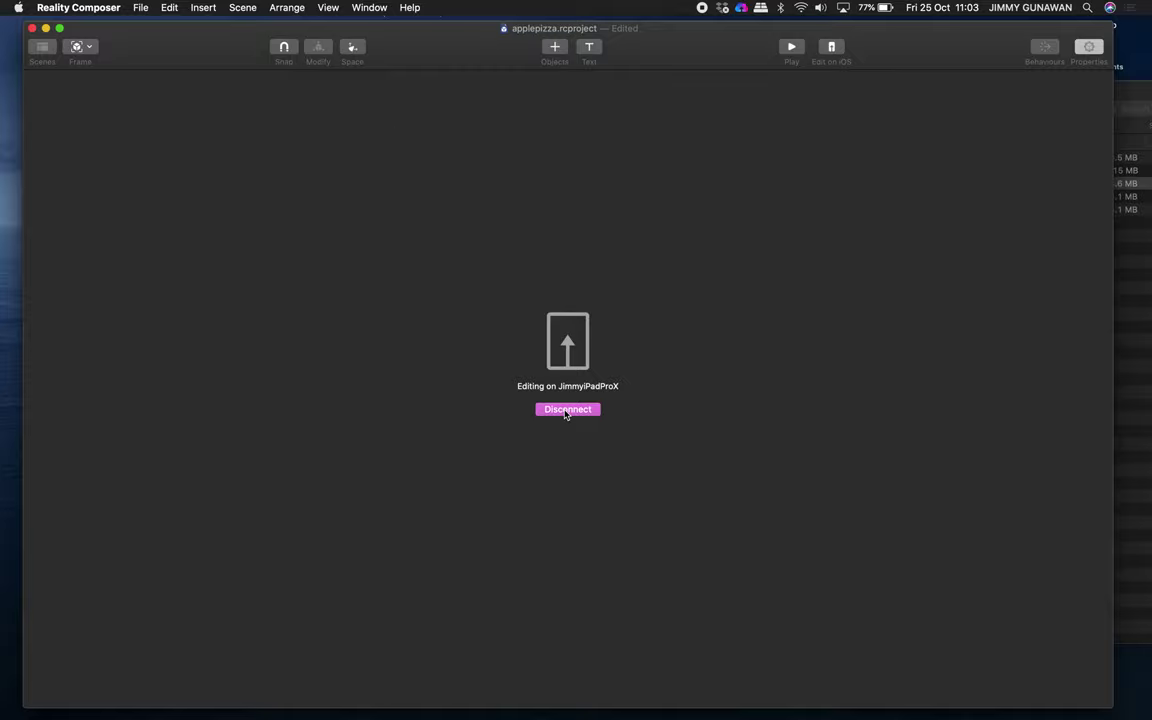
Step: Play the pizza scene again from a slightly adjusted view of the box
scroll(670, 298, down, 5)
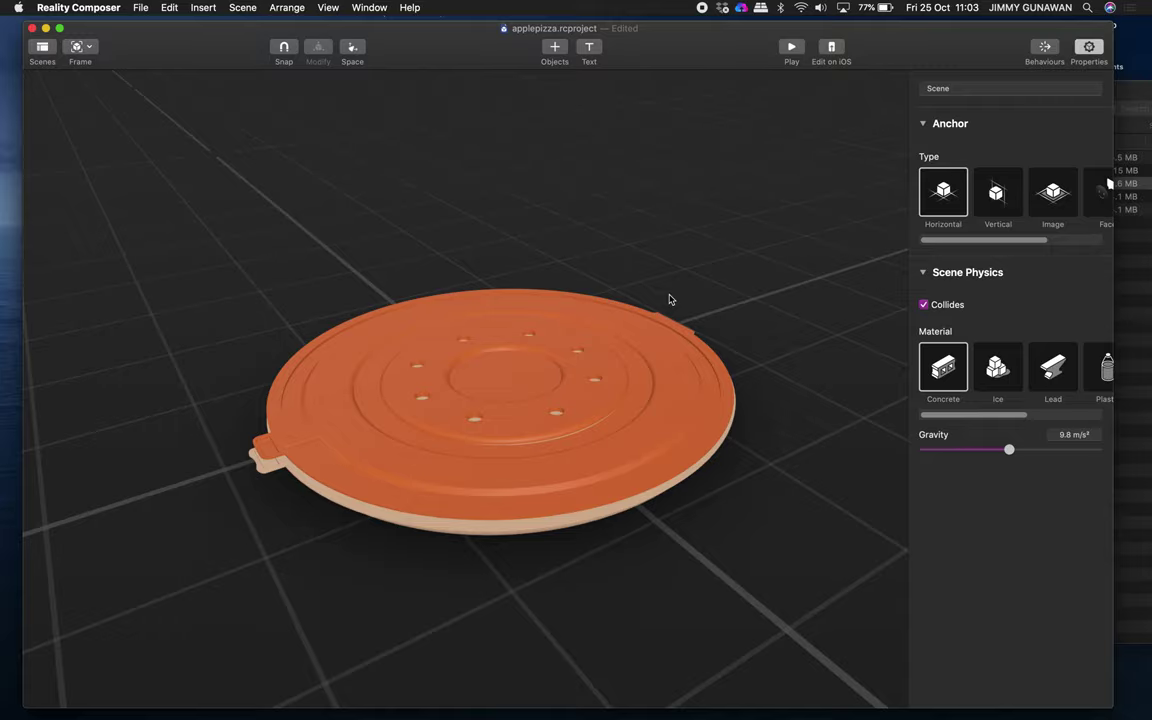
scroll(670, 298, up, 5)
scroll(670, 298, down, 2)
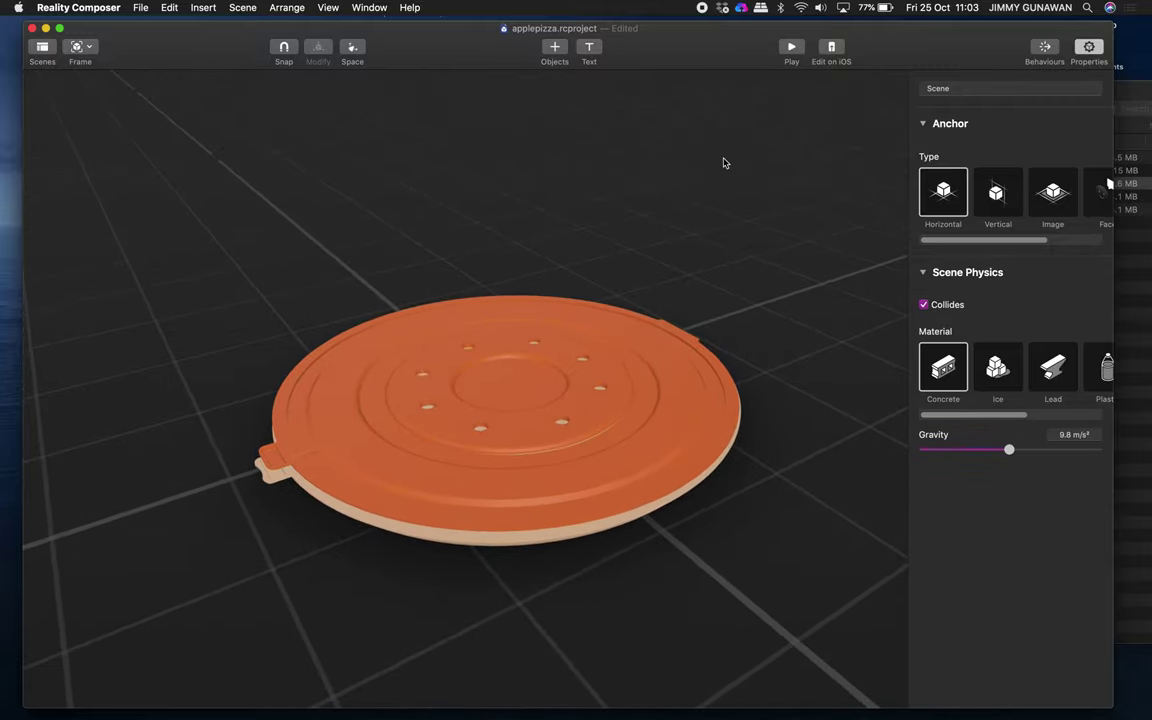
click(789, 52)
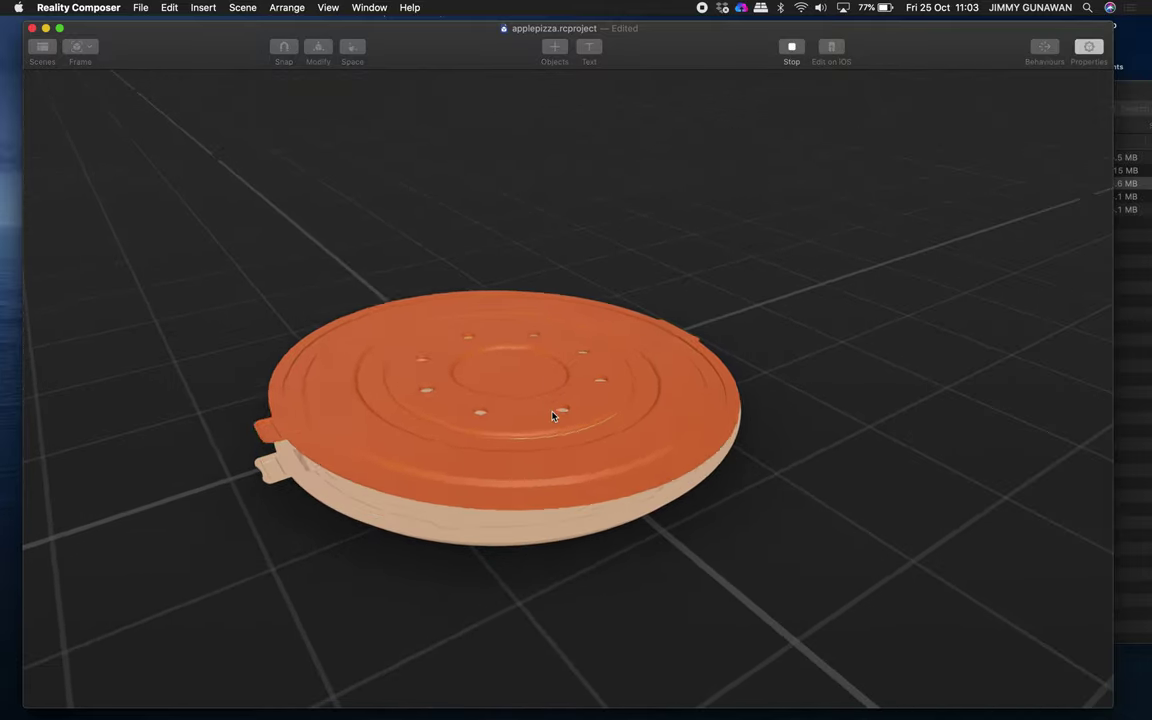
Step: Review the Apple at Work prototype page in the browser and the rigged pizza box in Blender, and return to Reality Composer
key(ctrl+Right)
key(ctrl+Right)
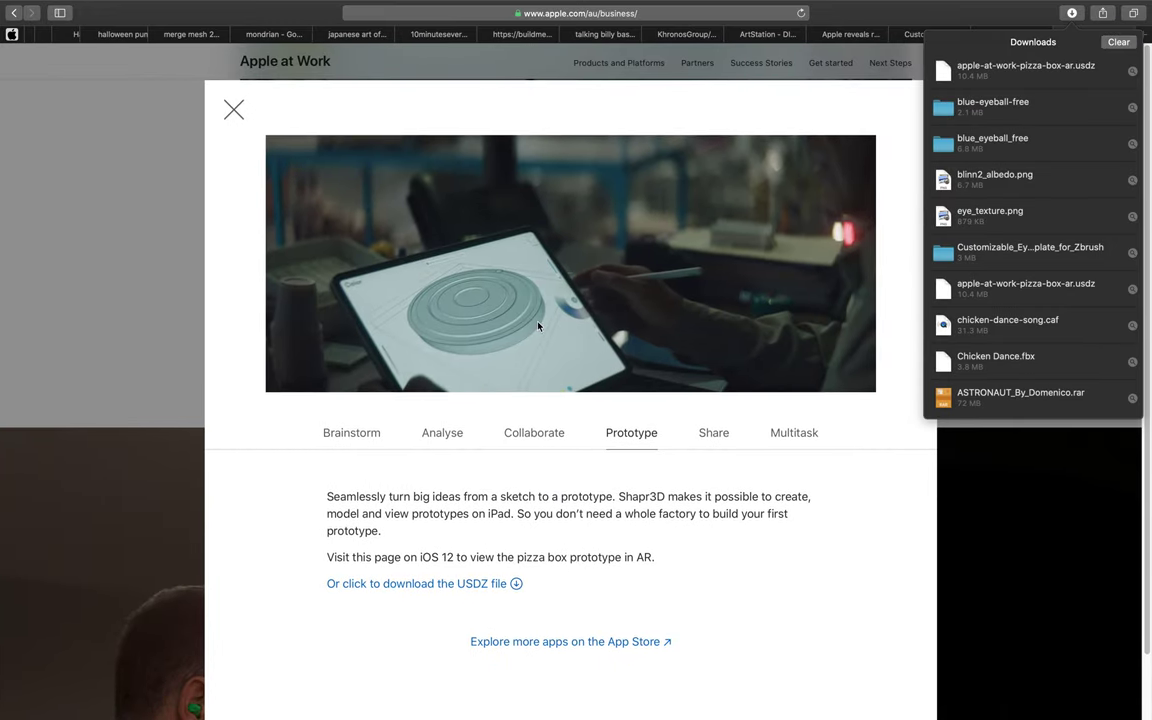
key(ctrl+Left)
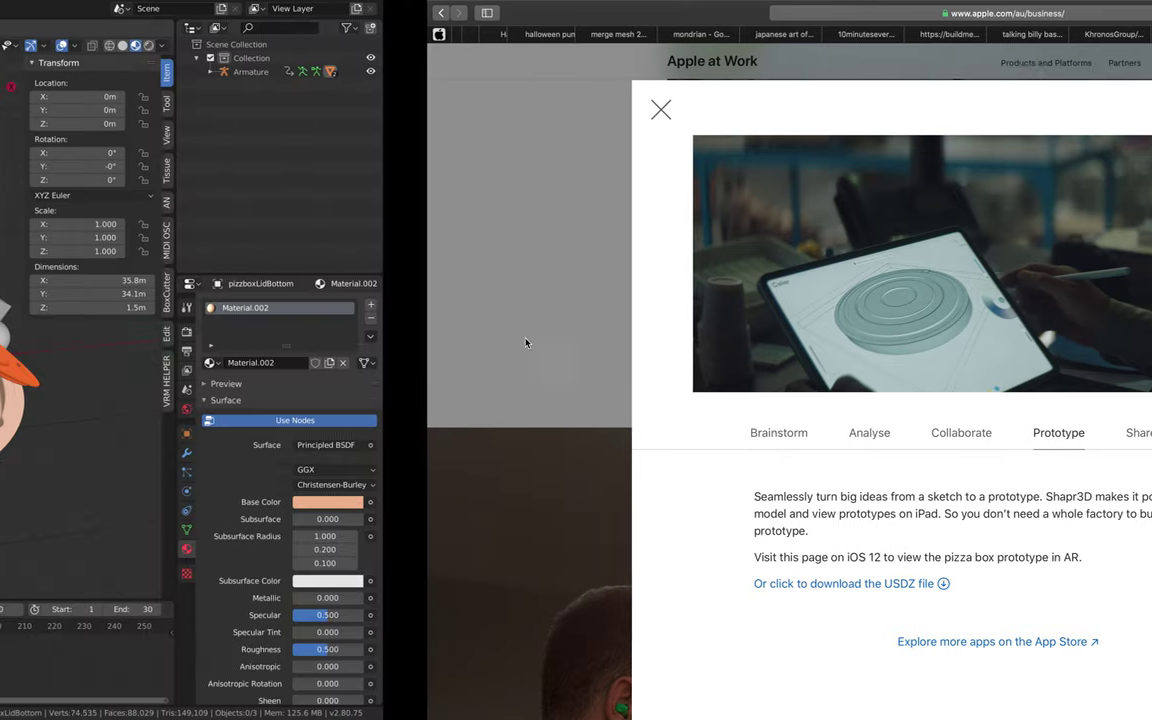
scroll(478, 323, left, 6)
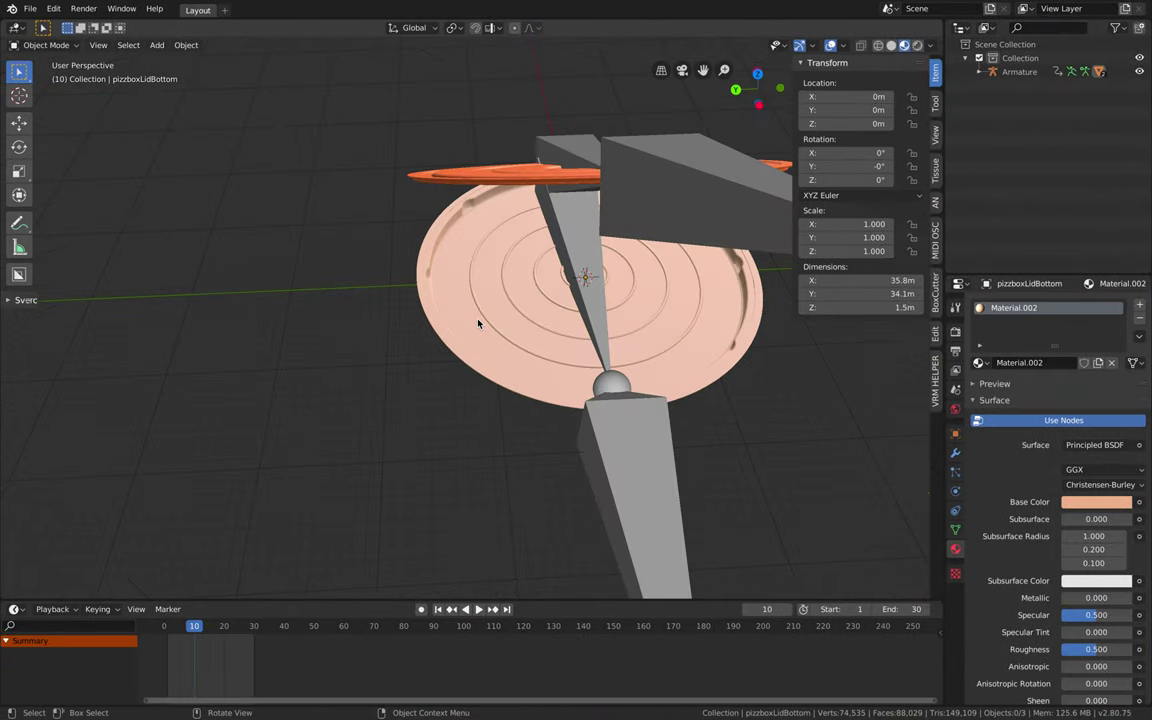
scroll(478, 323, right, 4)
scroll(556, 313, down, 5)
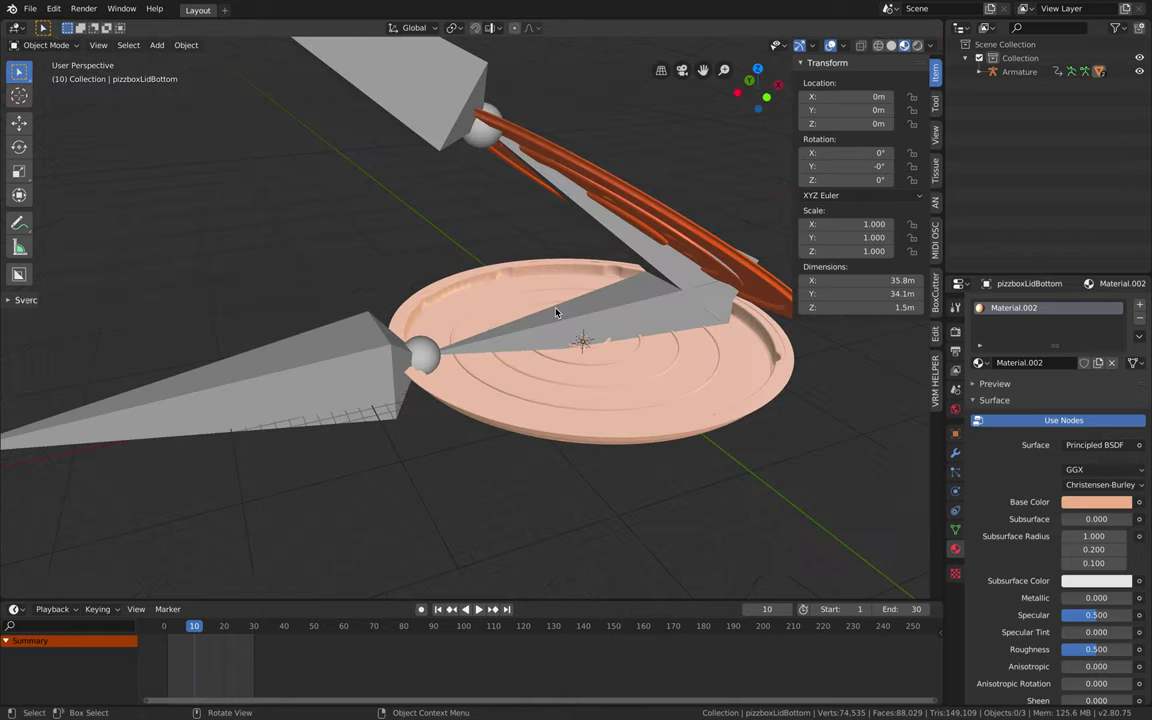
key(ctrl+Left)
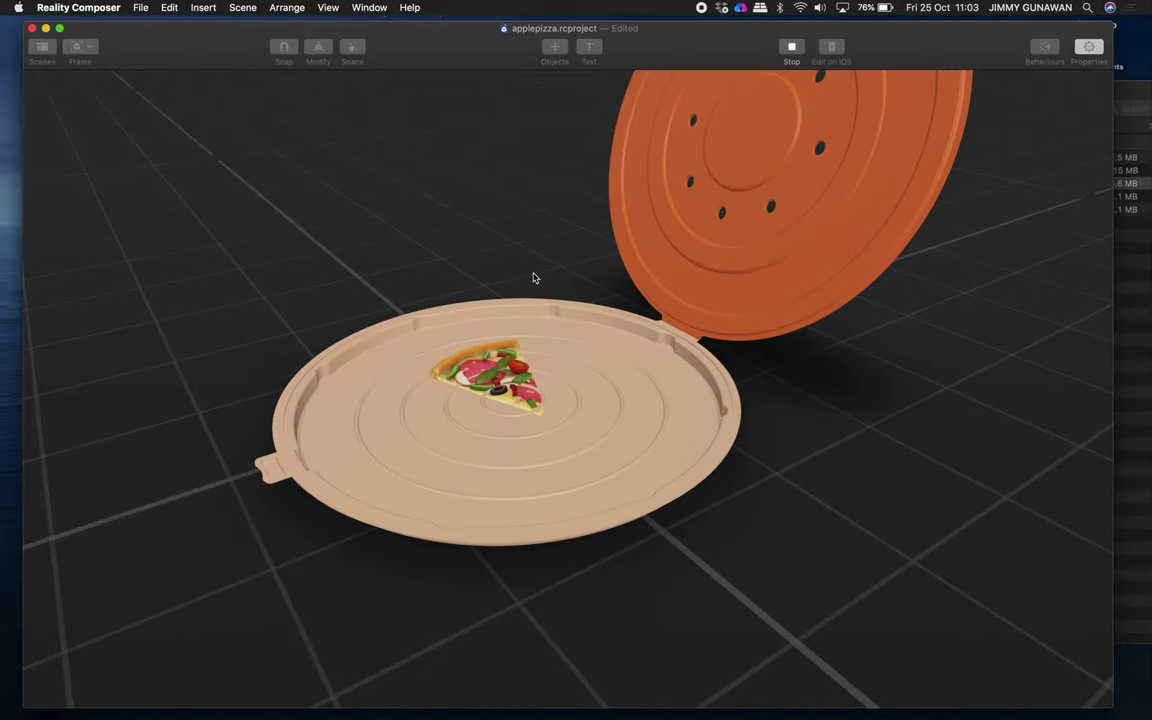
Step: Inspect the opened box and pizza slice from below and above during playback, and stop the scene
drag(535, 275, 652, 201)
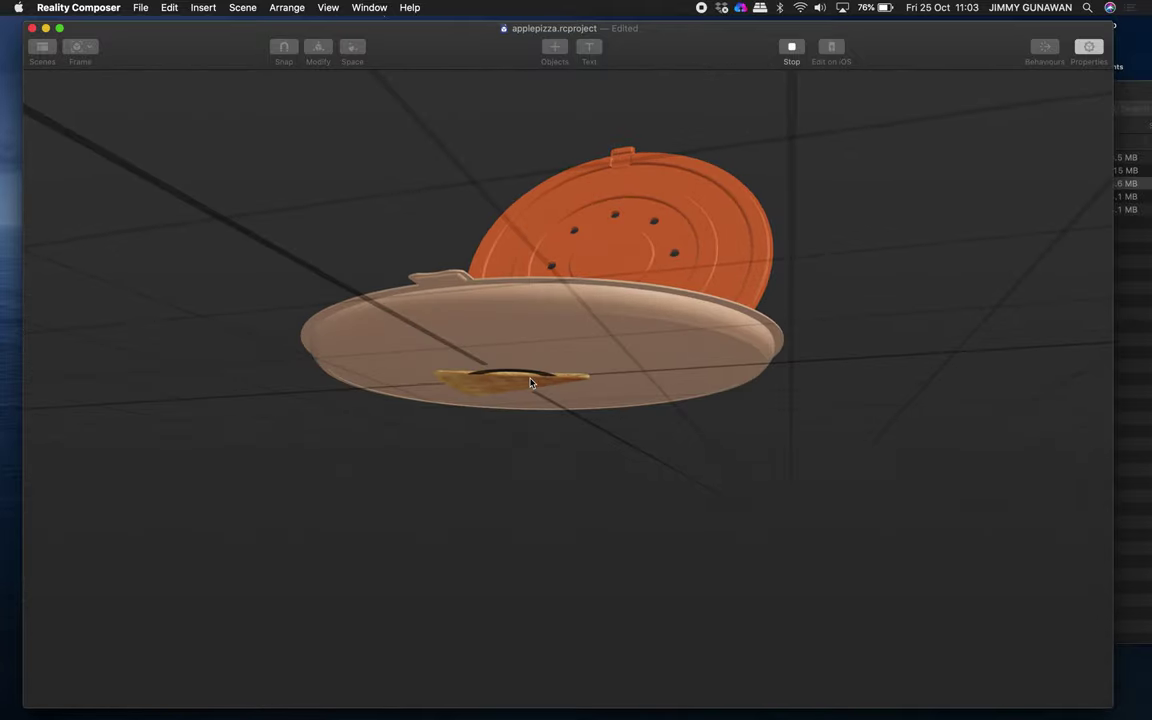
scroll(497, 505, down, 3)
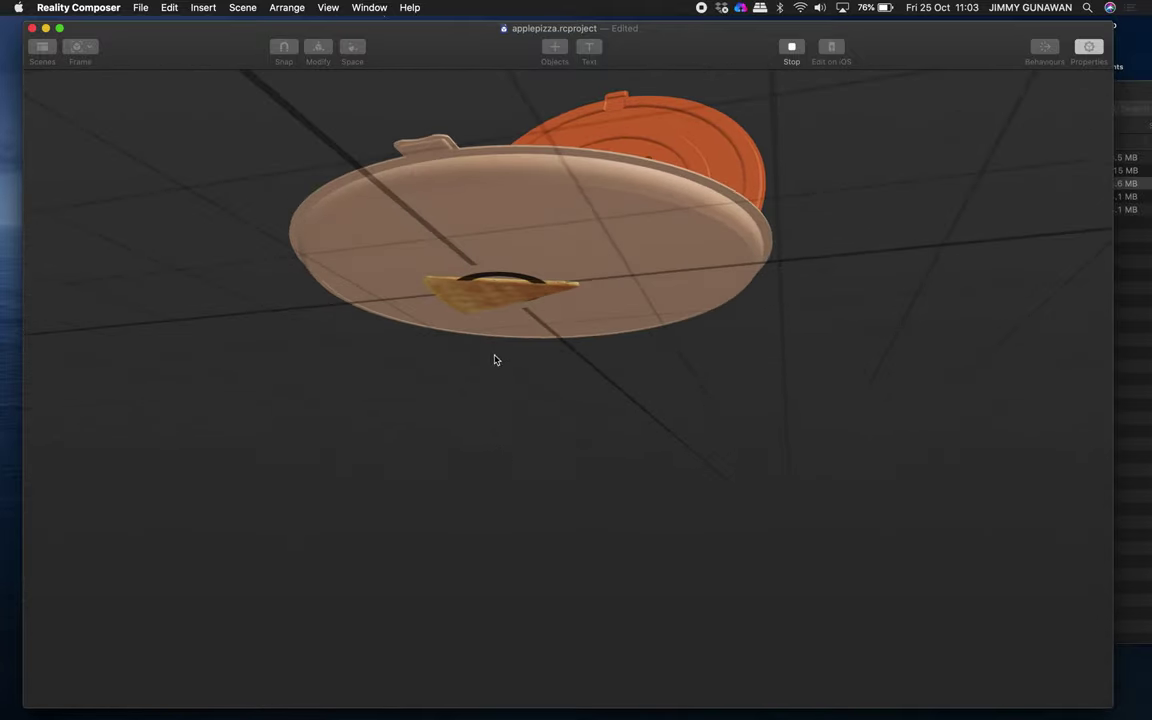
scroll(479, 298, up, 3)
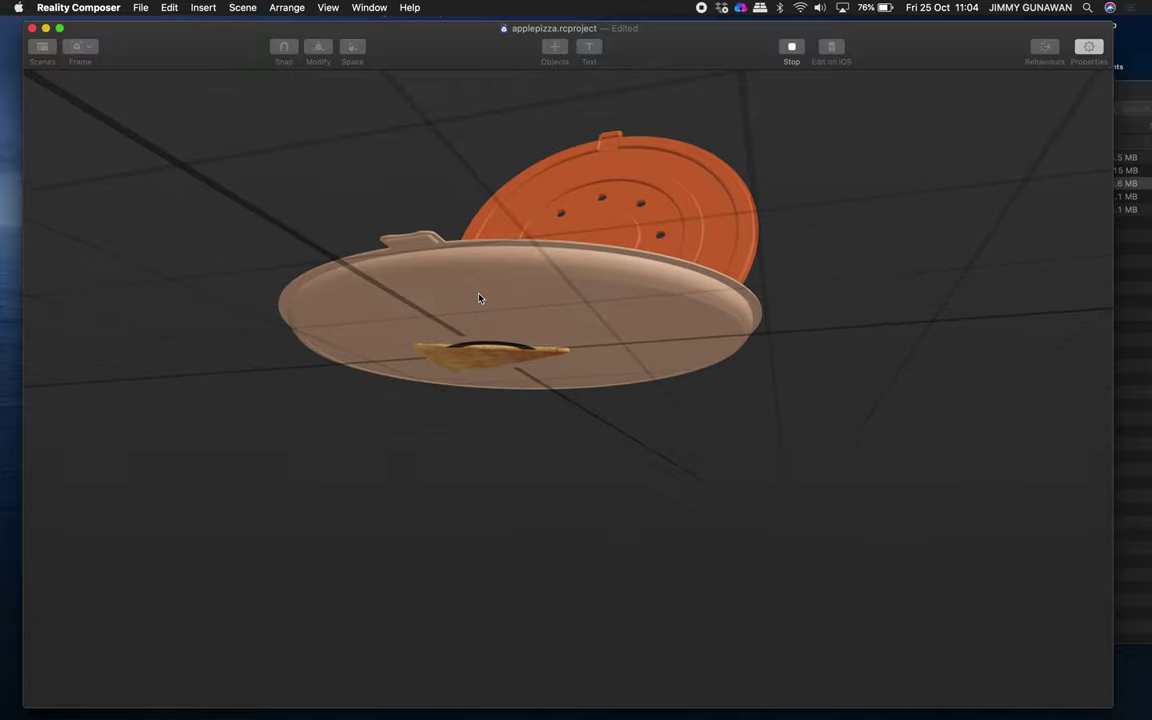
drag(403, 190, 426, 363)
click(456, 488)
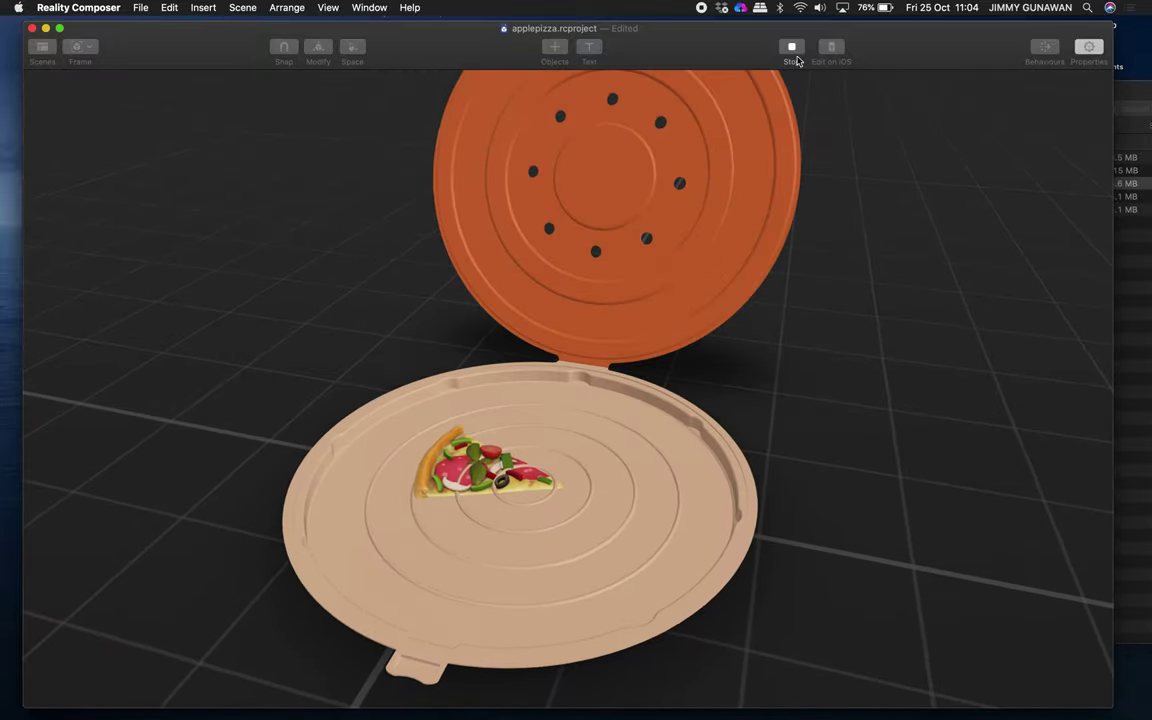
click(791, 47)
Step: Raise the pizza slice to about 0.36 cm in Y and shift it to about 0.68 cm in Z inside the box
scroll(560, 393, down, 2)
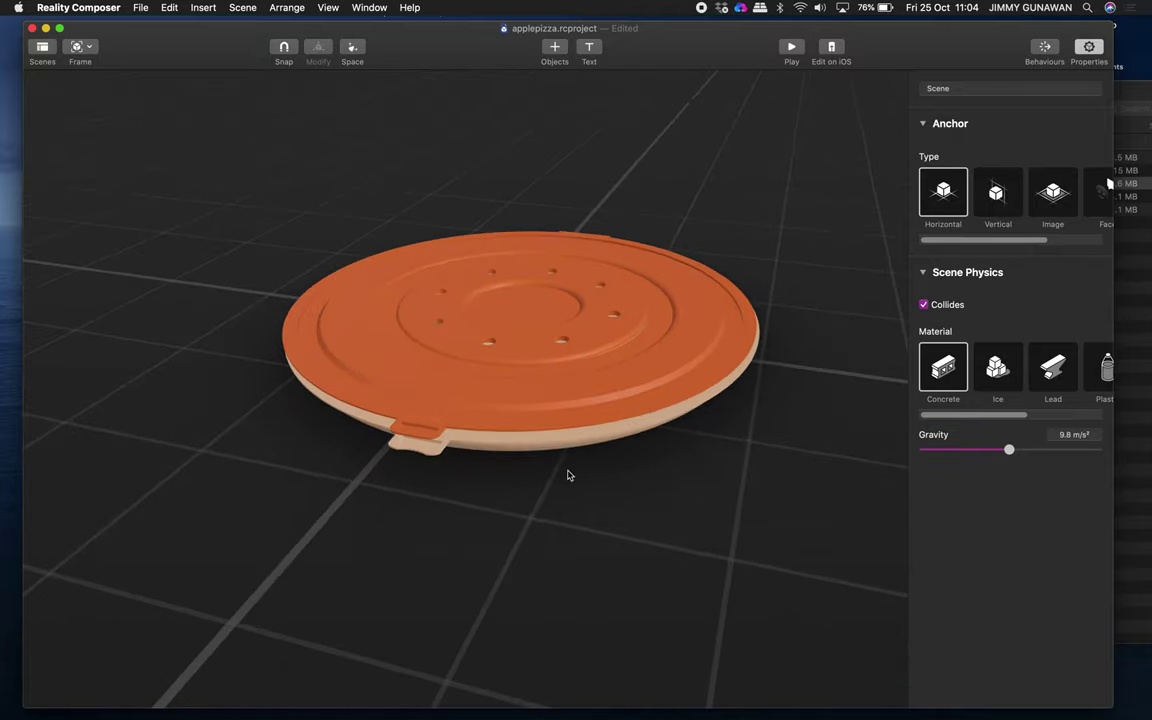
drag(571, 446, 560, 312)
click(508, 444)
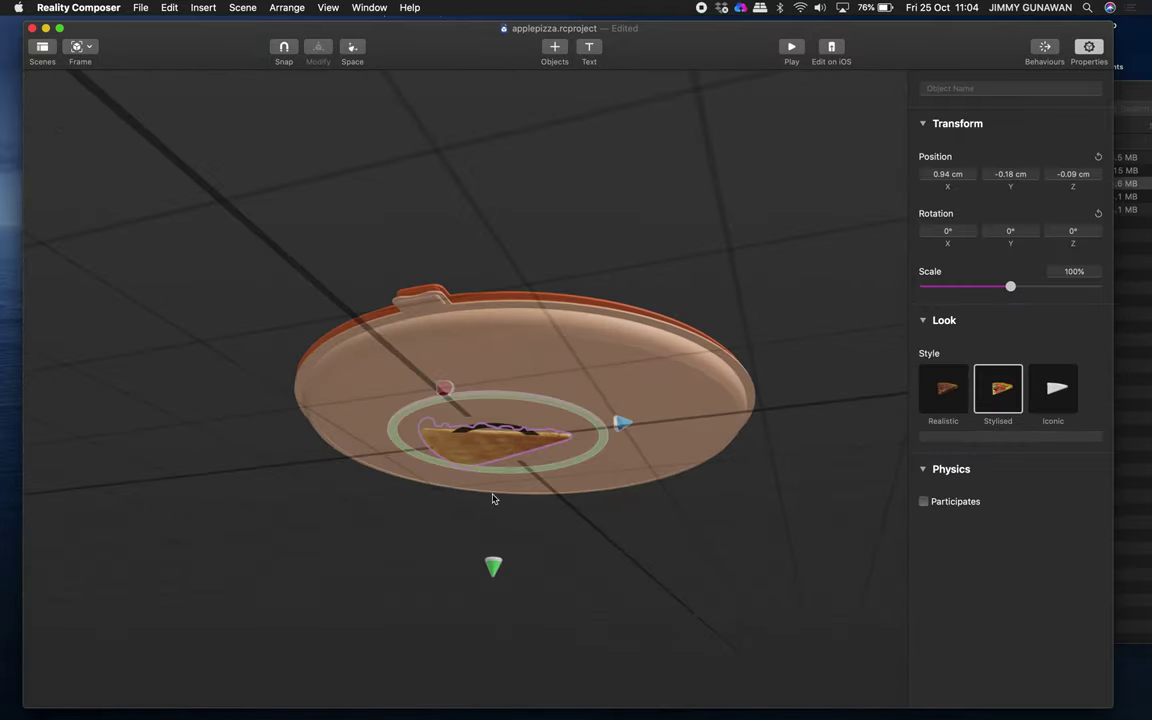
drag(493, 562, 494, 552)
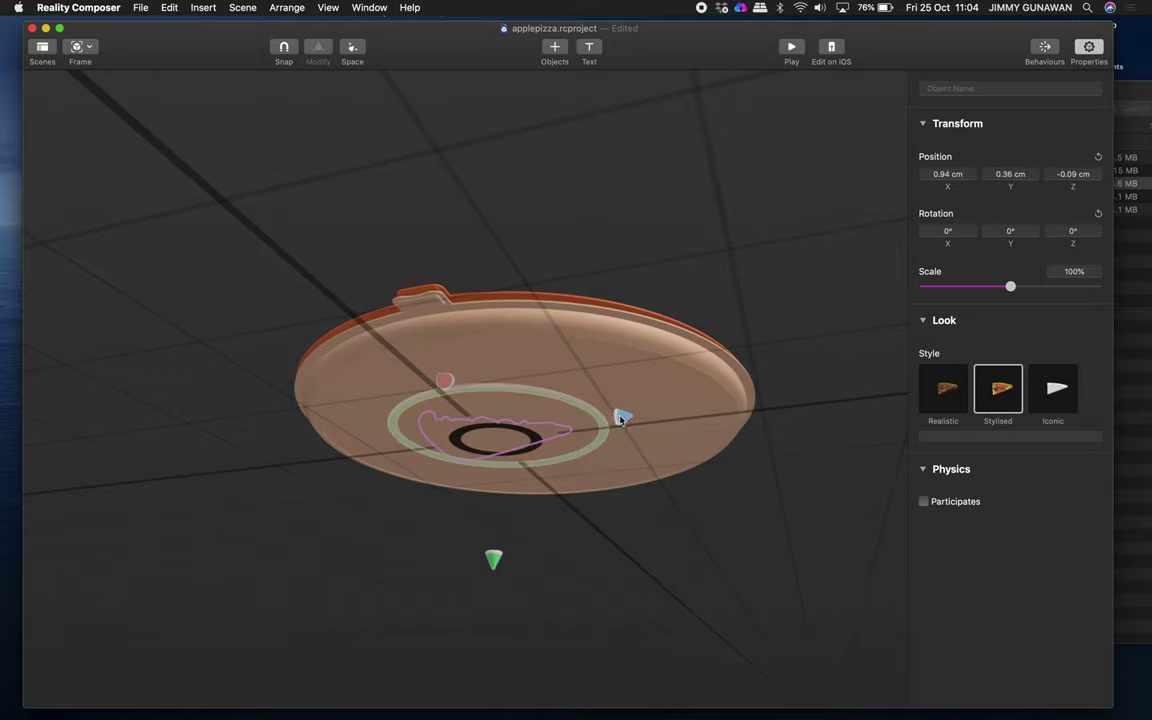
drag(620, 419, 630, 419)
Step: Play the scene and inspect the repositioned pizza slice in the opened box from several angles
scroll(630, 420, down, 3)
scroll(630, 420, up, 4)
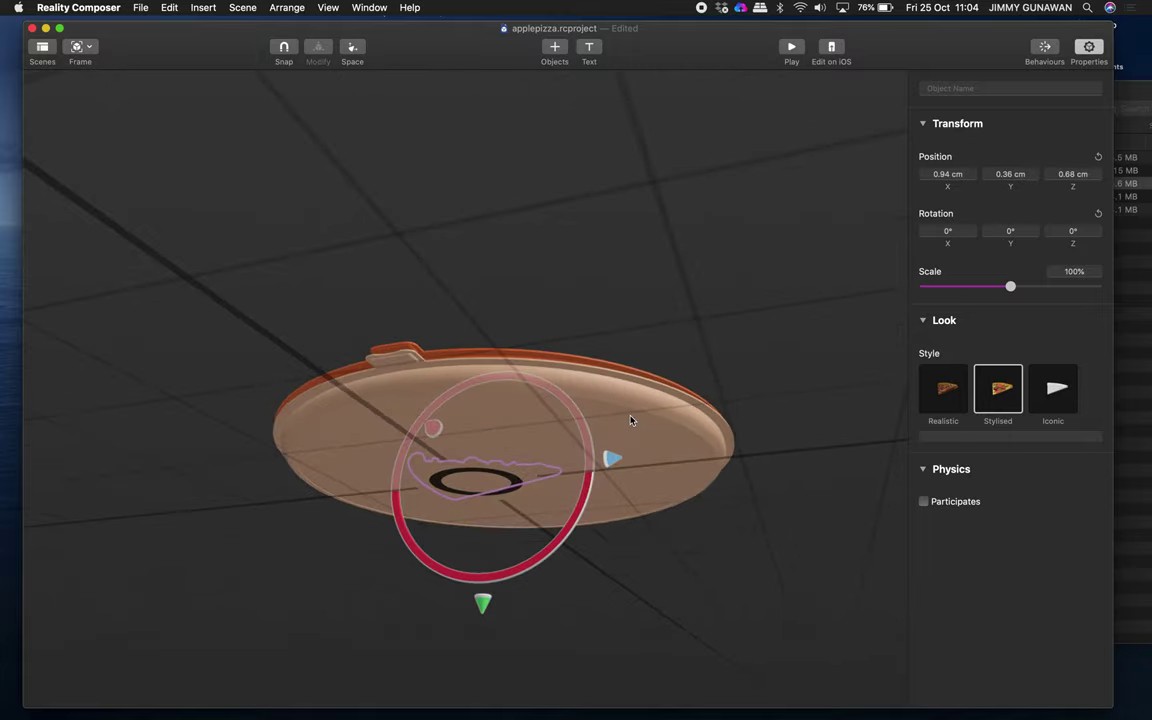
scroll(645, 405, up, 6)
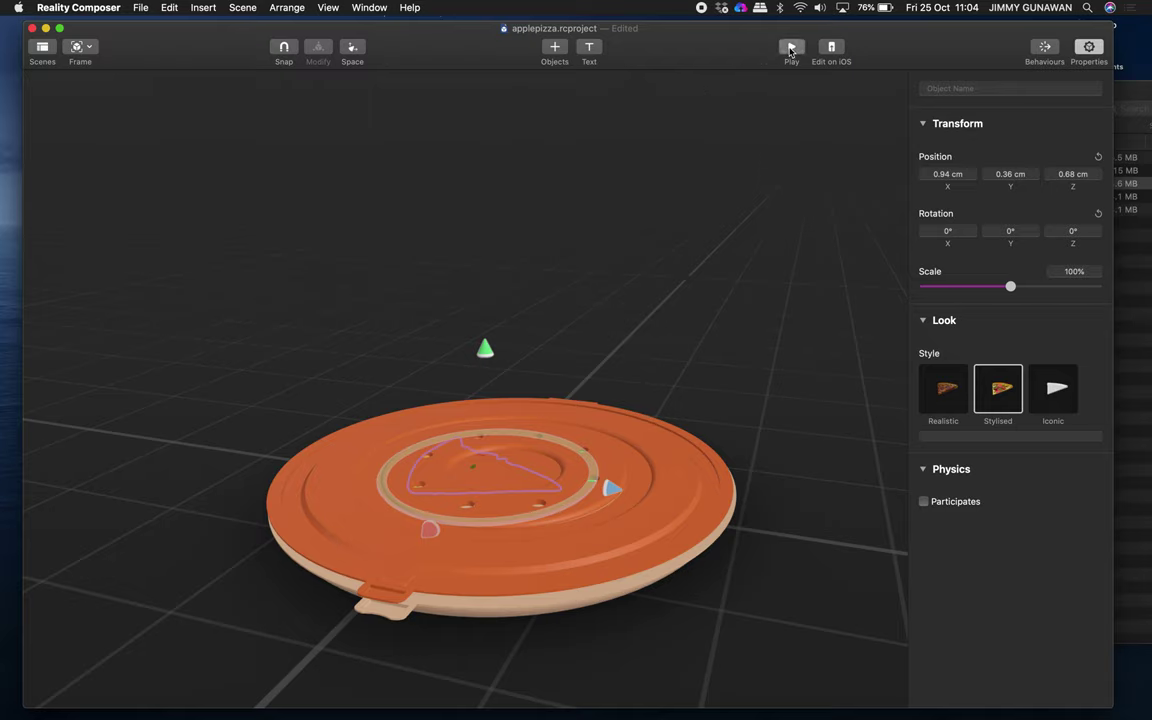
click(791, 50)
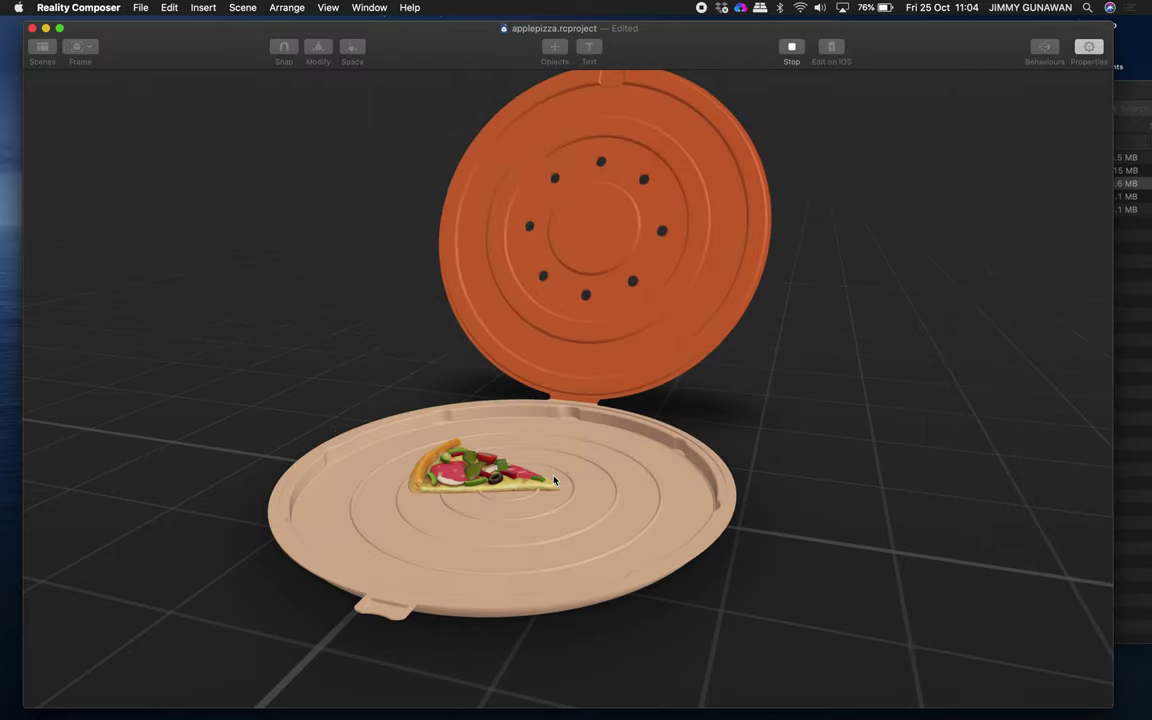
scroll(636, 392, right, 2)
scroll(636, 392, left, 4)
scroll(636, 392, right, 3)
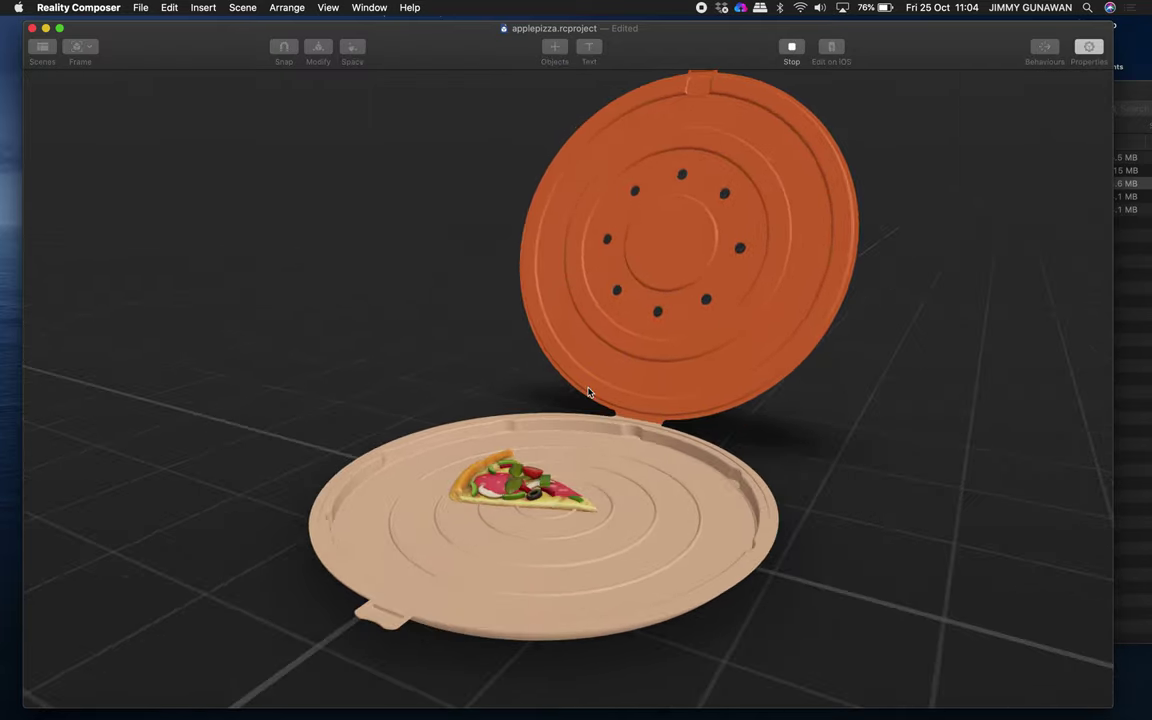
drag(588, 392, 568, 395)
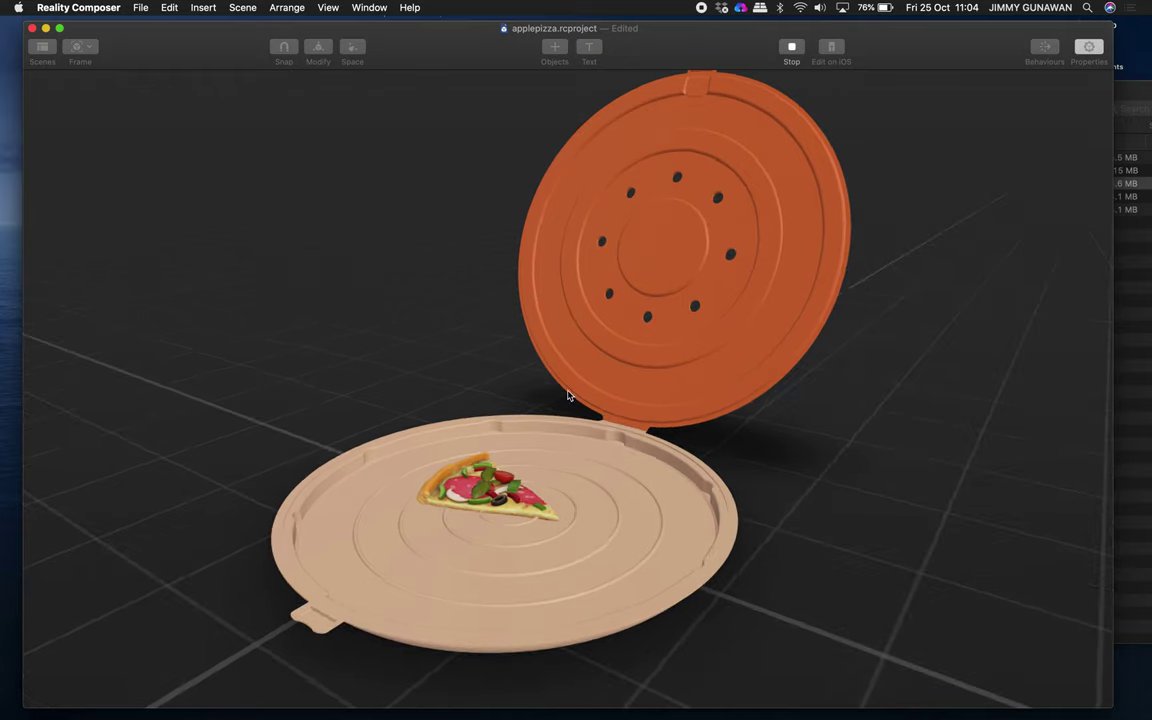